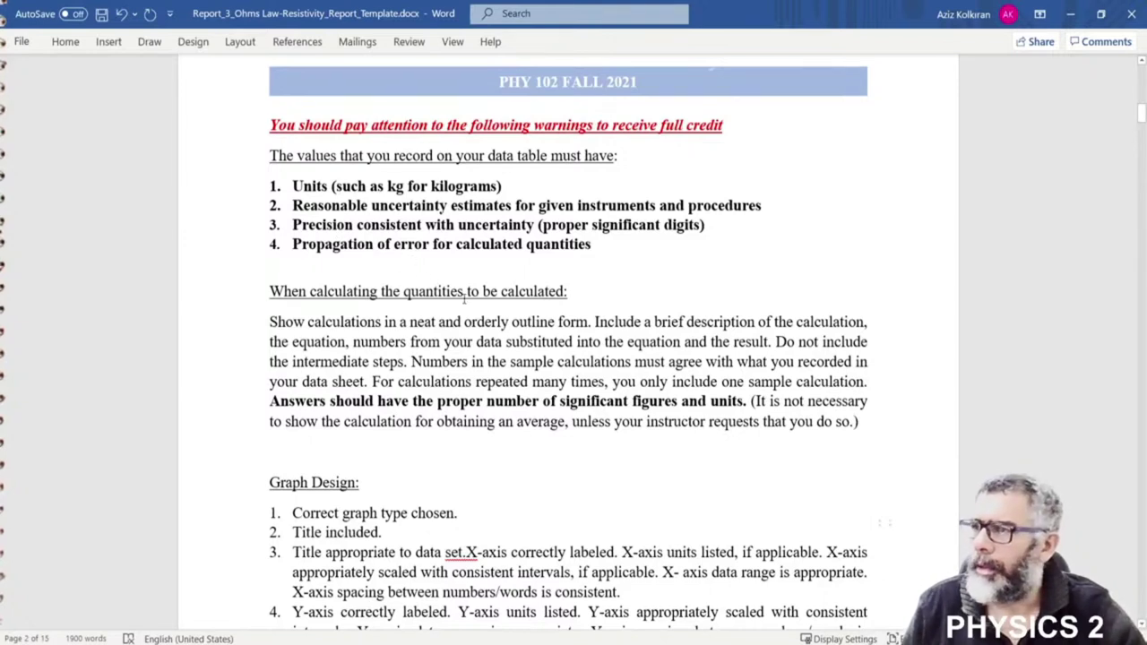
Review the report template's calculation rules, graph design requirements and abstract instructions
scroll(412, 323, down, 1)
scroll(364, 445, down, 3)
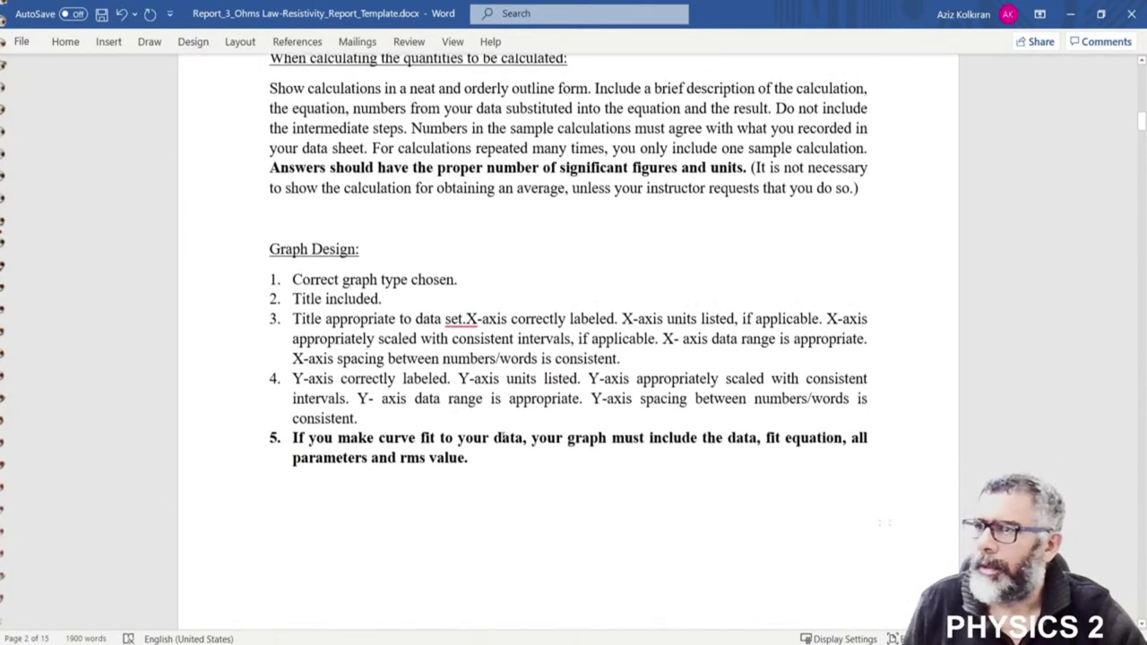
scroll(438, 461, up, 3)
scroll(456, 281, down, 3)
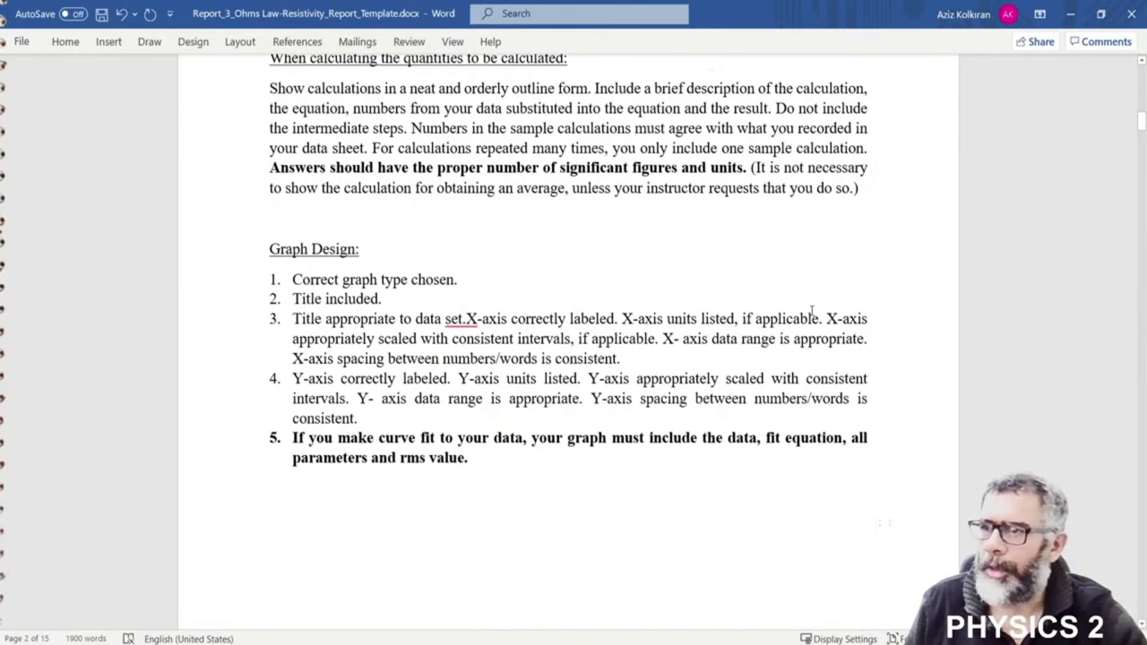
scroll(814, 353, down, 1)
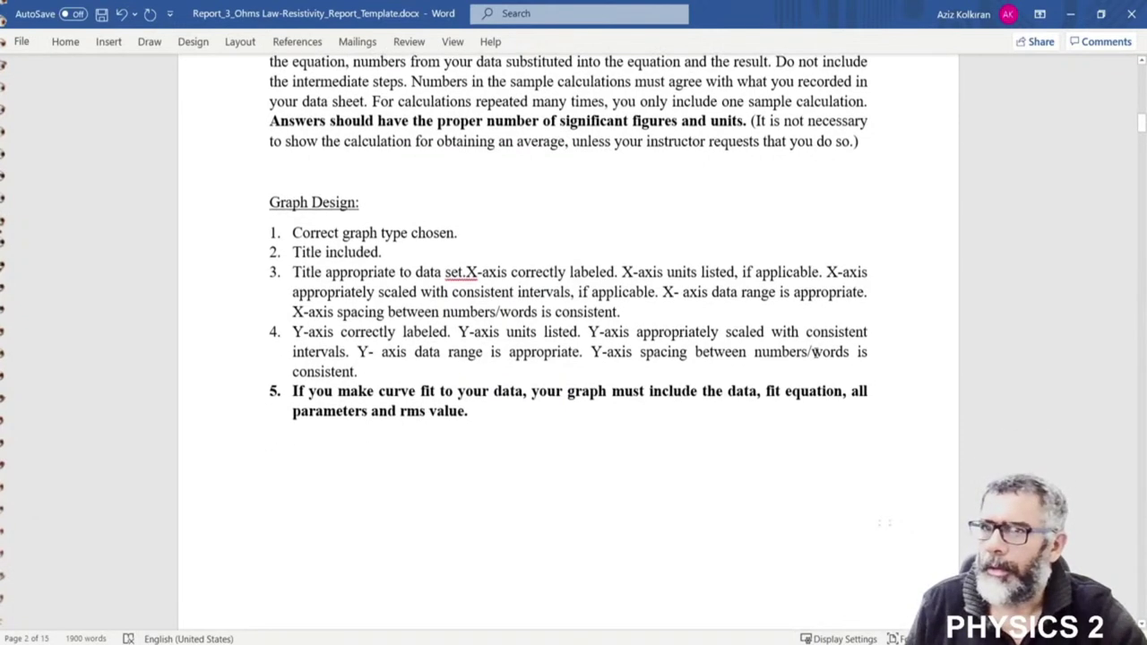
scroll(814, 353, down, 15)
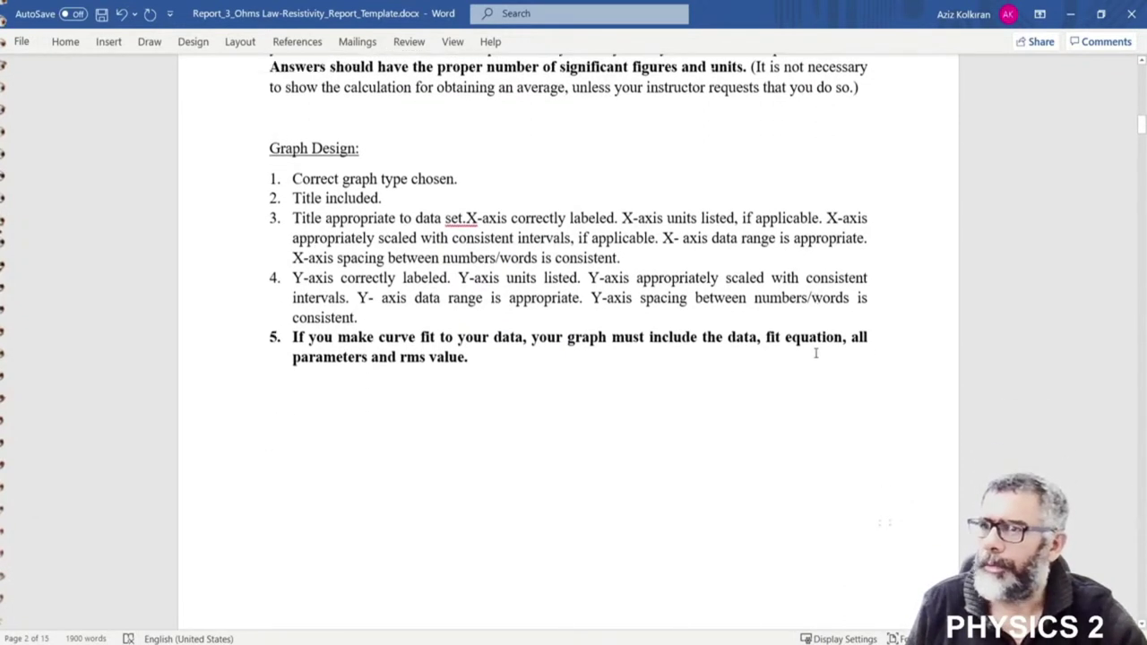
scroll(816, 352, down, 1)
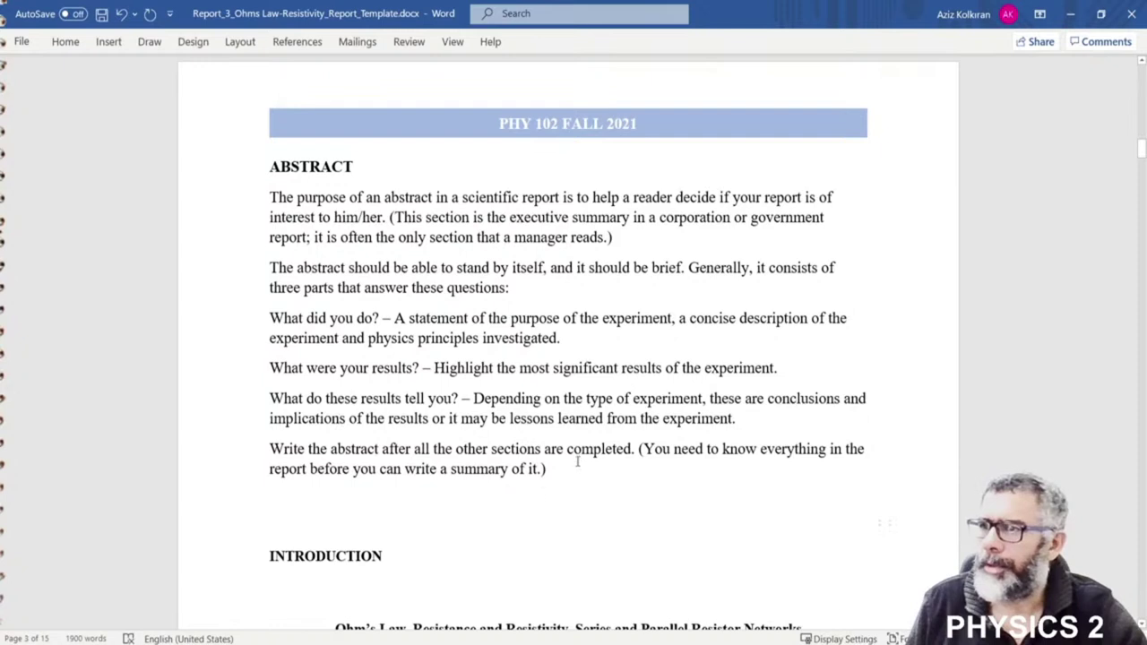
drag(557, 471, 224, 217)
click(390, 384)
scroll(544, 384, down, 5)
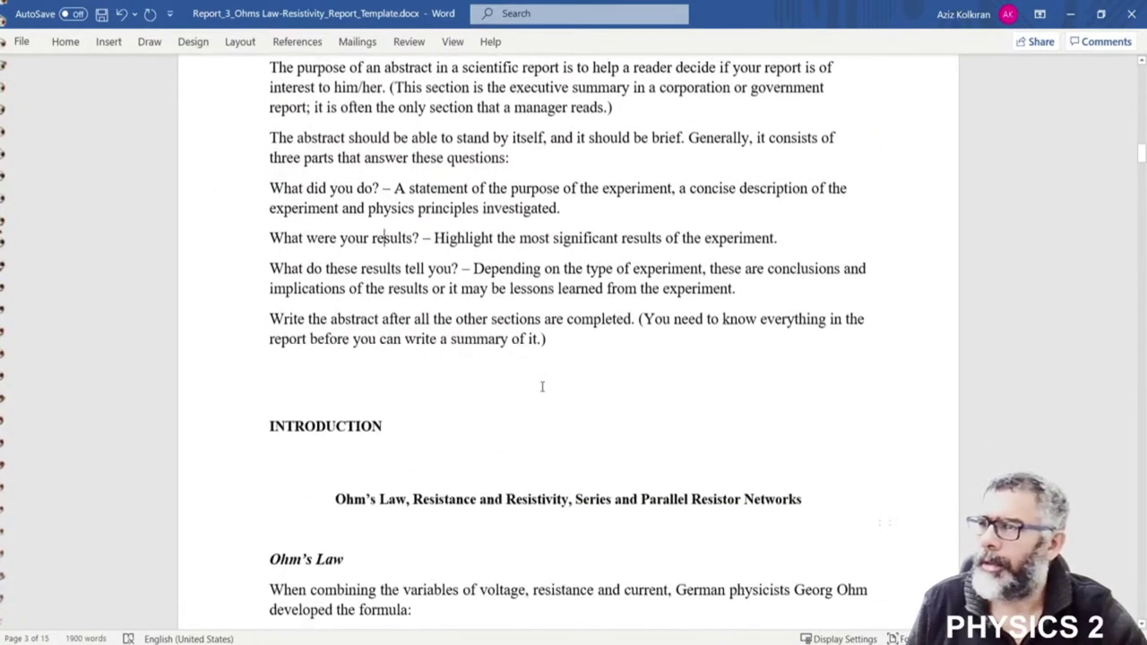
Read the introduction's theory on Ohm's law, resistance and resistivity, the two simulations, and the series and parallel resistor figures
scroll(542, 386, down, 2)
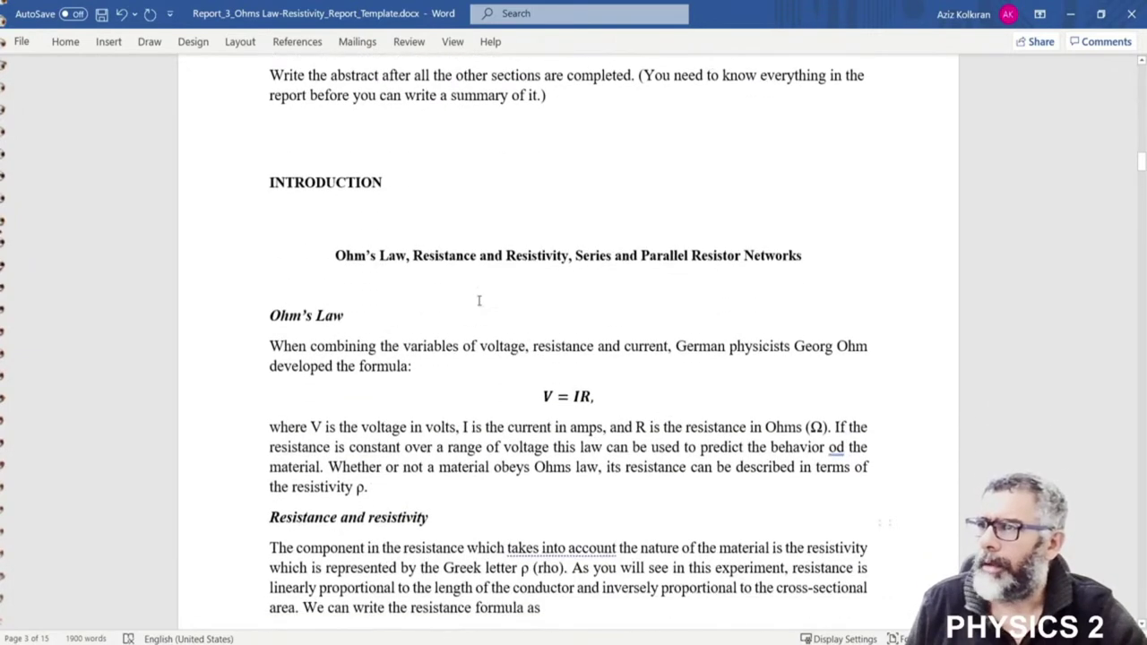
scroll(412, 232, down, 3)
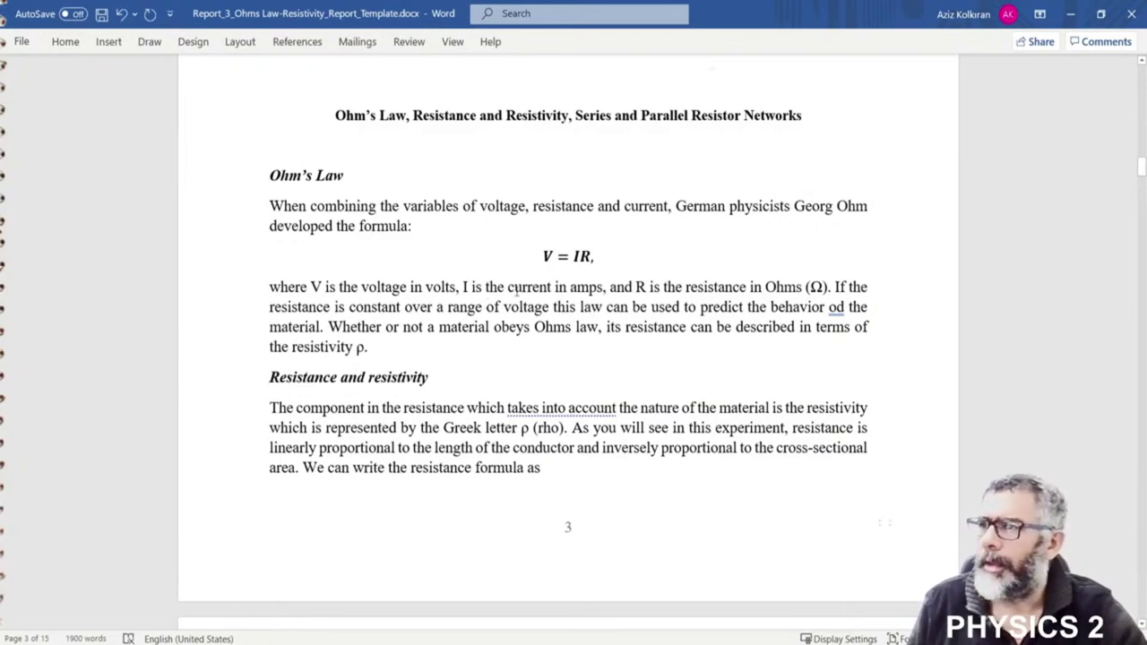
scroll(515, 291, down, 4)
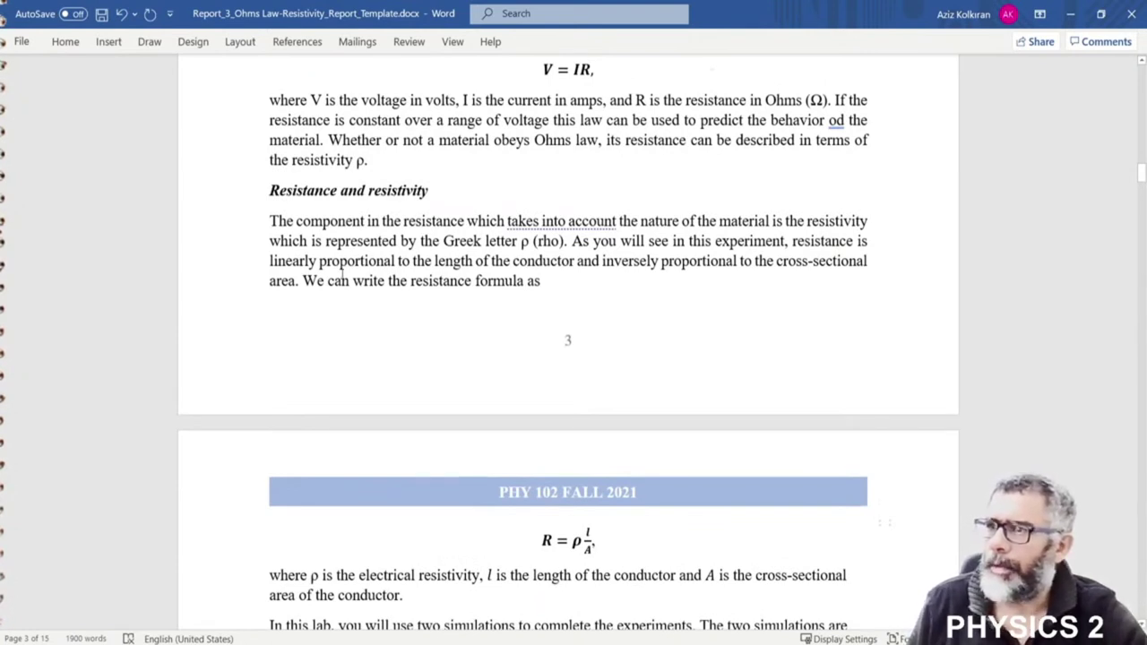
scroll(496, 286, down, 7)
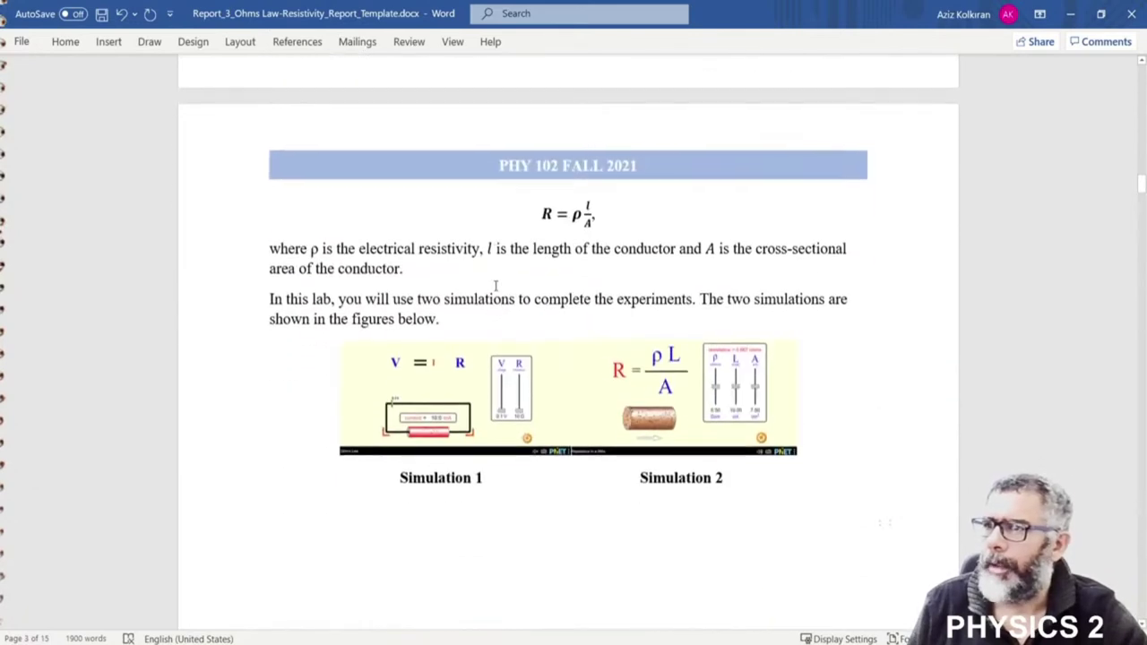
scroll(497, 282, down, 4)
scroll(512, 278, down, 5)
scroll(645, 272, down, 7)
scroll(707, 277, down, 6)
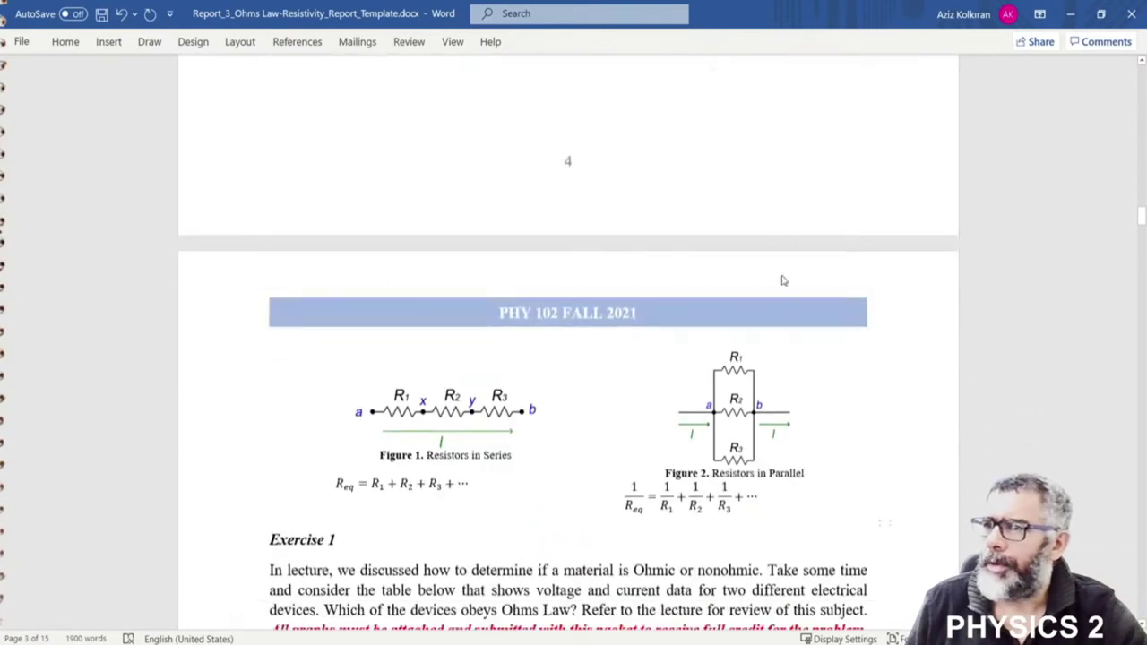
View Exercise 1 with its data table, and examine the list of required graphs on the report's last page
scroll(1015, 270, down, 4)
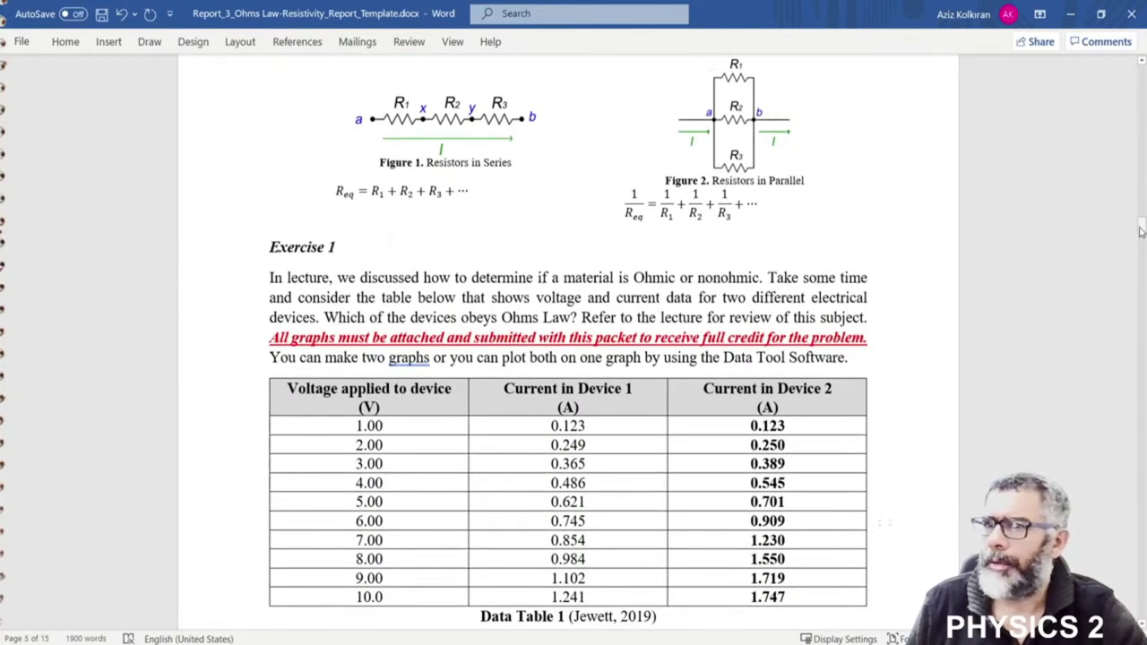
drag(1141, 231, 1141, 232)
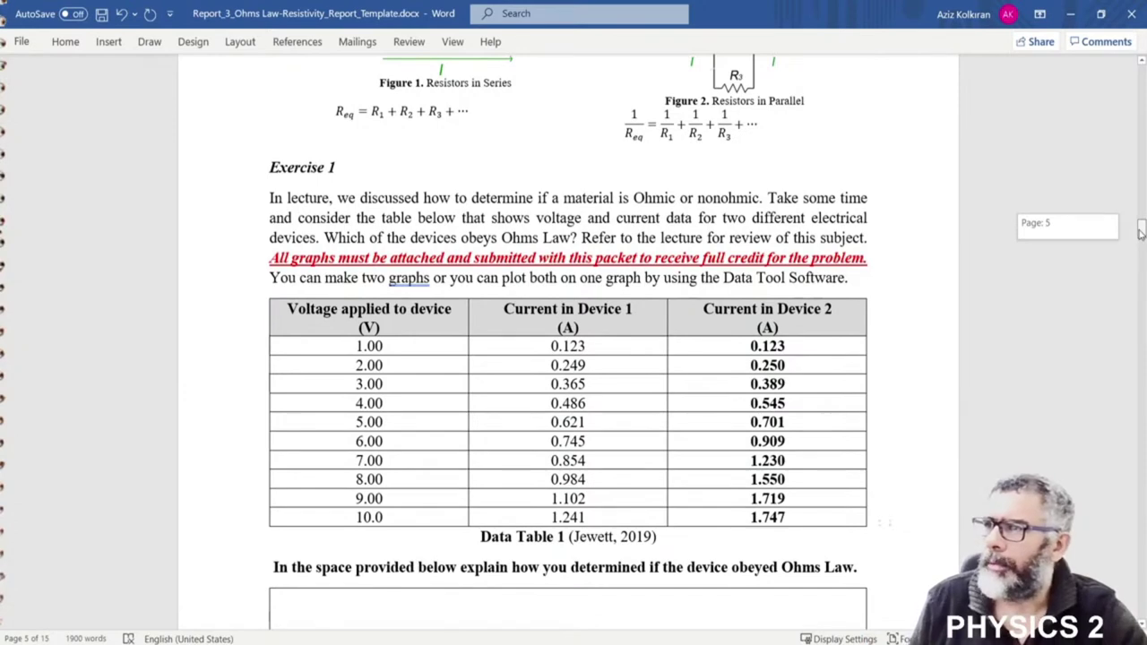
drag(1141, 231, 1141, 593)
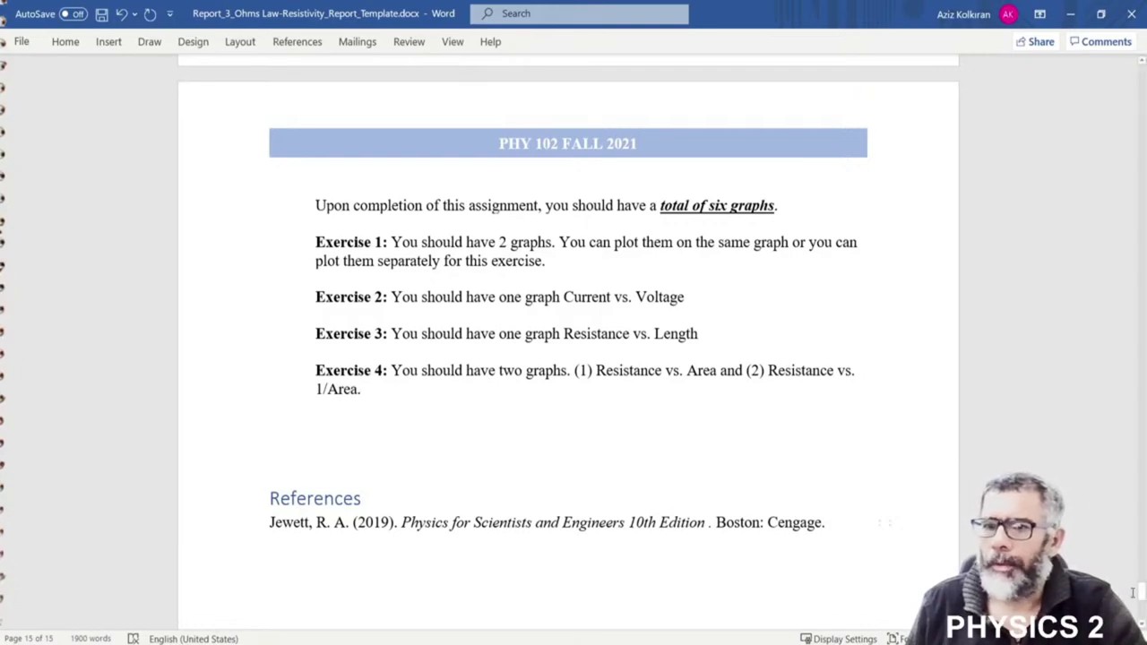
Return to Exercise 1 and examine its instructions and the voltage and current values in Data Table 1
scroll(1139, 596, up, 15)
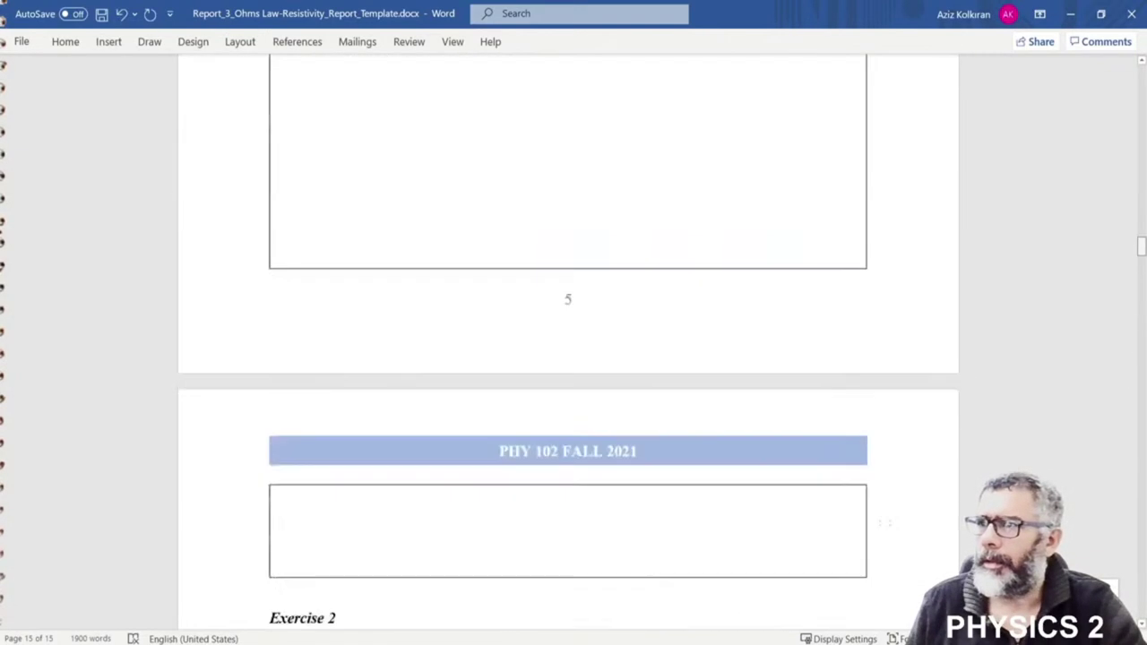
scroll(569, 359, down, 2)
scroll(569, 359, up, 9)
scroll(568, 359, down, 3)
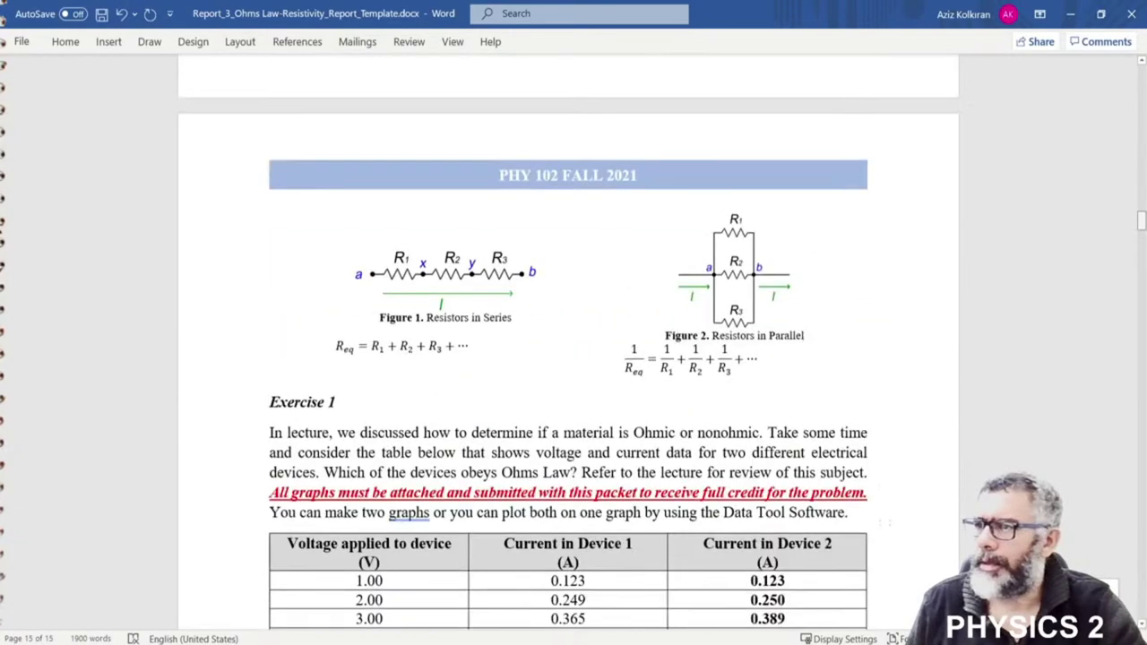
scroll(568, 359, down, 1)
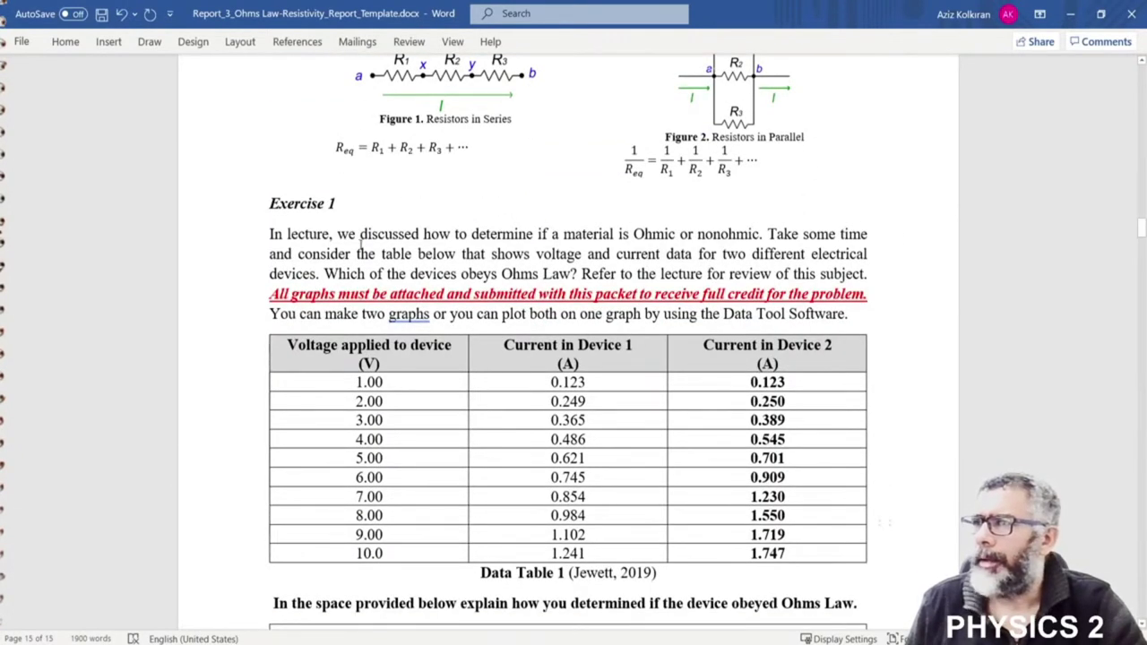
scroll(366, 253, down, 1)
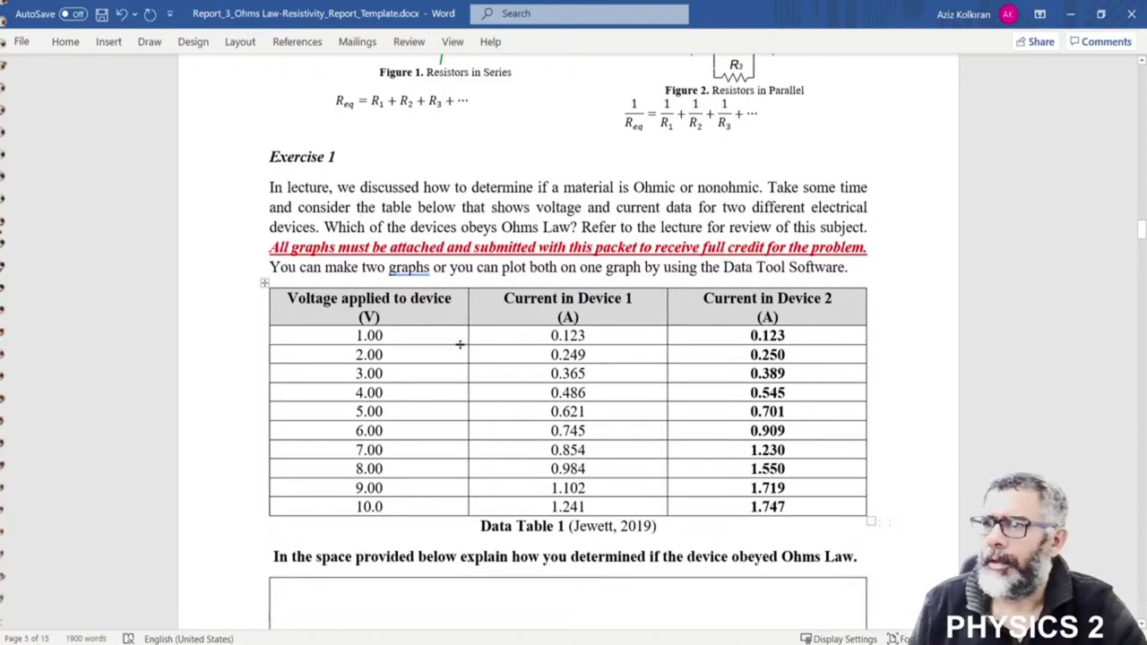
scroll(536, 383, down, 1)
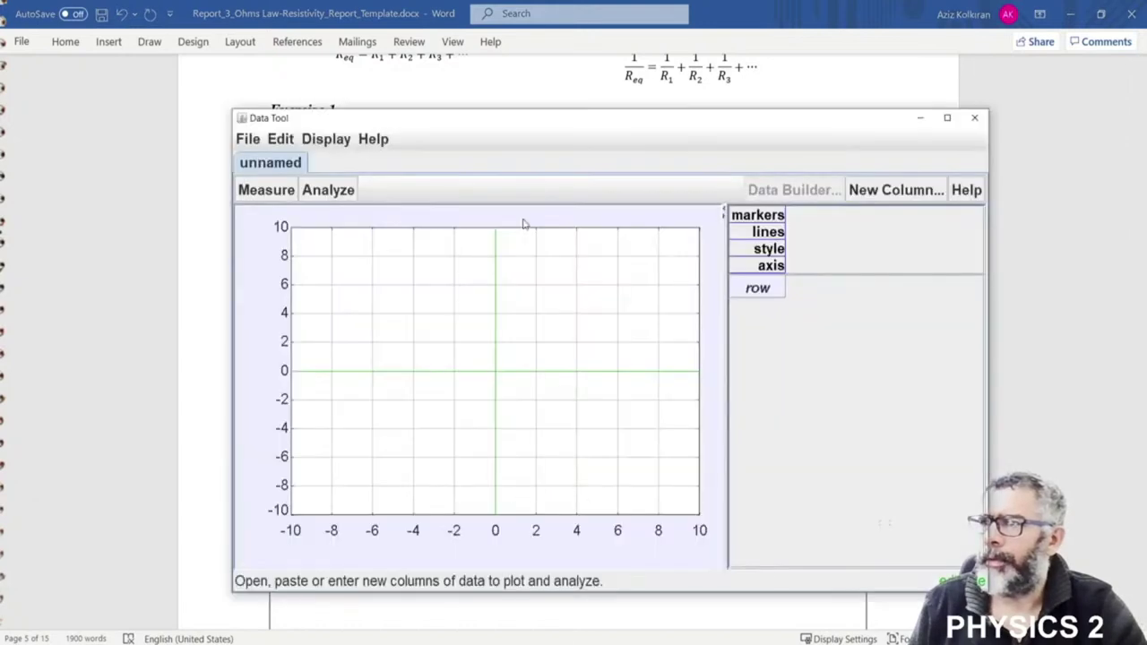
Switch to Data Tool, place its window below the first data rows of Data Table 1, and try to add a column named "V (volt)"
drag(527, 131, 401, 368)
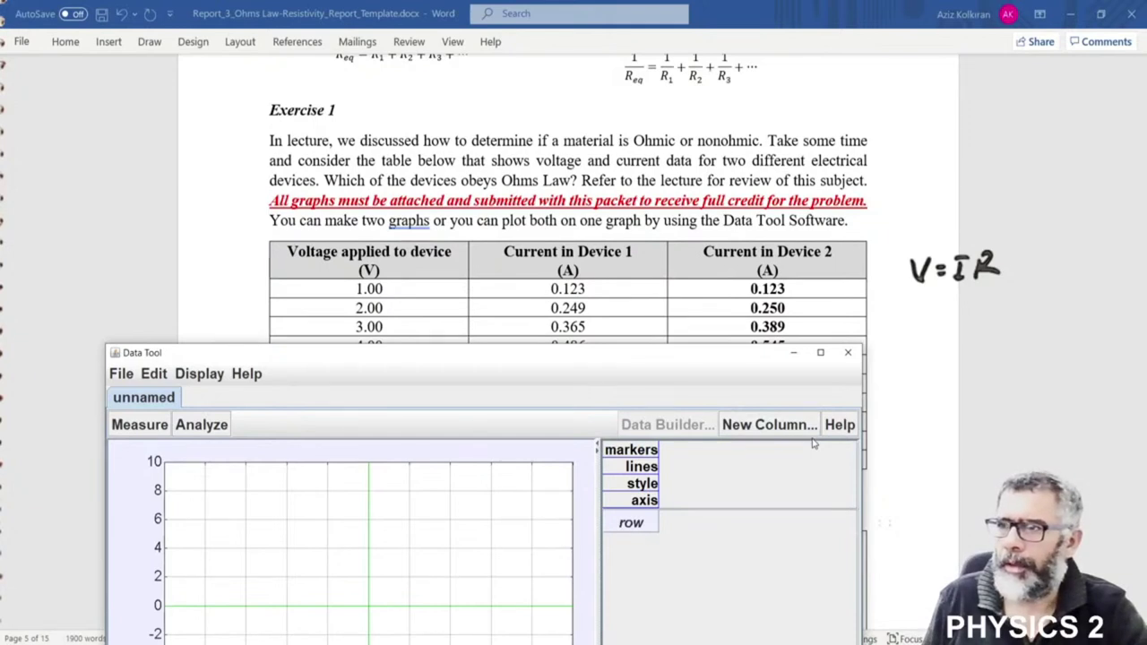
click(771, 427)
drag(526, 576, 458, 449)
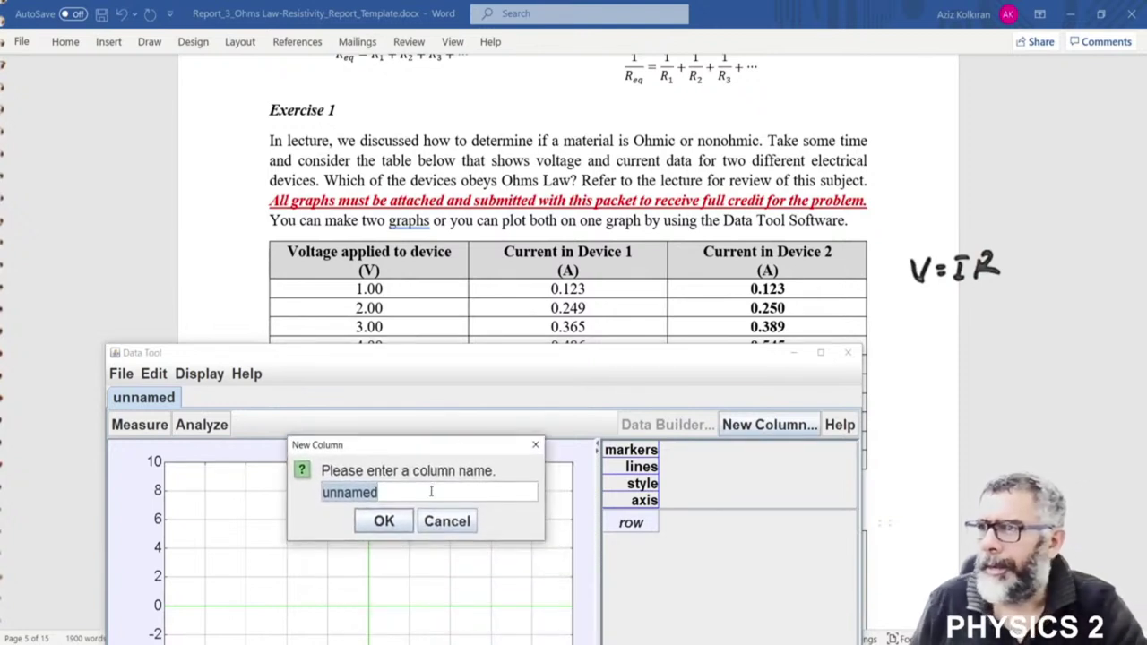
text(V (volt)
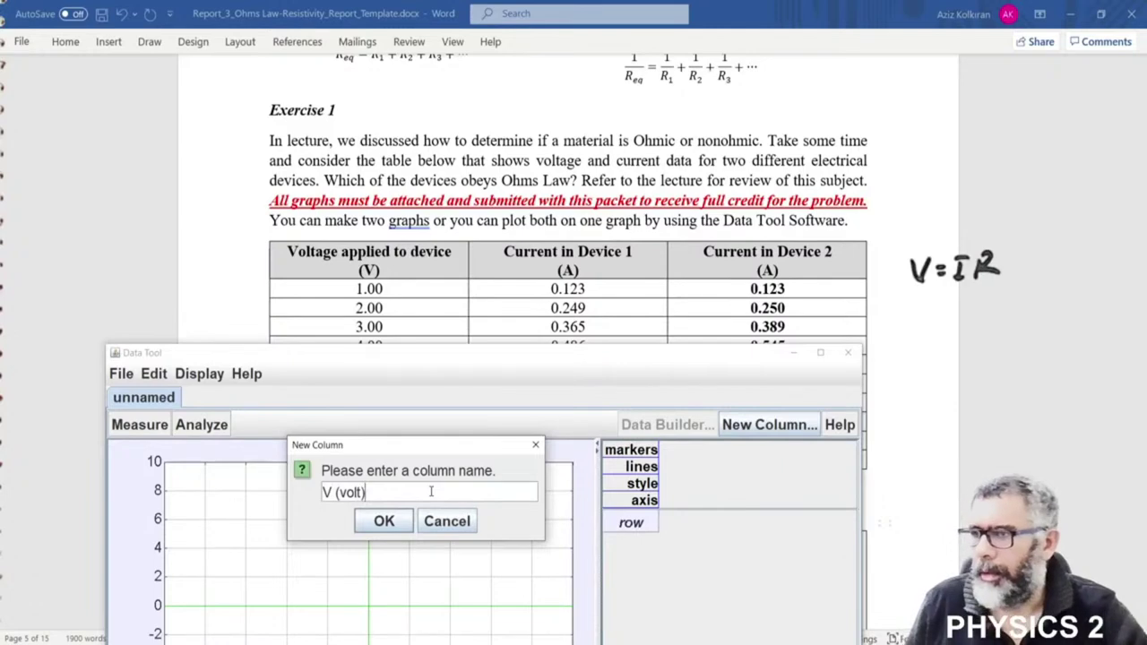
click(405, 529)
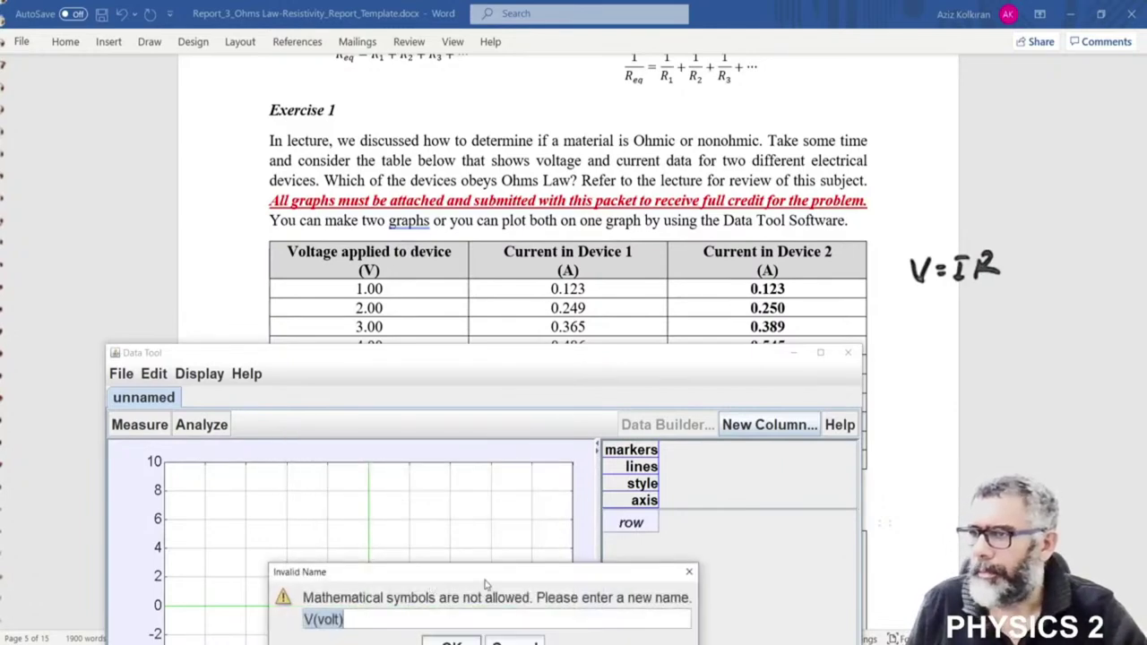
Name the new voltage column "V volt" without parentheses and create it
drag(484, 584, 475, 515)
click(345, 553)
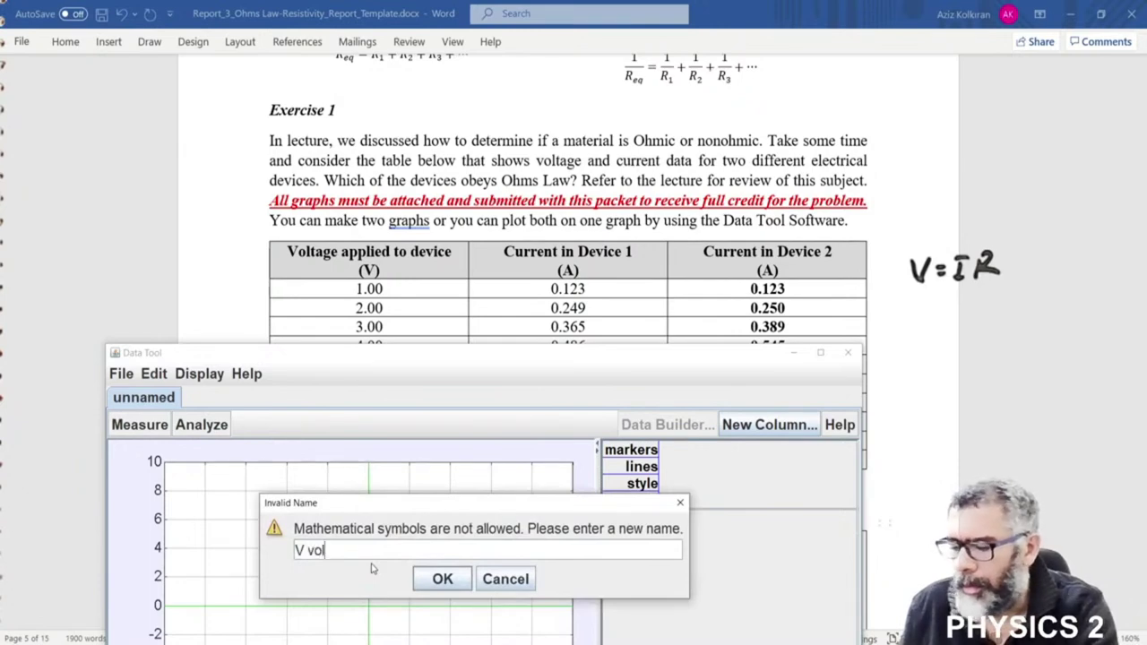
click(446, 582)
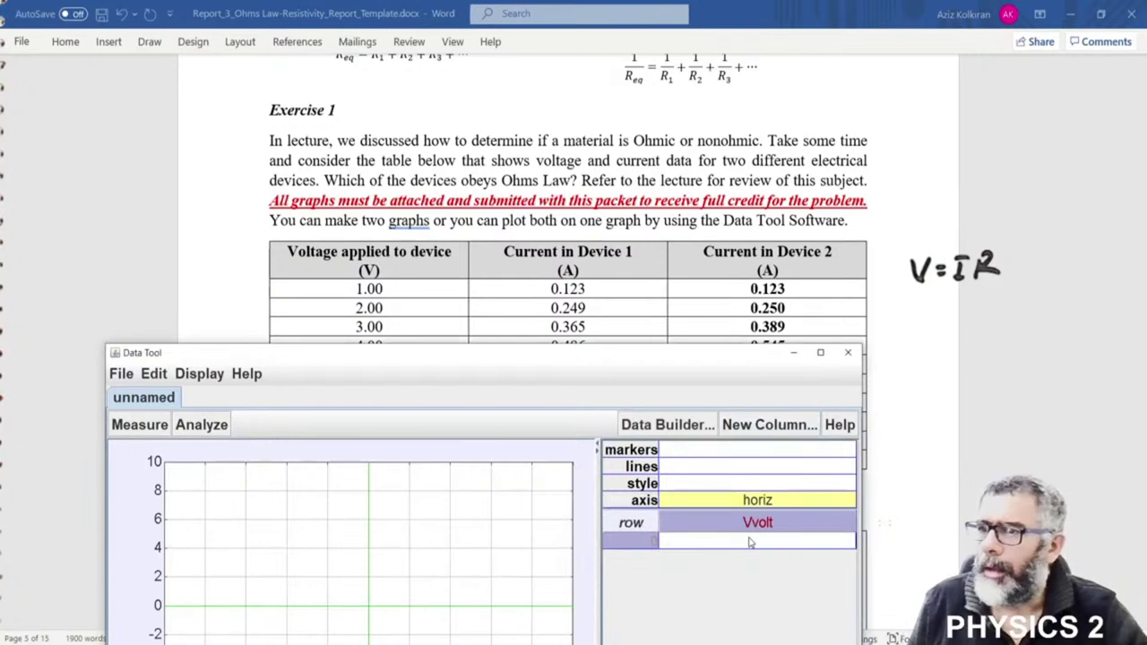
Add a second data column named I1 for the current in Device 1
click(769, 425)
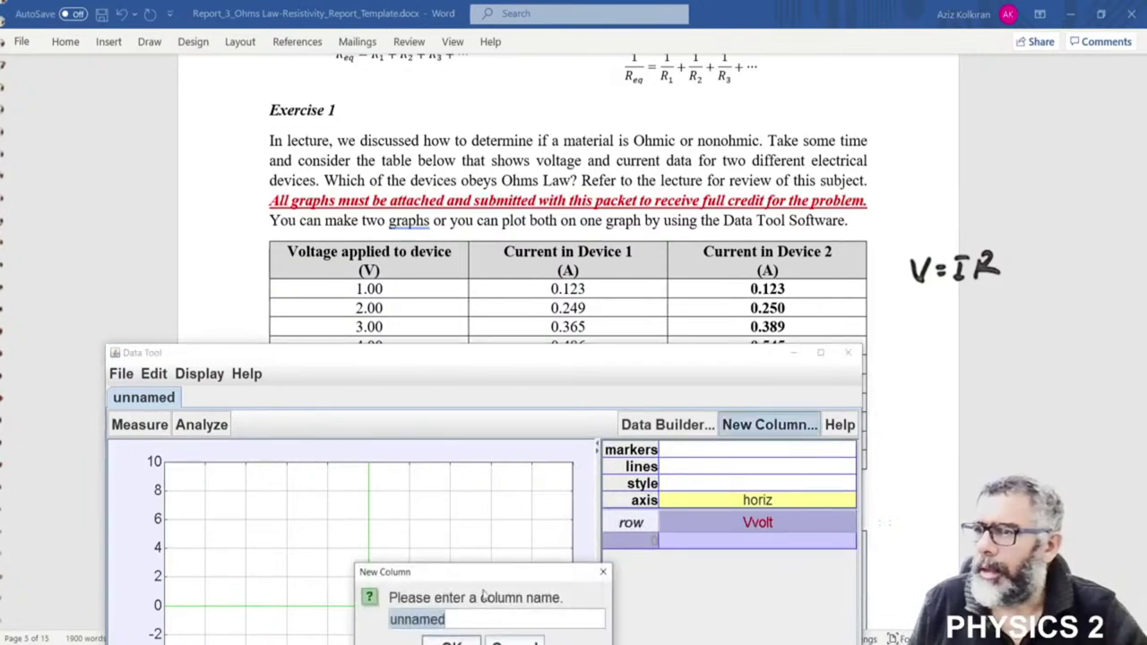
drag(484, 582, 408, 432)
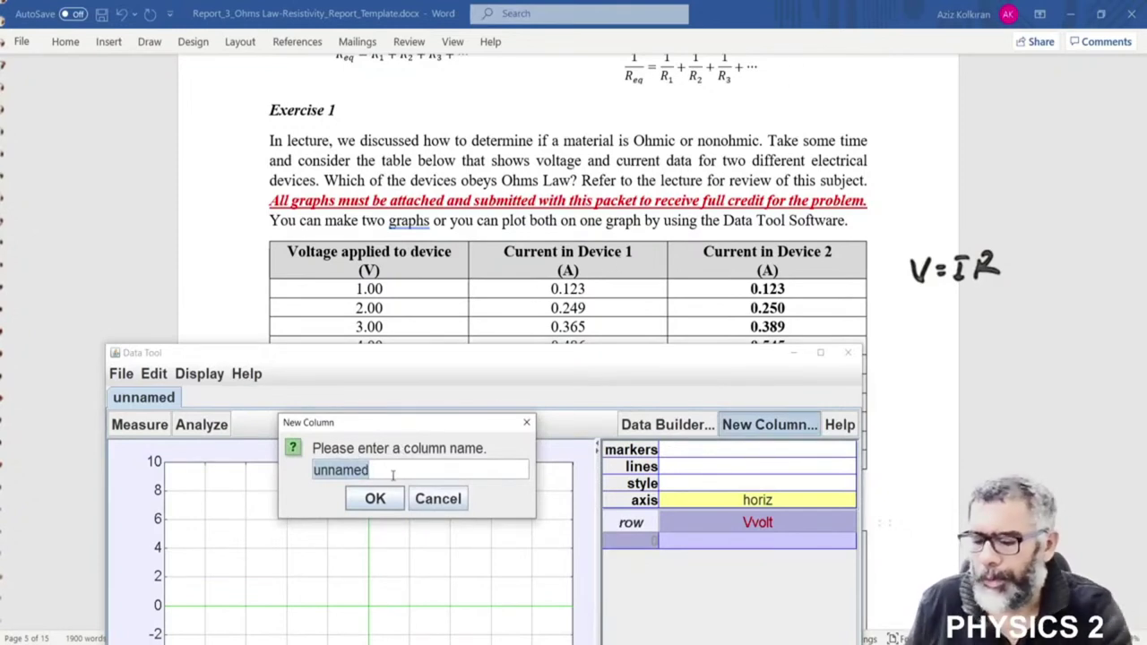
key(BackSpace)
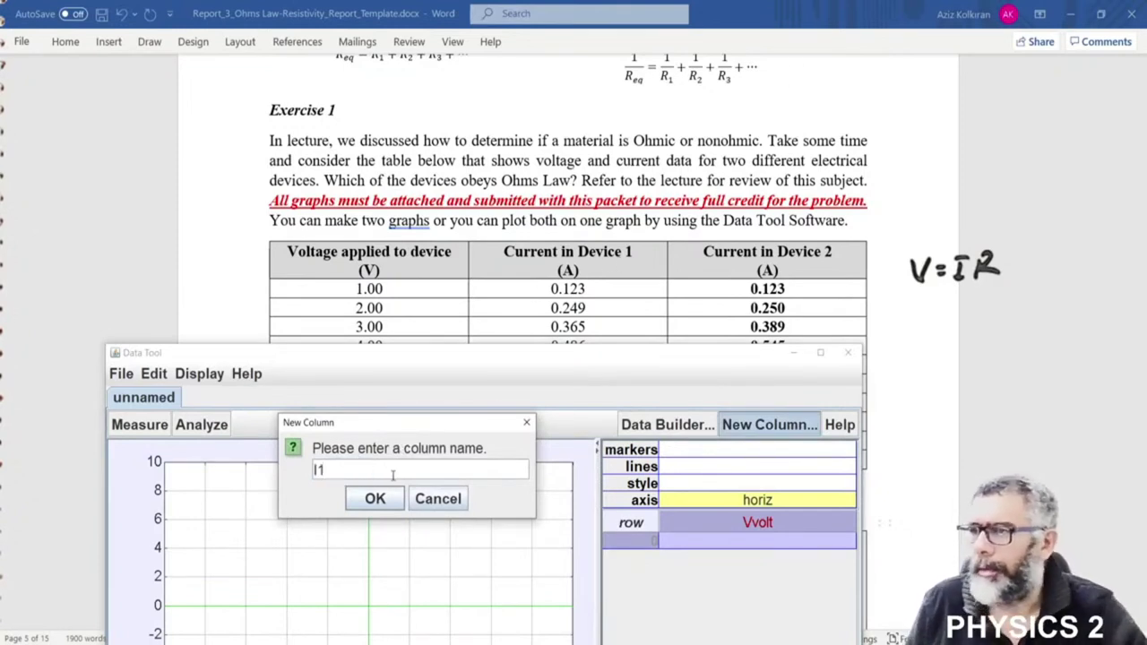
click(385, 506)
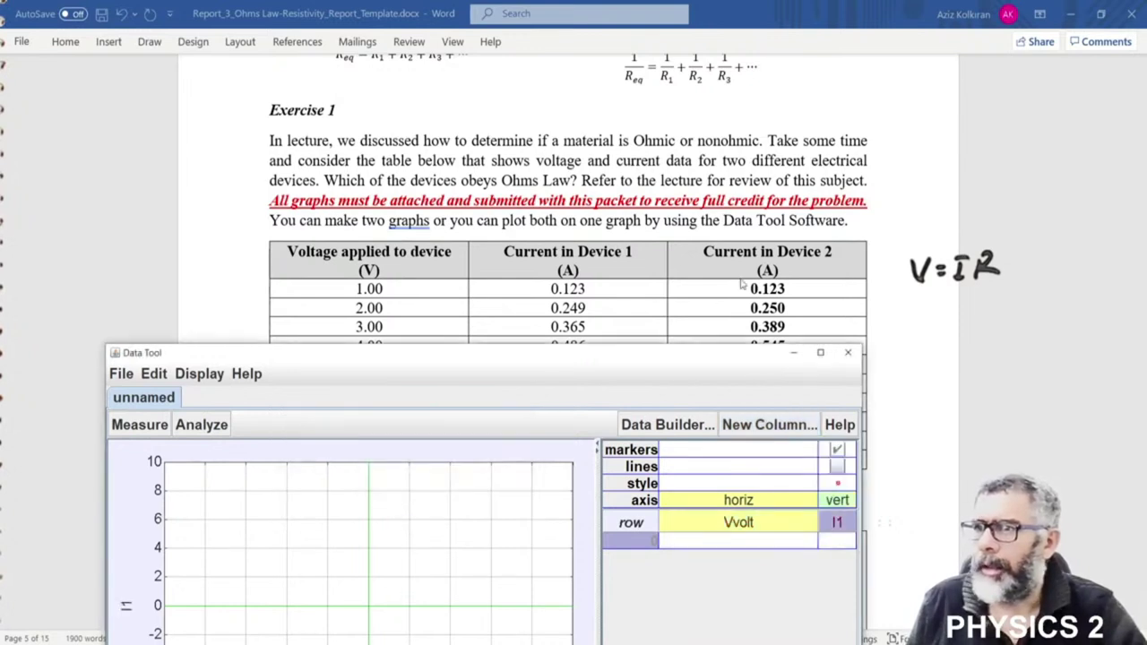
Add a third data column named I2 for the current in Device 2
click(778, 424)
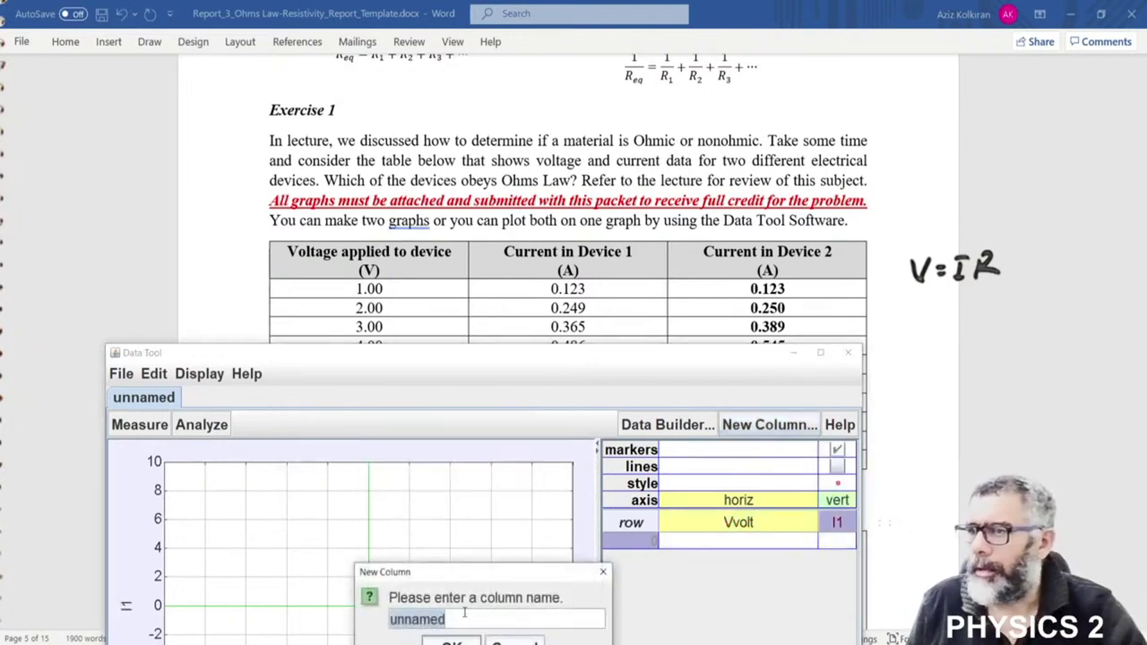
drag(497, 580, 472, 493)
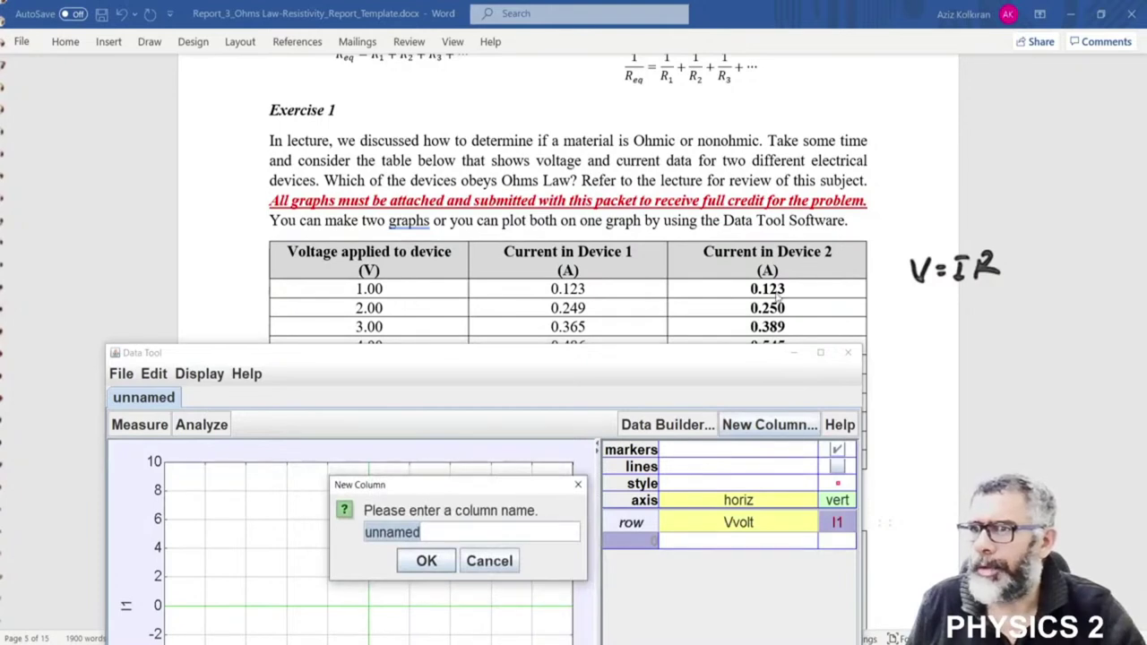
key(BackSpace)
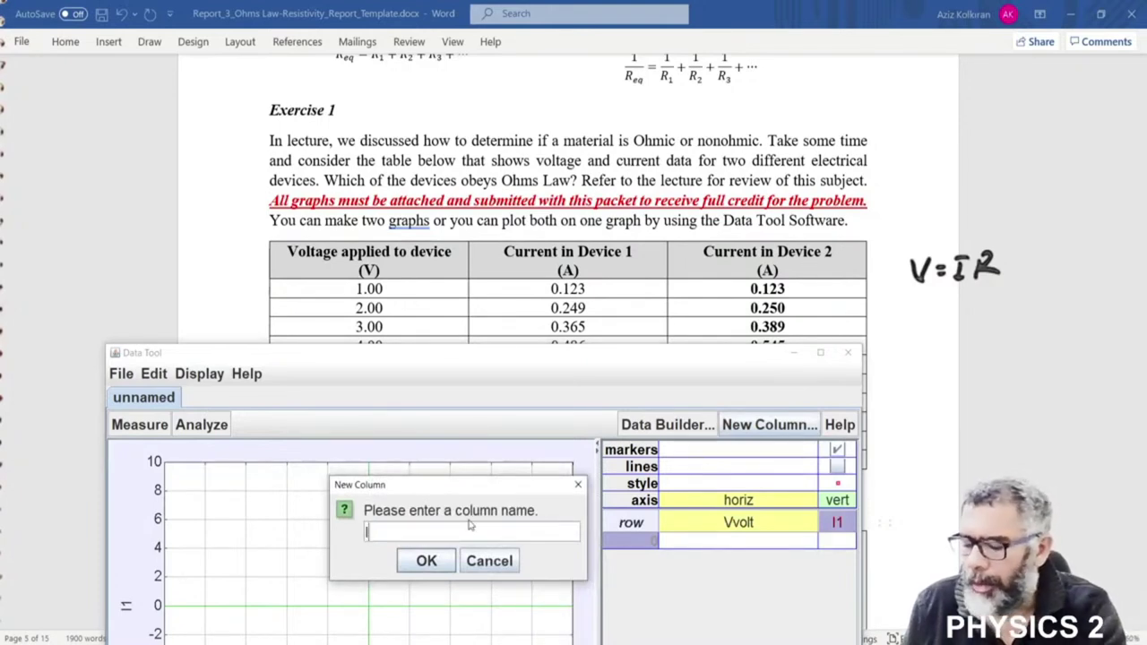
key(Return)
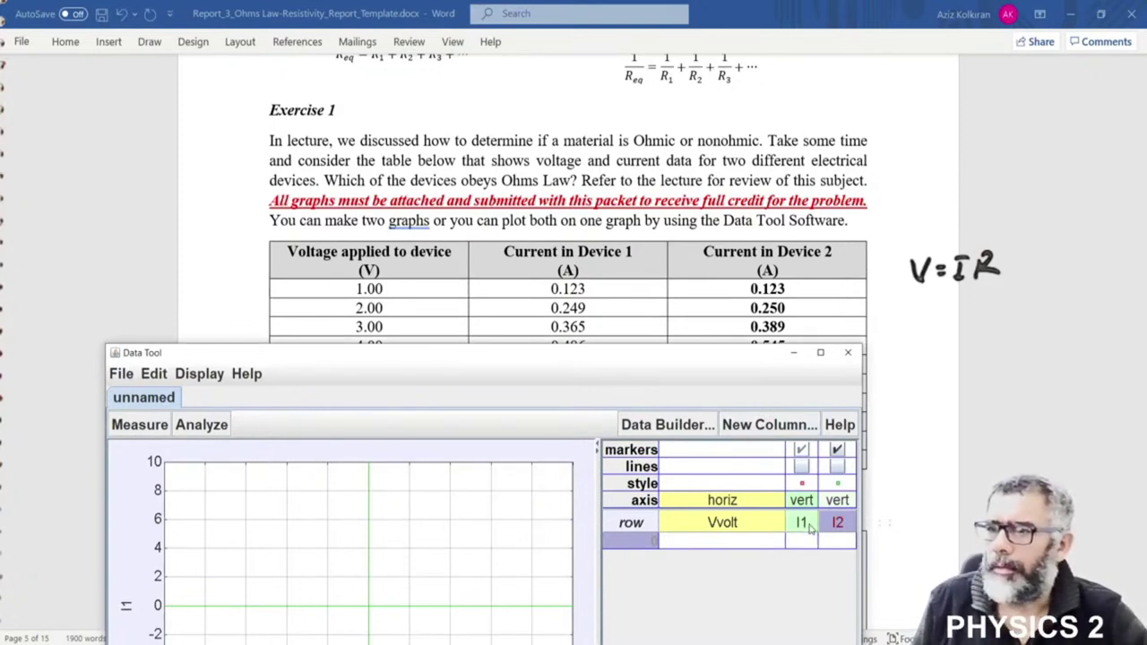
Move the I1 column ahead of the voltage column so I1 becomes the horizontal axis and voltage the vertical axis
drag(809, 529, 685, 529)
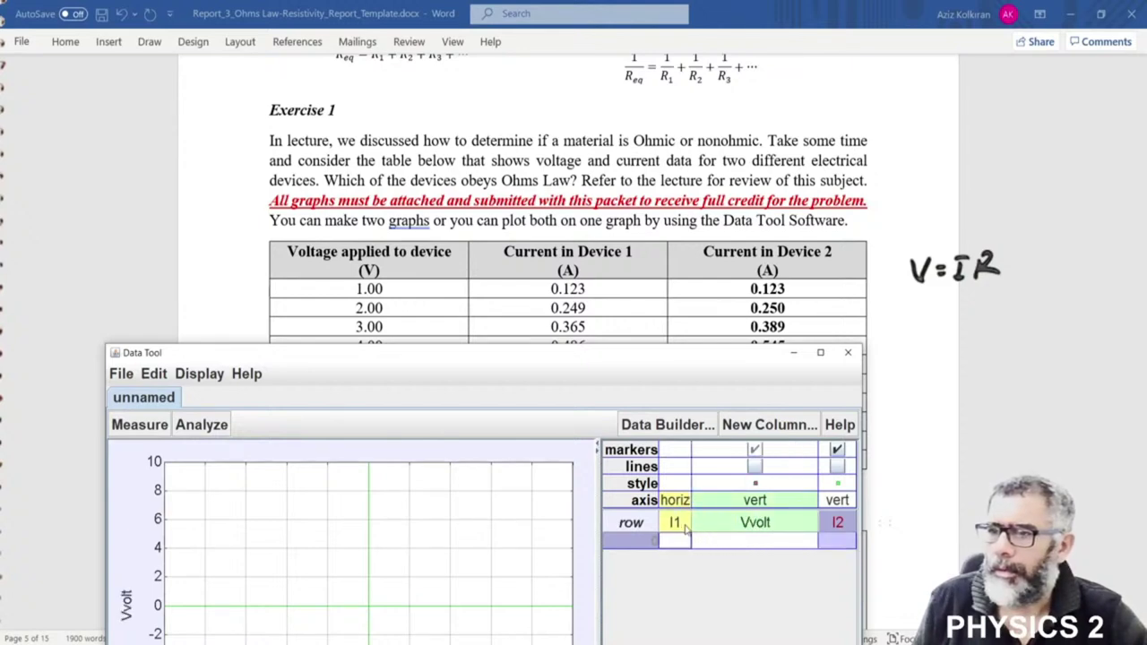
mouse_move(849, 535)
mouse_down()
mouse_move(711, 533)
mouse_move(837, 529)
mouse_up()
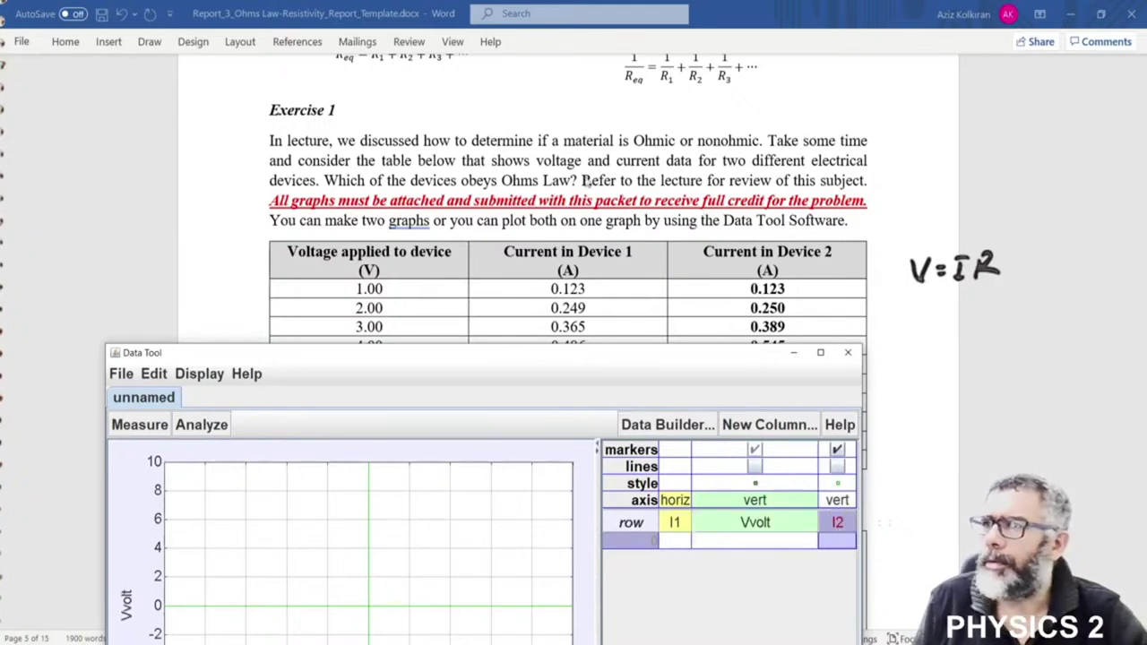
Review the full Exercise 1 voltage and current table in the Word report, and return to Data Tool
click(417, 183)
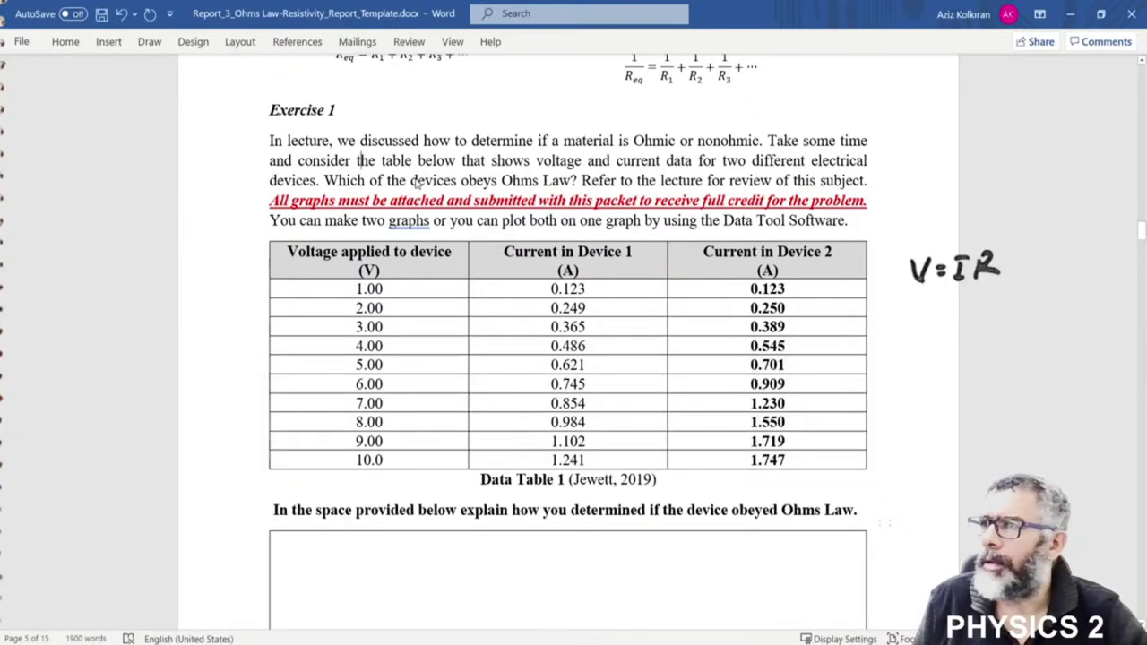
scroll(502, 265, down, 1)
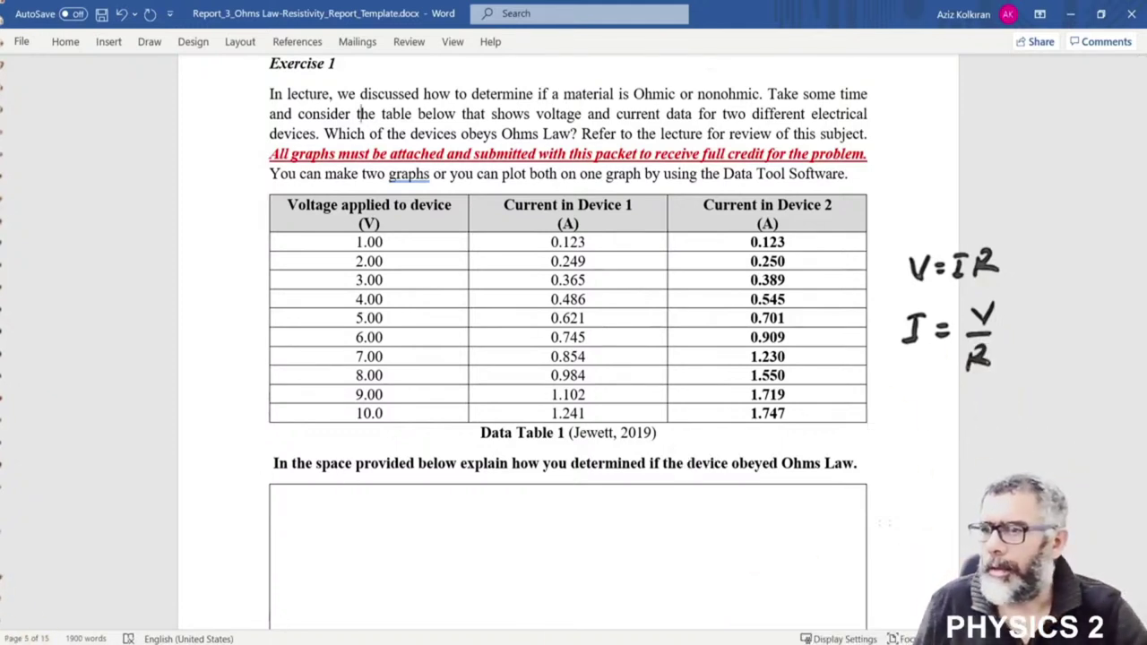
key(alt+Tab)
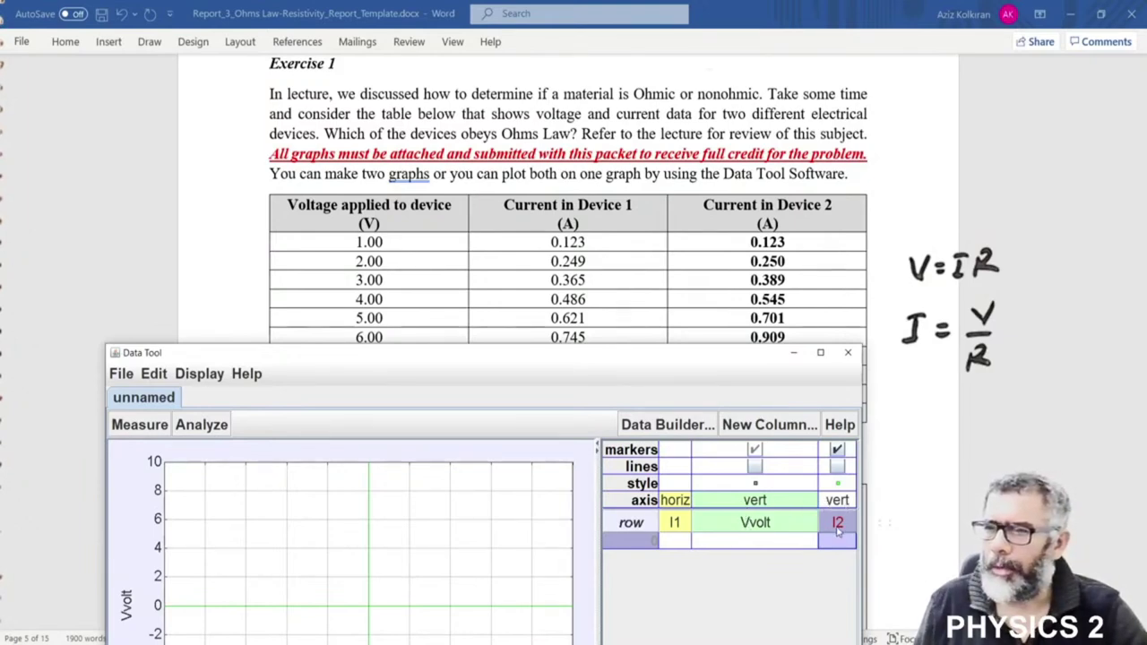
Reorder the data columns to Vvolt, I1, I2 so voltage is the horizontal axis and both currents are vertical
drag(837, 524, 679, 533)
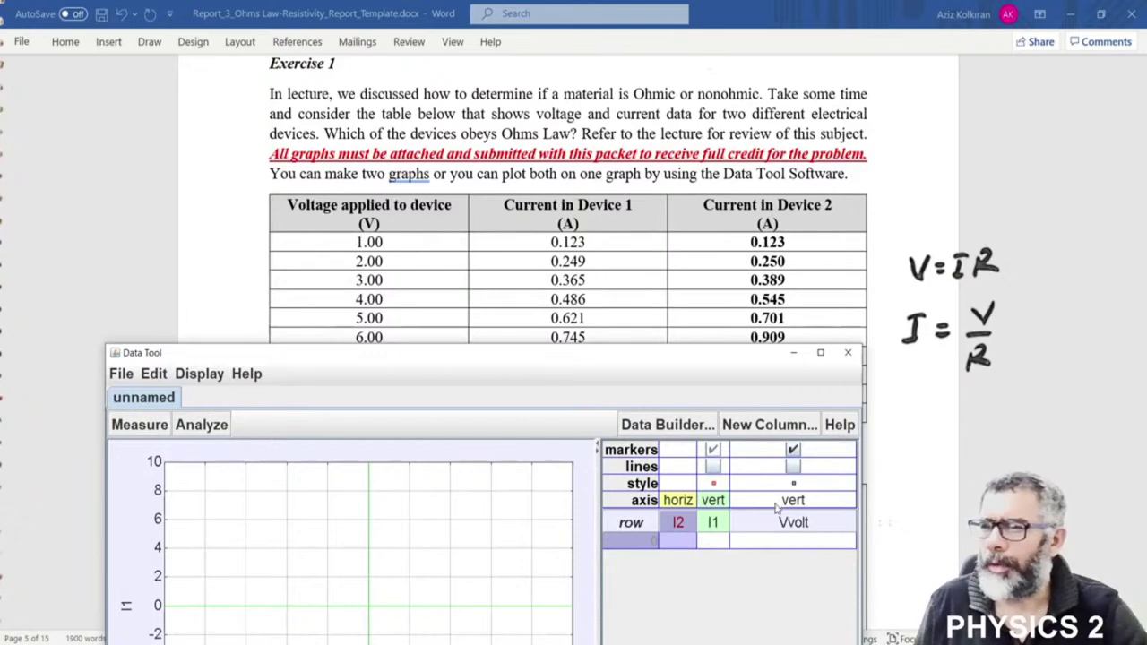
mouse_move(778, 528)
mouse_down()
mouse_move(635, 530)
mouse_move(783, 539)
mouse_up()
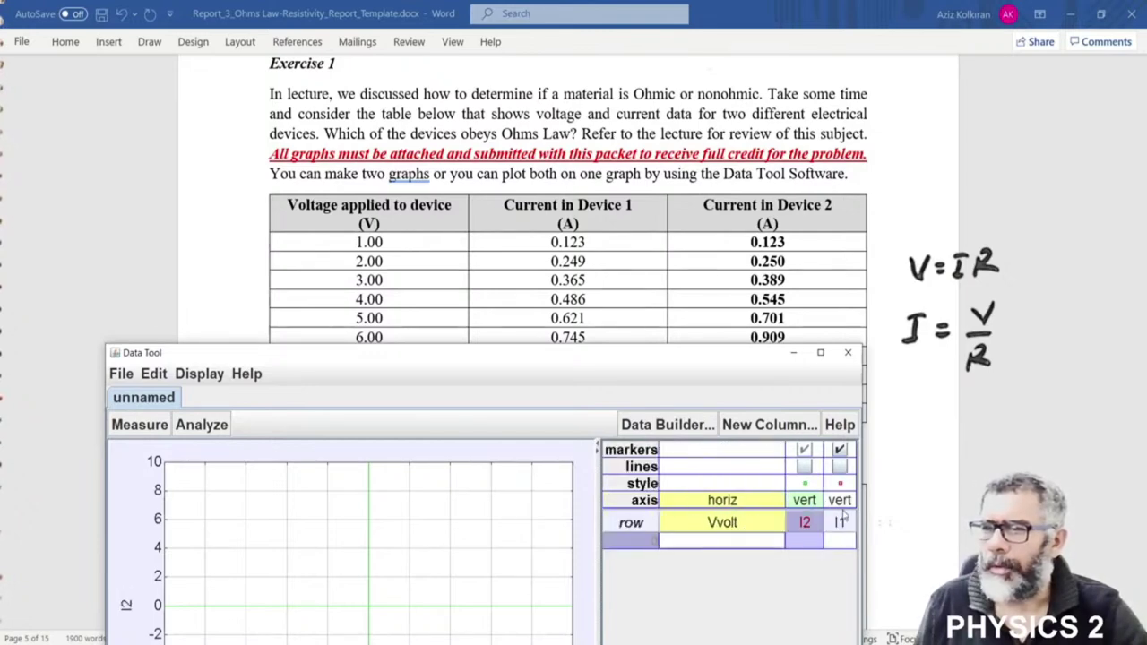
drag(840, 522, 804, 523)
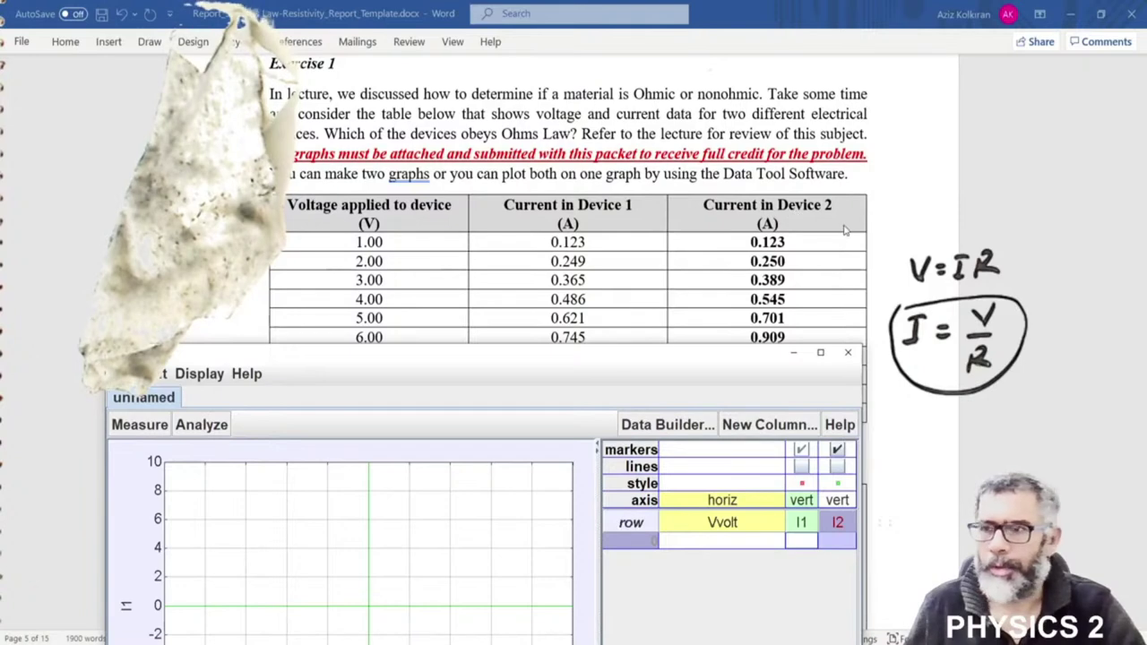
Enter voltage 1 and Device 1 current 0.123 in the first data row
click(742, 542)
click(742, 542)
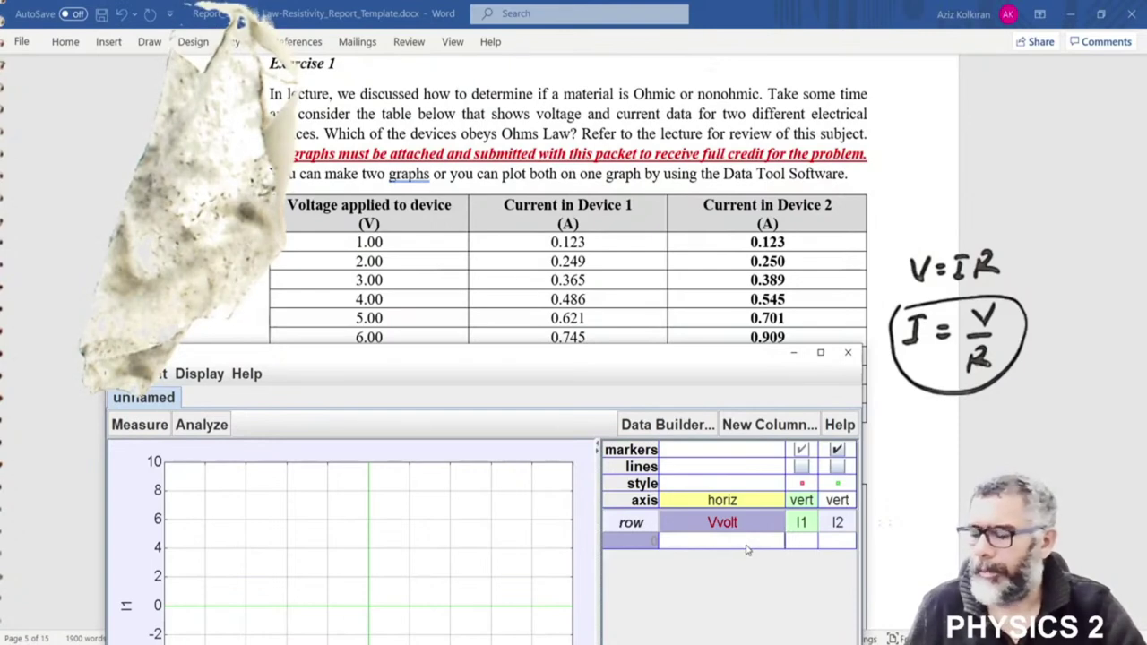
text(1)
click(801, 542)
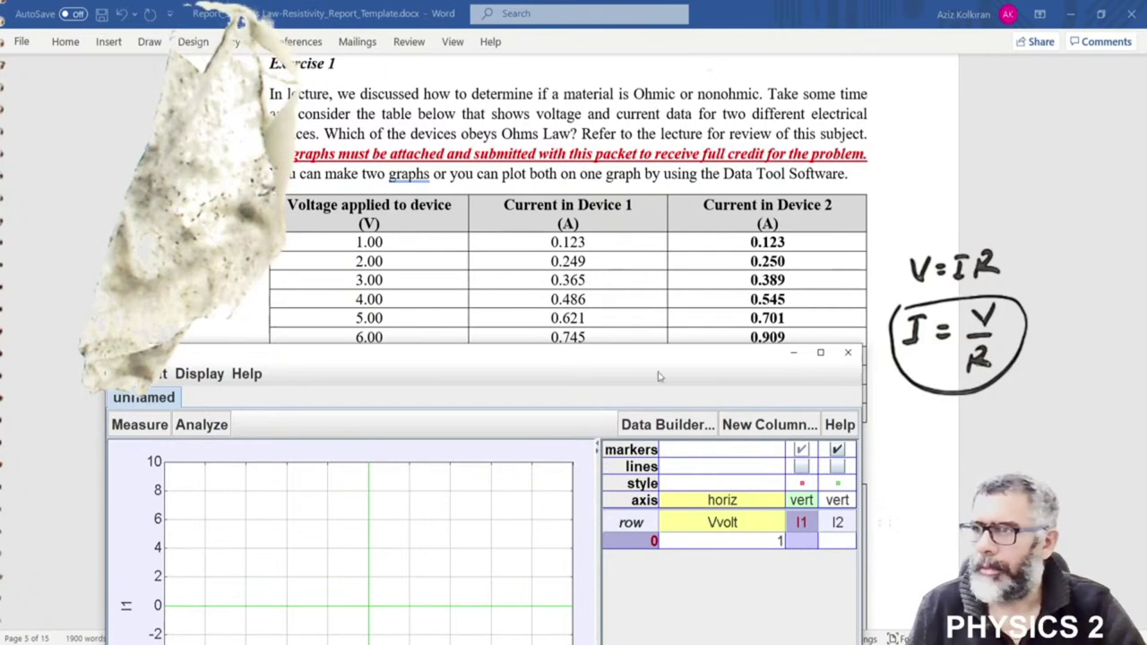
click(807, 545)
text(0.123)
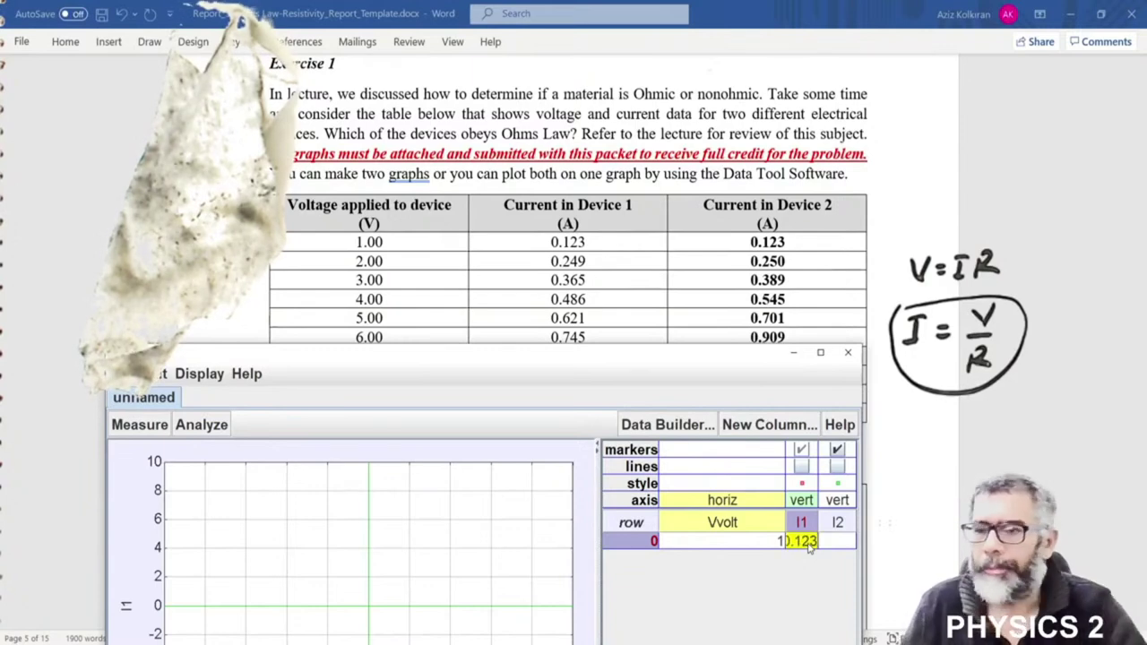
key(Return)
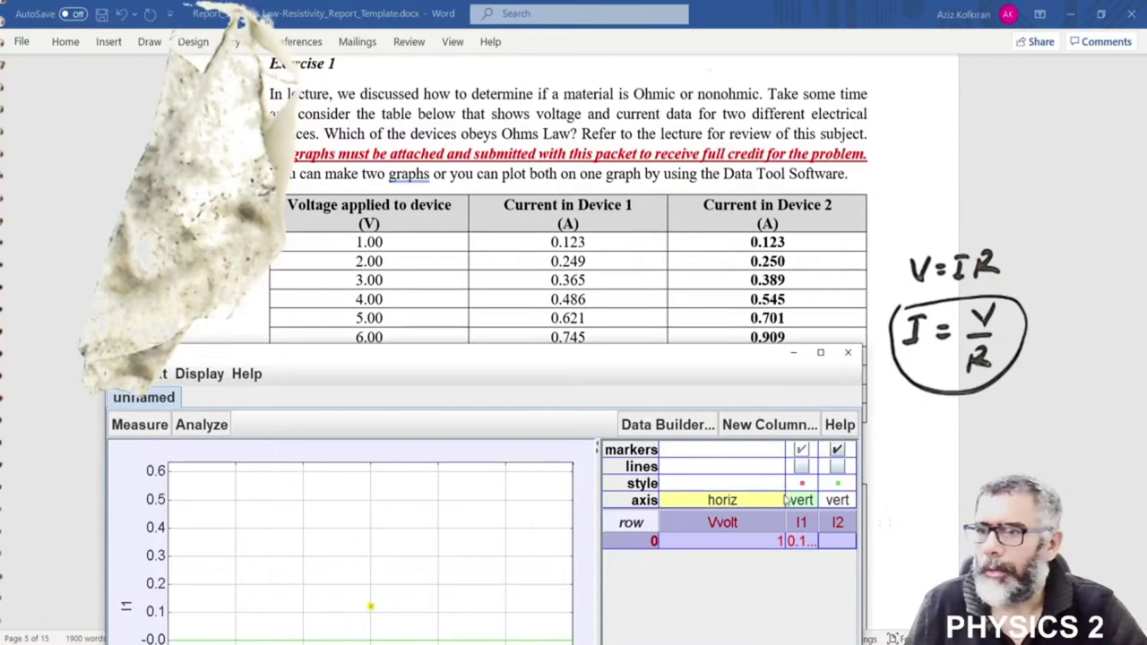
Widen the current columns by narrowing the voltage column, and enter 0.123 for I2 in the first row
drag(787, 535, 743, 536)
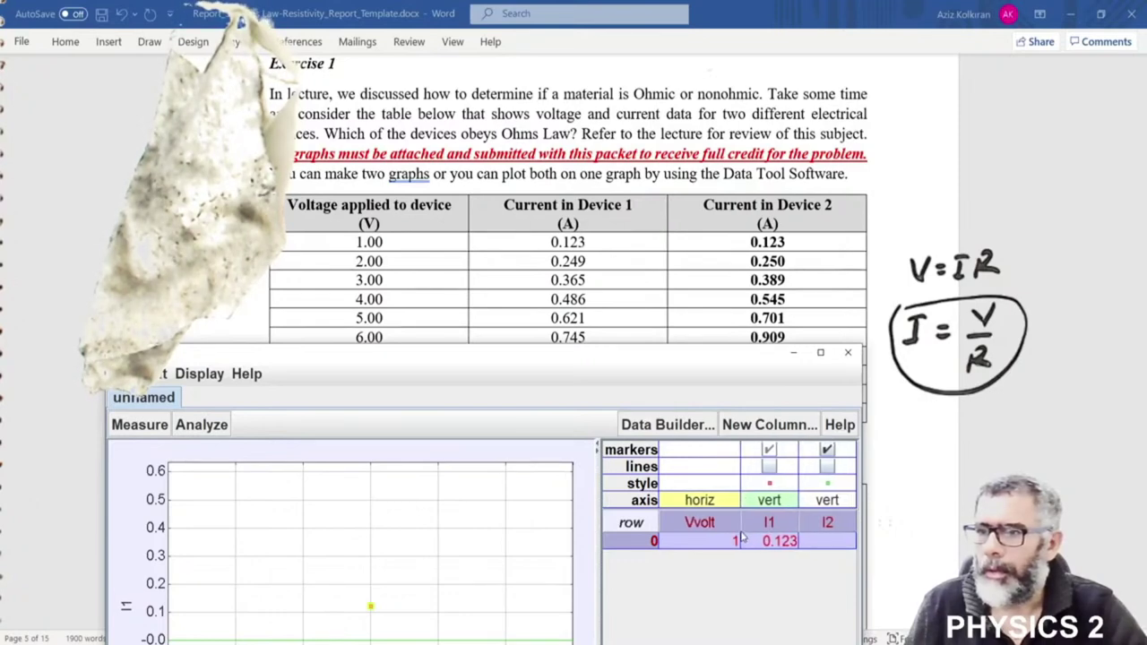
click(843, 549)
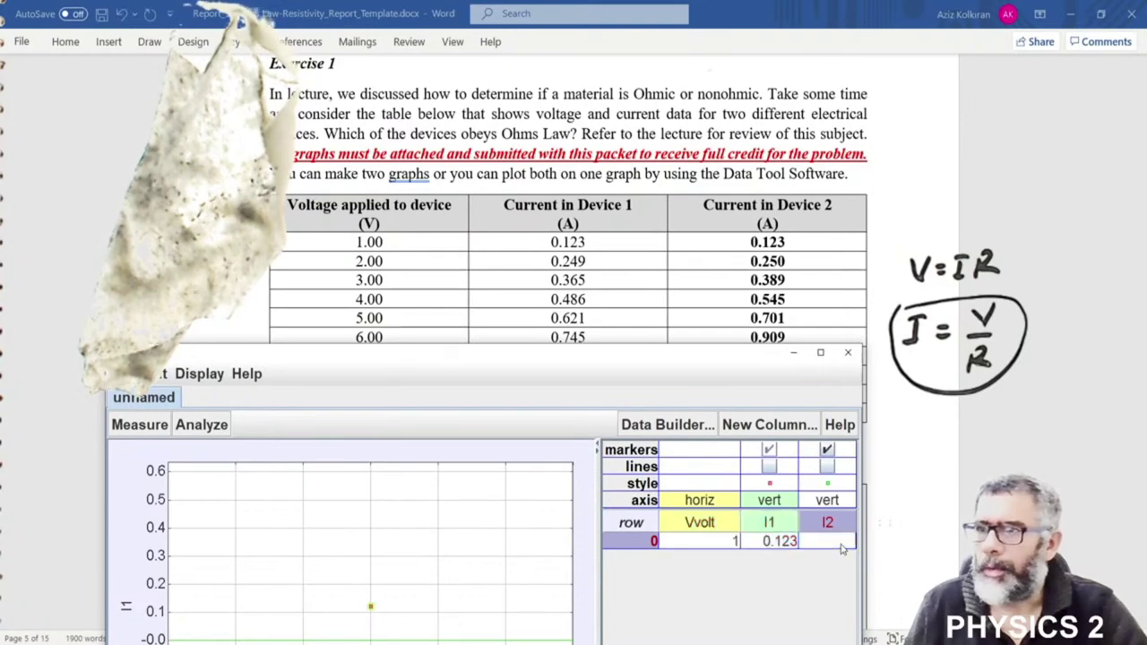
click(842, 544)
text(0.123)
key(Return)
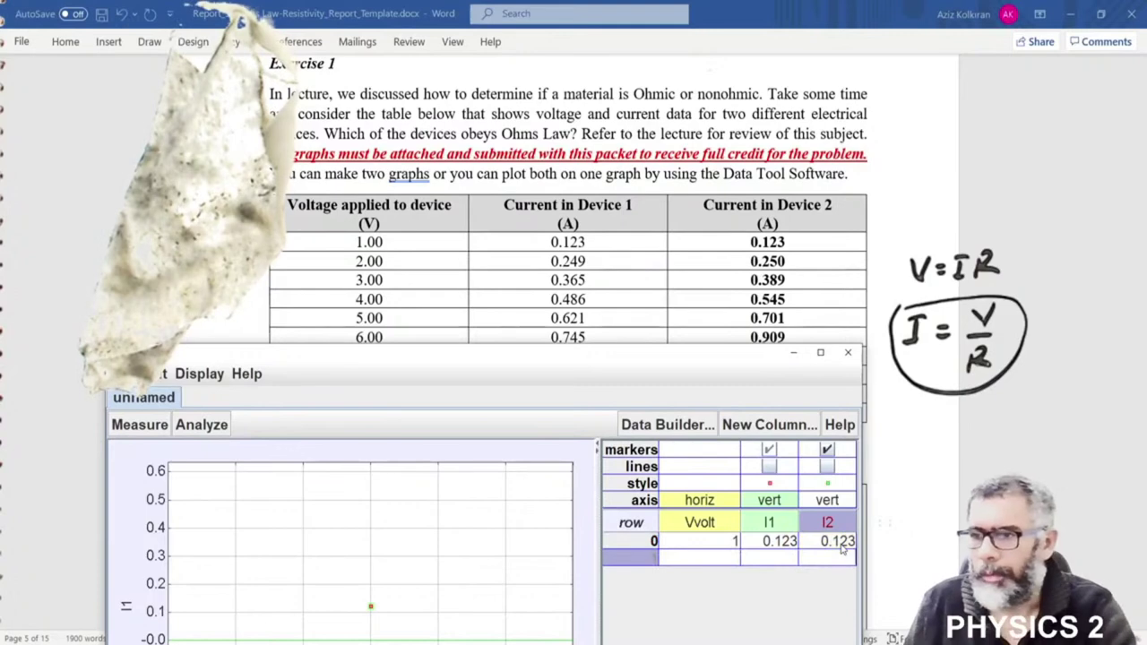
Fill the second data row with voltage 2, I1 current 0.249 and I2 current 0.250
click(722, 558)
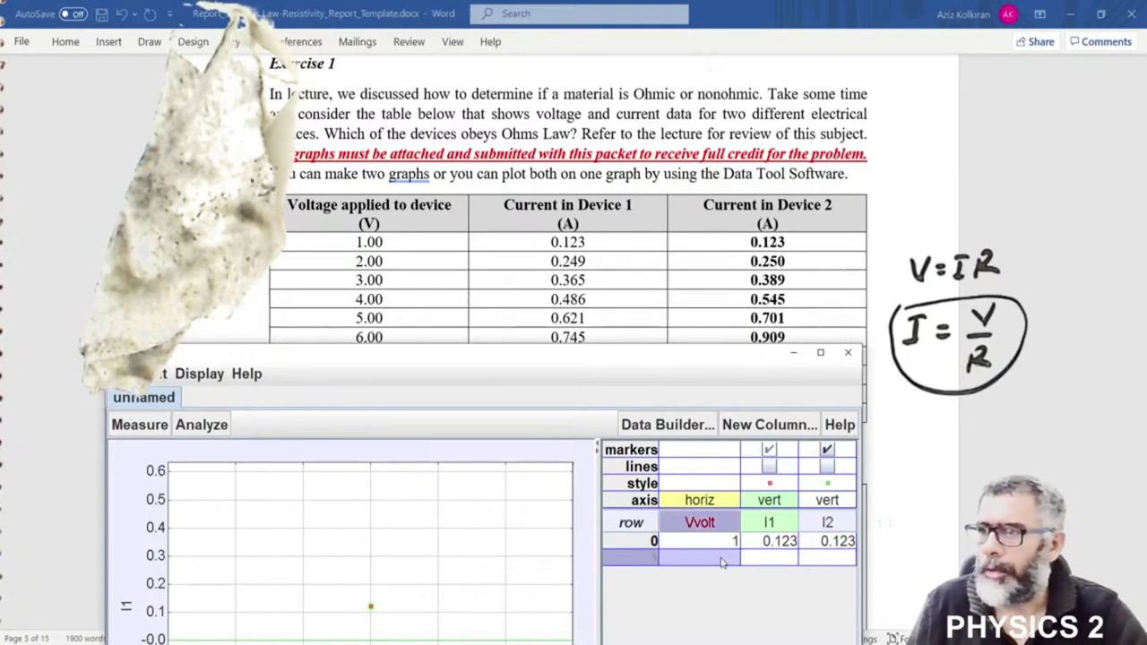
text(2)
click(757, 563)
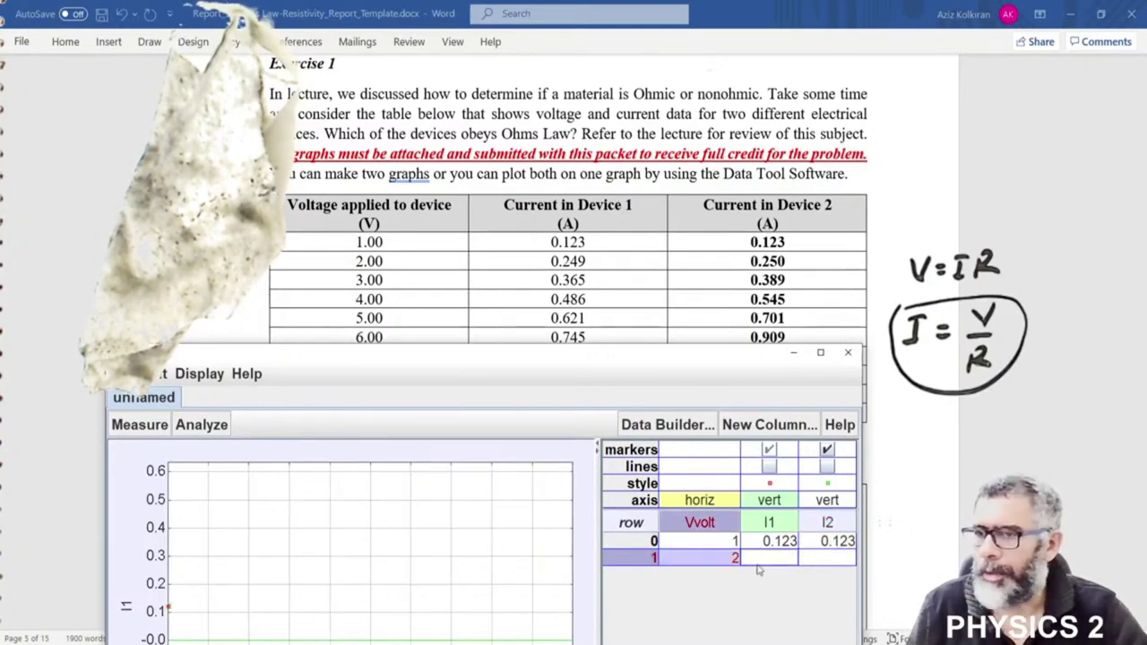
click(768, 560)
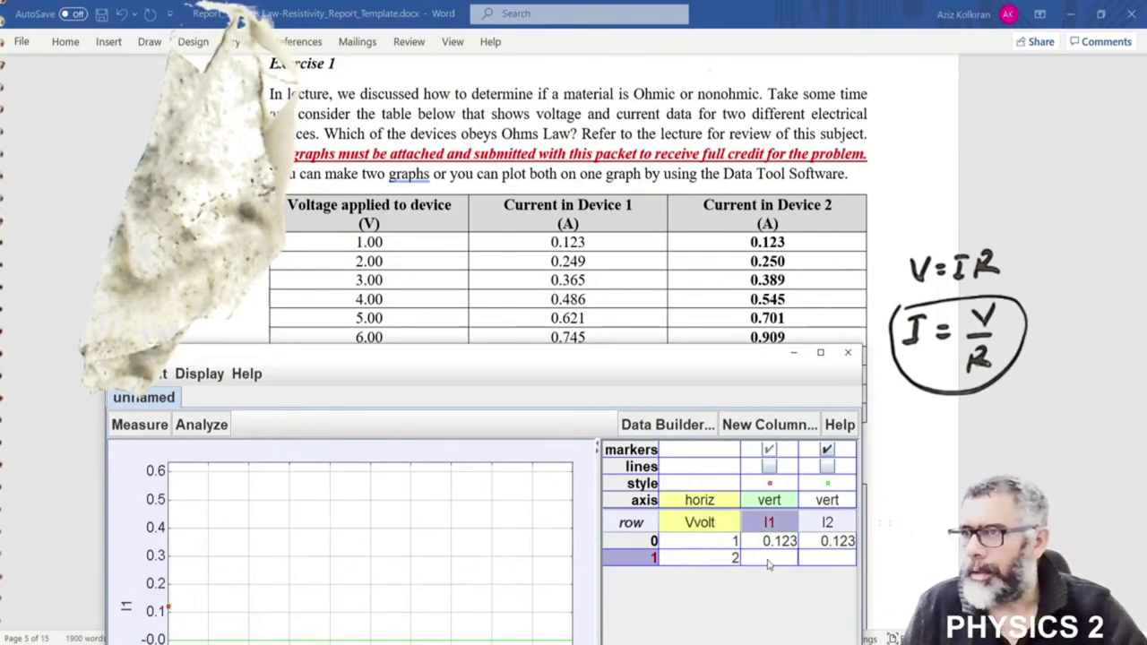
text(0)
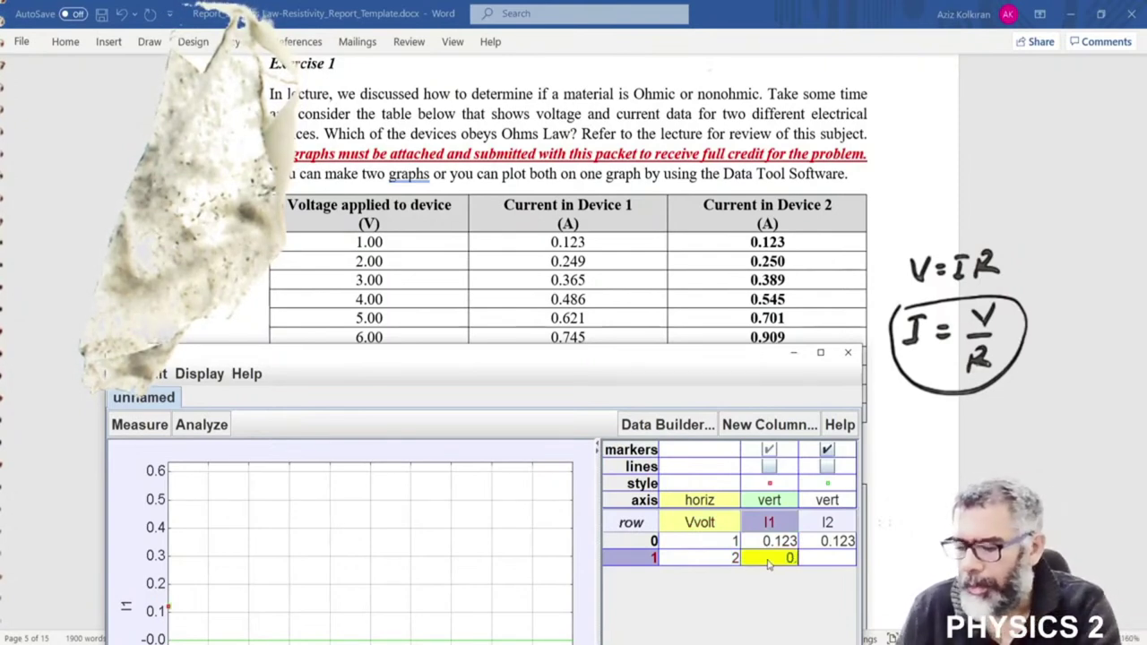
text(.249)
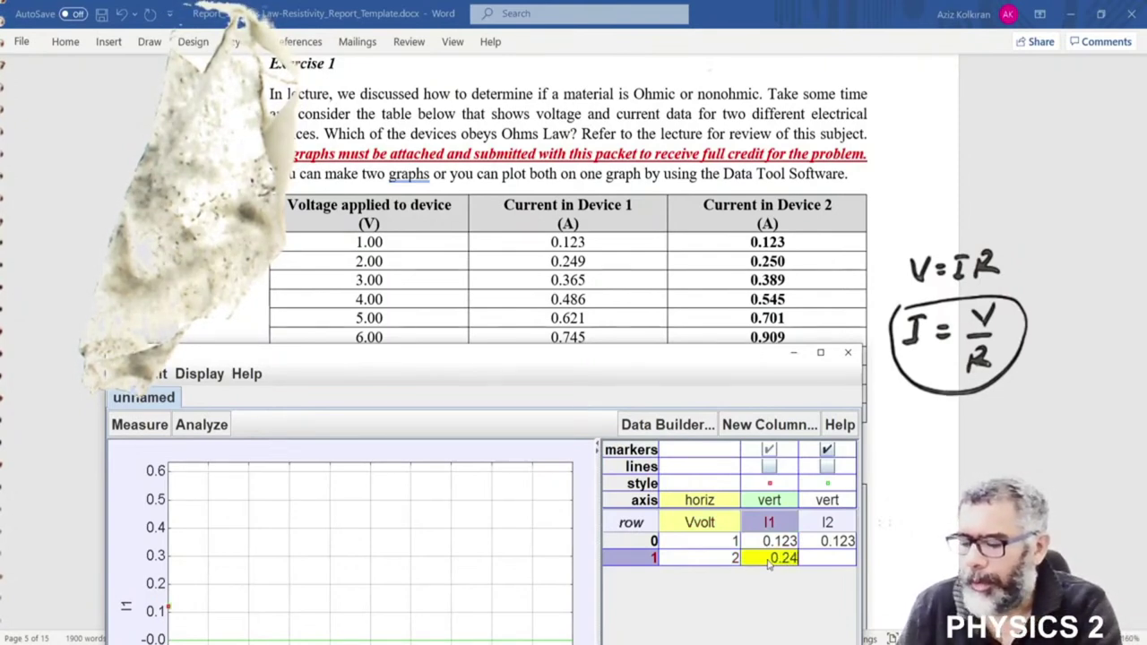
click(825, 559)
text(0.2)
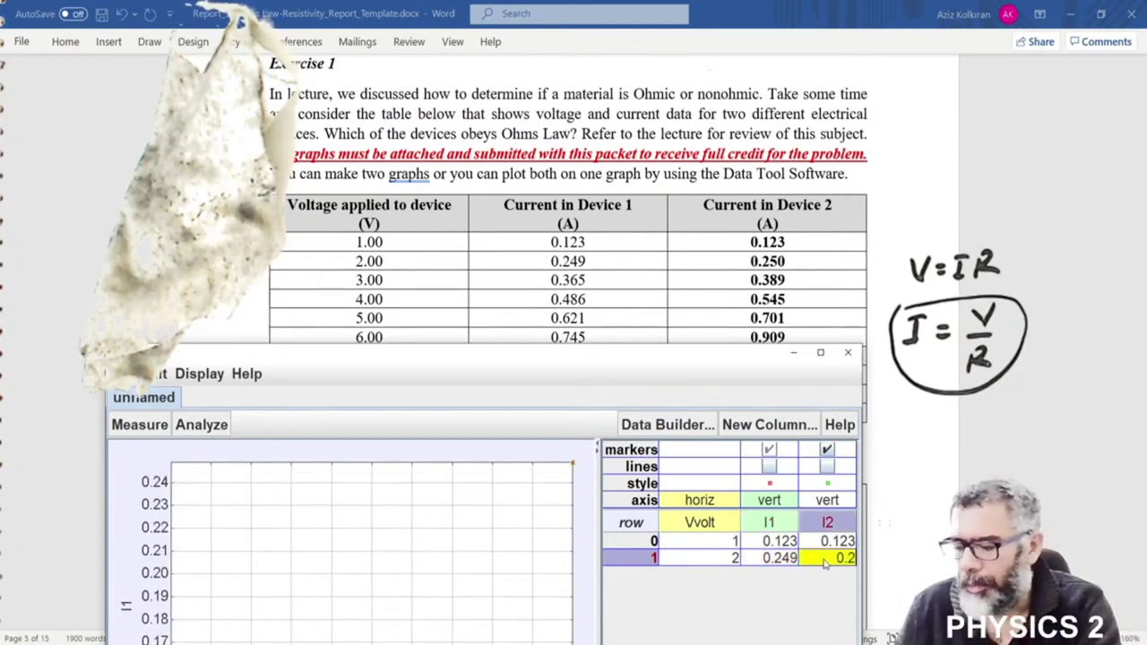
text(50)
key(Return)
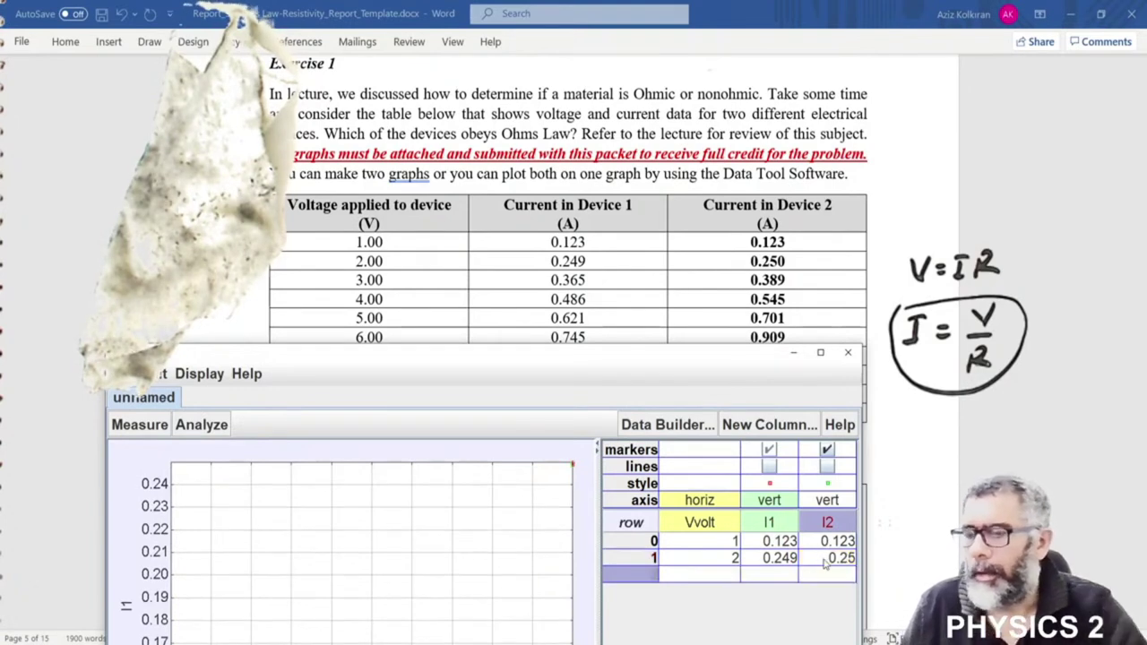
Fill the third data row with voltage 3, I1 current 0.365 and I2 current 0.389
click(730, 575)
text(3)
click(771, 578)
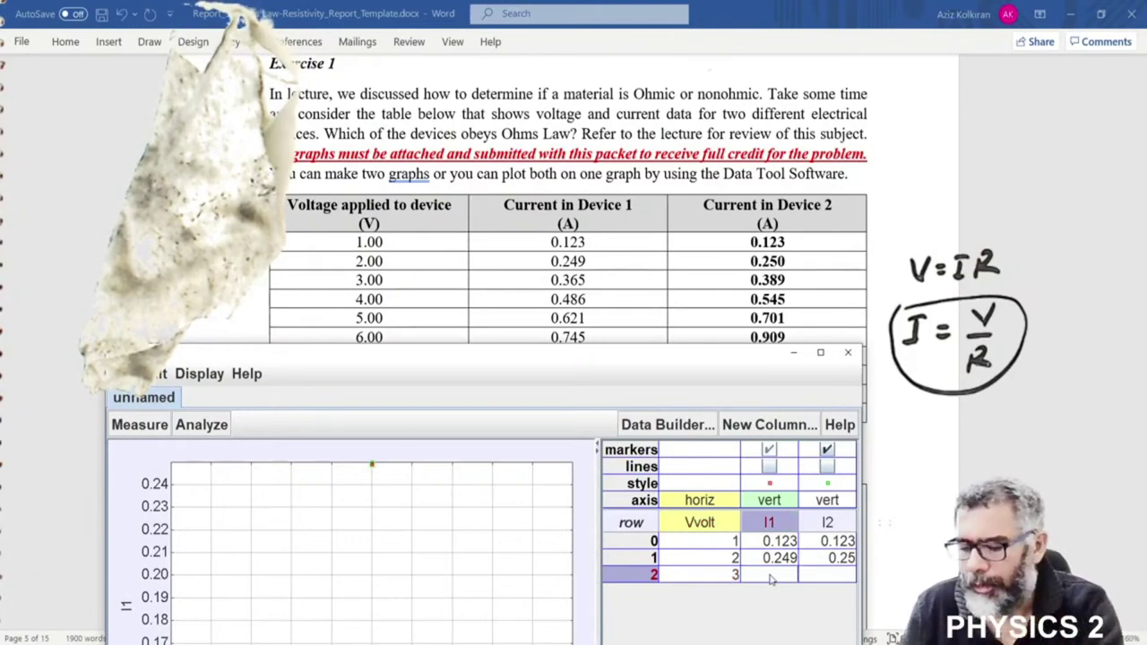
text(0.365)
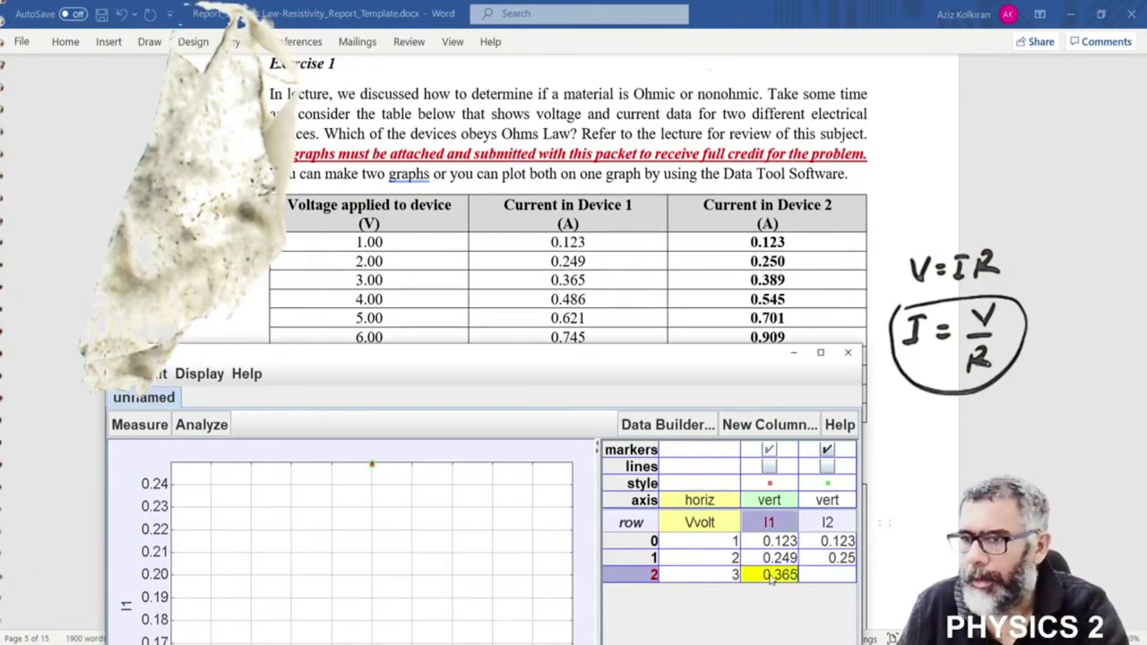
key(Return)
click(828, 578)
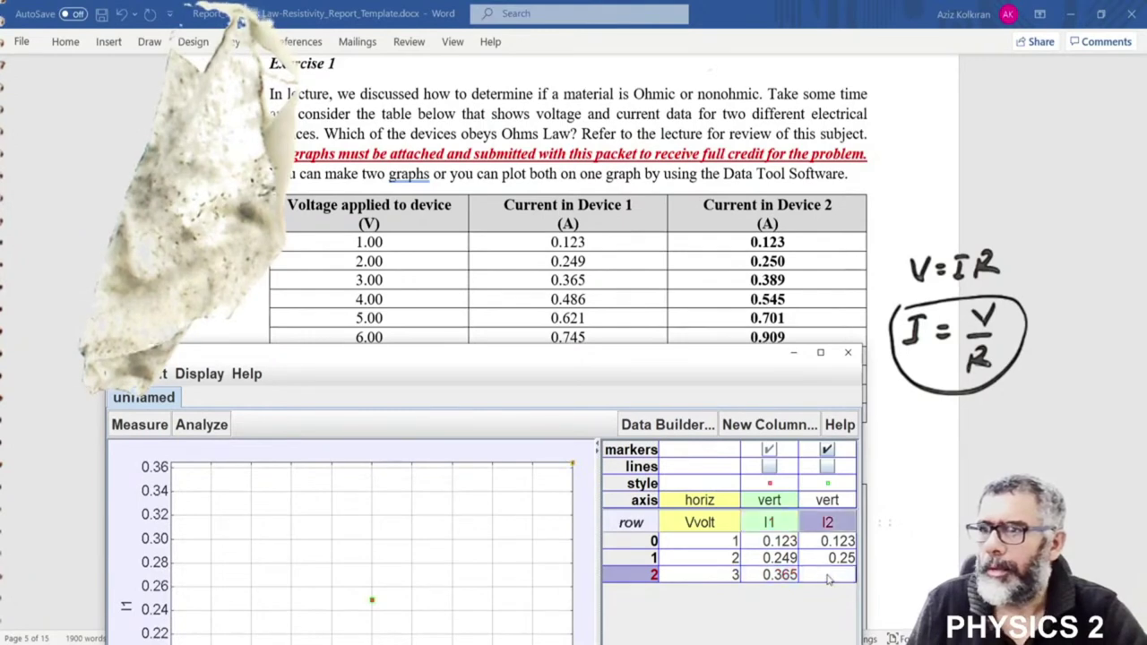
text(0.3)
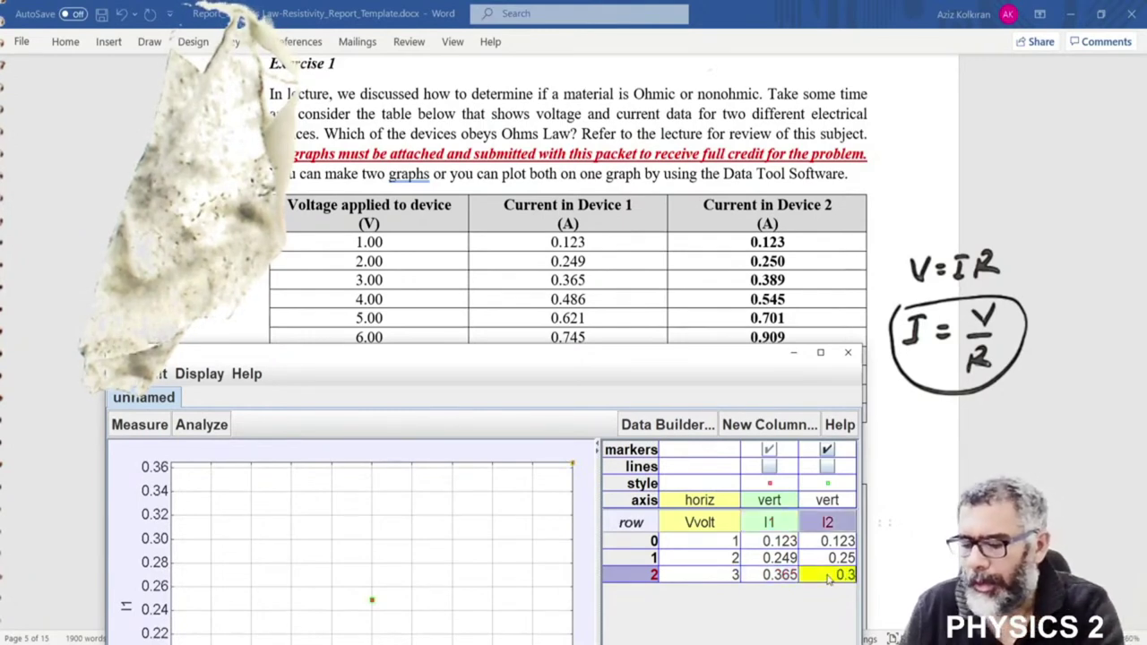
text(89)
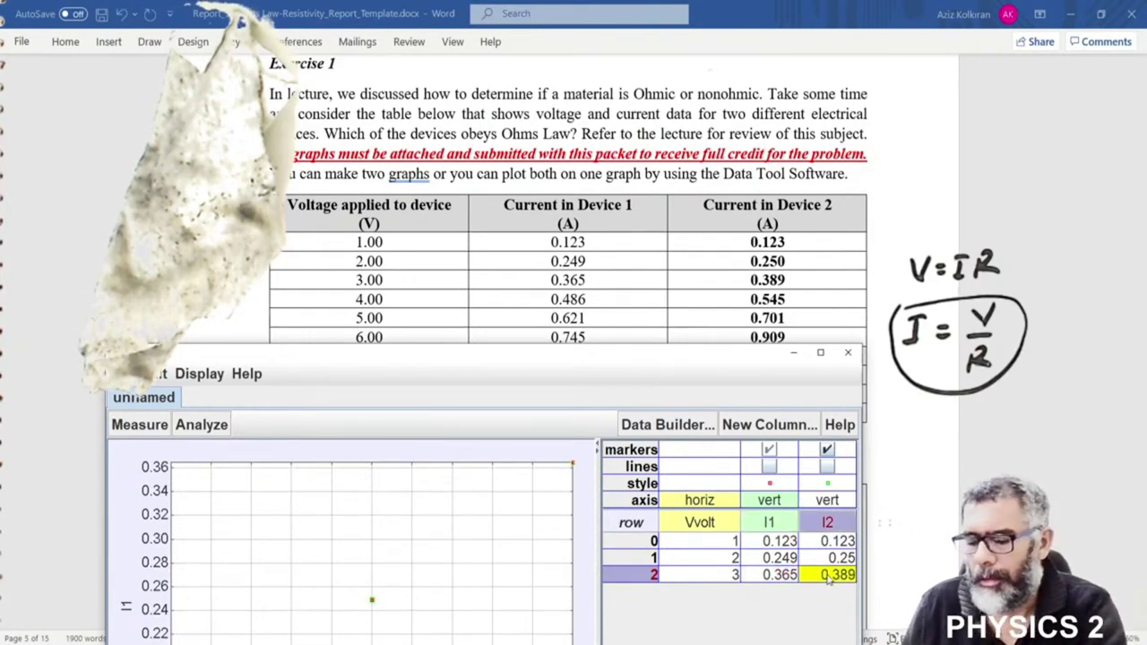
key(Return)
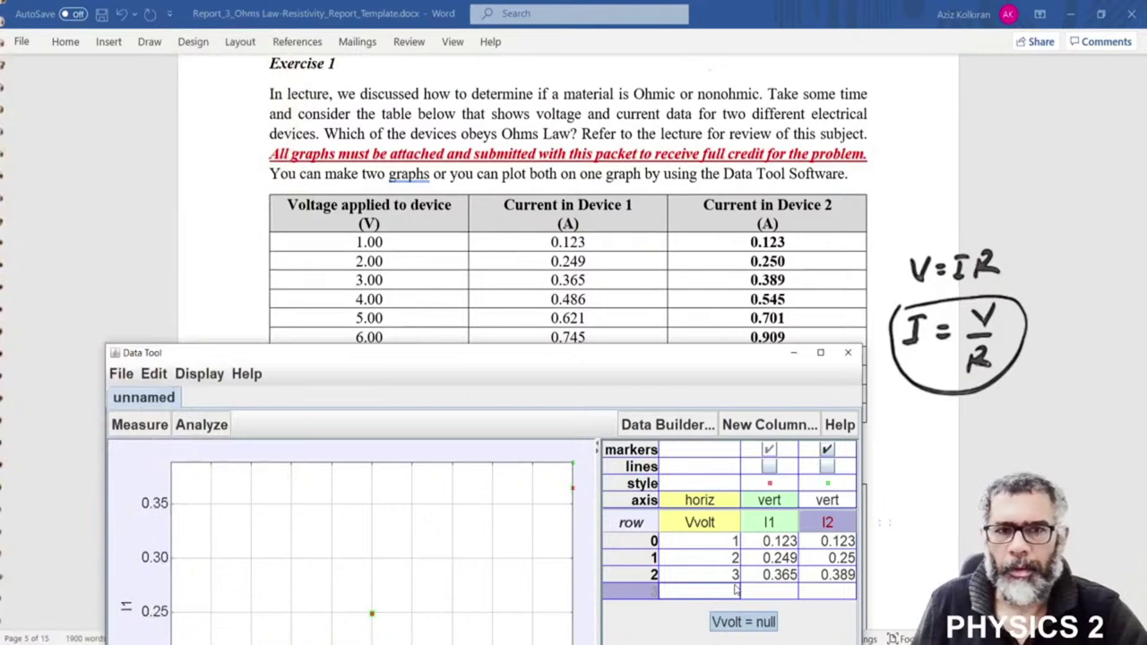
Fill the fourth data row with voltage 4, I1 current 0.486 and I2 current 0.545
click(736, 589)
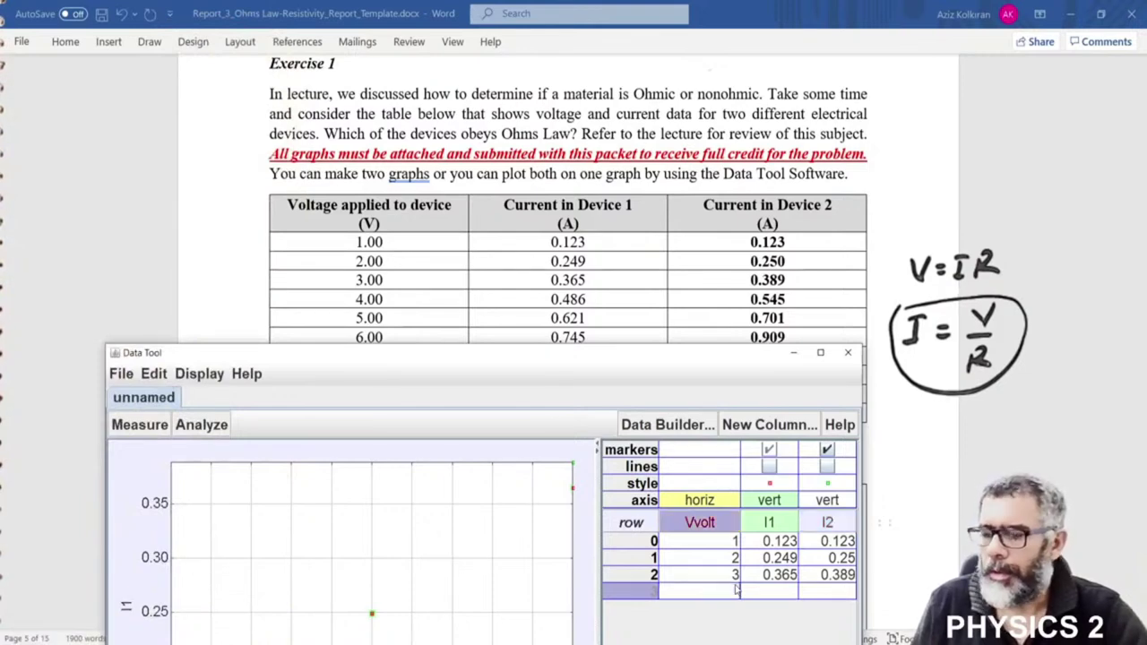
text(4)
key(Tab)
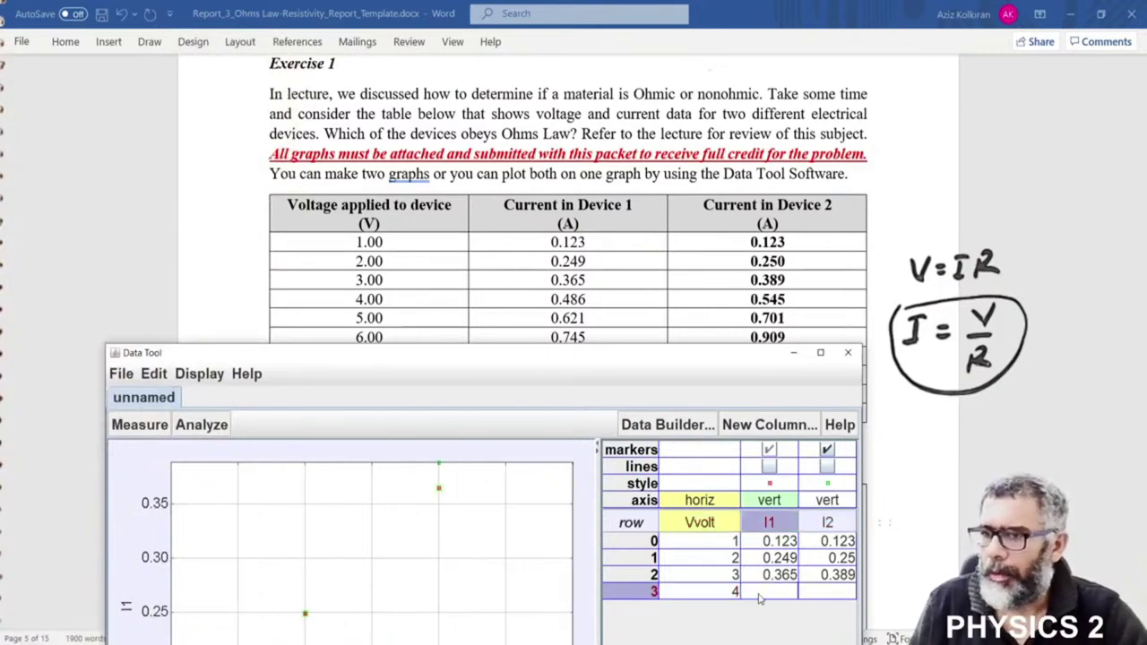
text(0.)
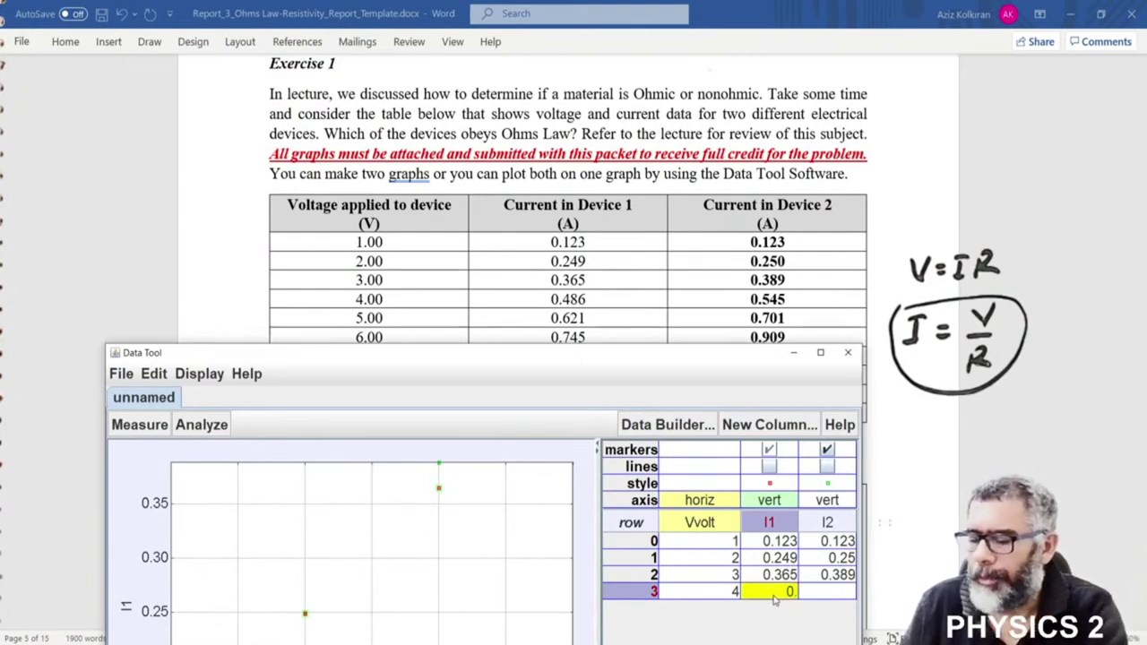
text(48)
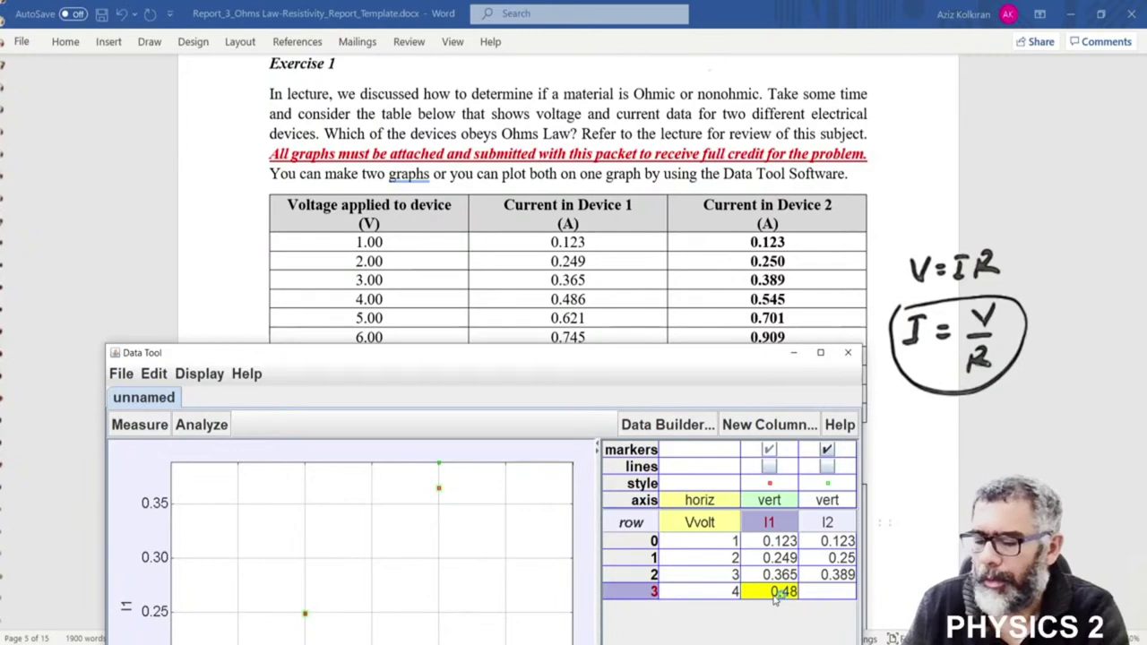
text(6)
key(Return)
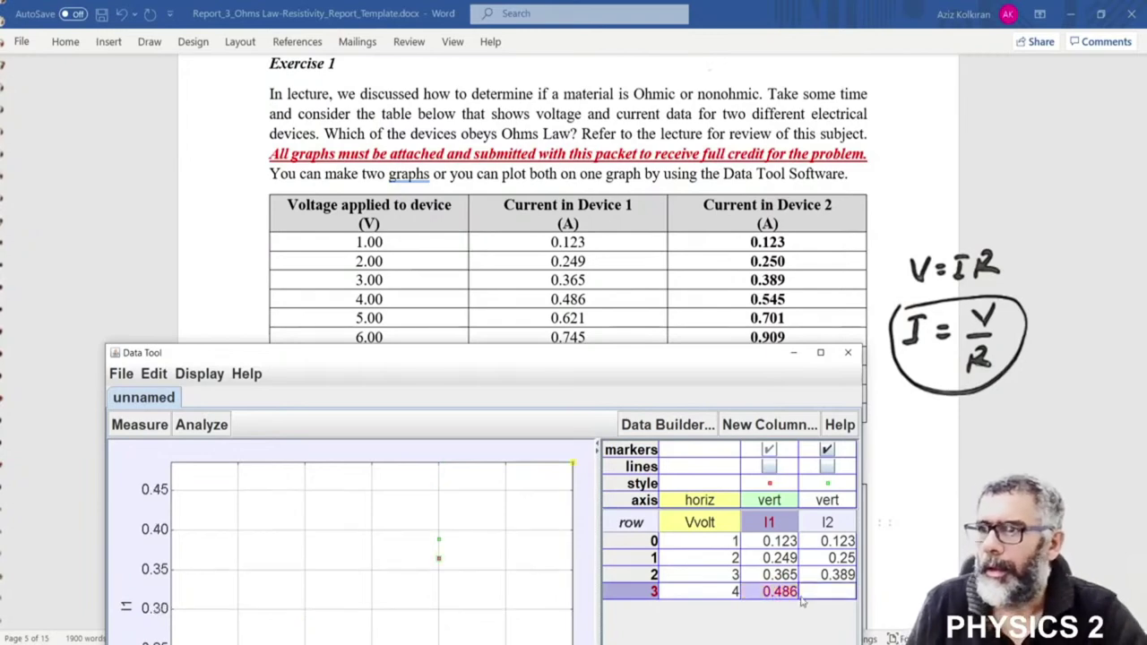
click(827, 593)
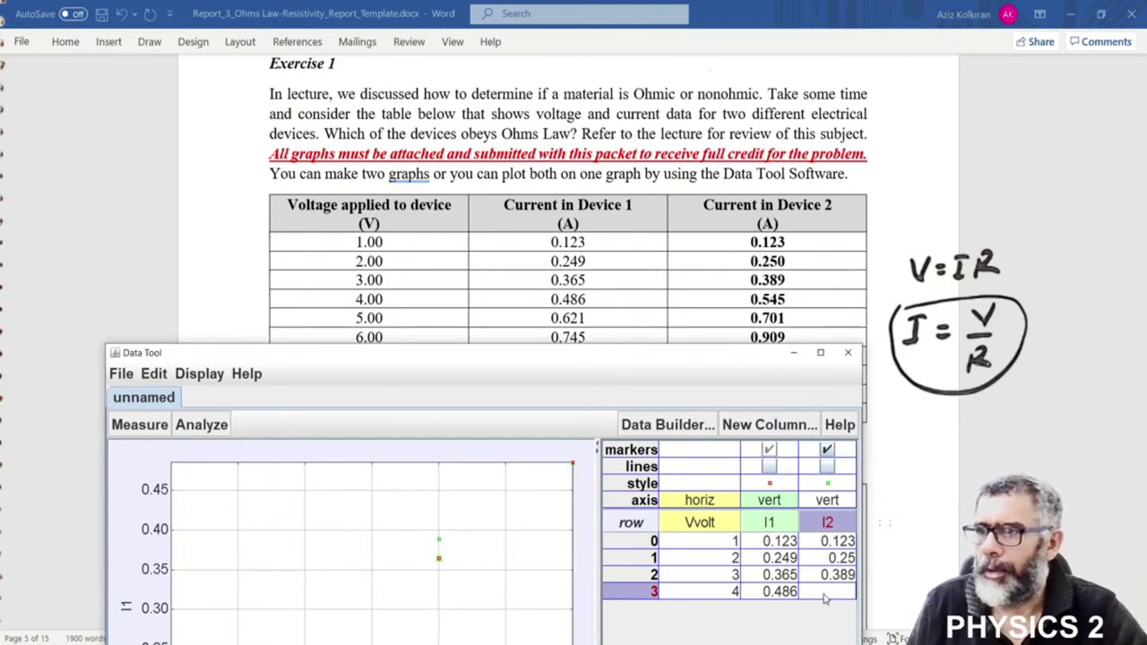
text(0.)
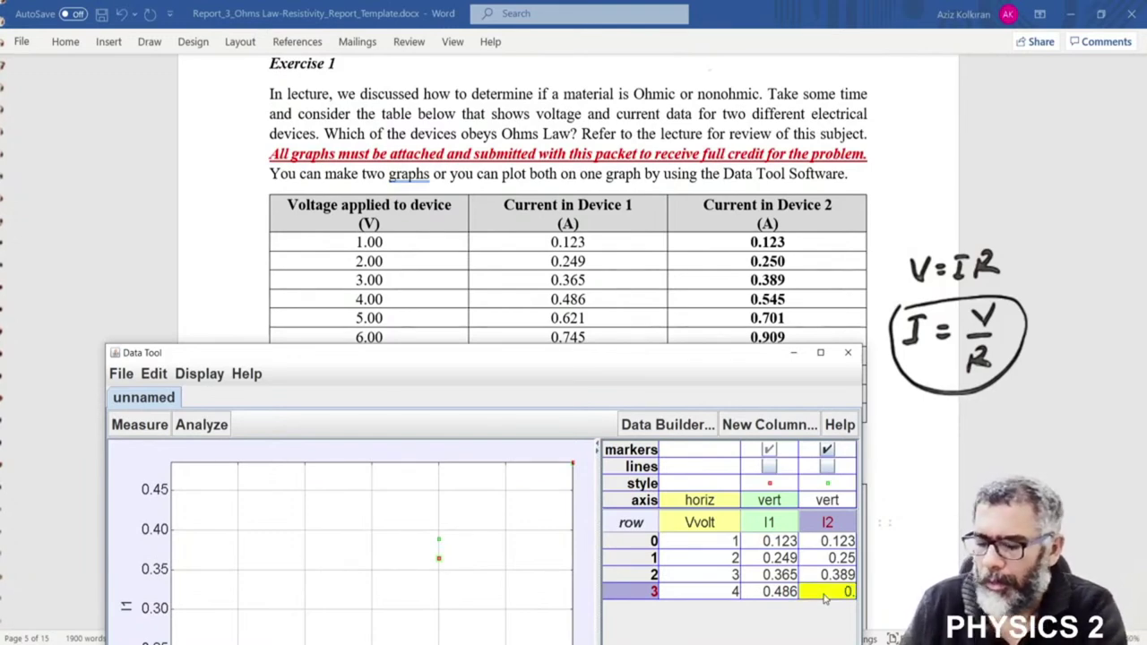
text(5)
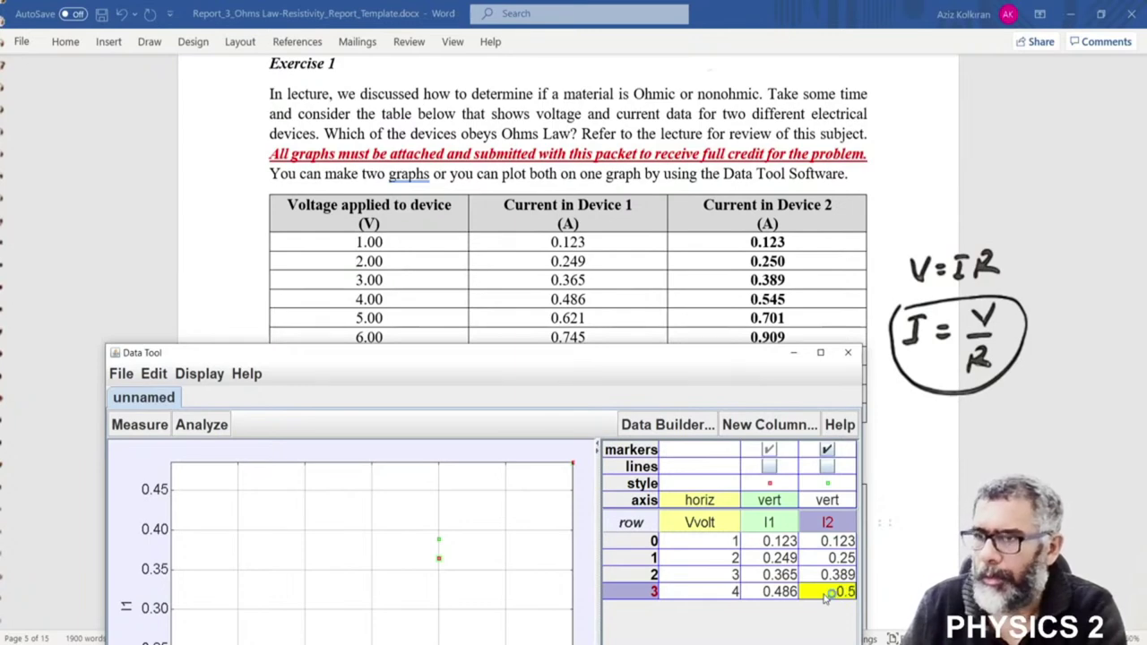
text(45)
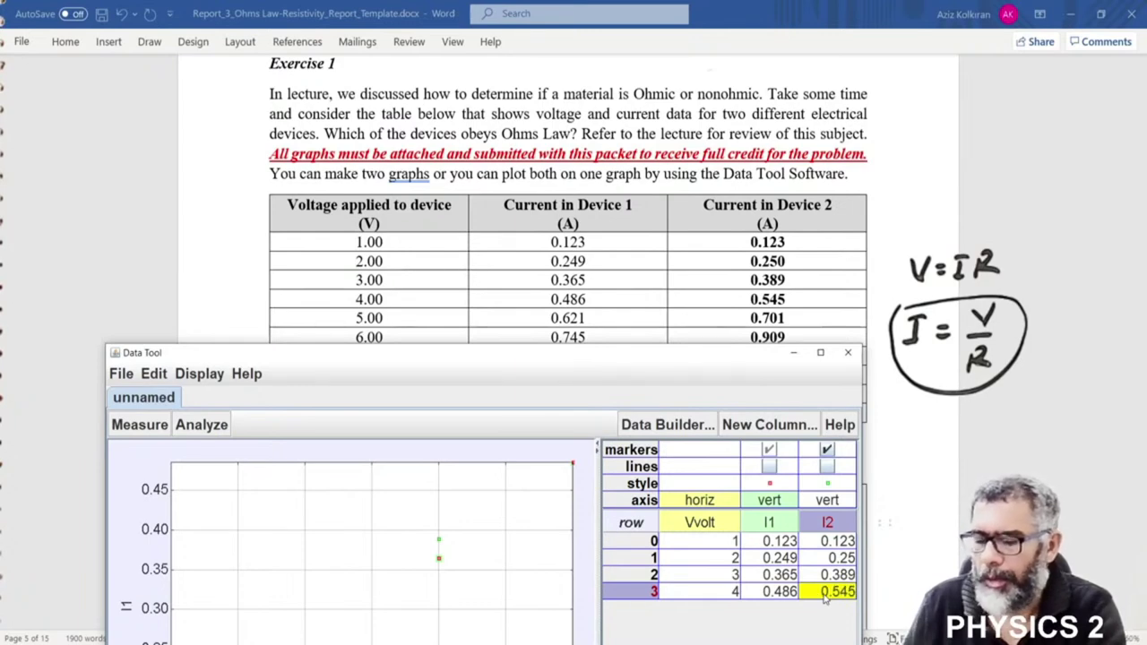
key(Return)
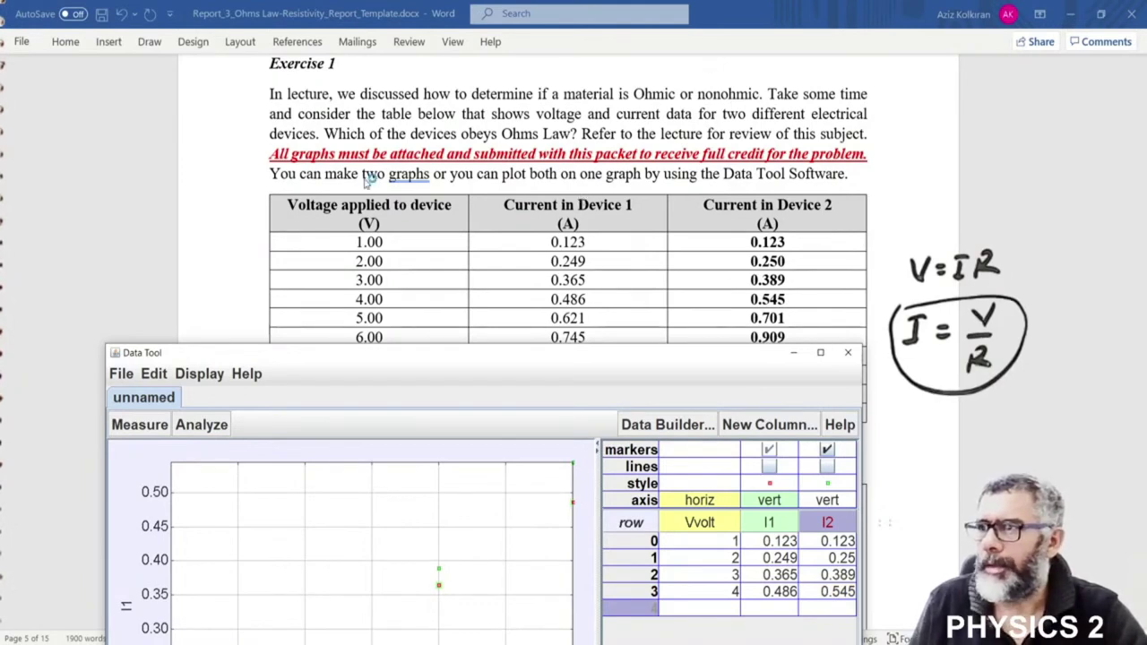
Fill the fifth data row with voltage 5, I1 current 0.621 and I2 current 0.701, and move the window up to show the full plot
click(724, 610)
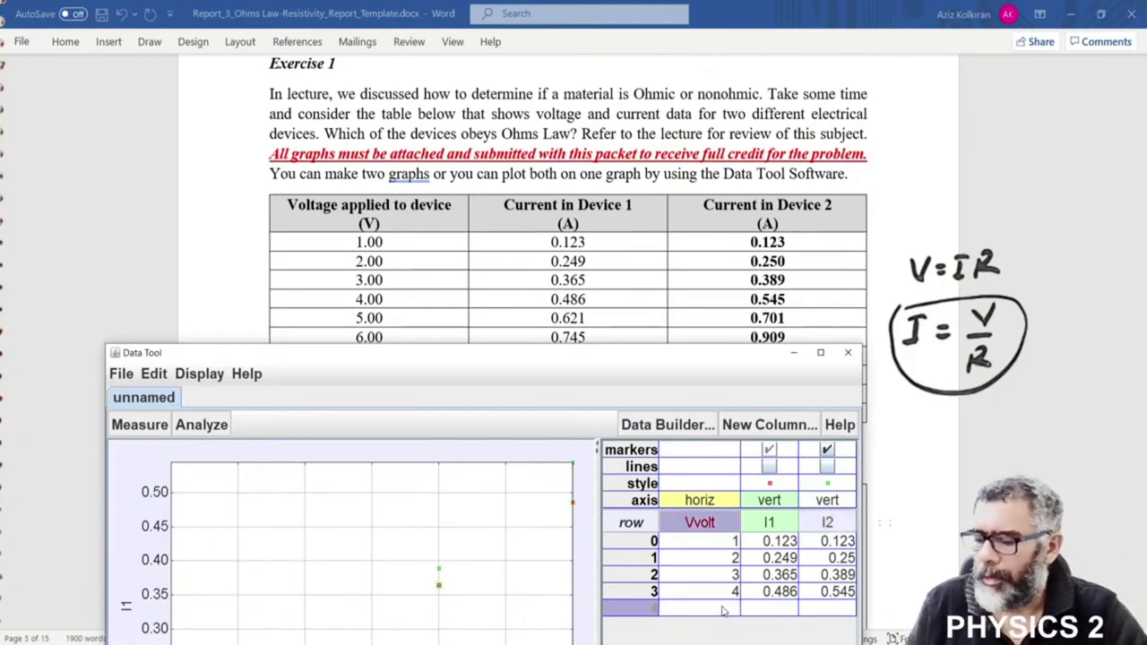
text(5)
click(786, 610)
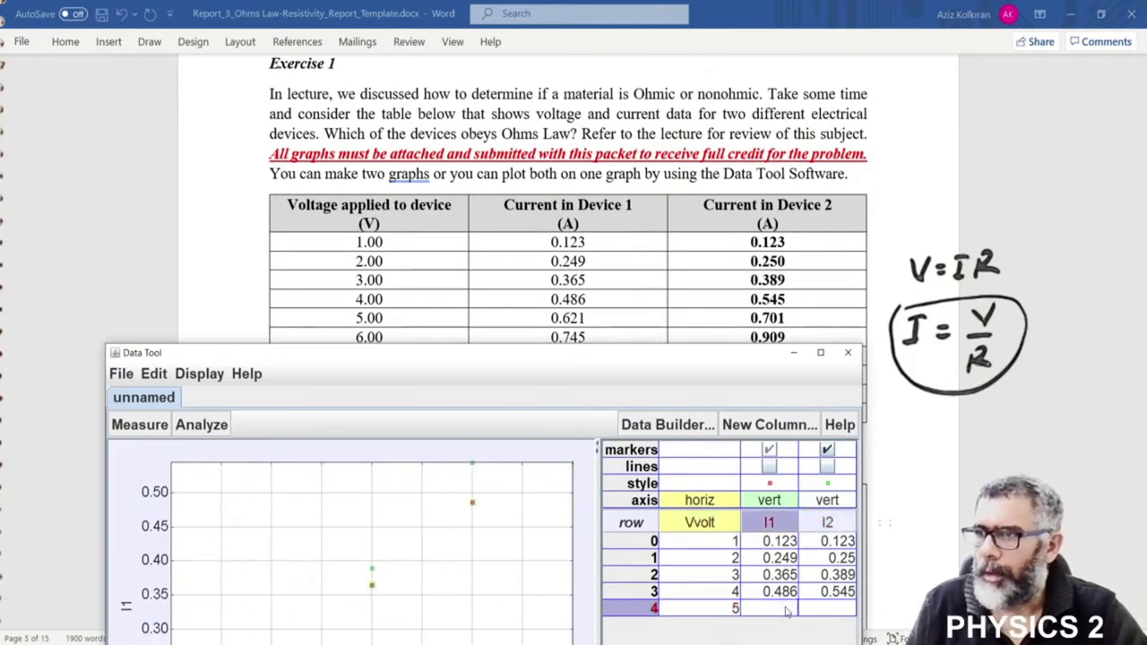
text(0.6)
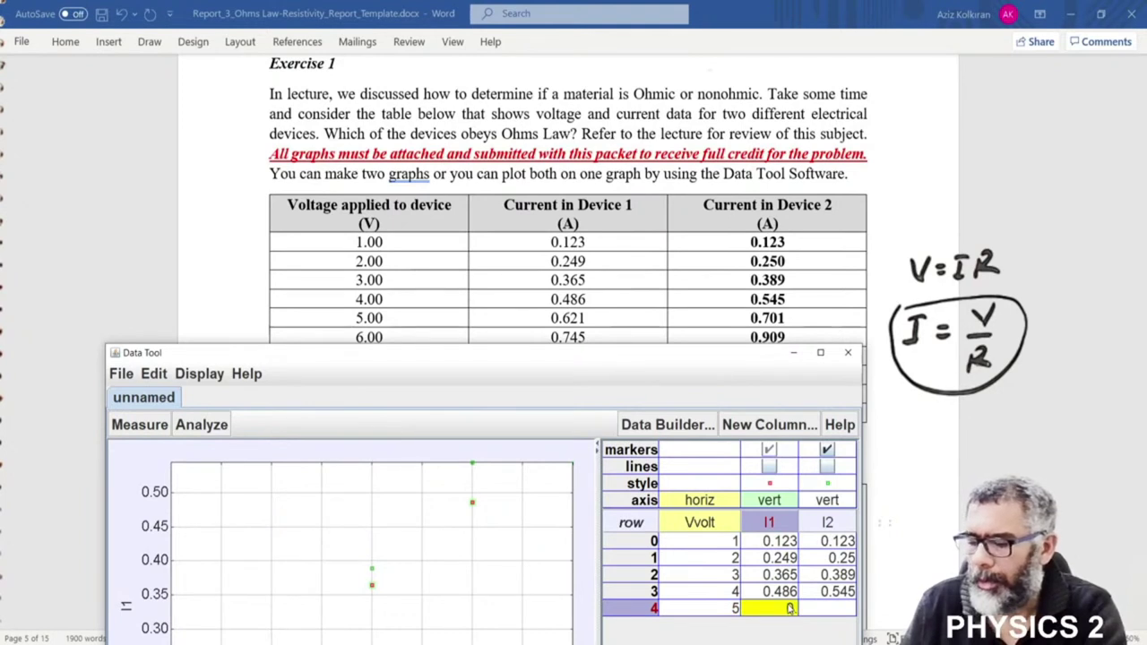
text(21)
key(Return)
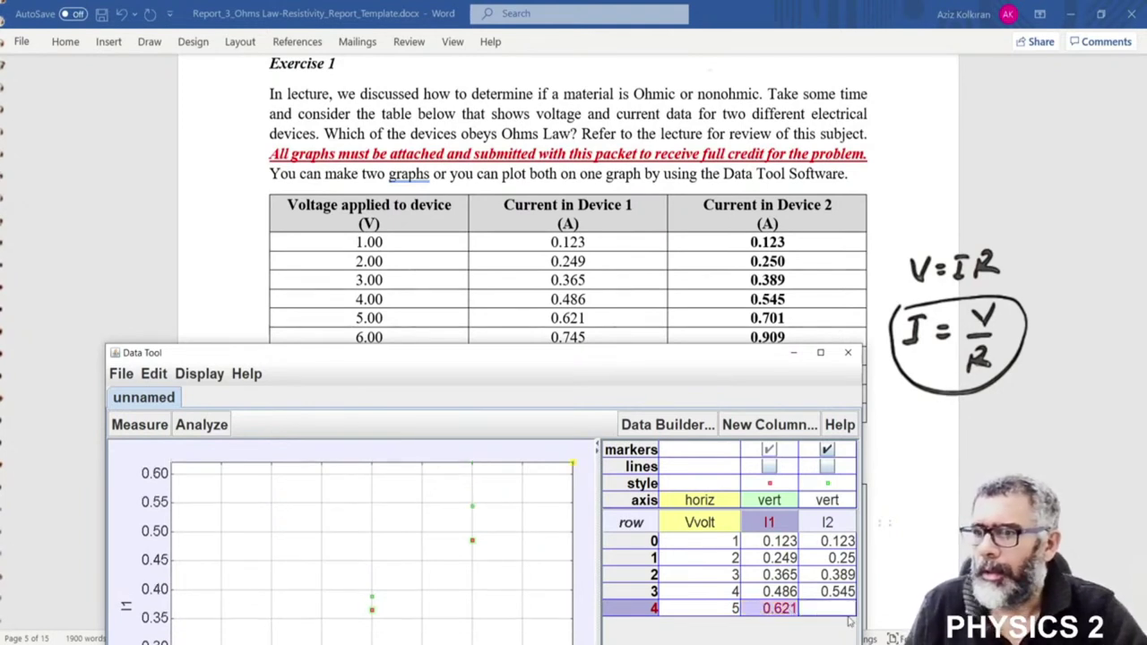
click(846, 615)
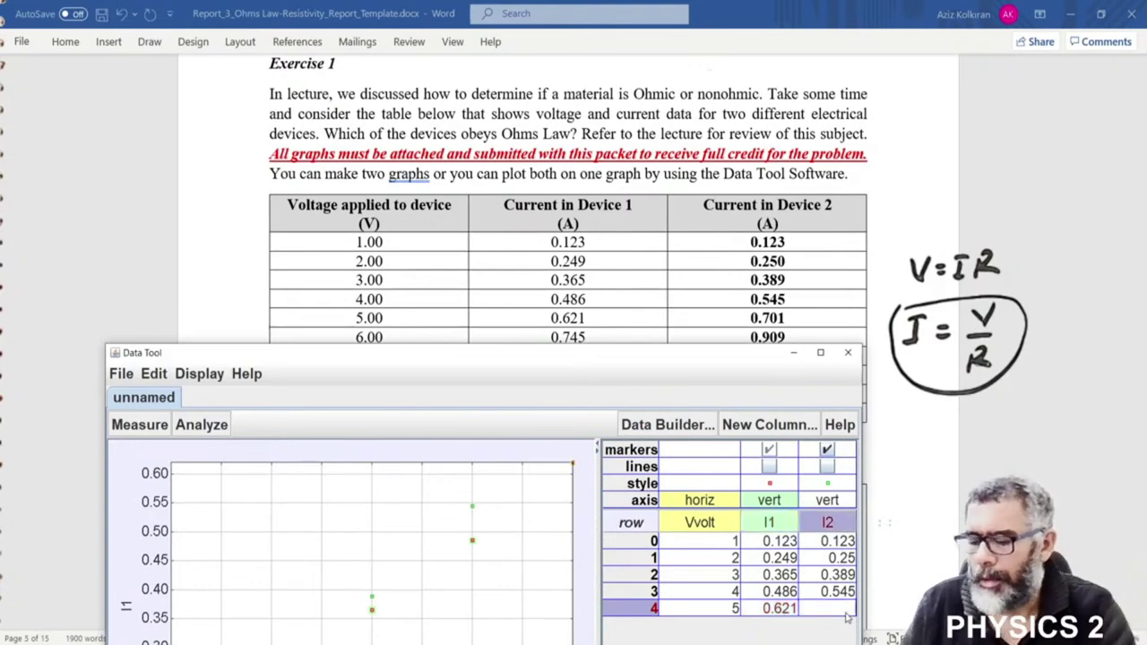
text(0.701)
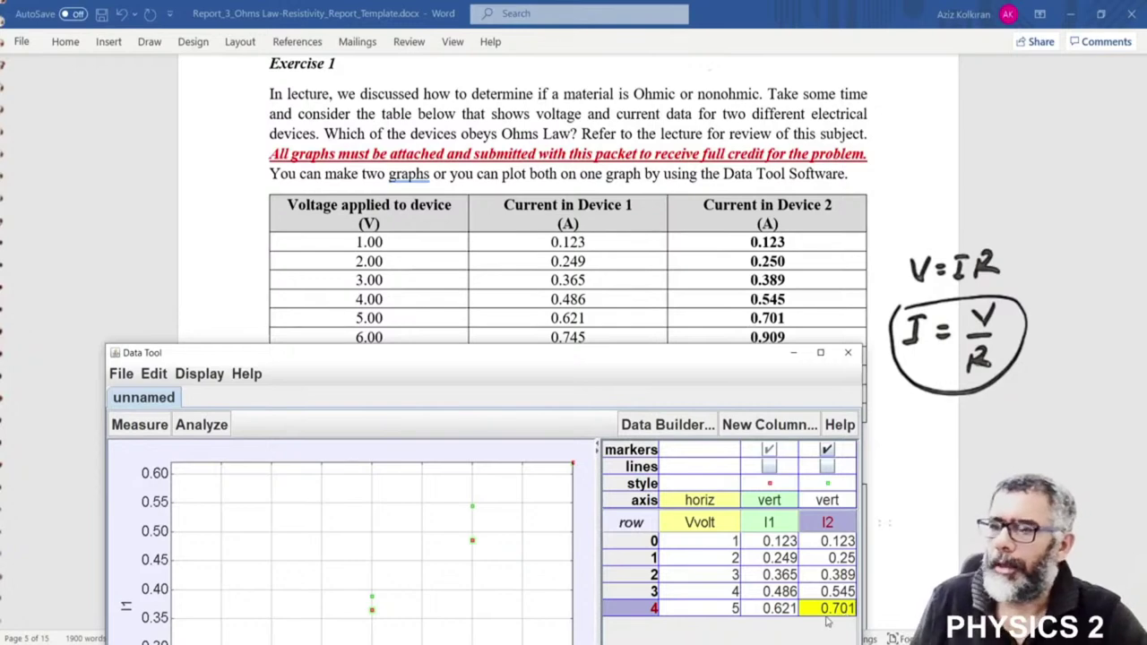
key(Return)
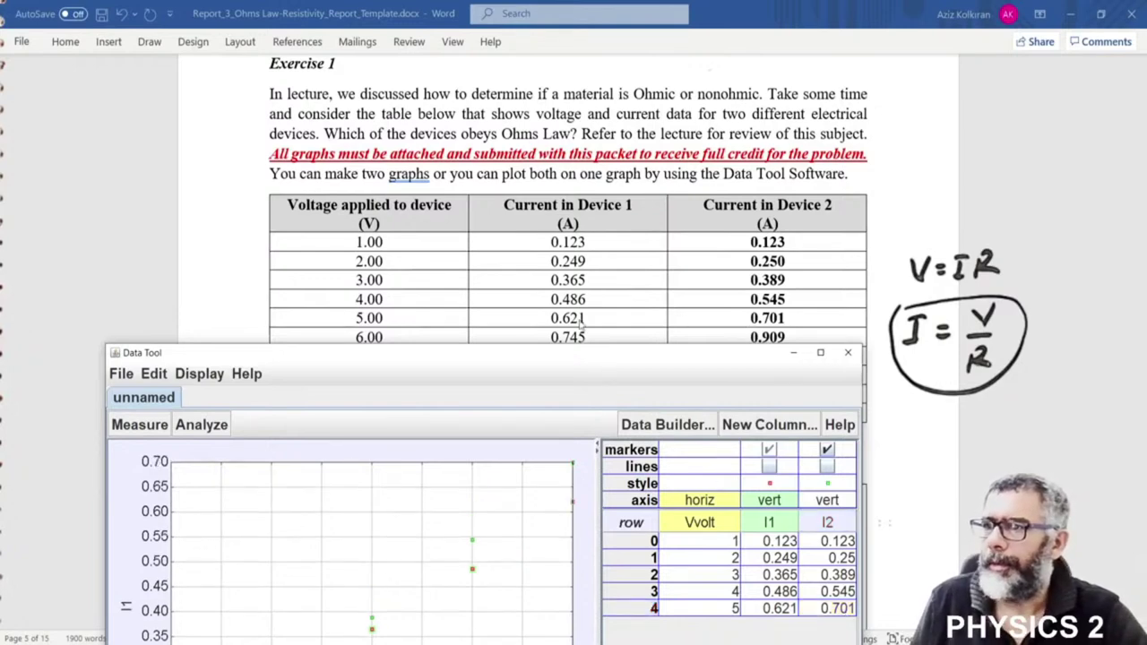
drag(559, 352, 541, 86)
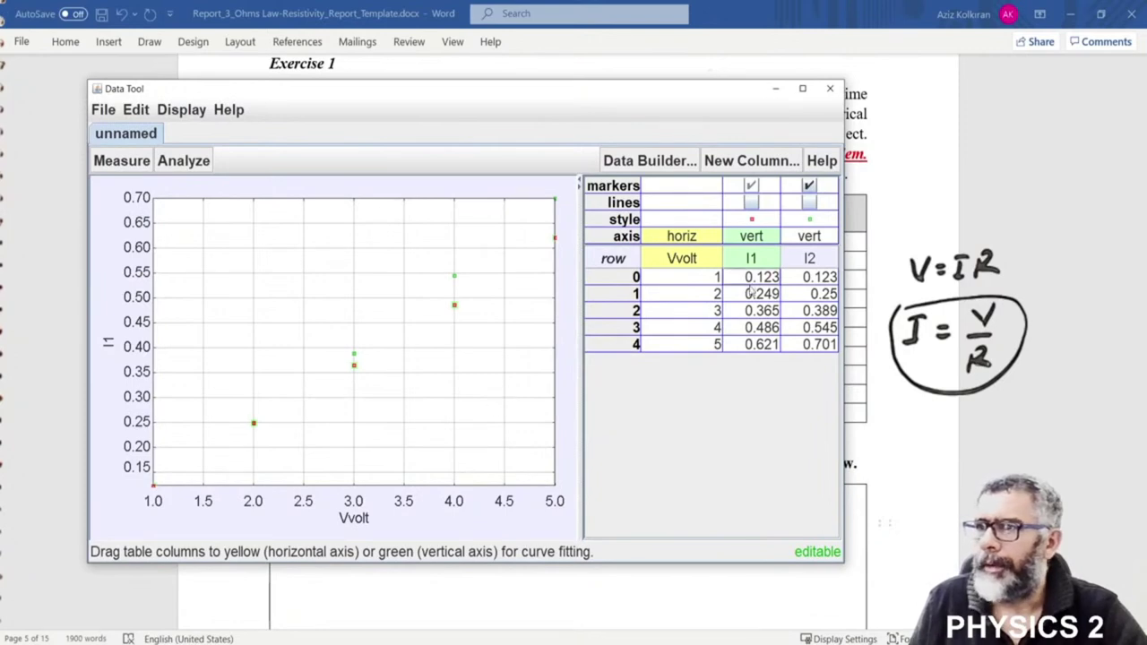
Try voltage and I2 as the plot's vertical axis variable and return the axis to I1
click(109, 348)
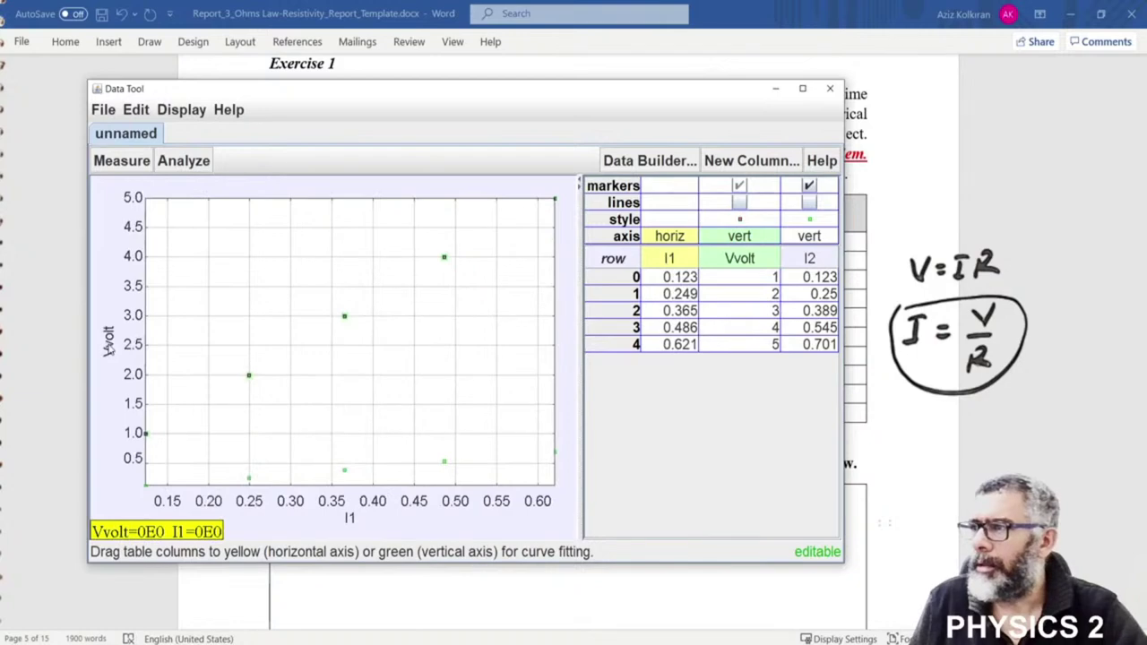
click(109, 348)
click(119, 395)
click(108, 351)
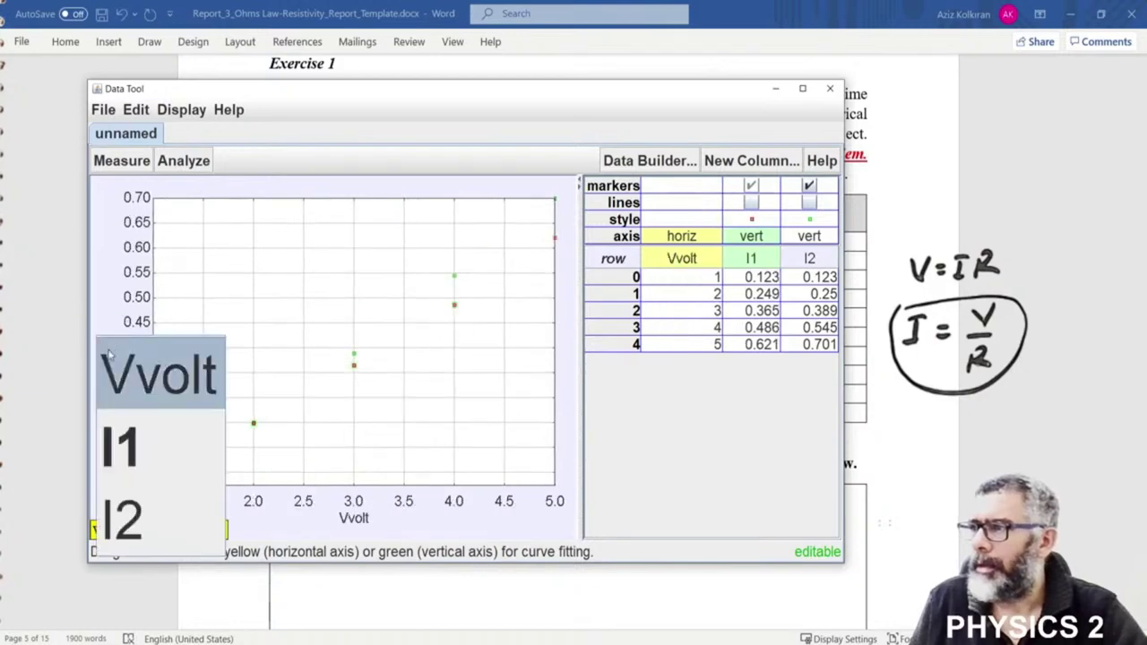
click(126, 507)
click(108, 348)
click(130, 452)
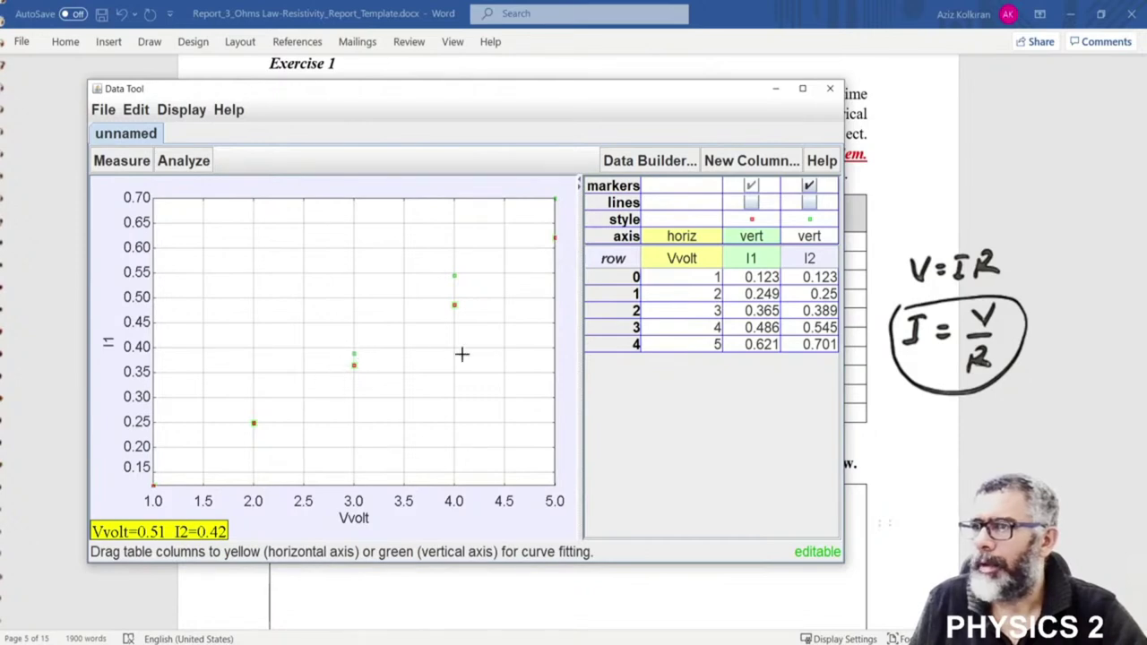
Connect the I1 and I2 data points with lines to compare both curves, and turn the lines off again
click(752, 203)
click(808, 203)
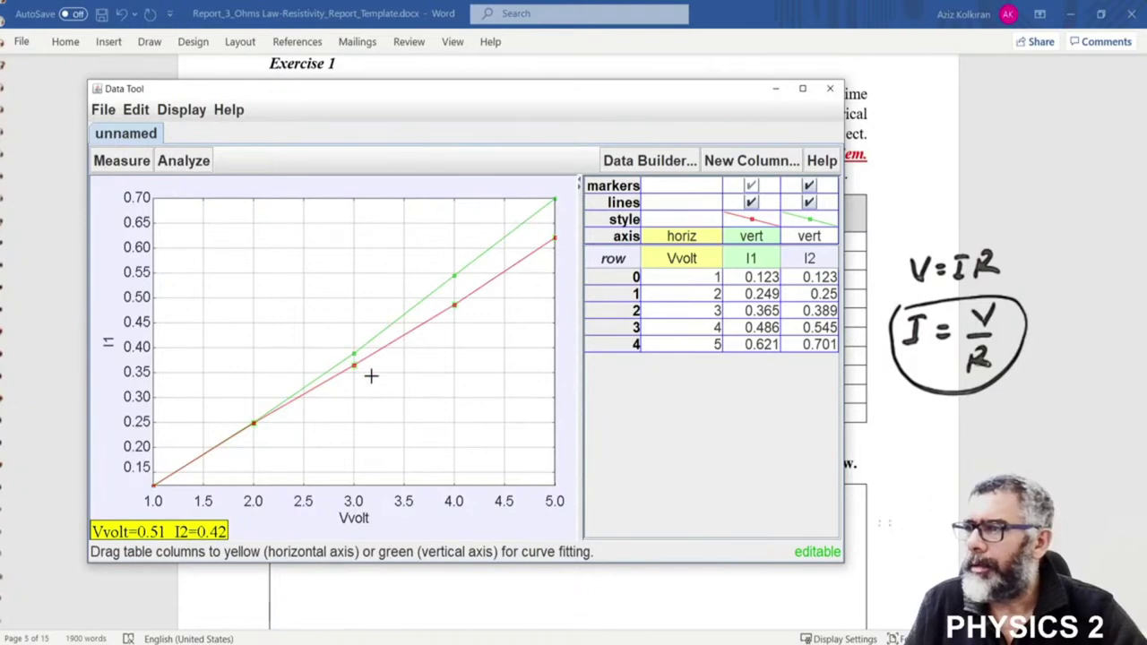
click(751, 203)
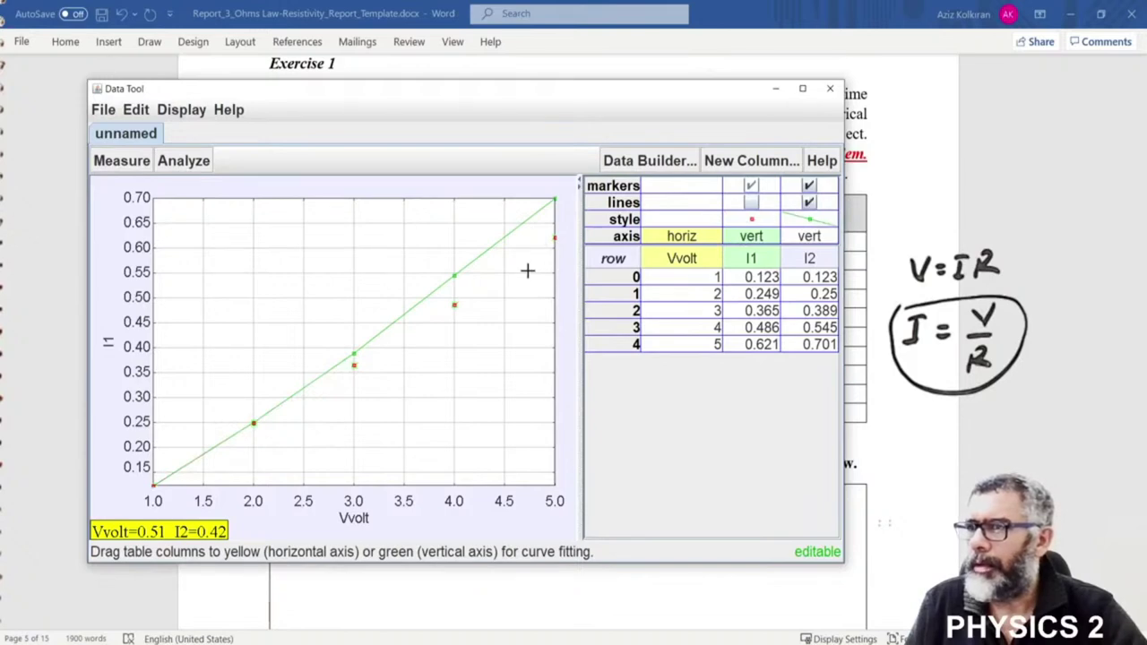
click(809, 203)
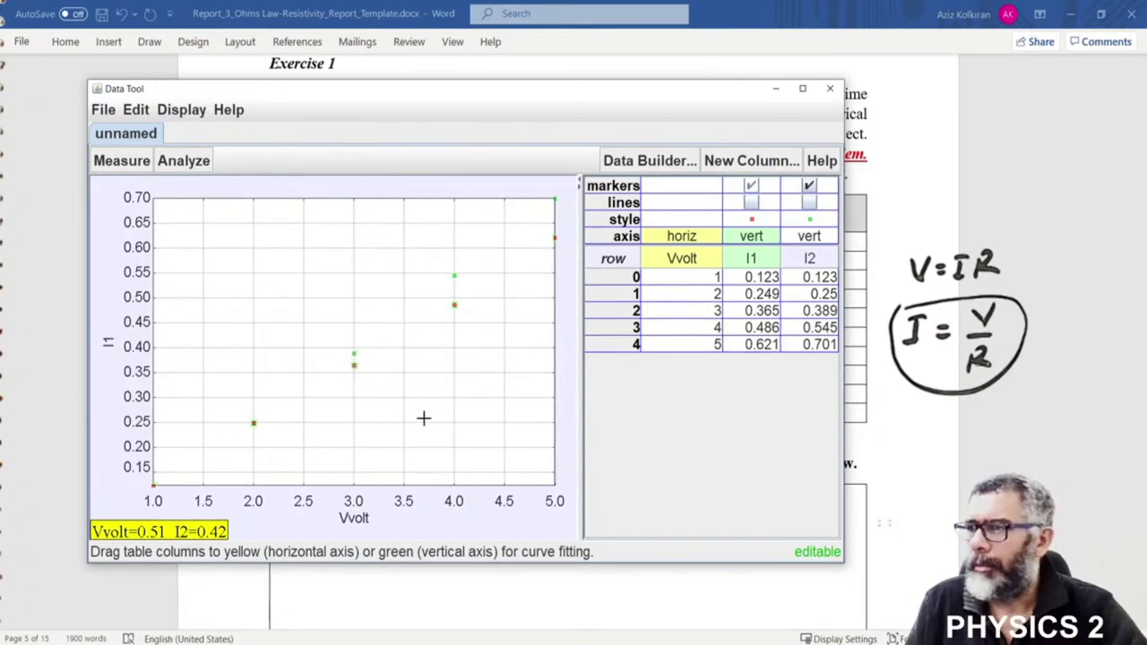
Turn on curve fits with a Line fit and switch the vertical axis variable to I2 to fit the Device 2 current
click(201, 165)
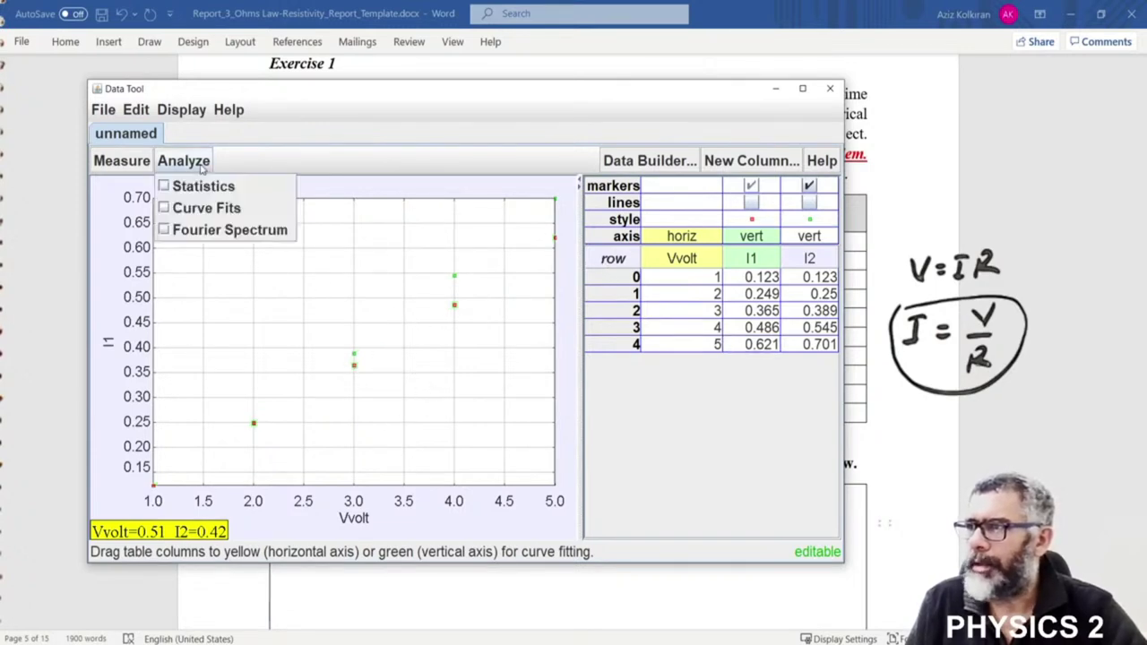
click(206, 208)
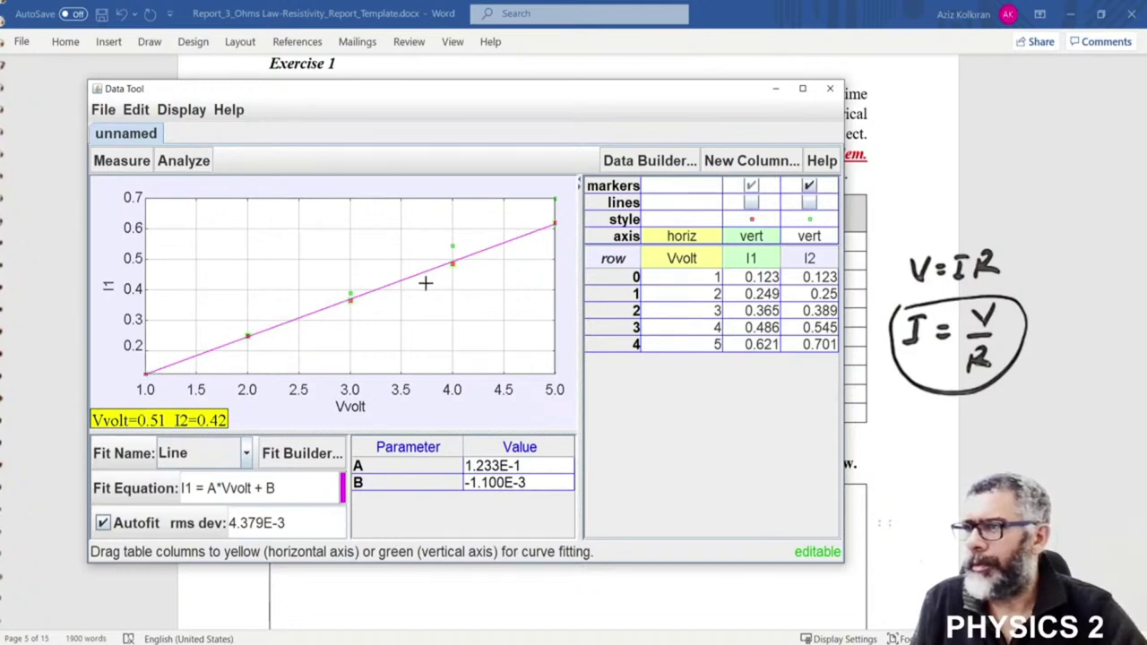
click(109, 285)
click(244, 608)
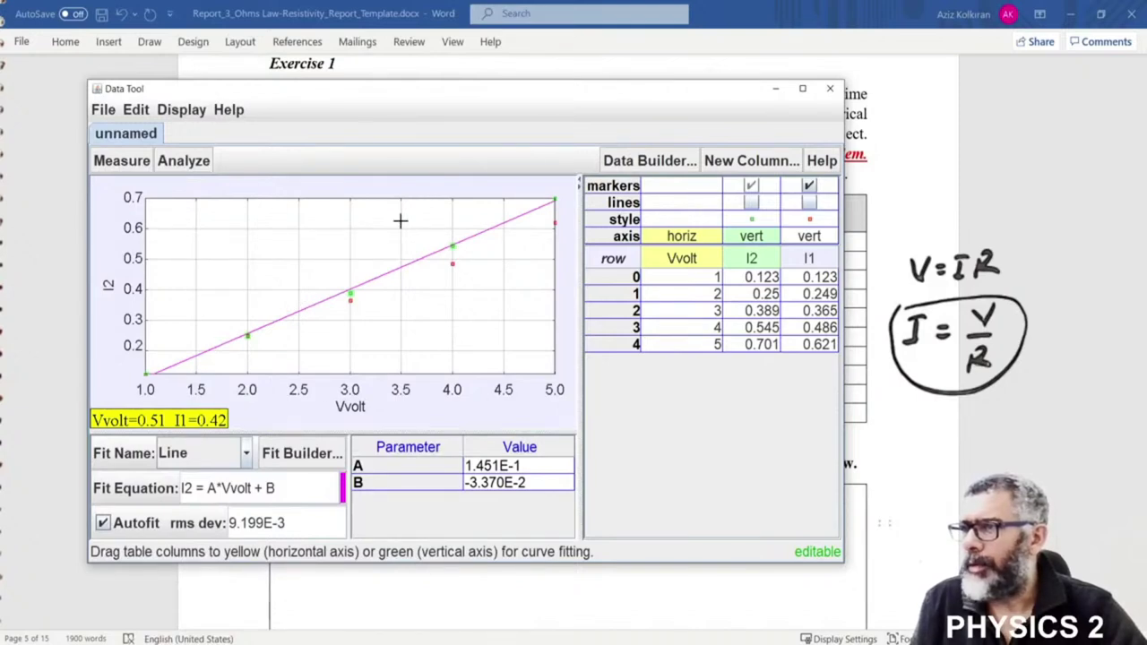
Enlarge the Data Tool window and extend the plot's axis ranges beyond the lowest and highest data points
drag(393, 82, 393, 62)
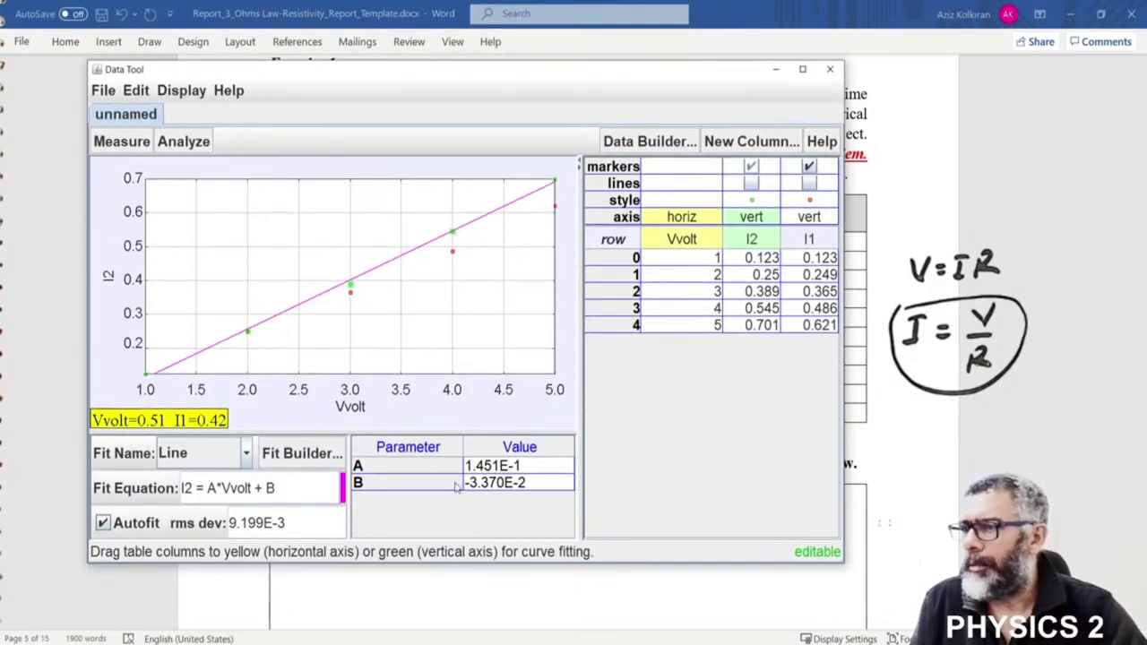
drag(465, 564, 465, 600)
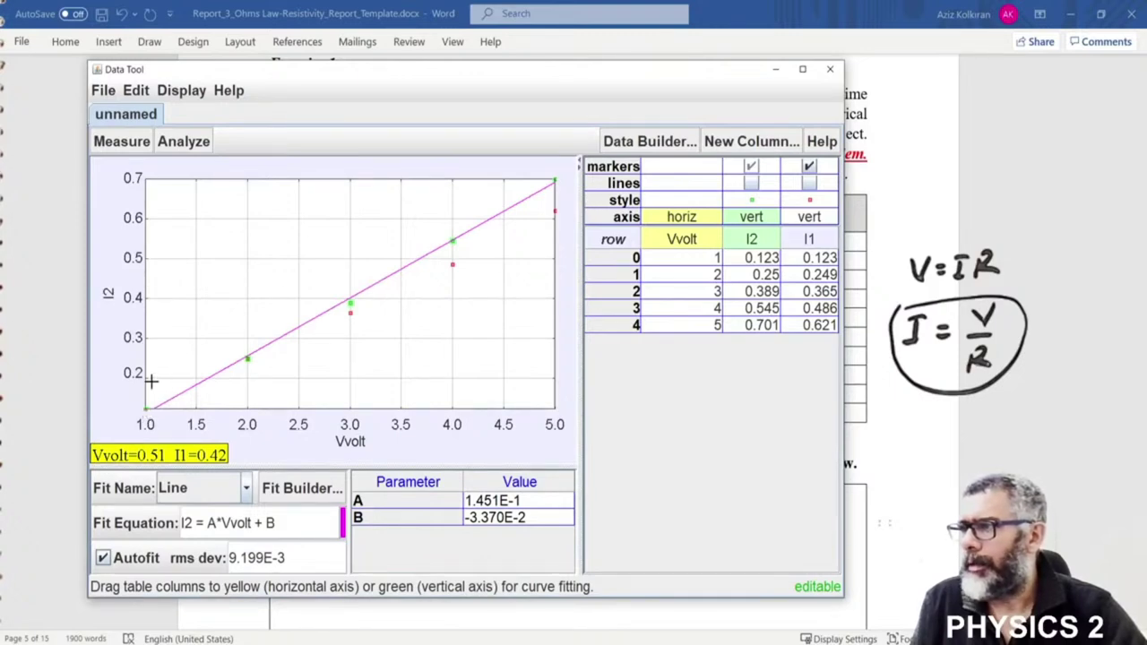
drag(146, 386, 149, 365)
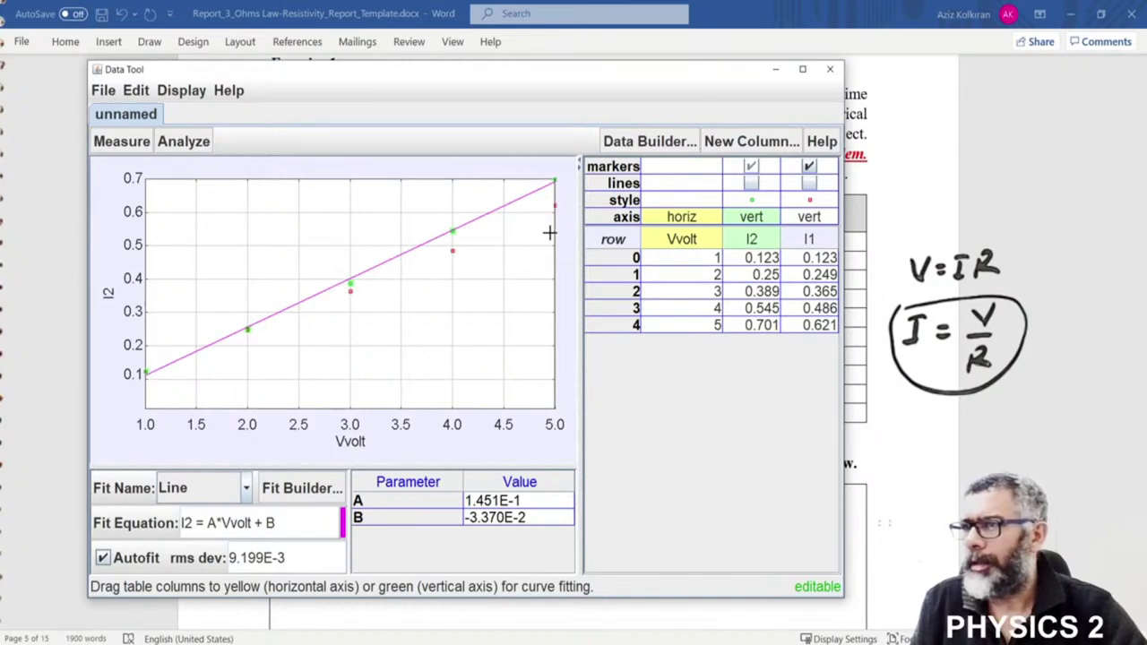
drag(145, 192, 151, 225)
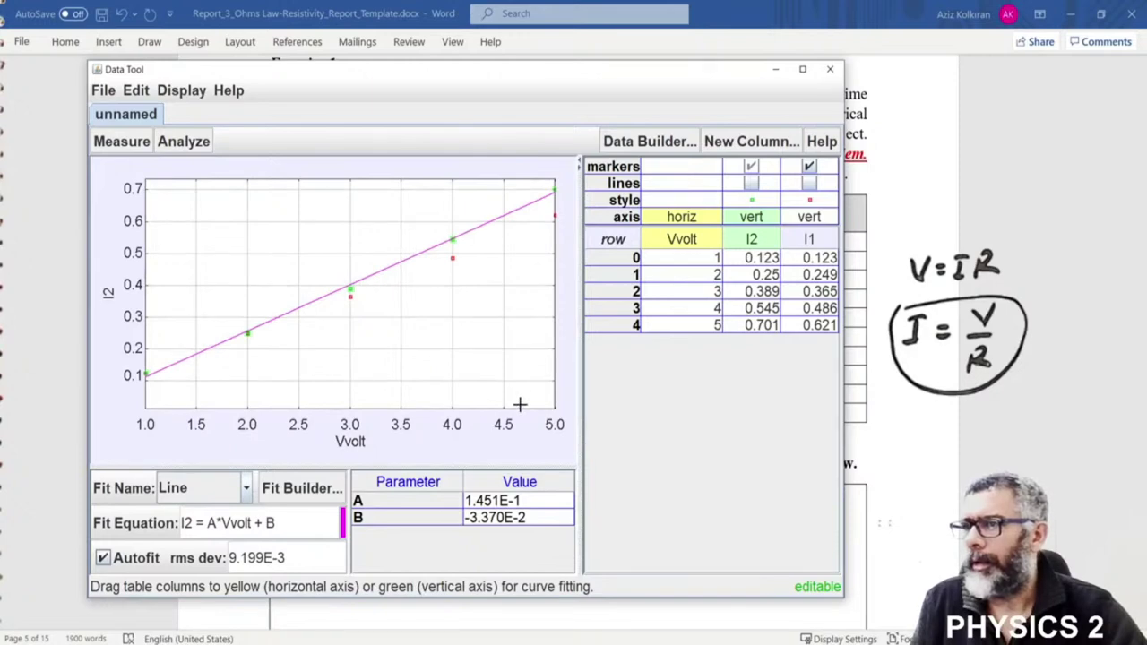
drag(526, 408, 501, 409)
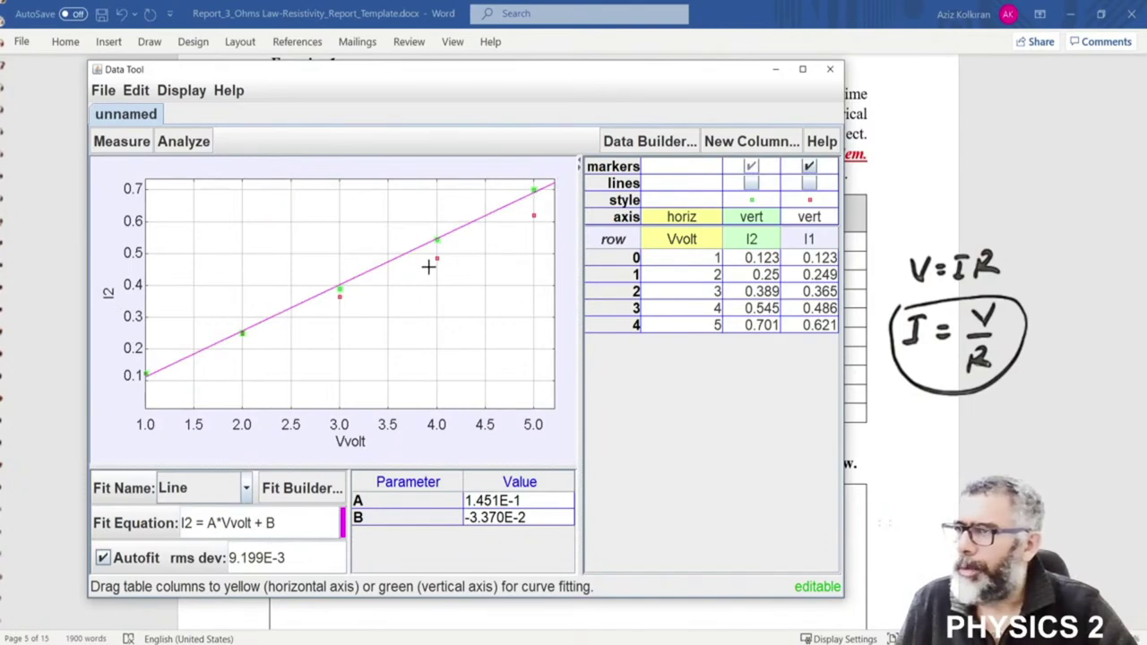
Compare the line fits and rms deviations of both devices by plotting I1 and I2 in turn on the vertical axis
click(106, 296)
click(105, 300)
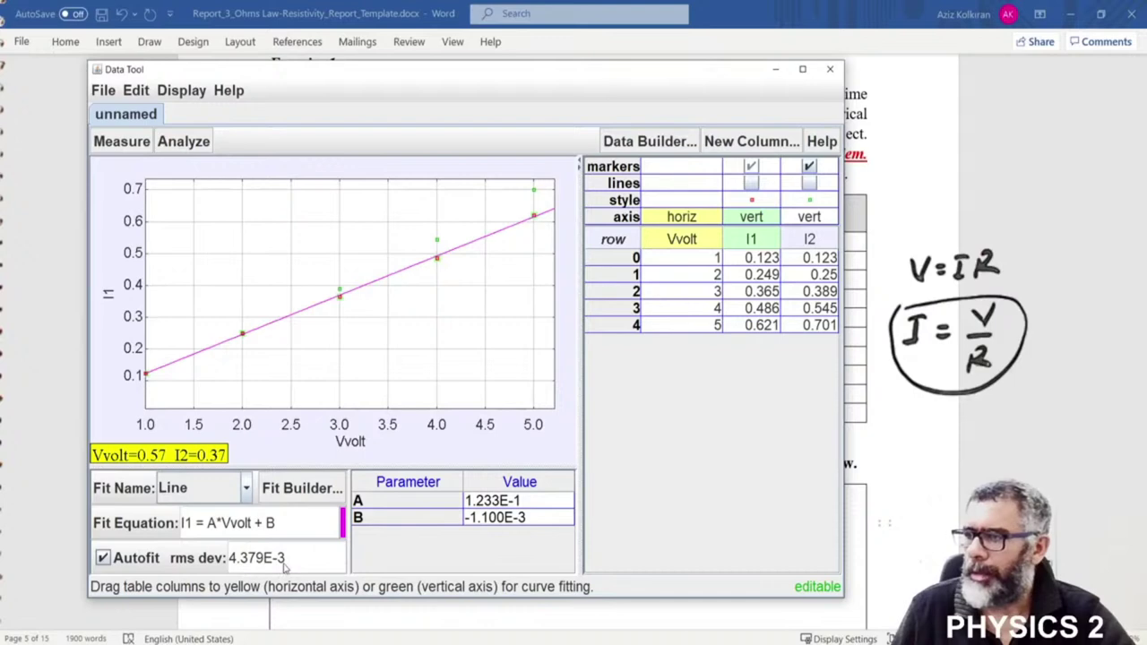
click(105, 305)
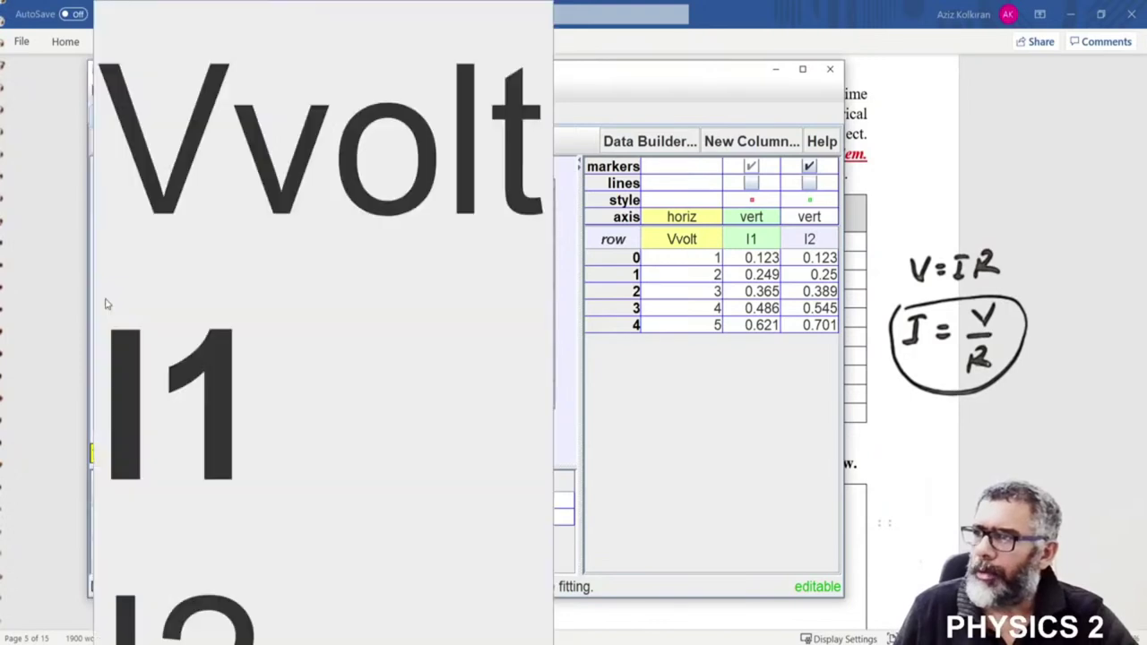
click(260, 627)
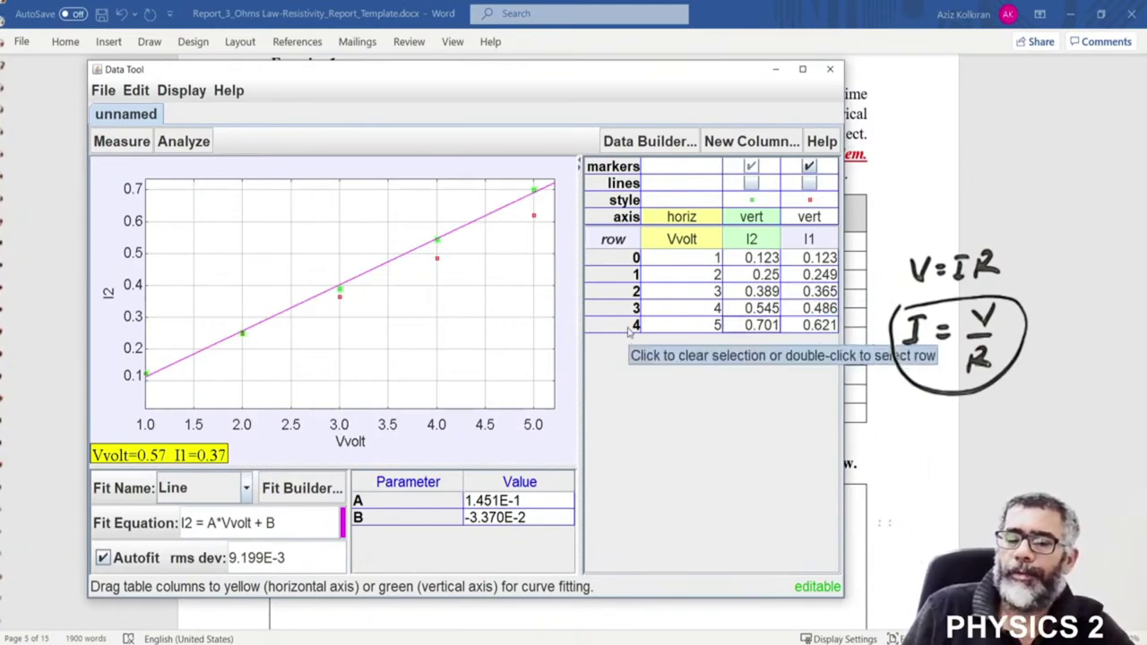
Switch between the report in Word and the Data Tool plot, and review the Exercise 1 instructions and data table
click(912, 360)
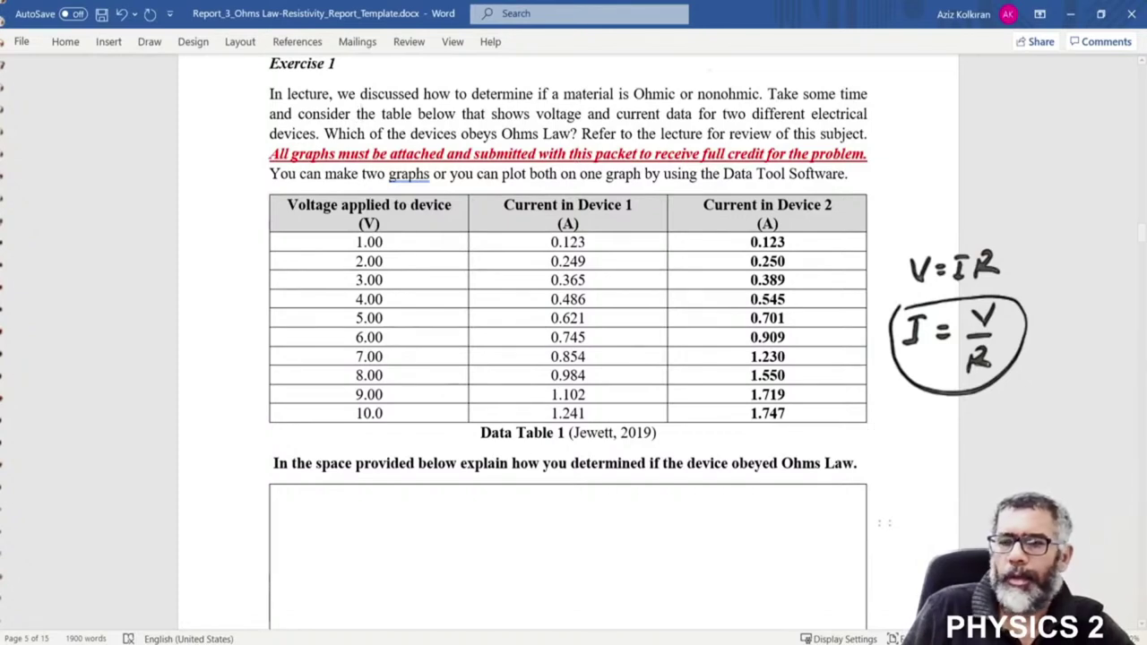
key(alt+Tab)
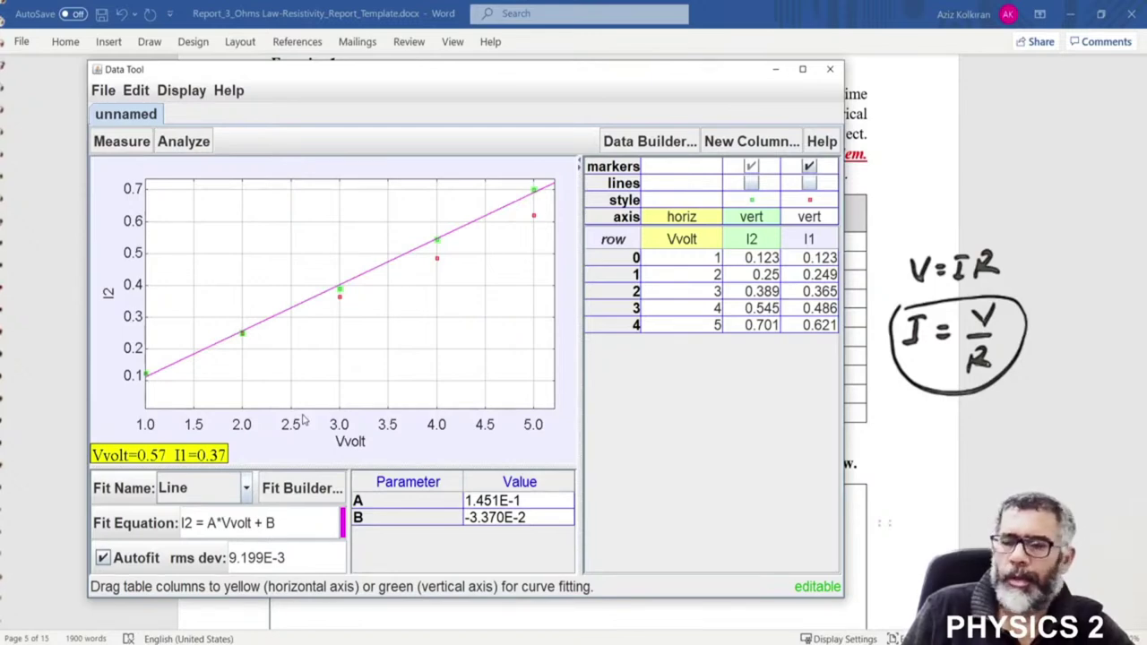
click(950, 449)
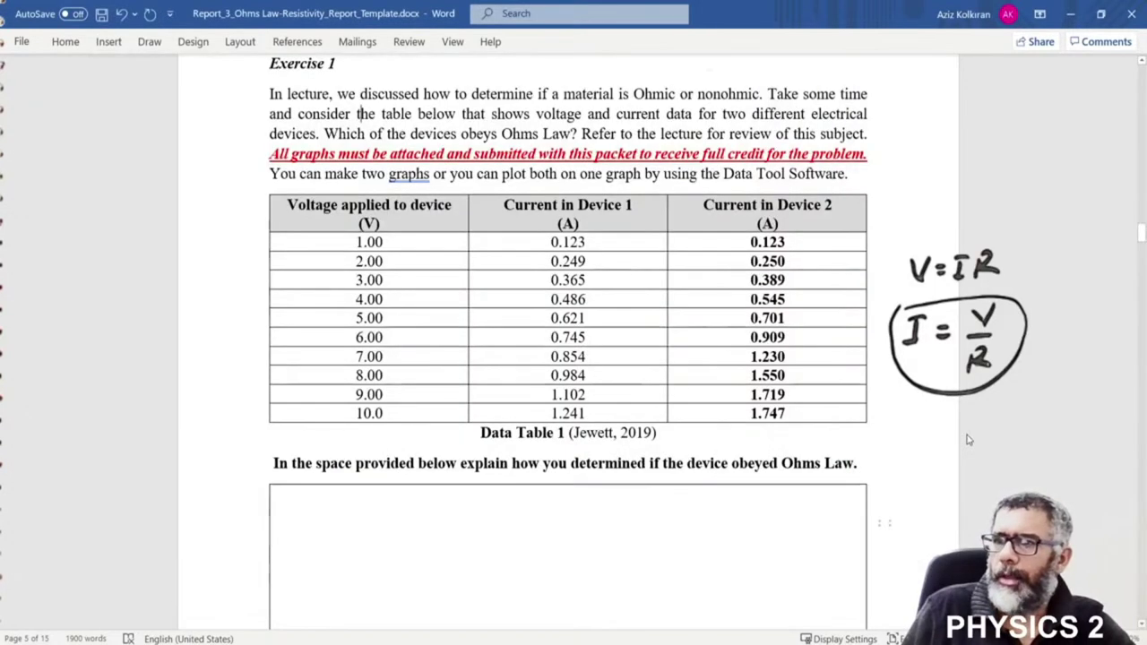
scroll(887, 428, up, 5)
scroll(876, 418, down, 5)
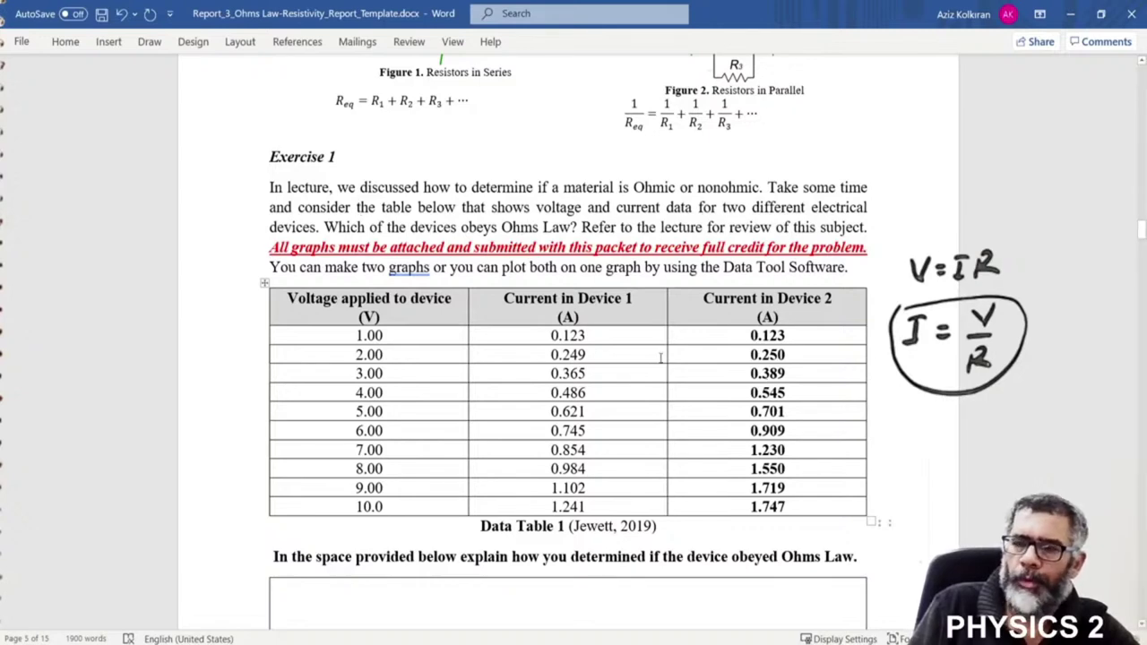
Examine the Exercise 2 procedure and analysis questions in the report, glancing at the Ohm's Law simulation in the browser
click(781, 436)
scroll(762, 431, down, 5)
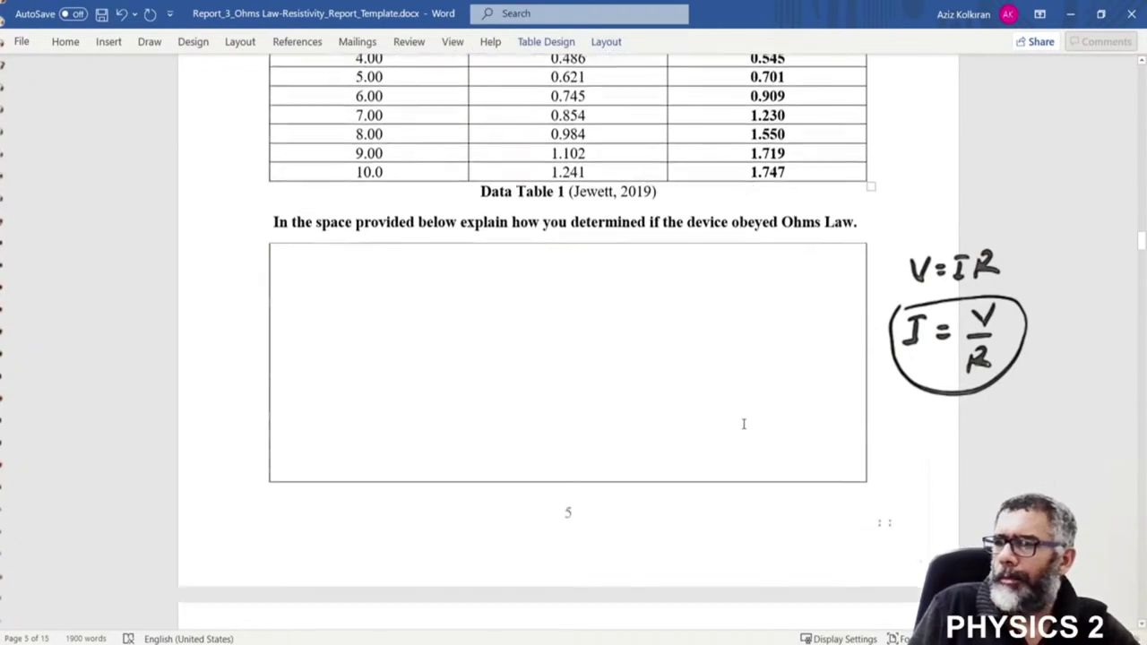
scroll(743, 421, down, 8)
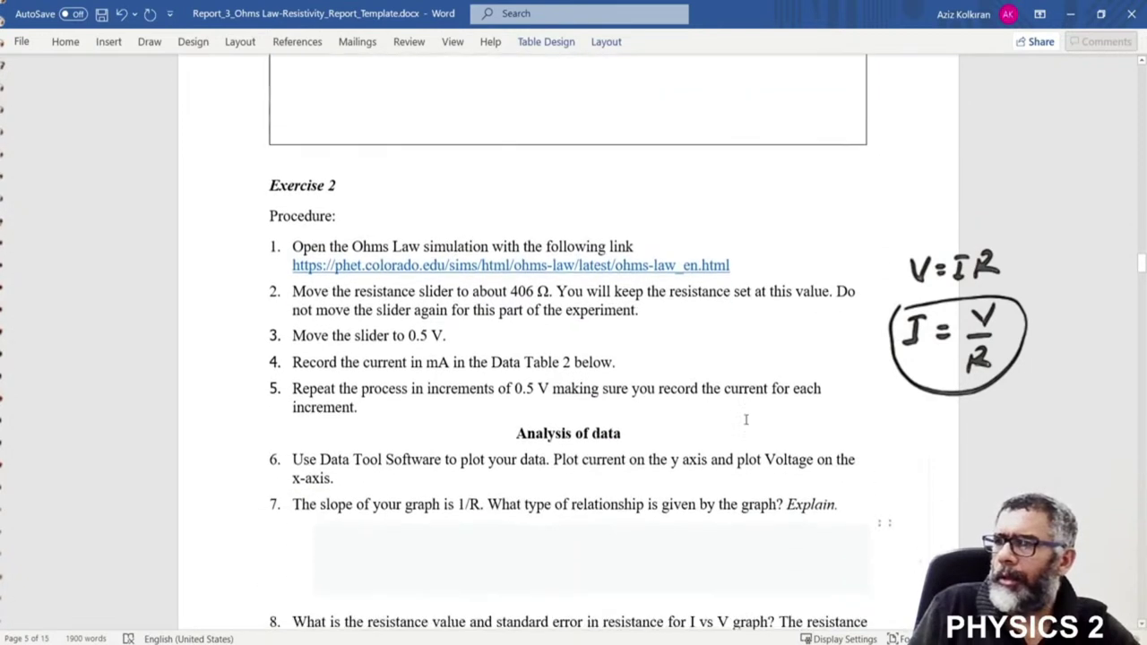
scroll(746, 419, up, 1)
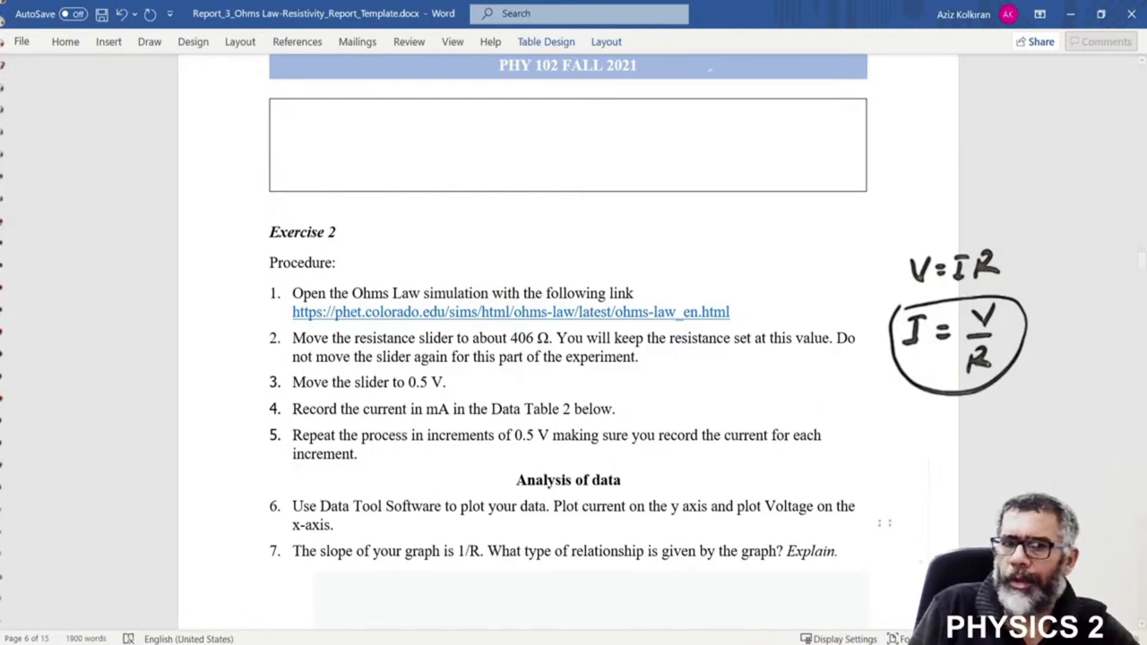
scroll(523, 177, down, 3)
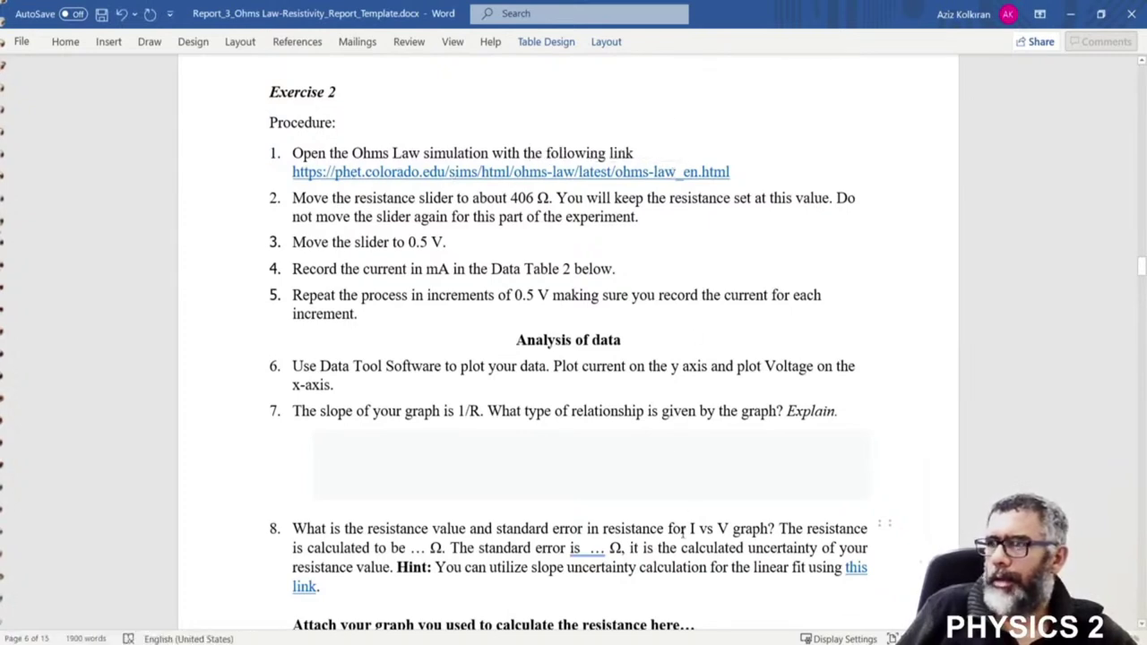
key(alt+Tab)
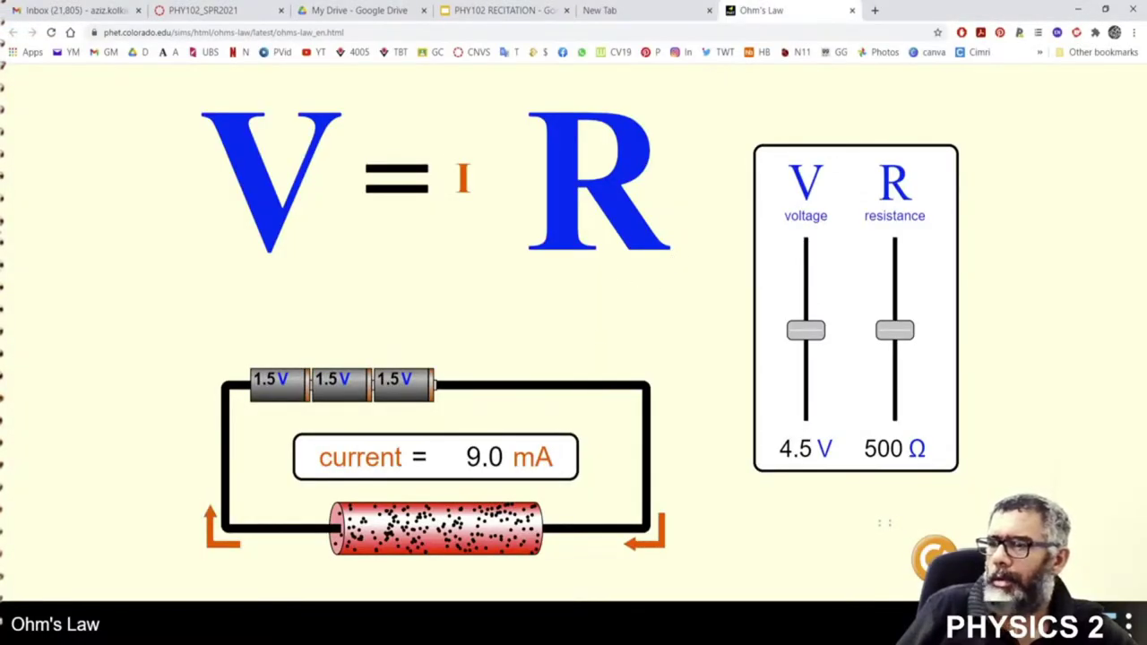
mouse_move(511, 638)
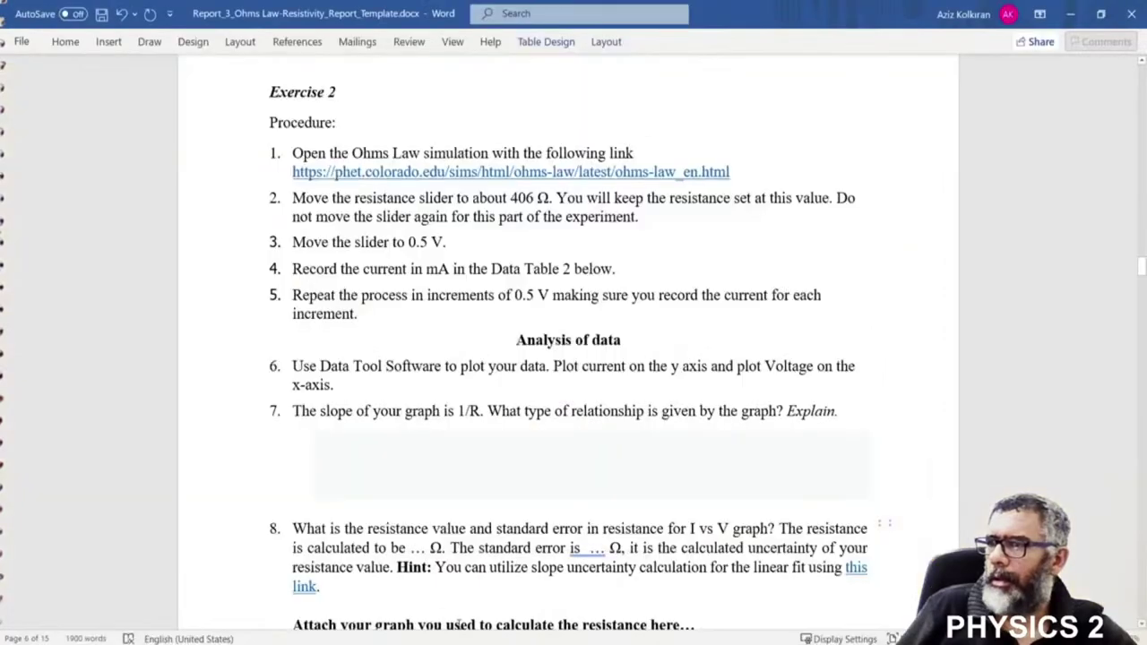
click(459, 627)
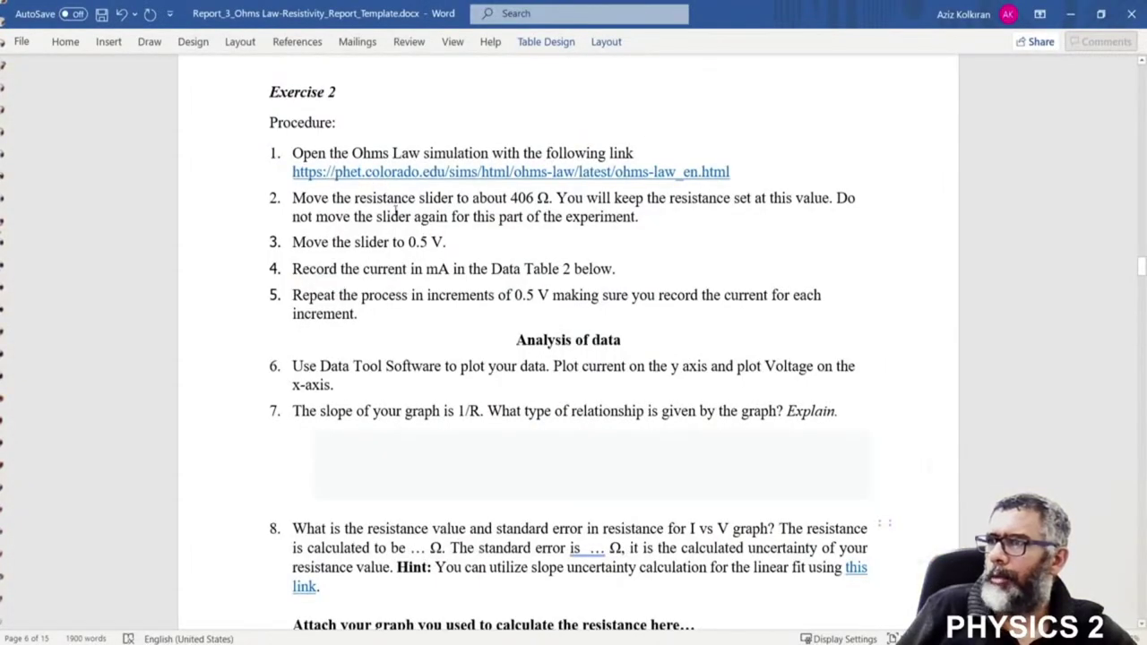
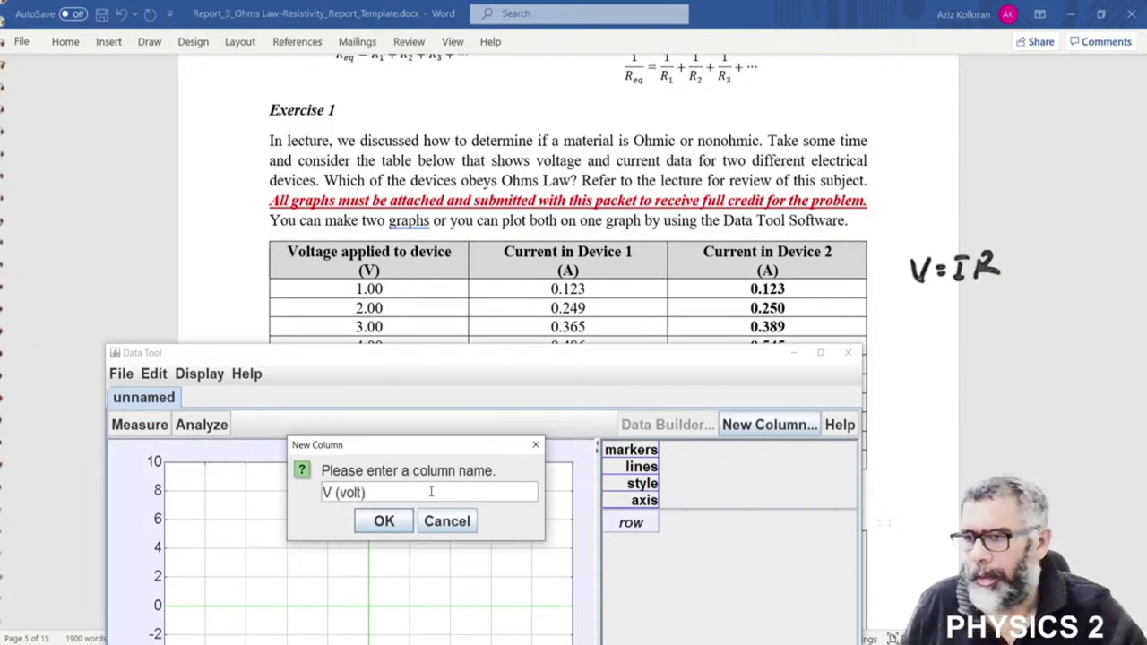
Name the new voltage column "V volt" in Data Tool, without parentheses
click(385, 520)
drag(485, 584, 477, 514)
click(373, 553)
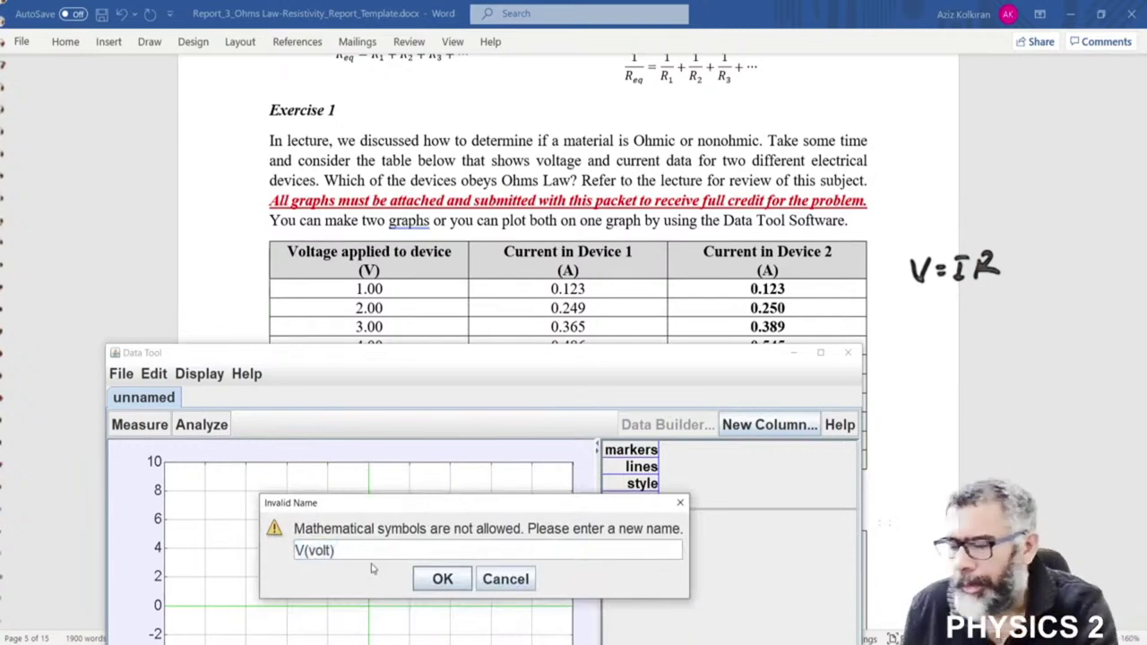
key(BackSpace)
key(BackSpace)
key(BackSpace)
text(vo)
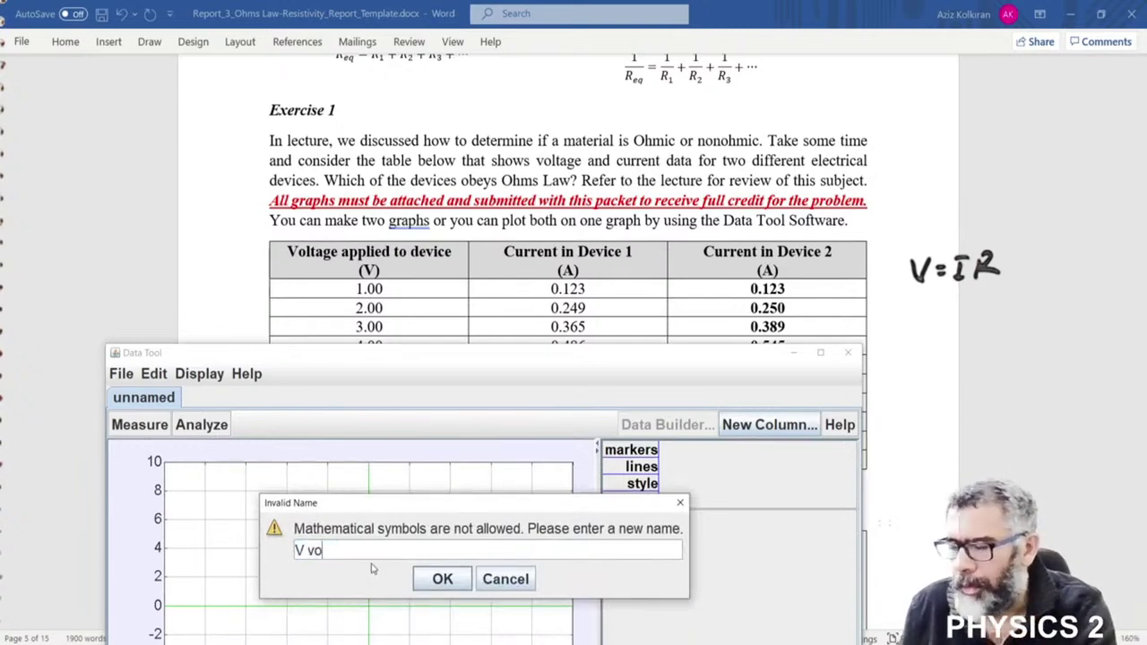
text(lt)
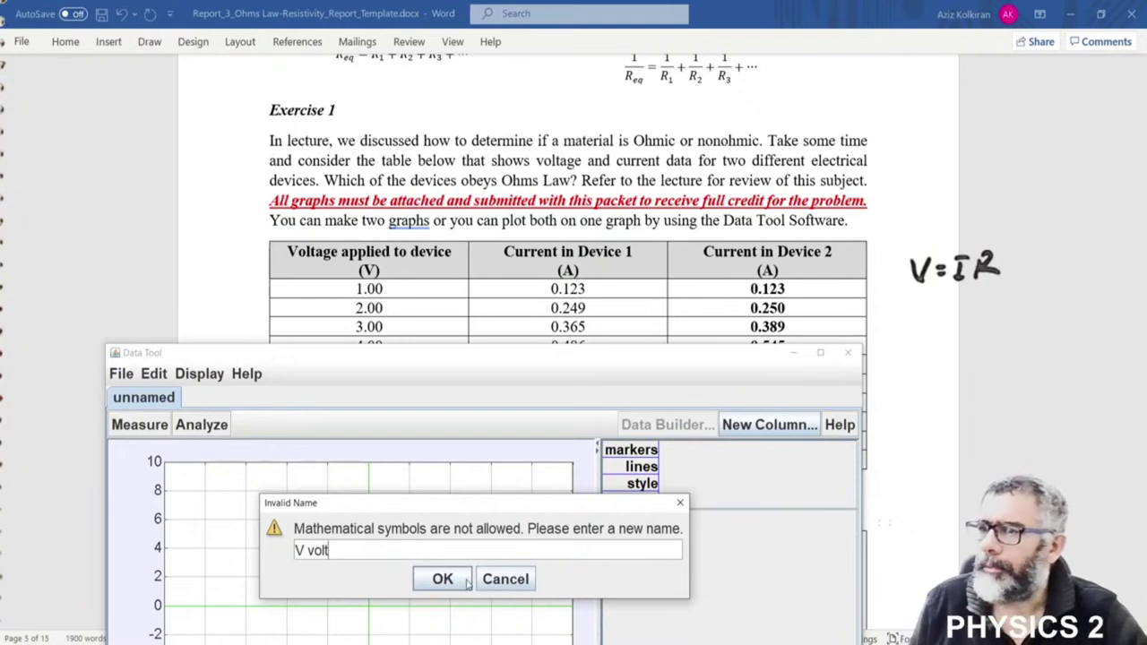
click(443, 579)
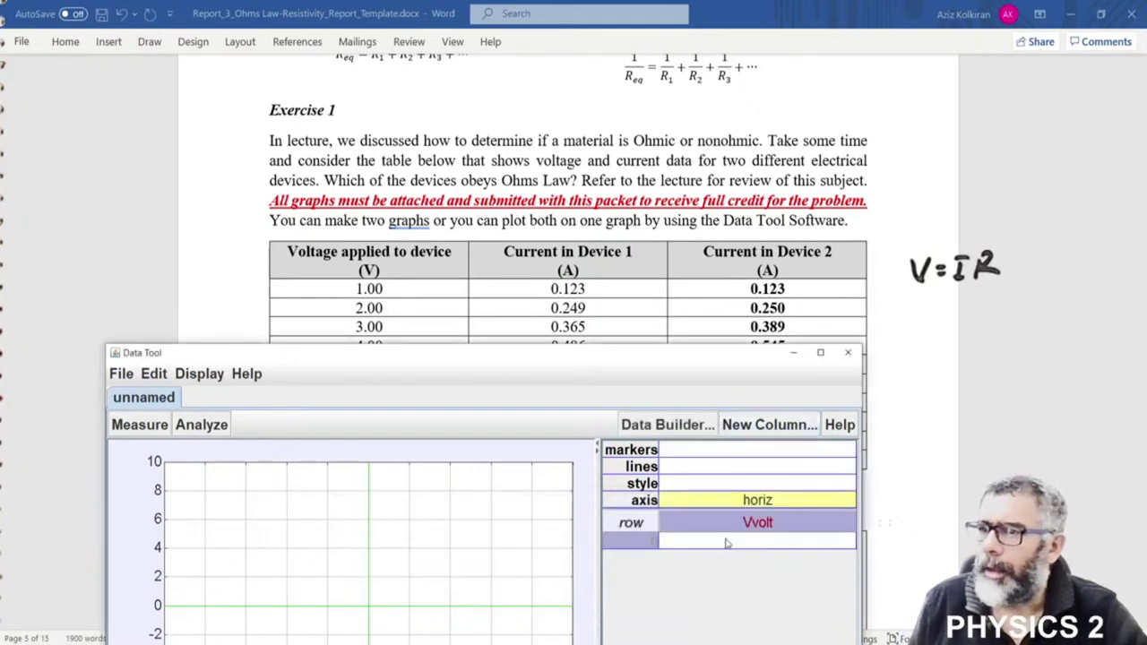
Add a new column named I1 for the Device 1 current
click(794, 428)
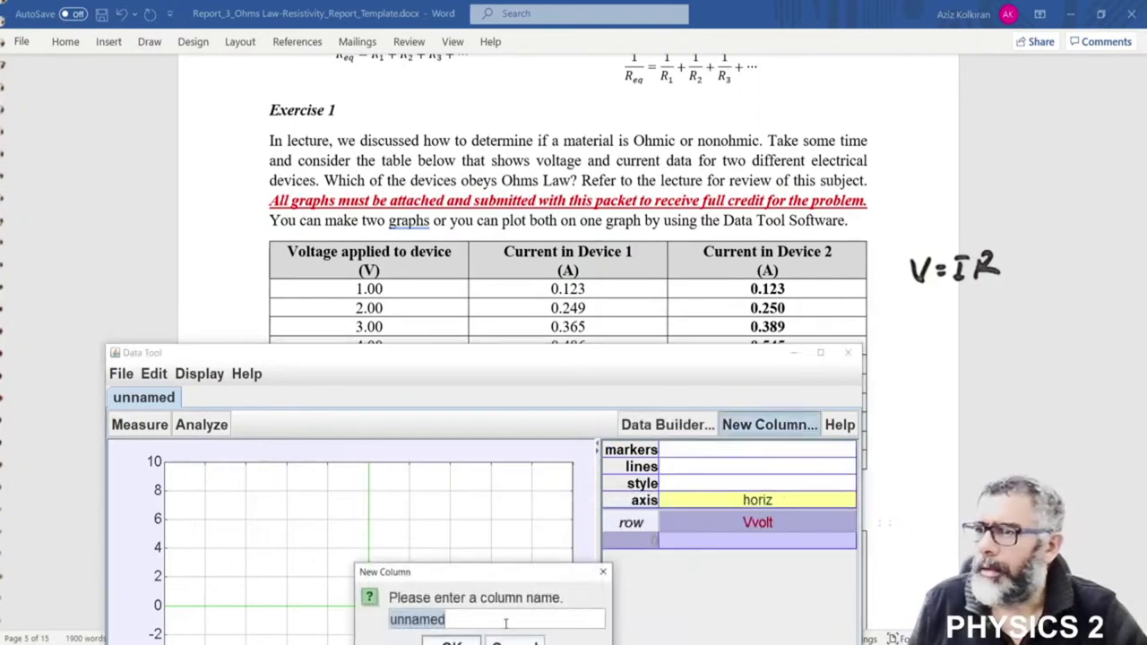
drag(484, 579, 407, 428)
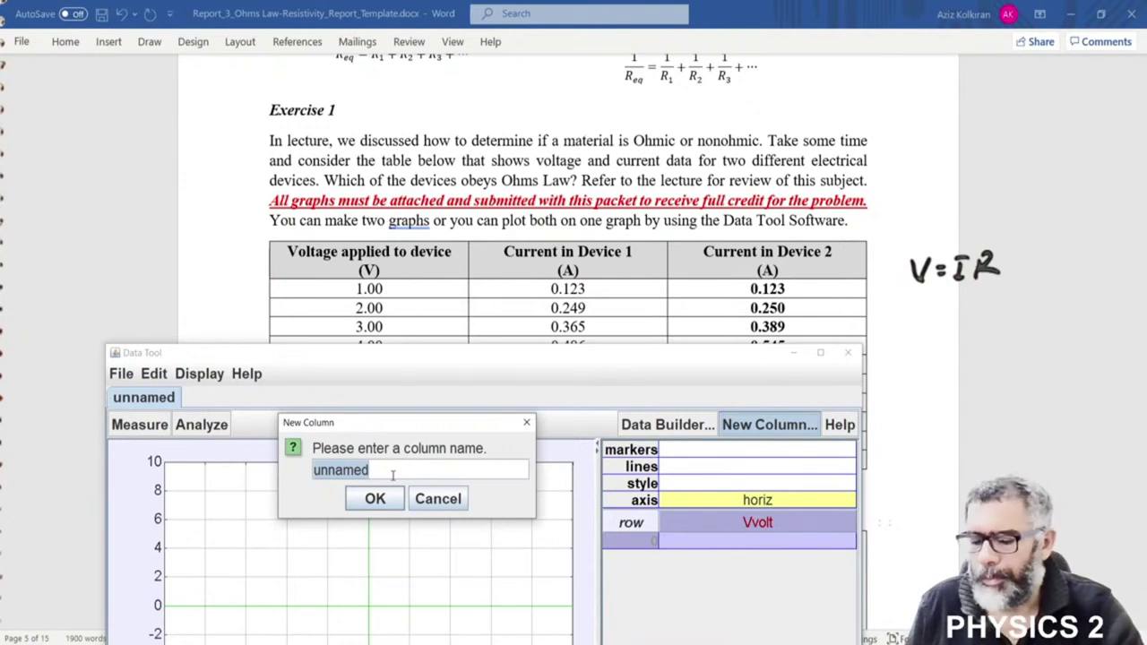
key(BackSpace)
text(I1)
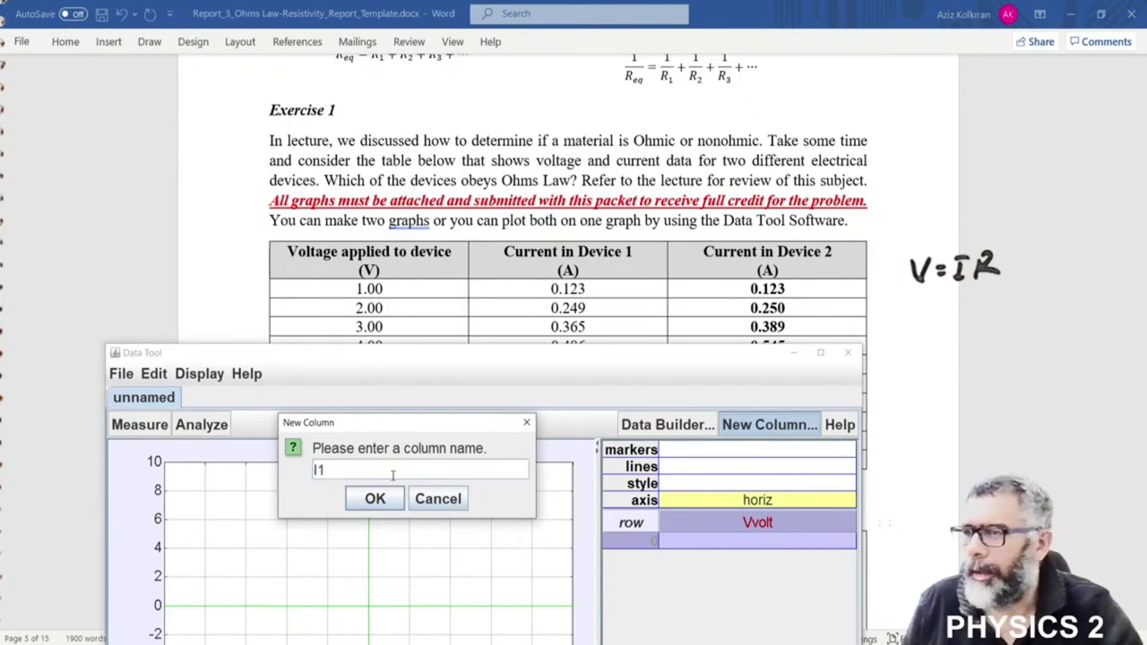
click(379, 502)
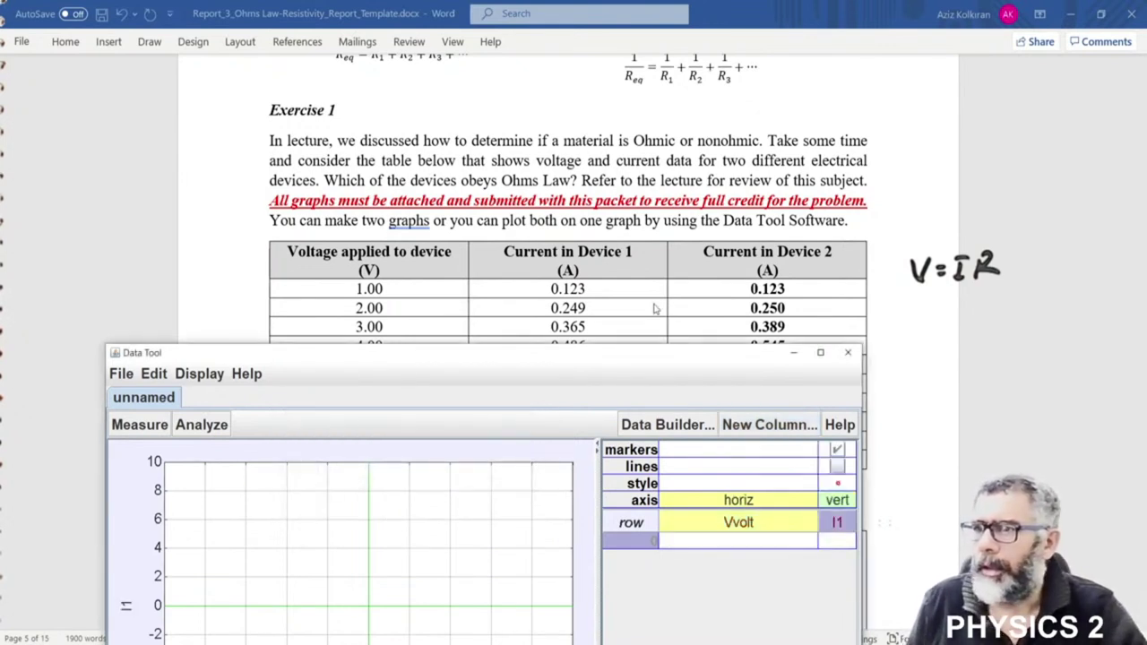
Add a new column named I2 for the Device 2 current
click(769, 425)
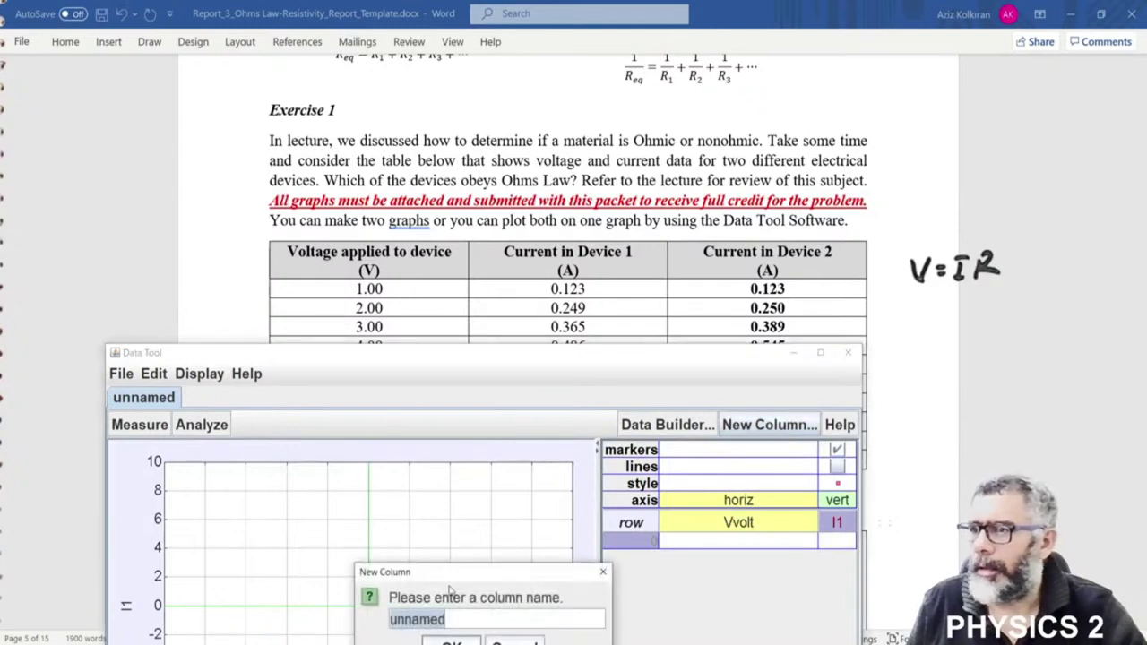
drag(507, 579, 484, 493)
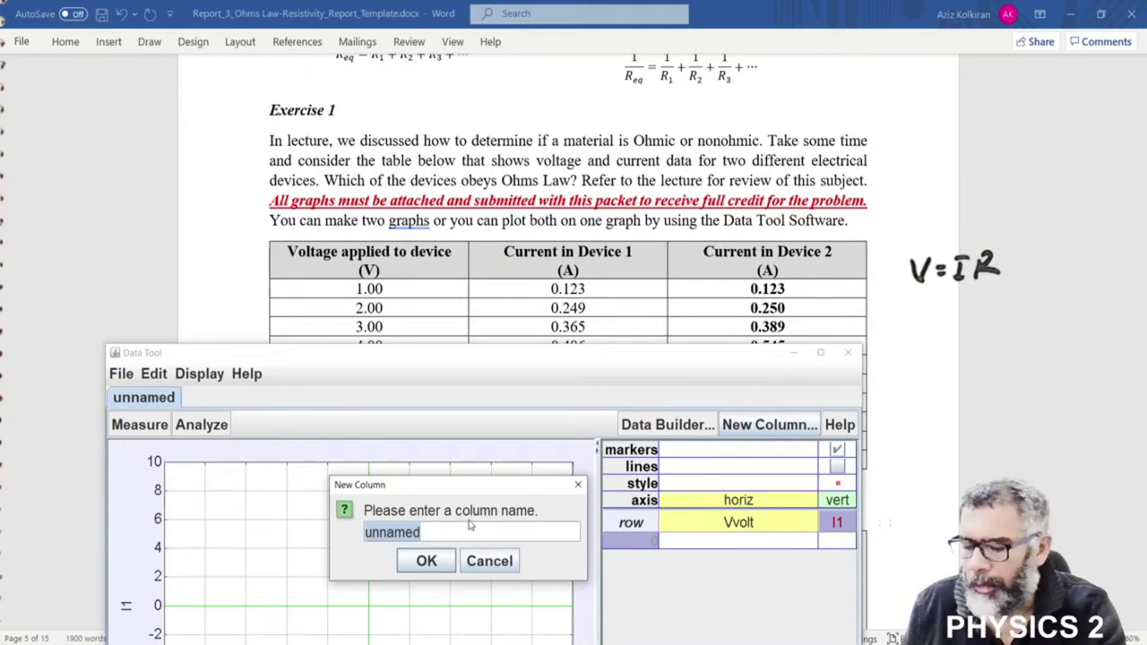
text(I2)
key(Return)
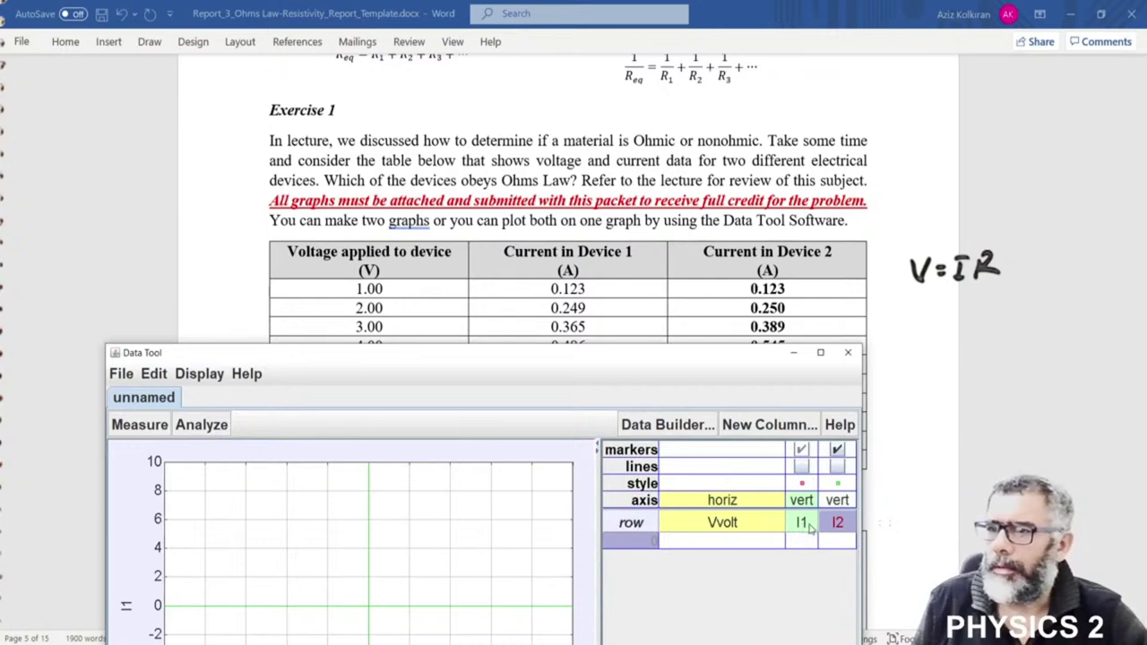
Try I1 and I2 in turn as the horizontal axis variable, and restore the column order Vvolt, I1, I2
drag(809, 529, 687, 529)
mouse_move(847, 530)
mouse_down()
mouse_move(711, 534)
mouse_move(838, 528)
mouse_up()
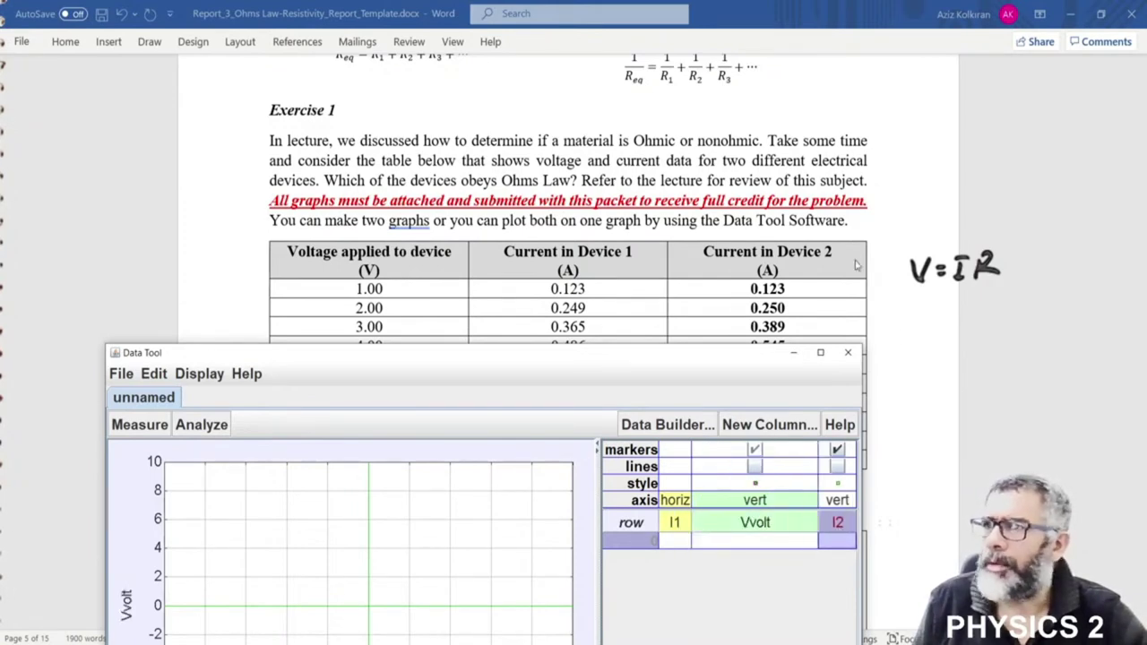
click(416, 181)
scroll(493, 257, down, 1)
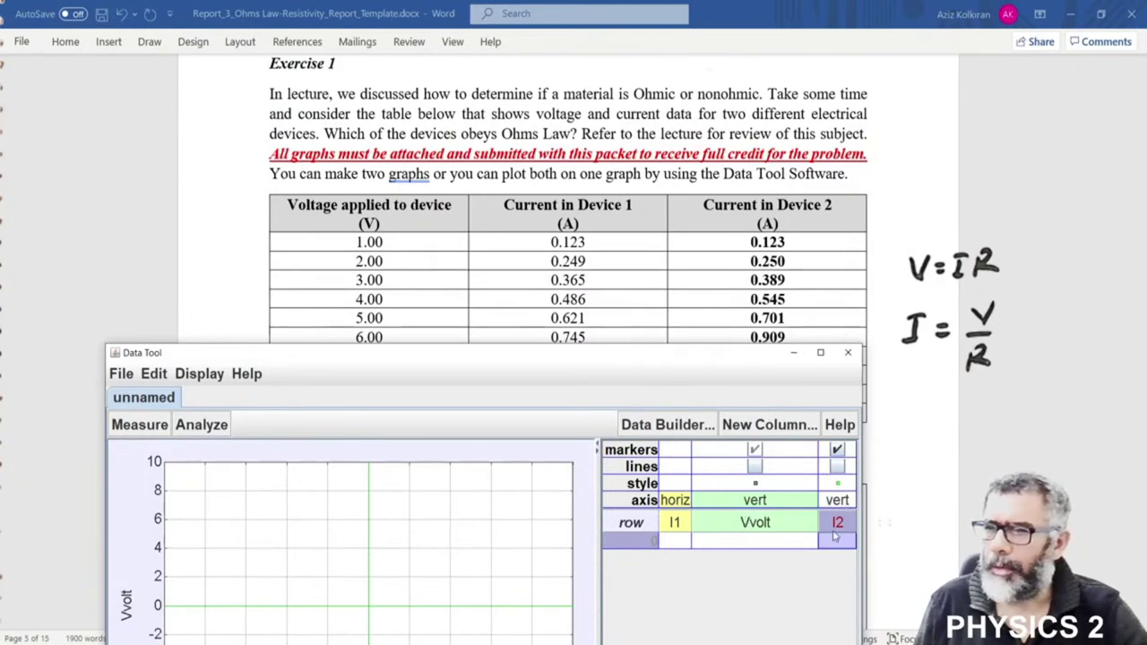
drag(838, 527, 672, 532)
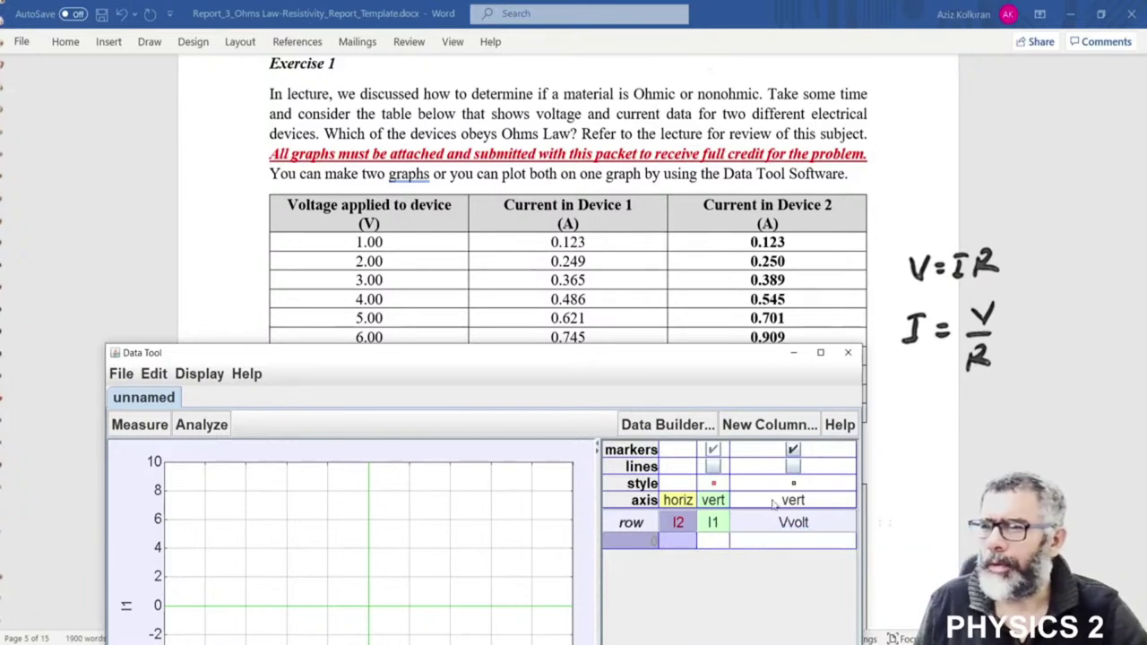
mouse_move(776, 531)
mouse_down()
mouse_move(678, 524)
mouse_move(773, 528)
mouse_up()
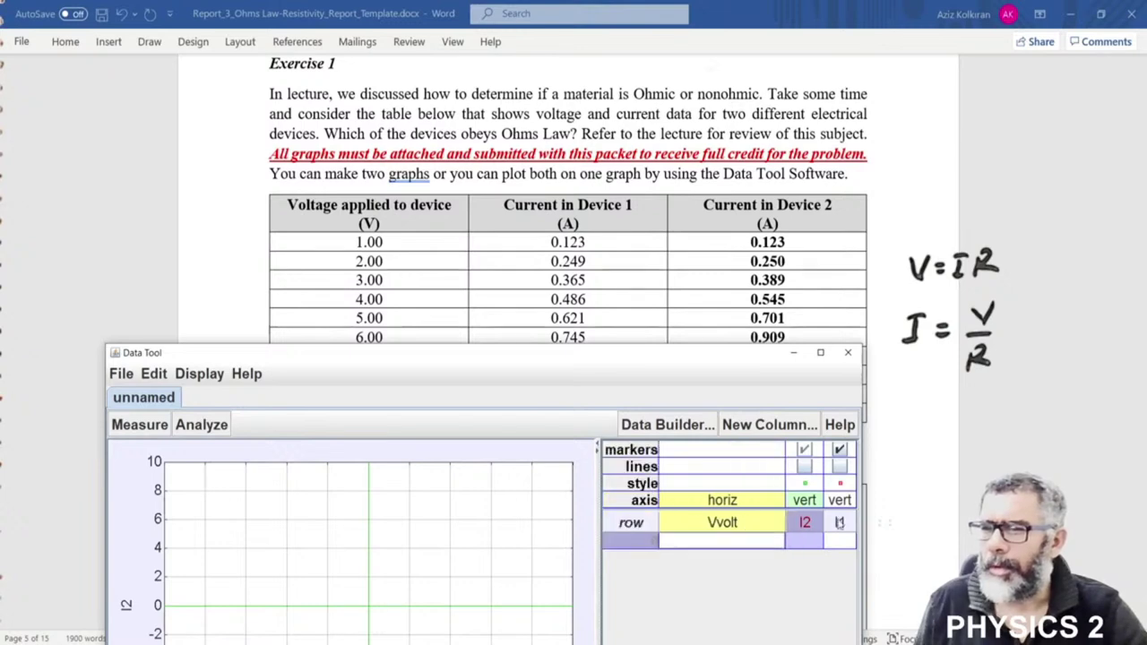
drag(840, 521, 792, 534)
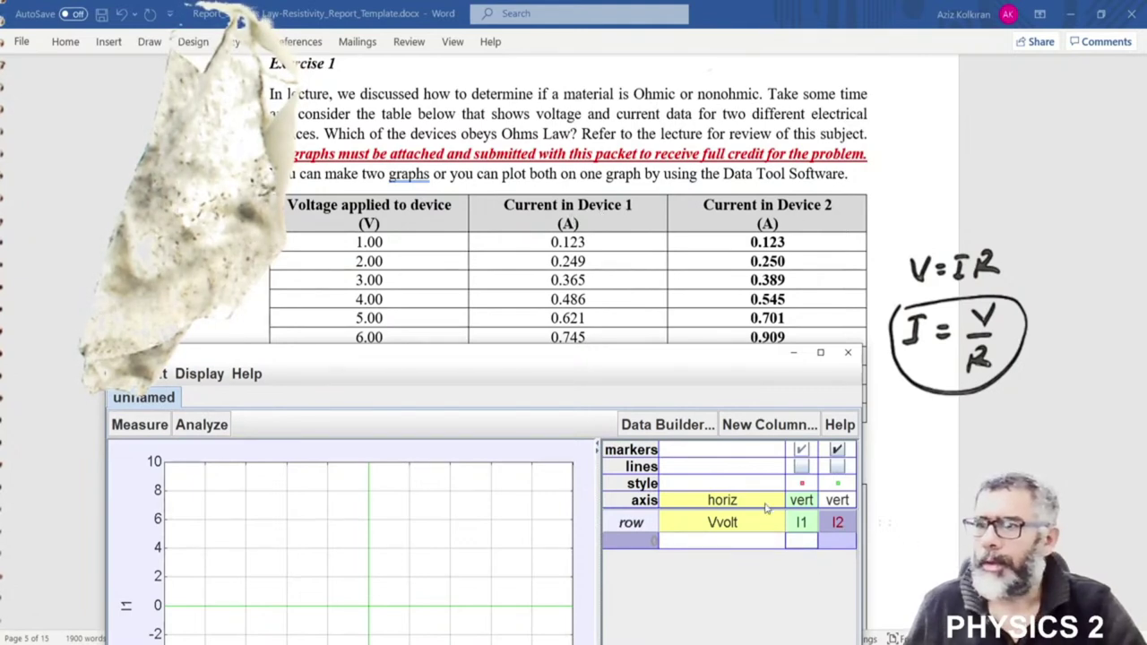
Enter 1 for Vvolt and 0.123 for I1 in the first data row
click(742, 544)
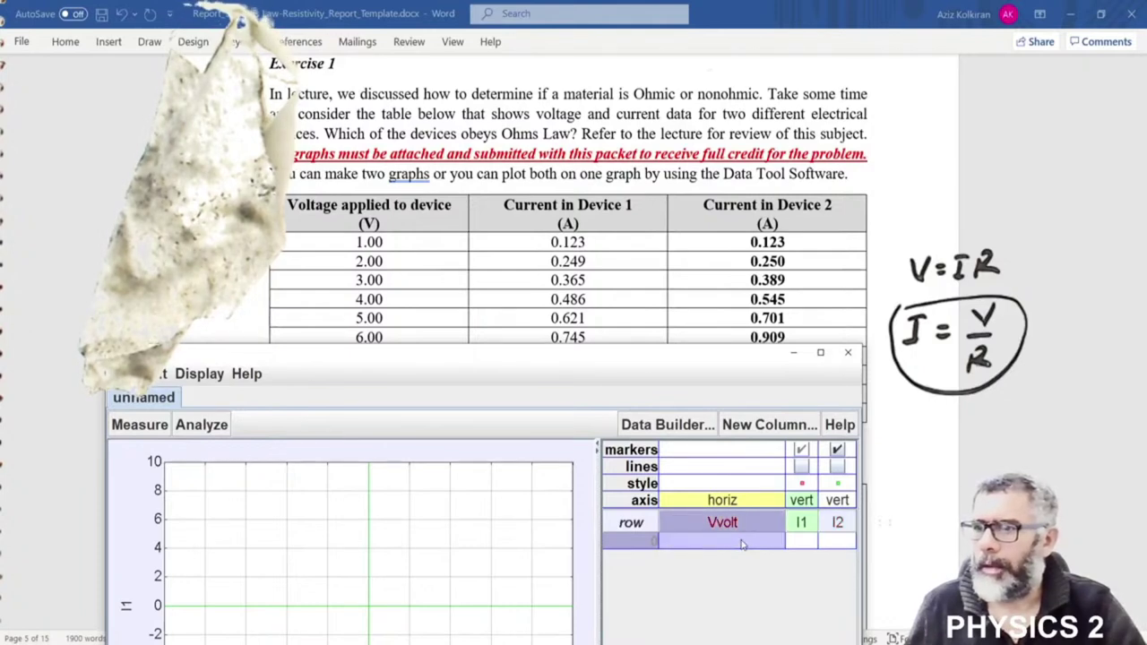
click(742, 544)
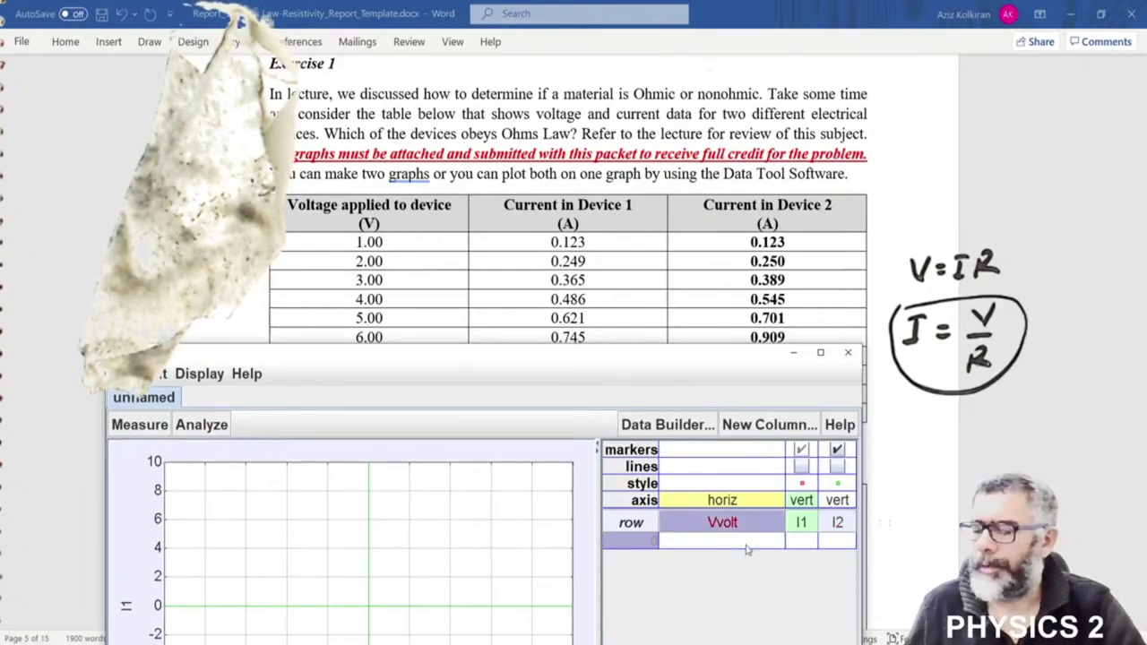
text(1)
key(Tab)
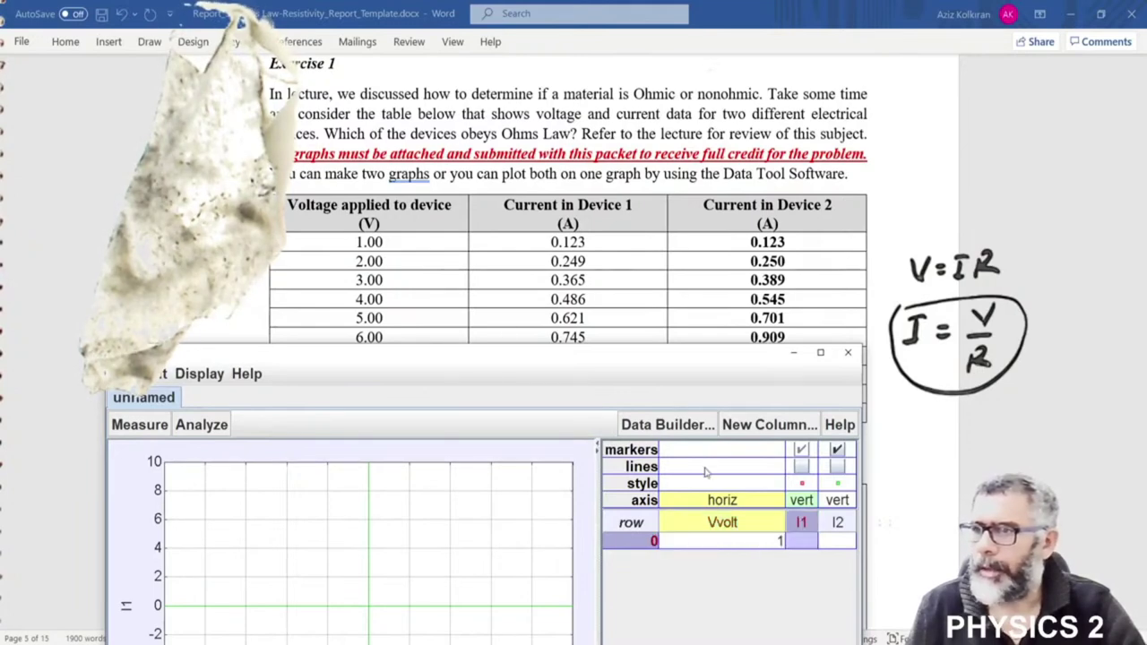
click(809, 548)
text(0.123)
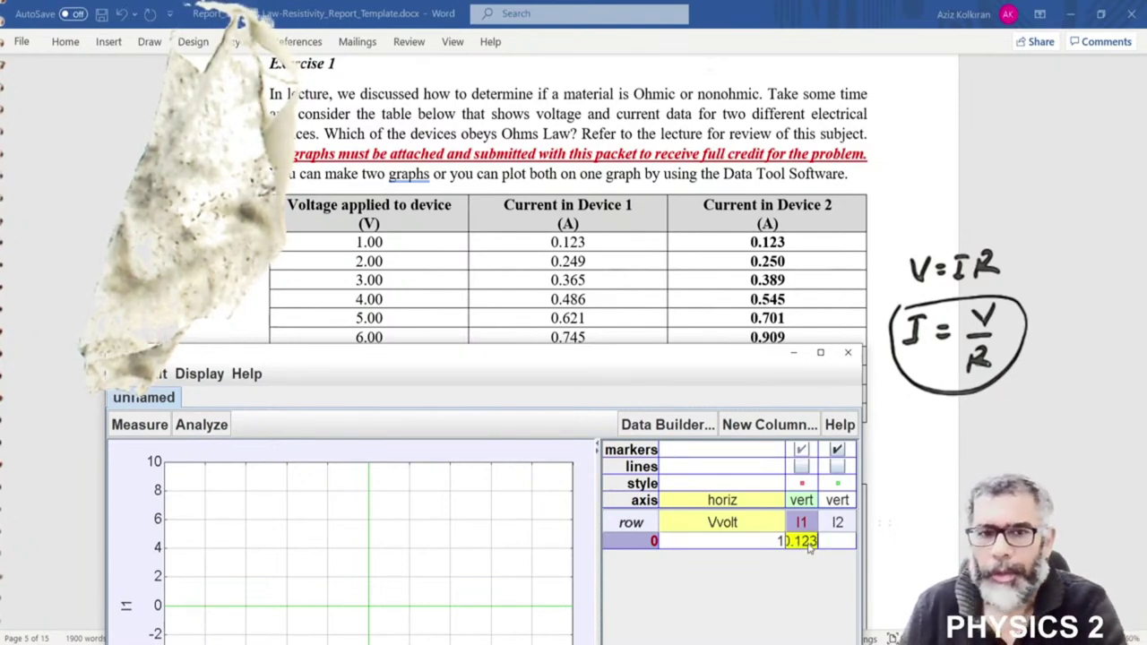
click(843, 541)
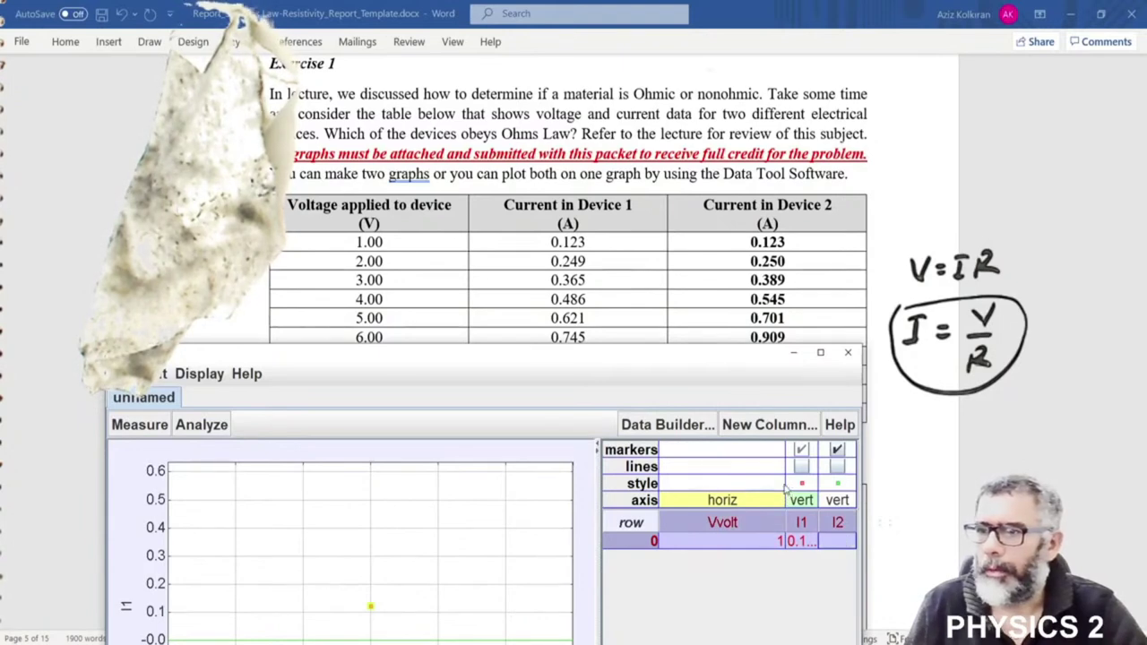
Widen the current columns and enter 0.123 for I2 in the first data row
drag(786, 532, 742, 535)
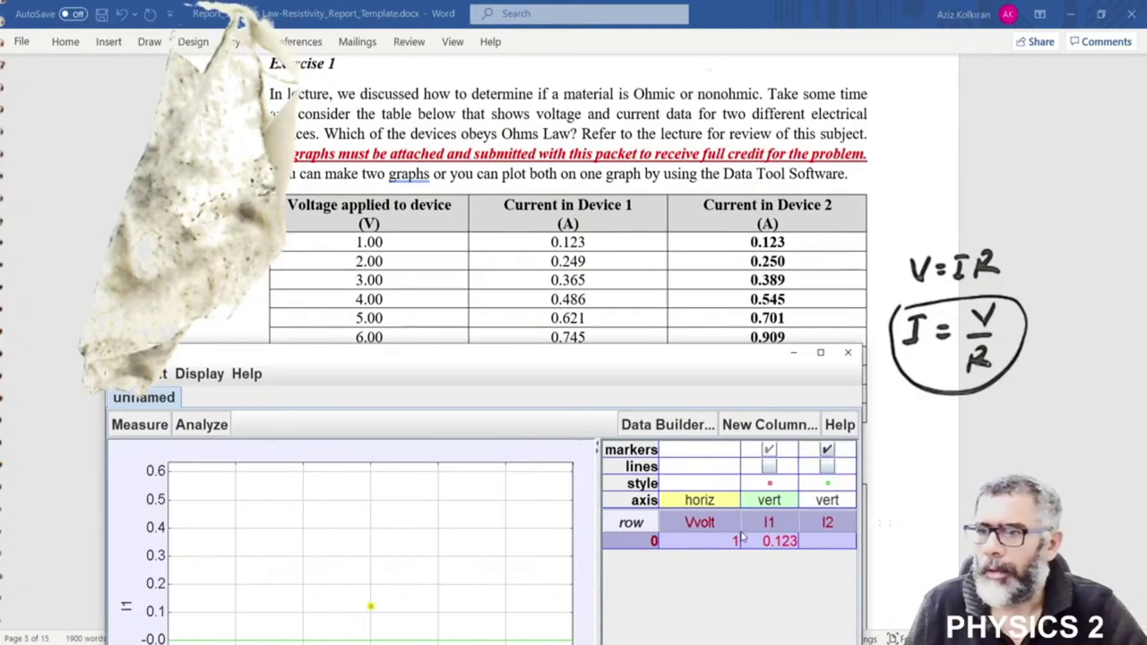
click(842, 548)
text(0.123)
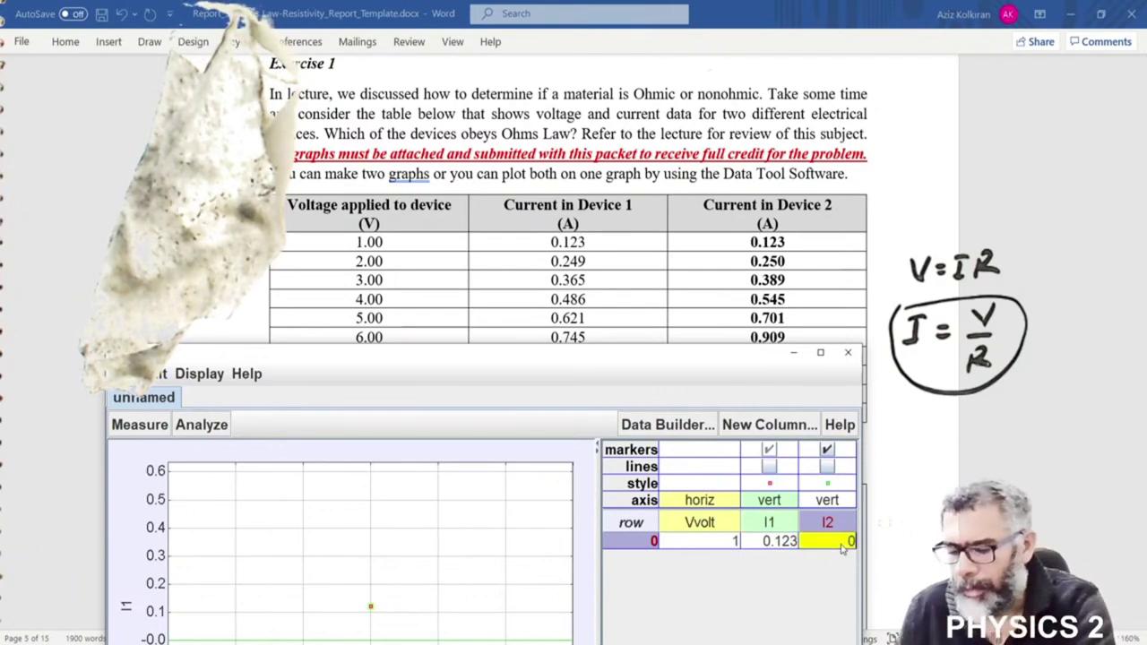
Fill in the second data row with 2 for Vvolt, 0.249 for I1 and 0.250 for I2
key(Return)
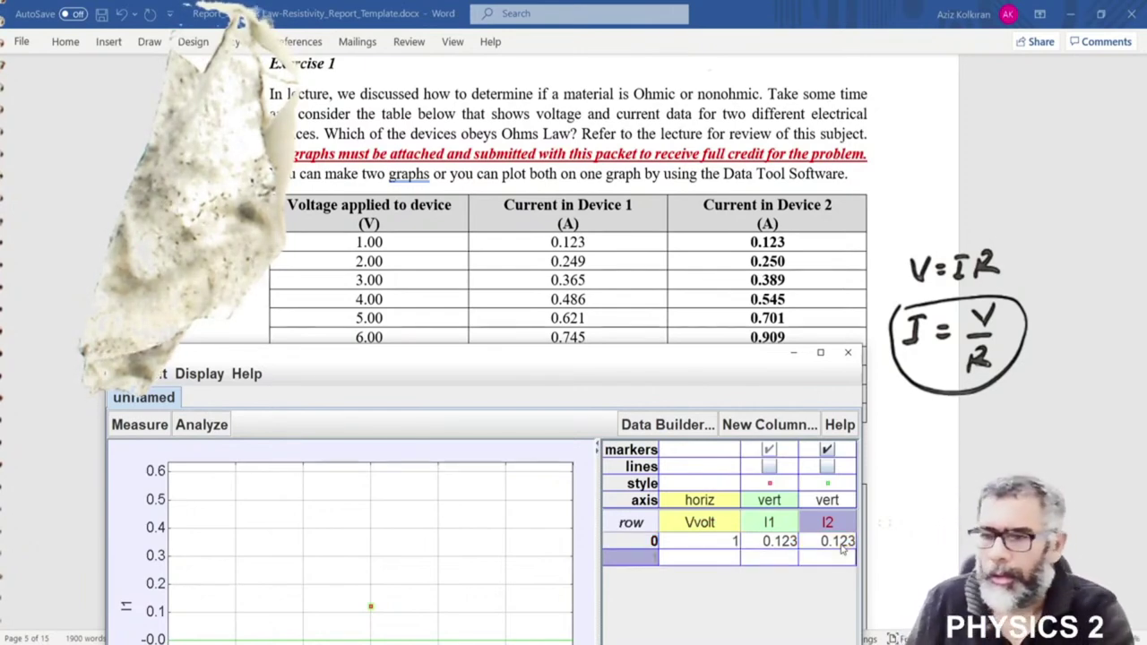
click(722, 559)
text(2)
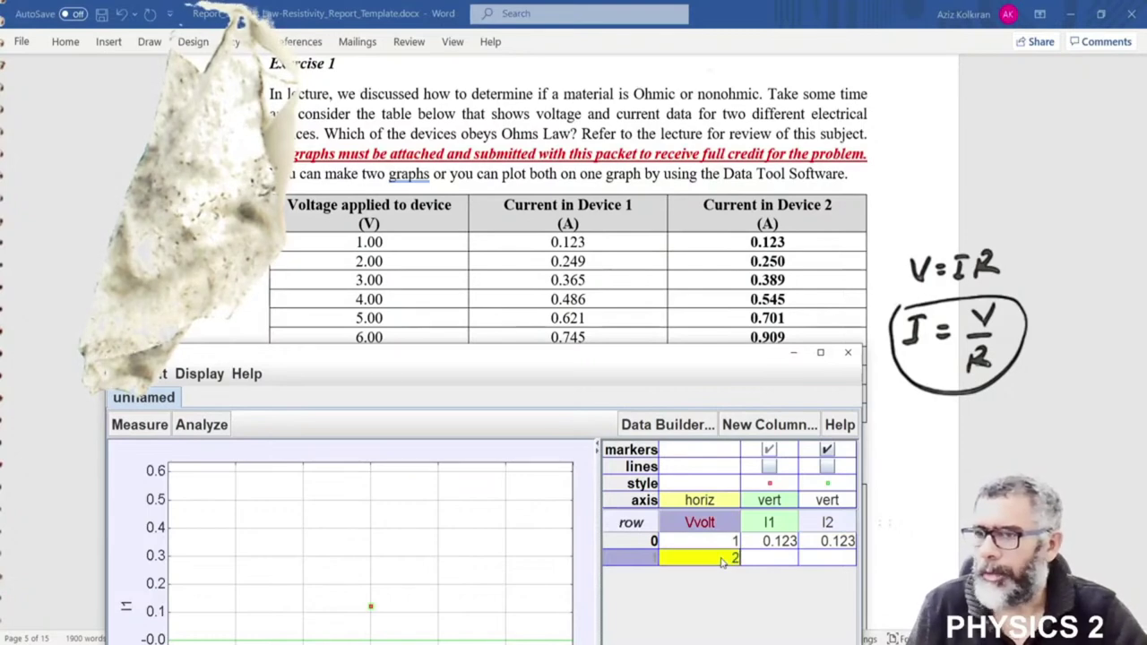
click(768, 559)
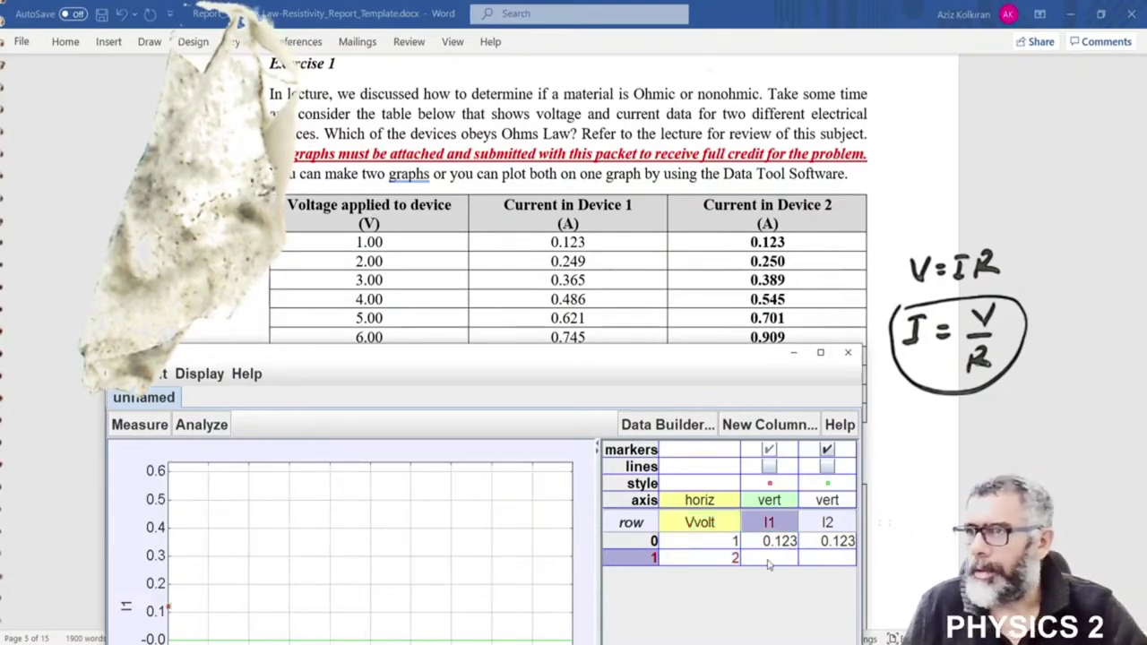
text(0)
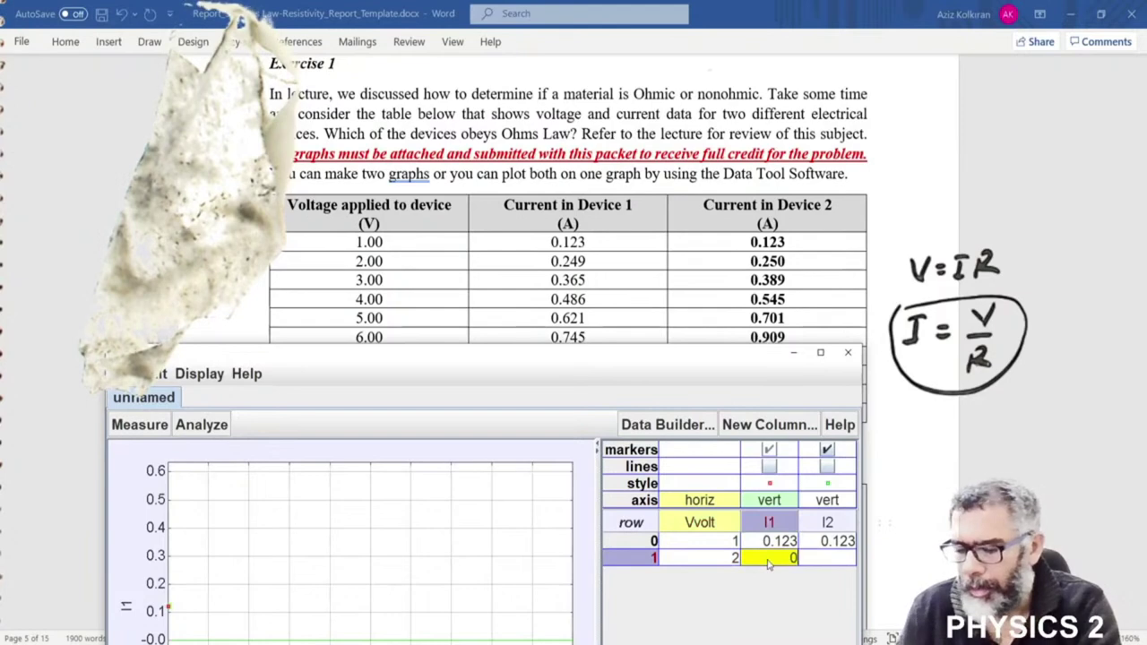
text(.249)
key(Return)
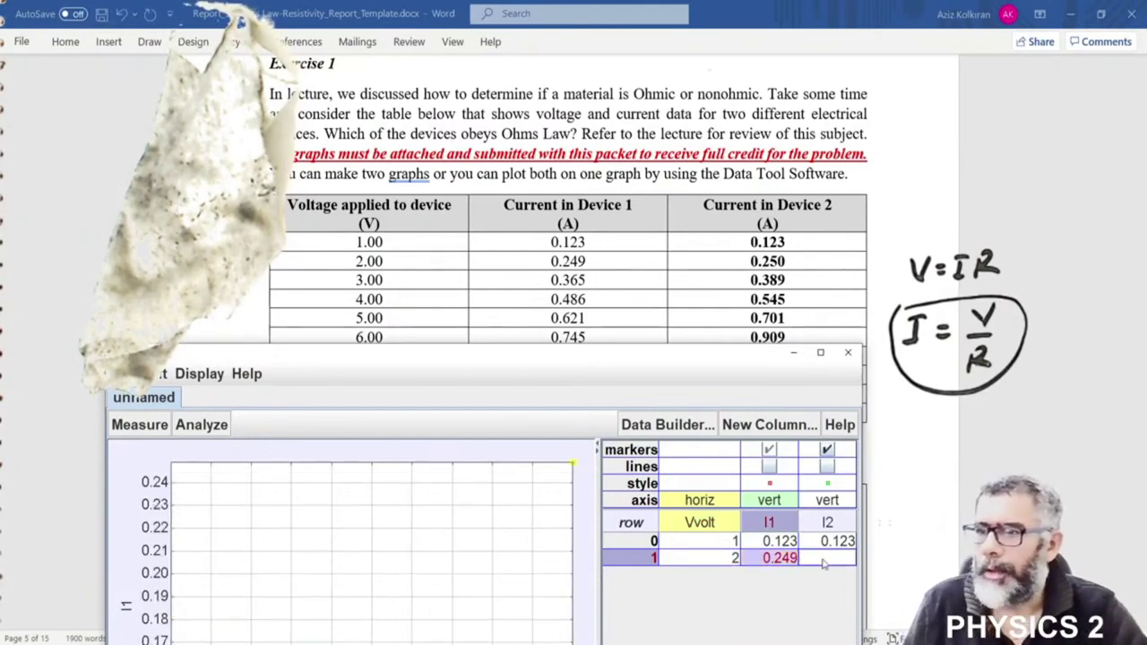
click(825, 560)
text(0.250)
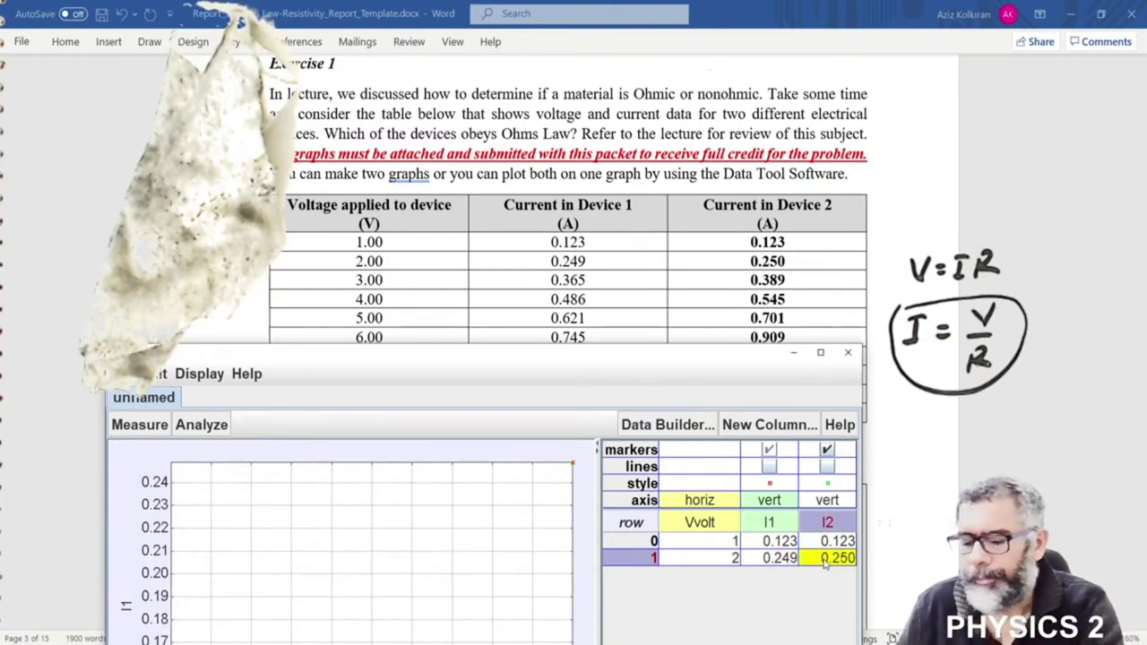
key(Return)
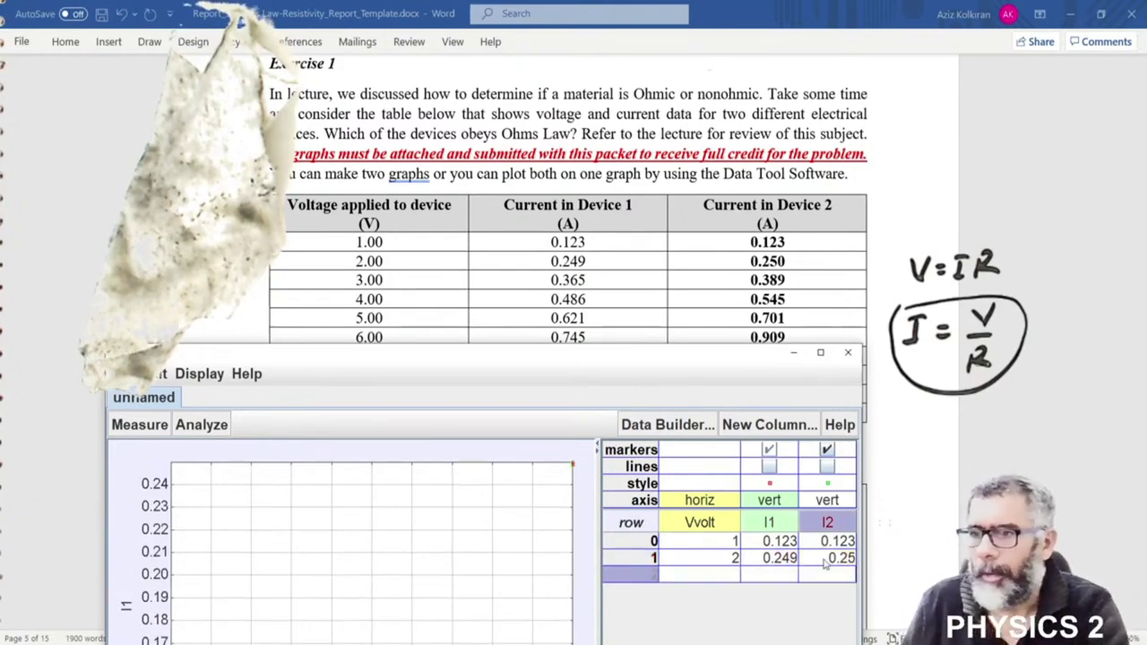
Fill in the third data row with 3 for Vvolt, 0.365 for I1 and 0.389 for I2
click(729, 578)
text(3)
click(763, 578)
click(769, 578)
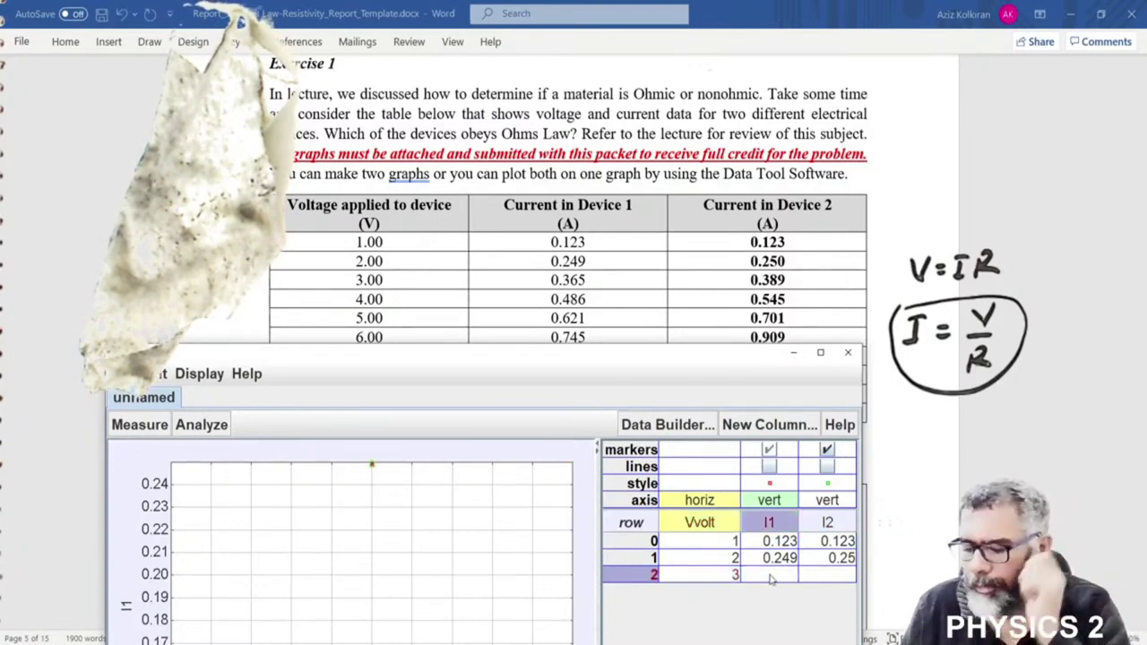
text(0.365)
click(828, 578)
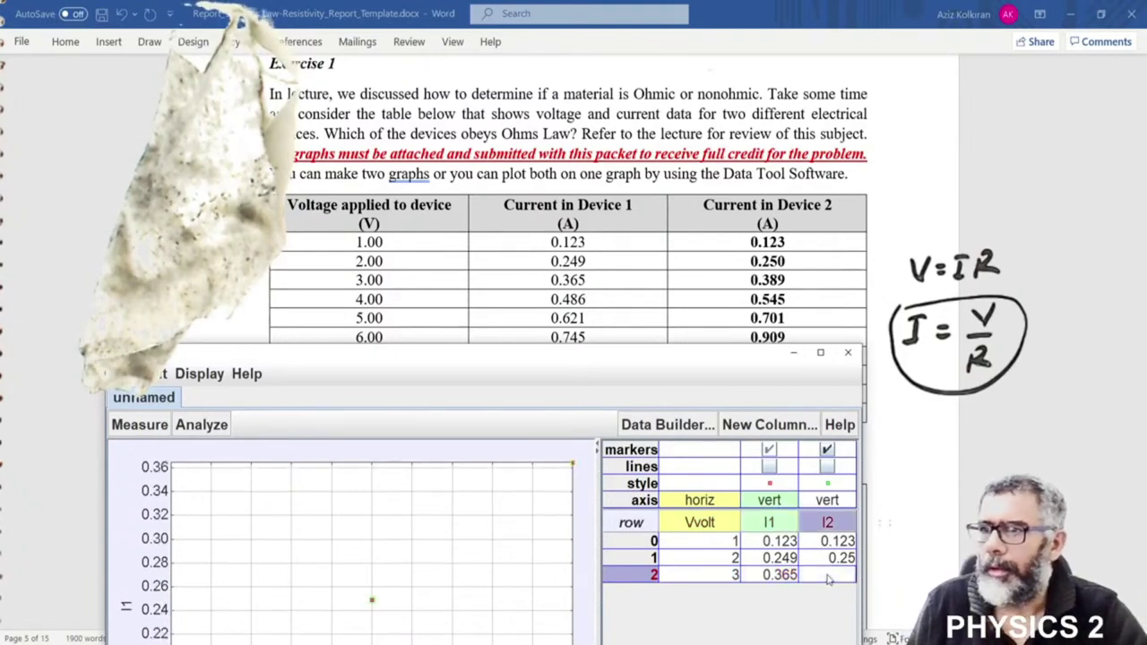
text(0)
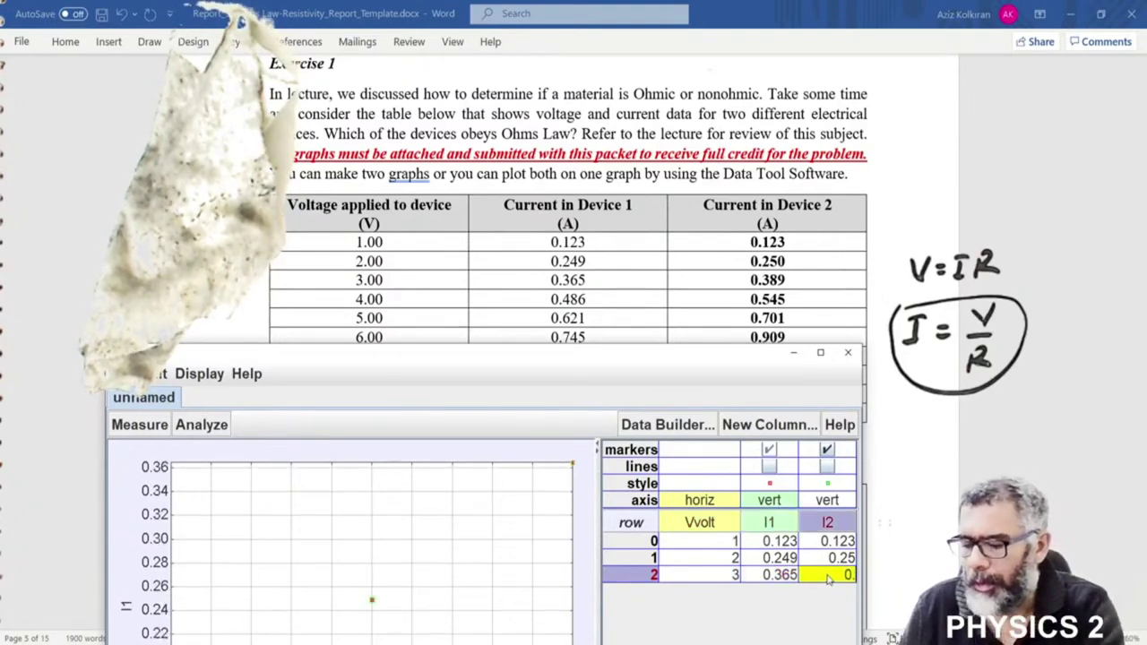
text(.389)
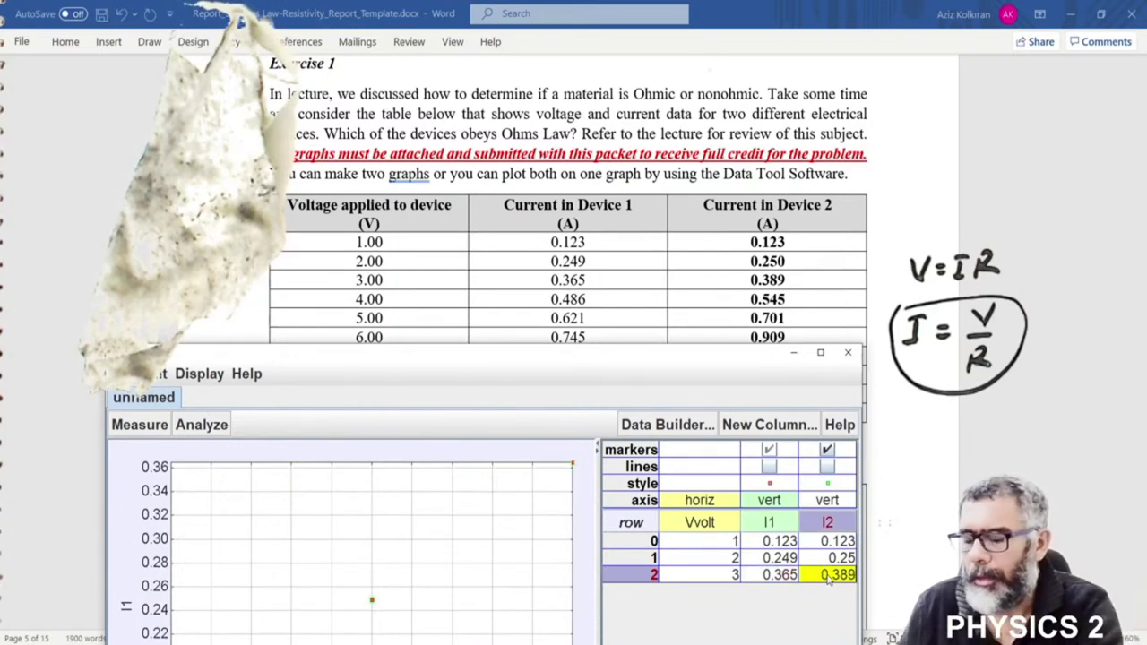
key(Return)
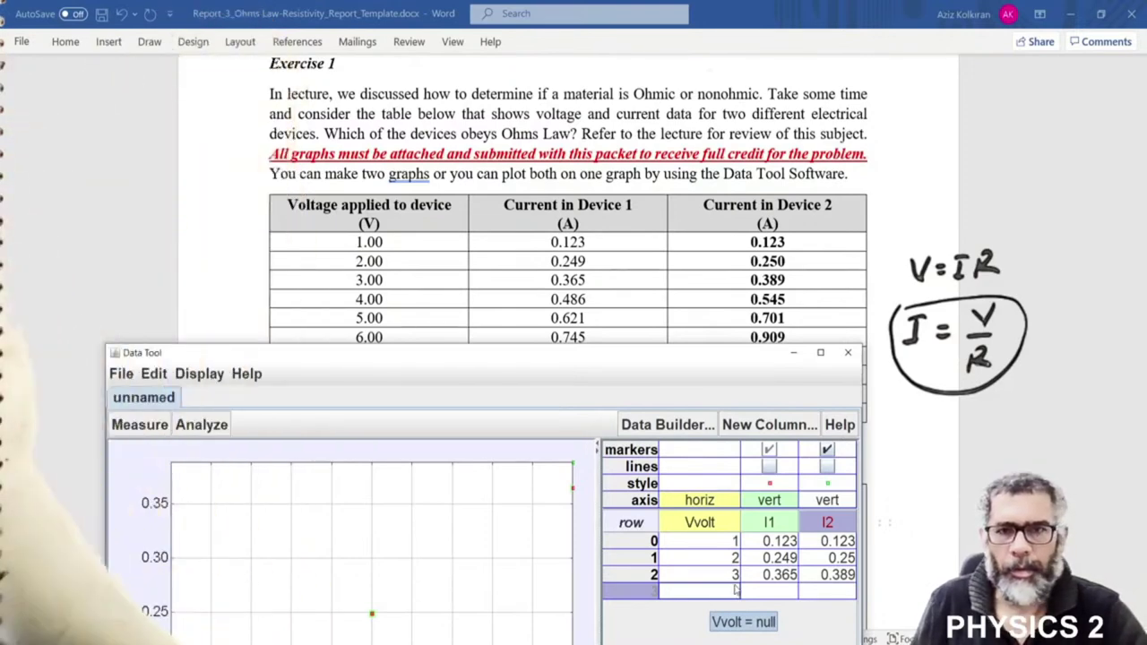
Fill in the fourth data row with 4 for Vvolt, 0.486 for I1 and 0.545 for I2
click(735, 589)
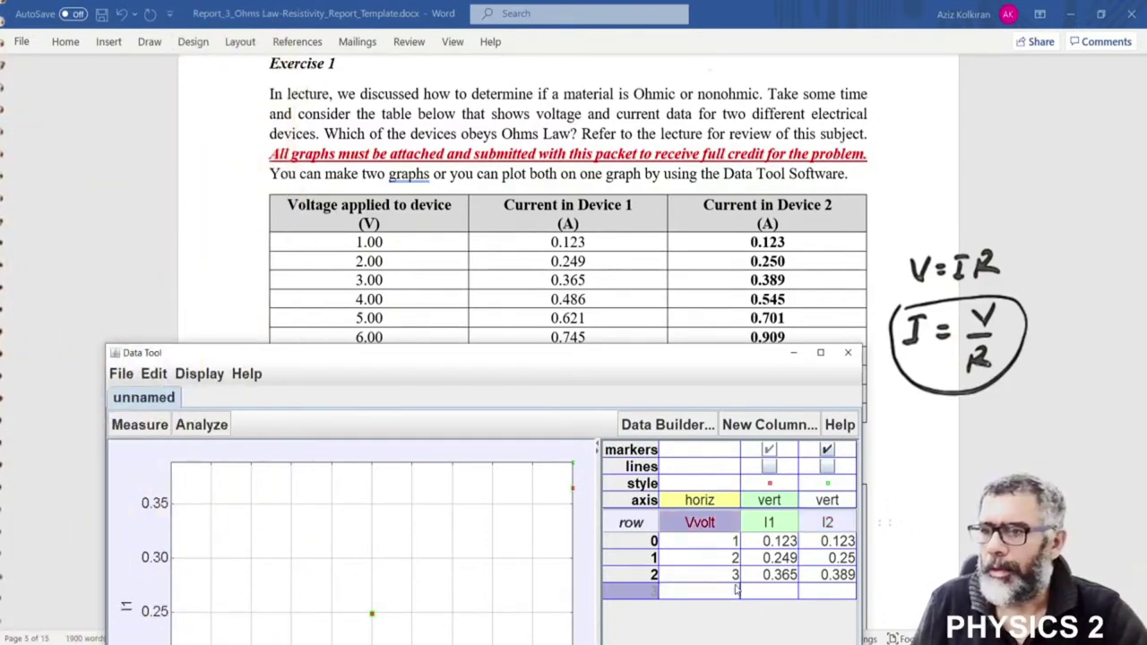
text(4)
key(Tab)
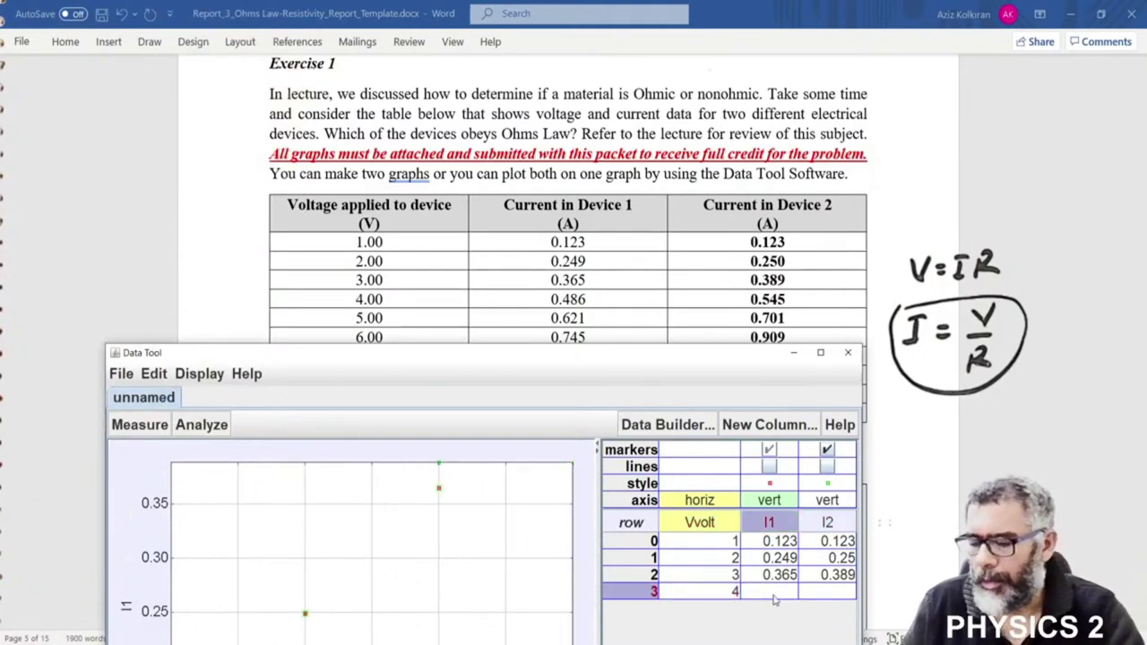
text(0.)
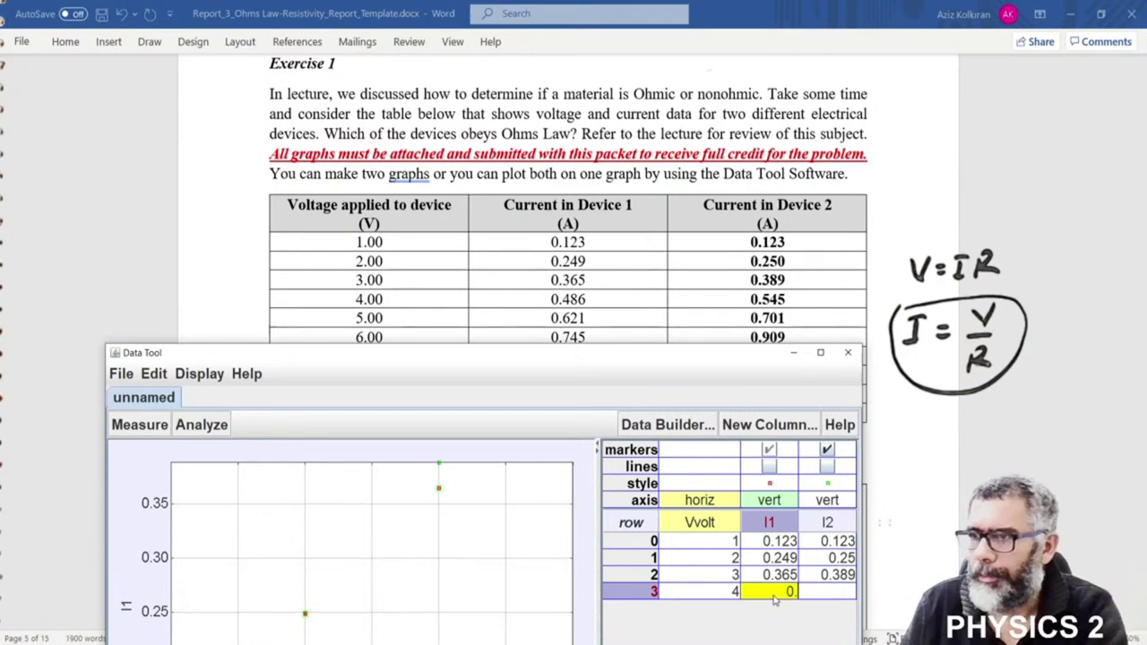
text(48)
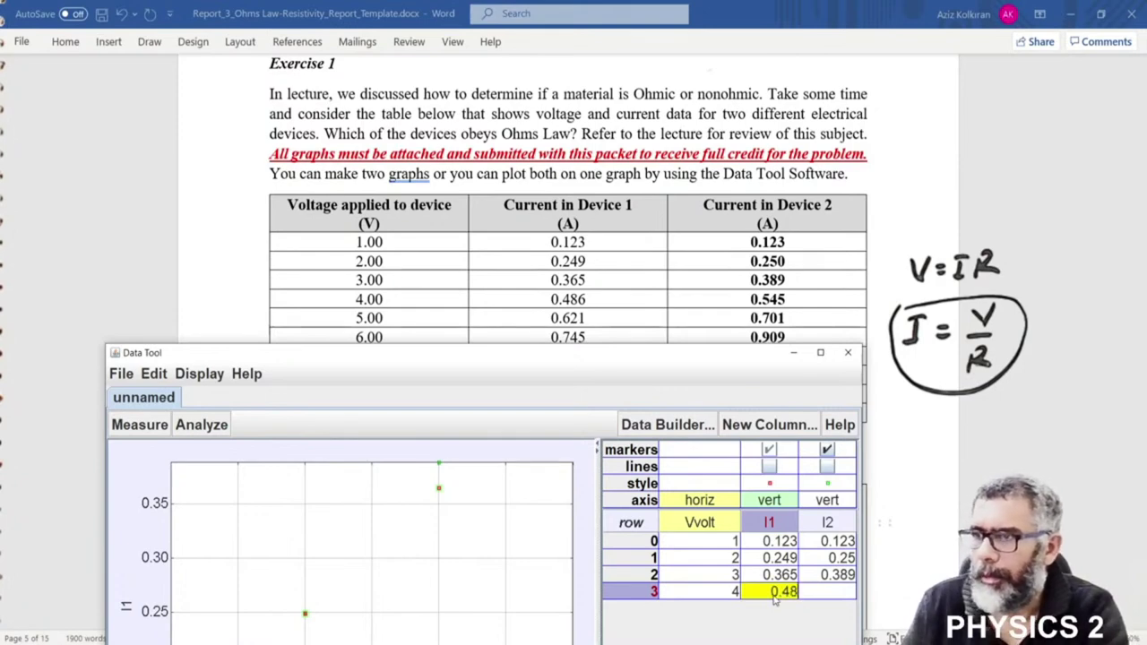
text(6)
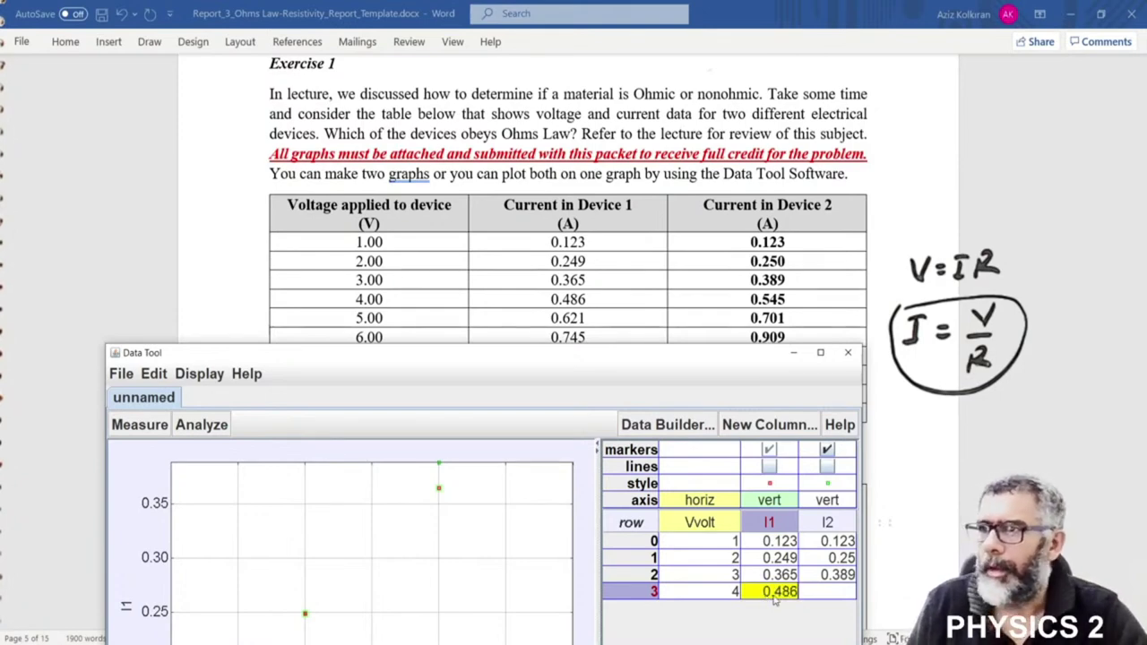
key(Return)
click(826, 599)
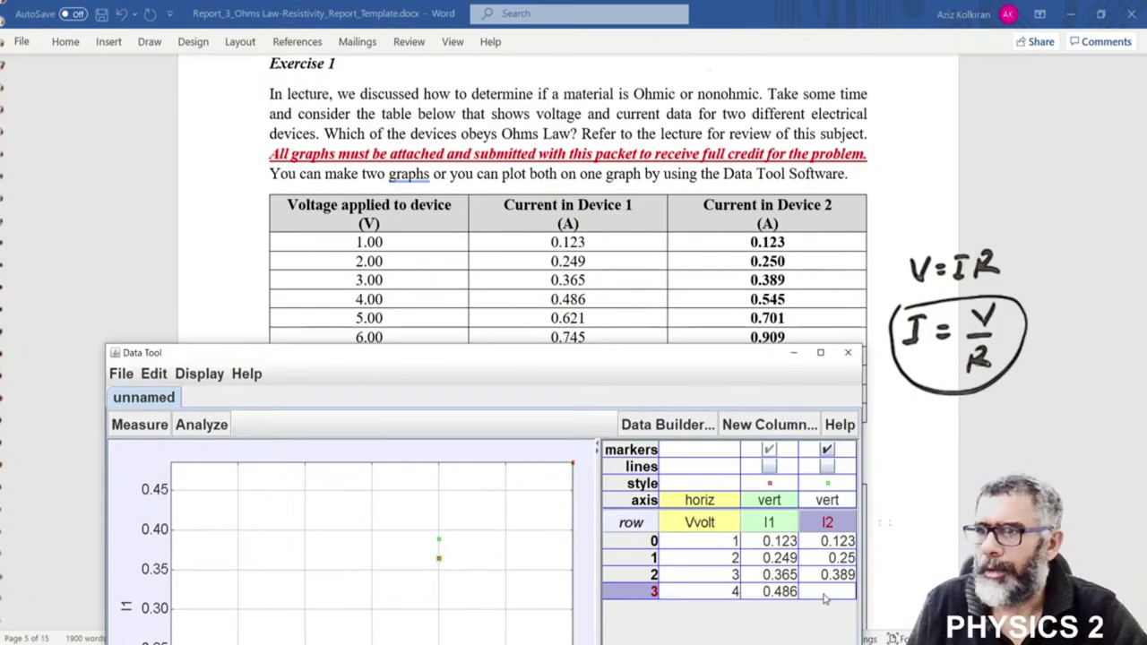
text(0.)
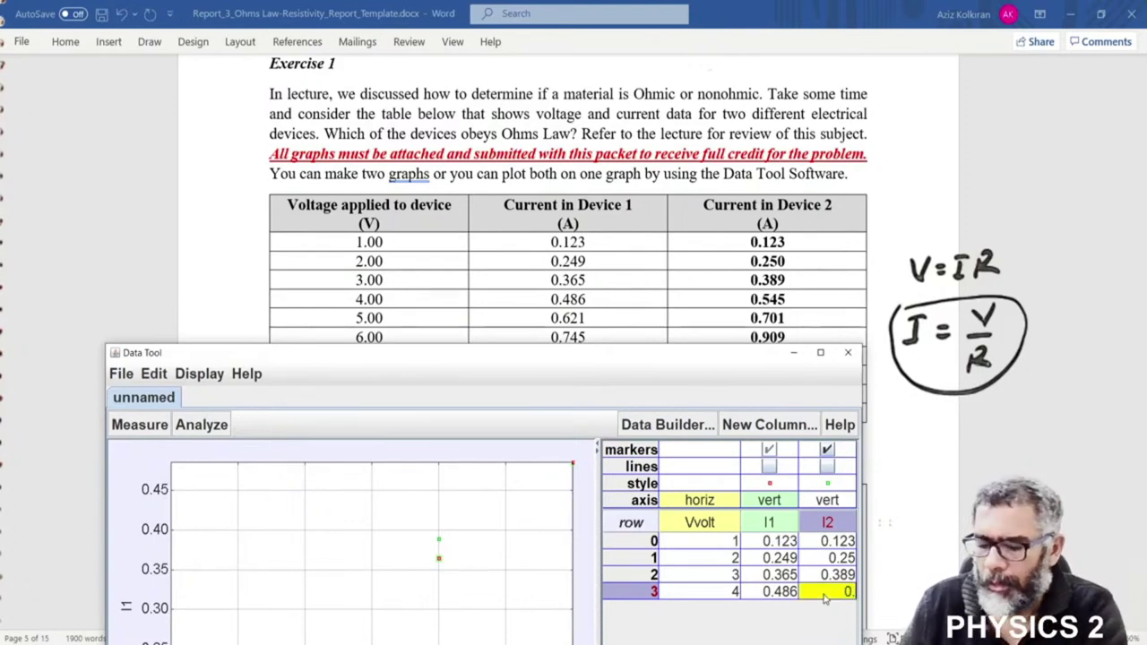
text(5)
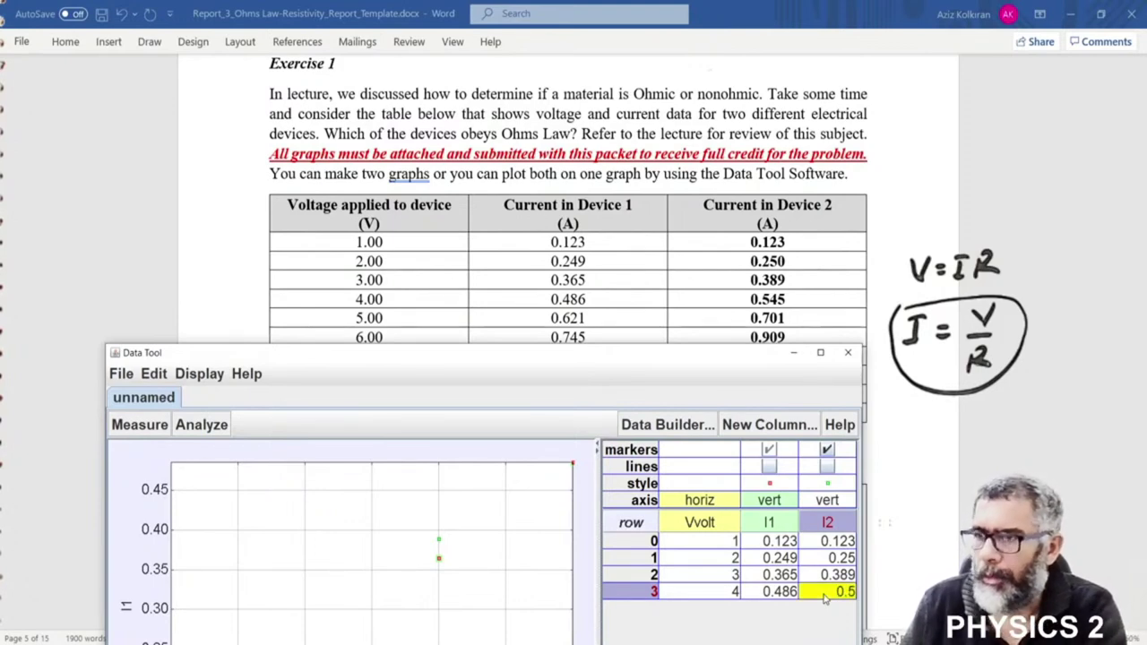
text(45)
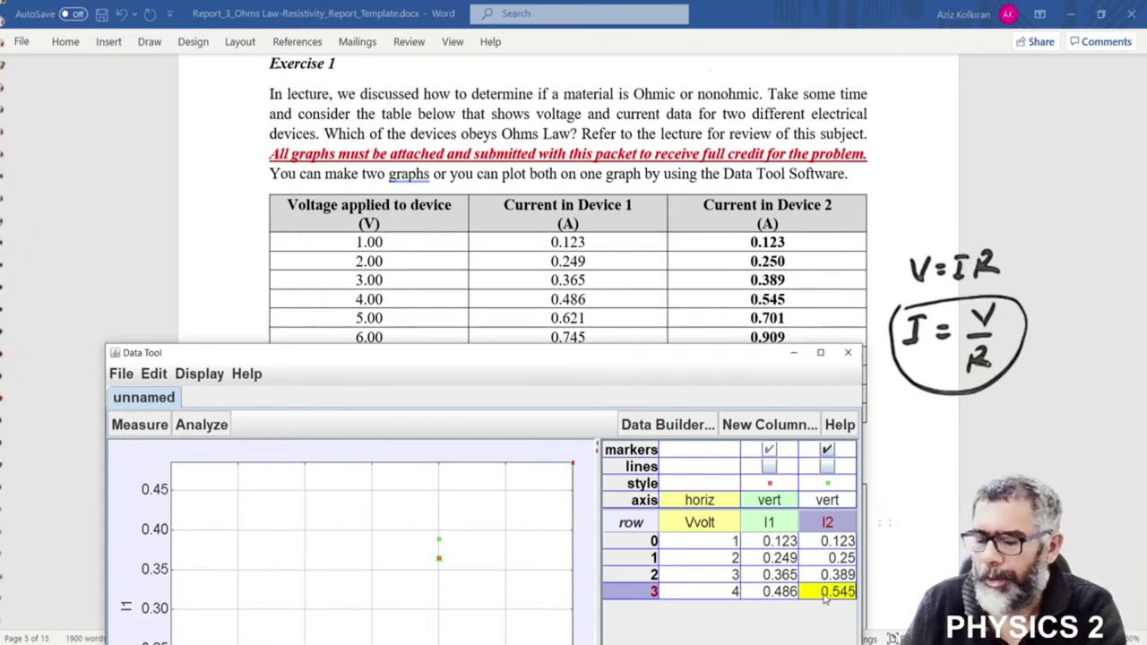
key(Return)
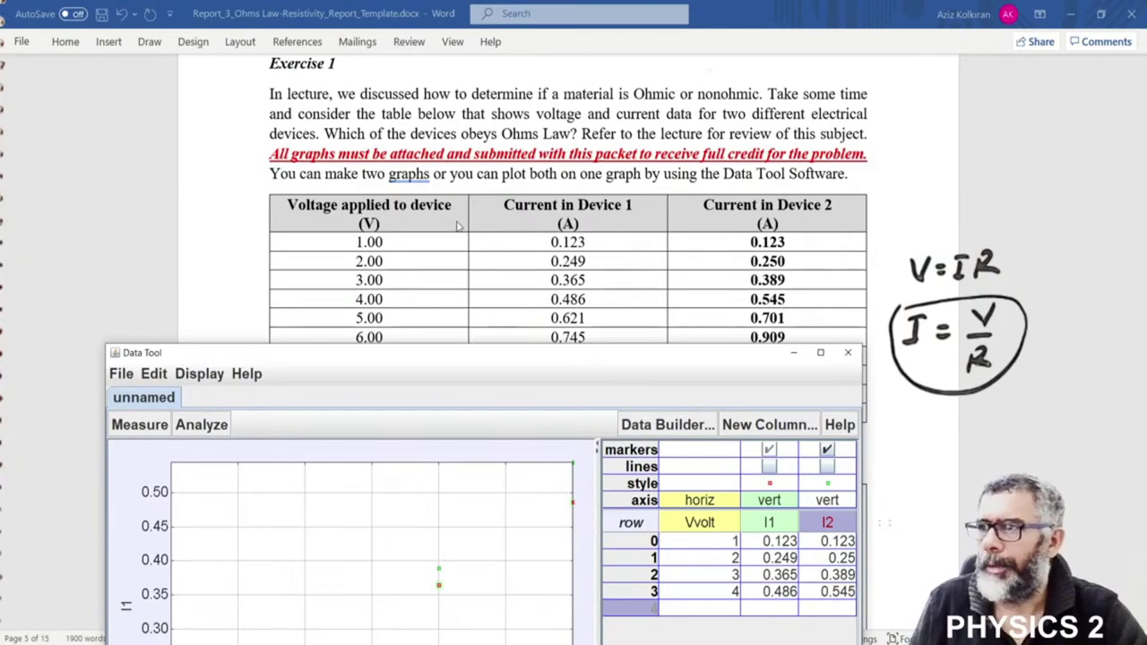
Fill in the fifth data row with 5 for Vvolt, 0.621 for I1 and 0.701 for I2
click(722, 610)
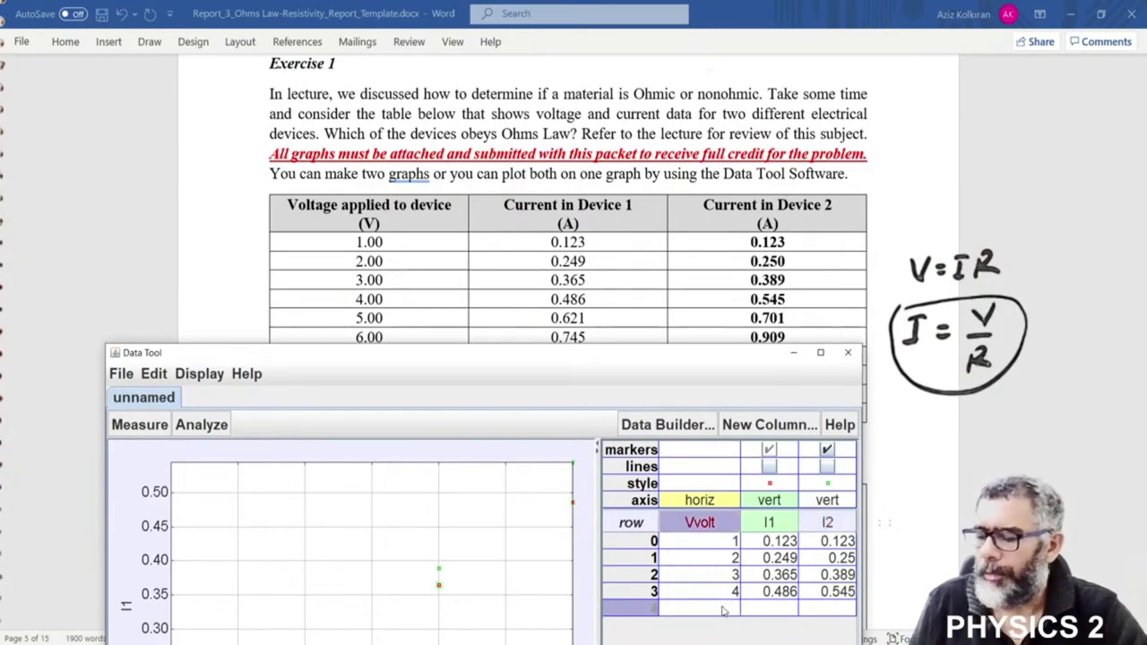
text(5)
key(Return)
click(786, 611)
click(787, 610)
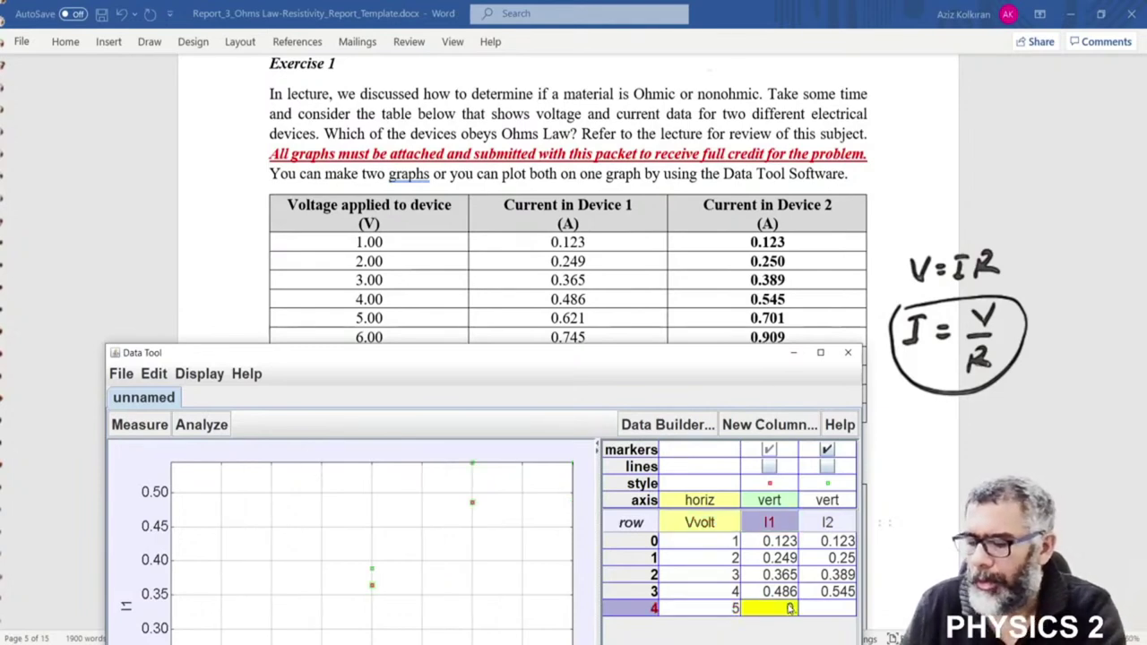
text(0.621)
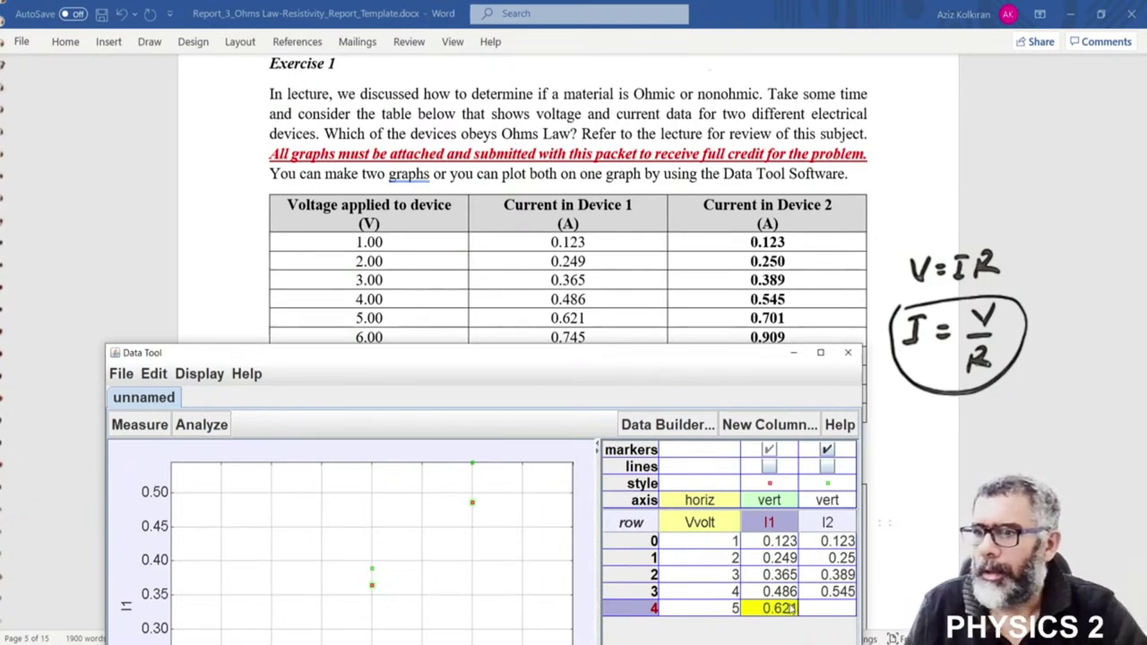
key(Return)
click(847, 614)
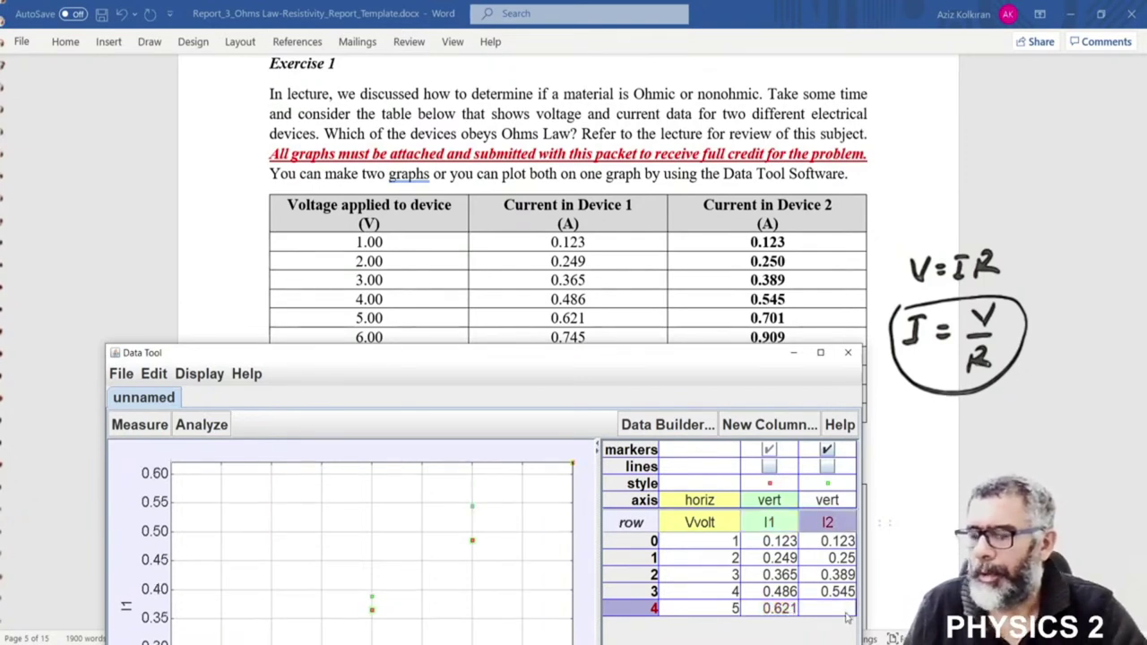
text(0.701)
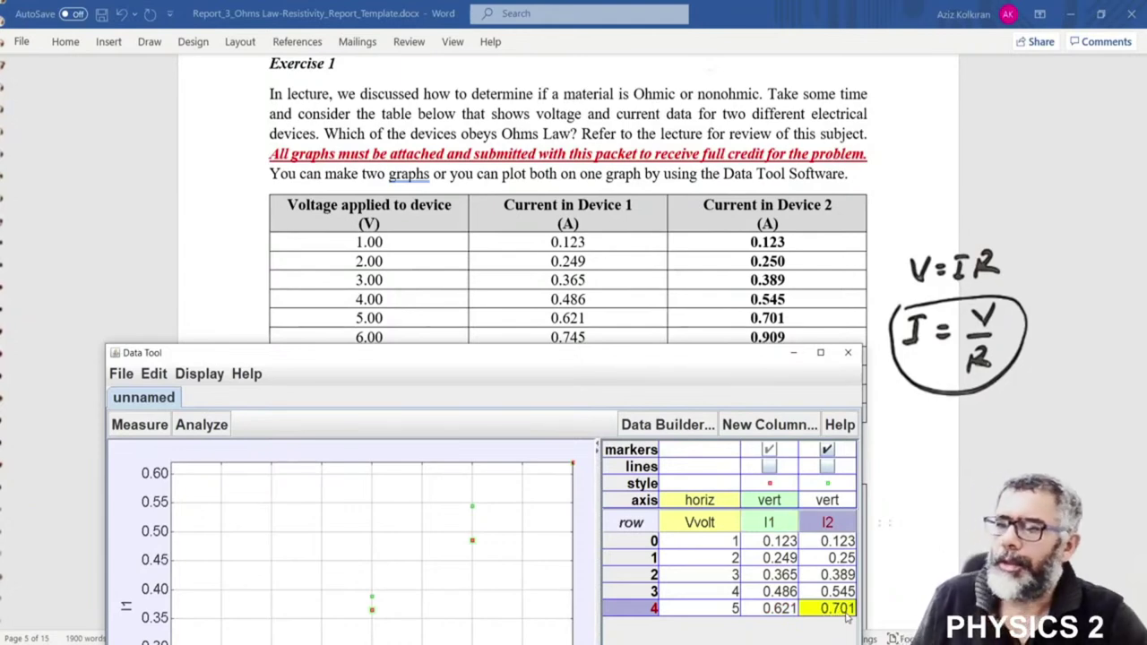
key(Return)
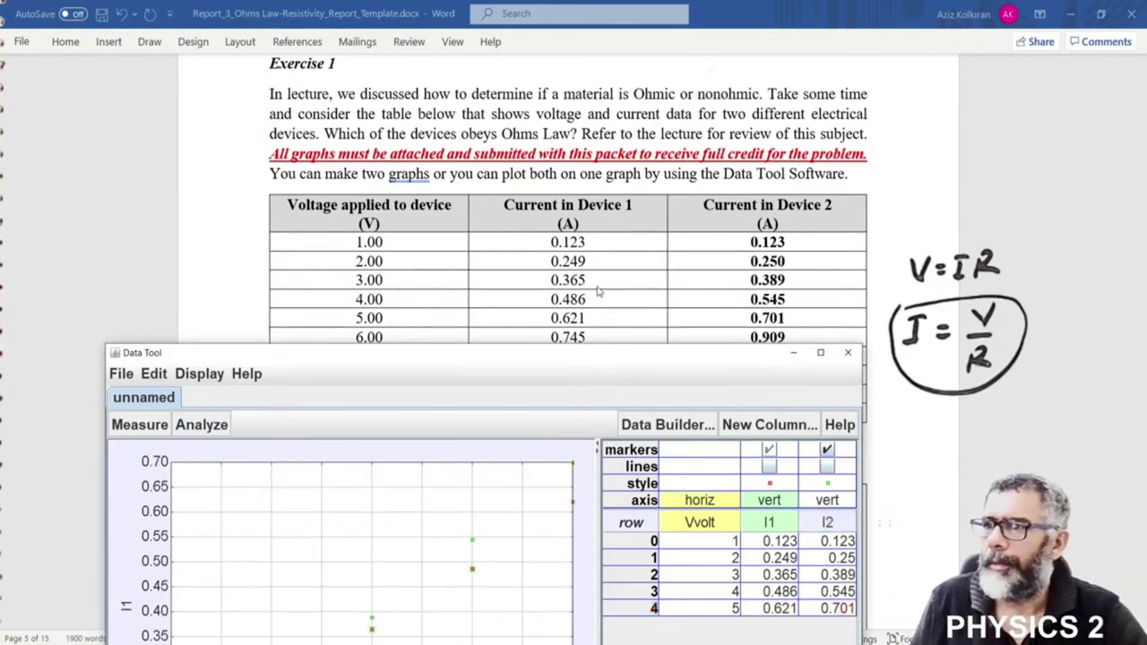
Move the Data Tool window so the whole plot shows, and try I2 as the vertical axis variable before restoring I1
drag(559, 354, 541, 89)
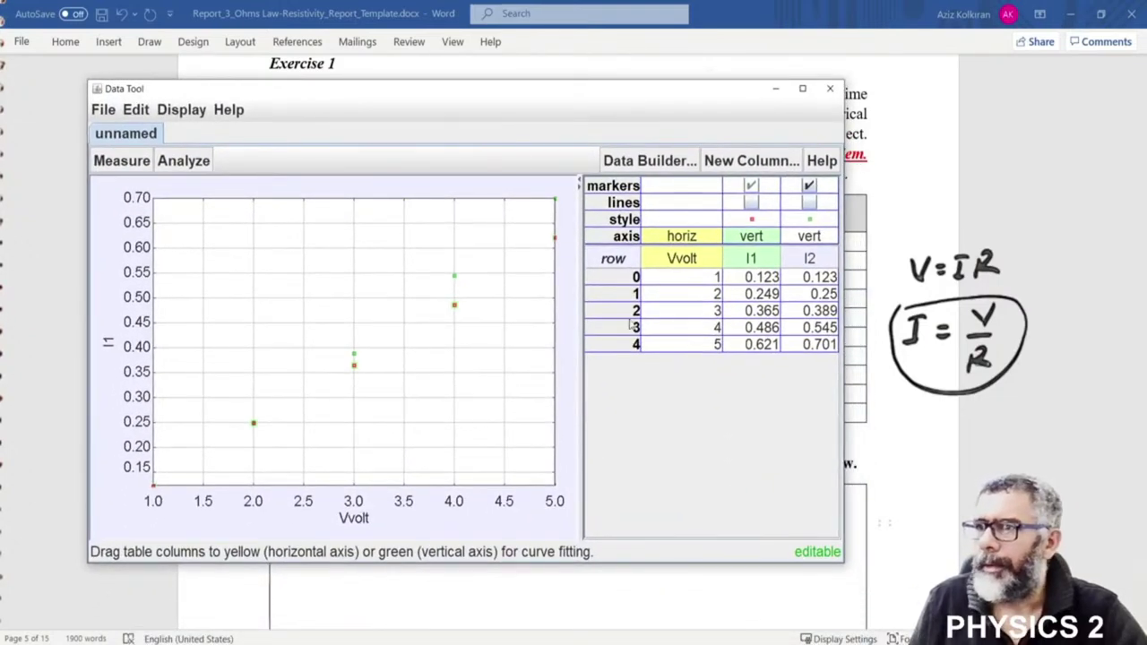
click(108, 348)
click(107, 350)
click(115, 395)
click(110, 355)
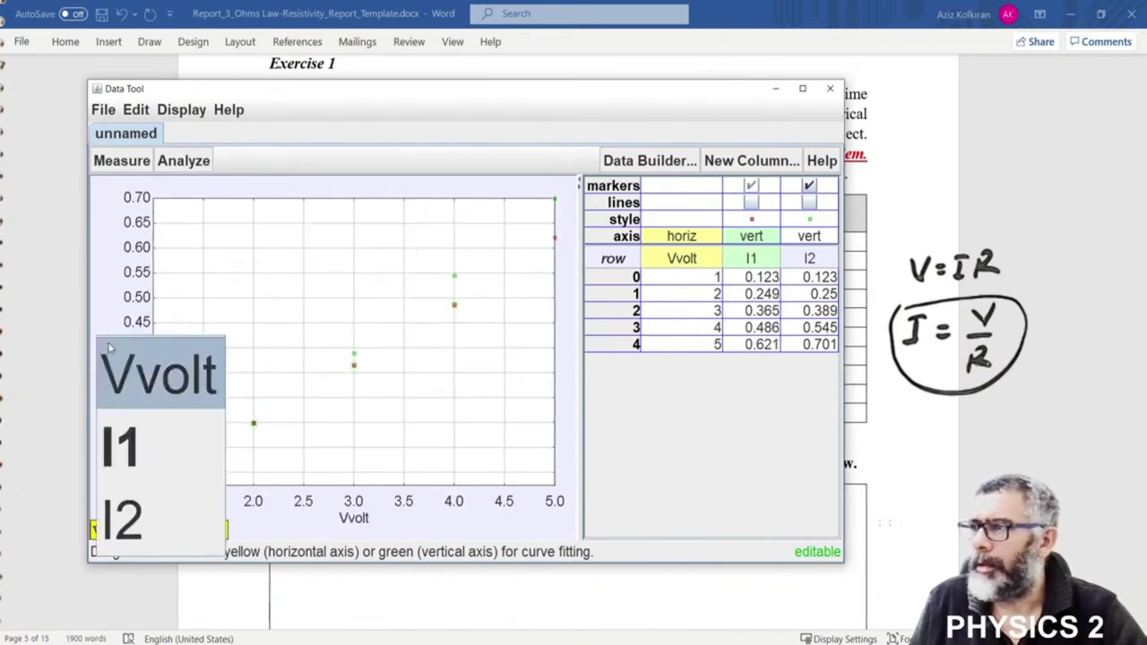
click(129, 509)
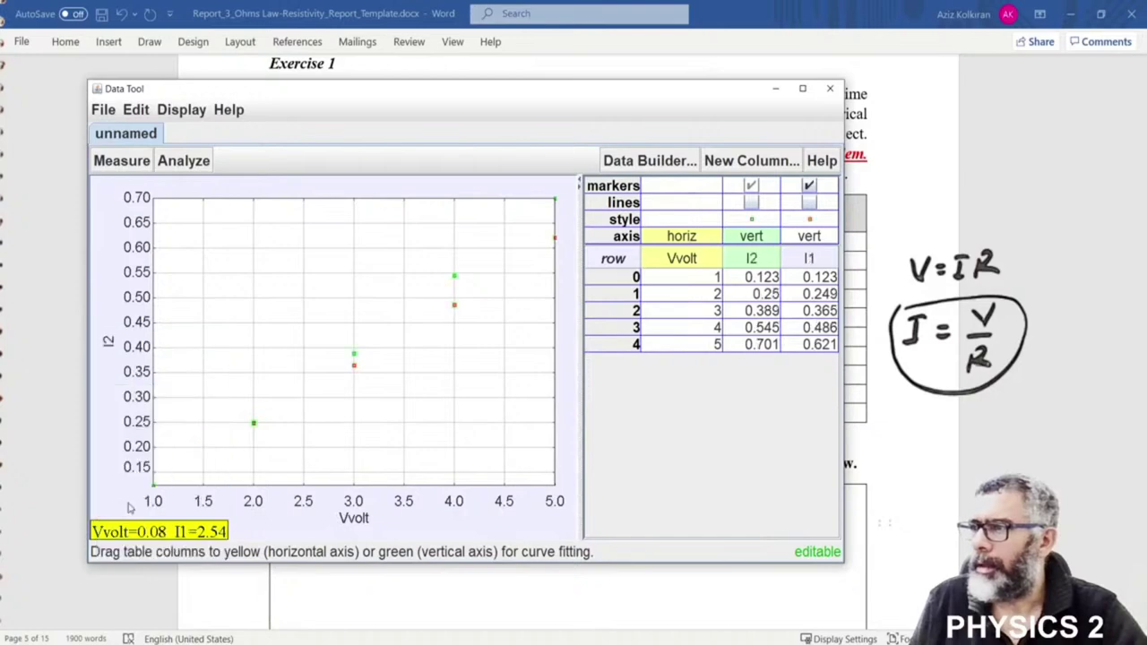
click(109, 347)
click(128, 448)
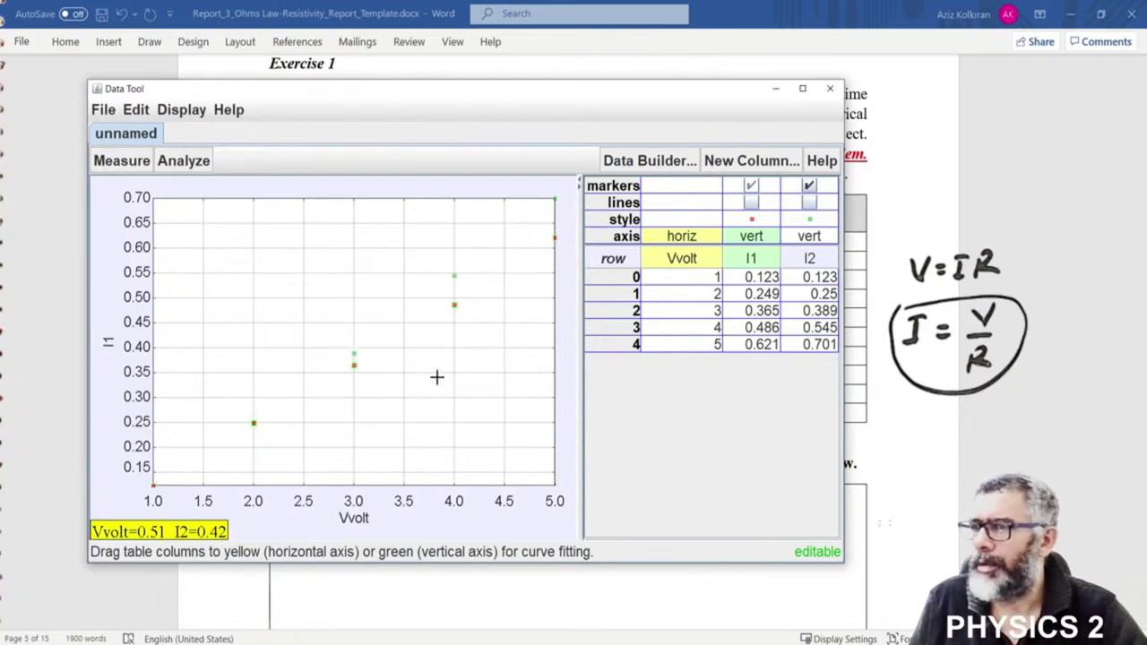
Show connecting lines for both I1 and I2 to compare the curves, and hide both lines again
click(751, 204)
click(809, 204)
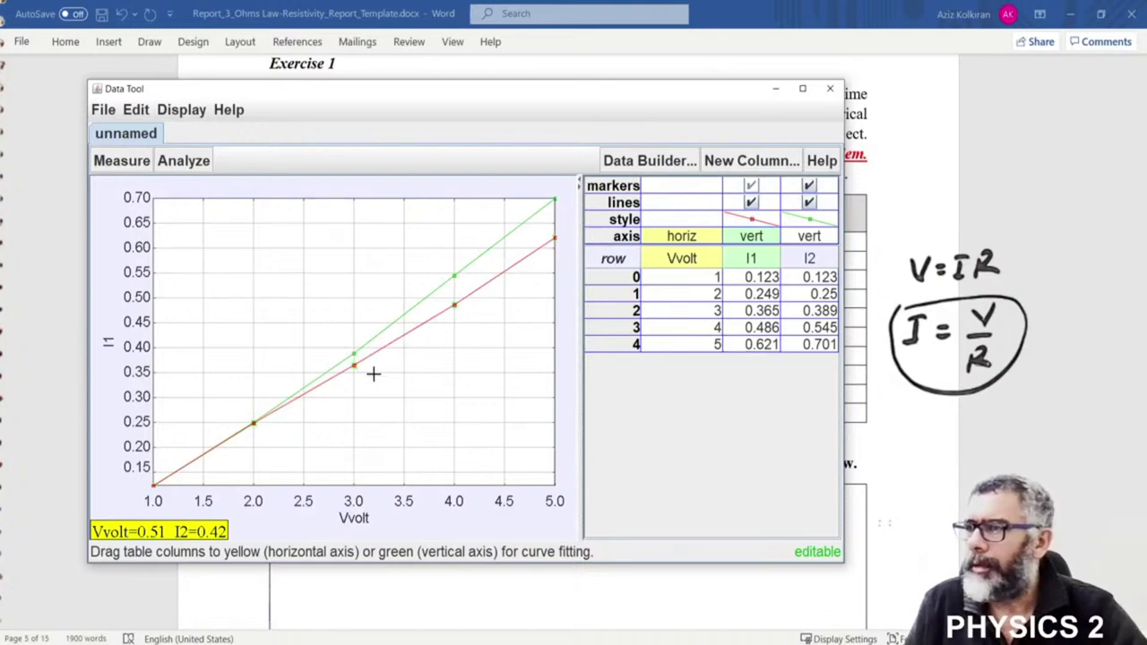
click(751, 203)
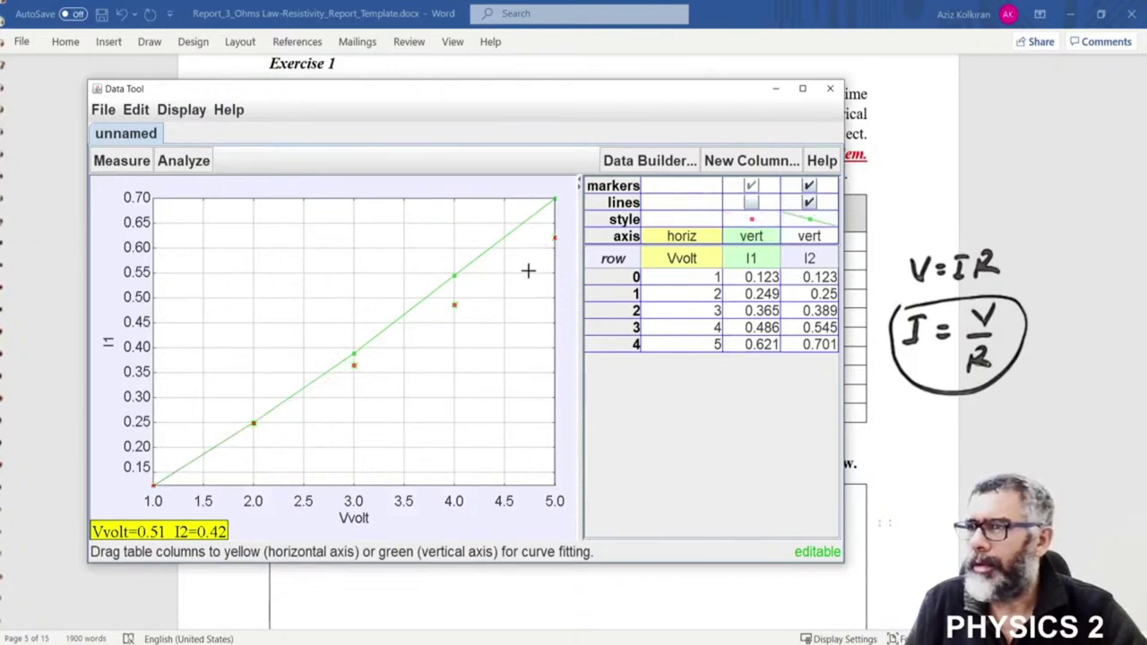
click(809, 203)
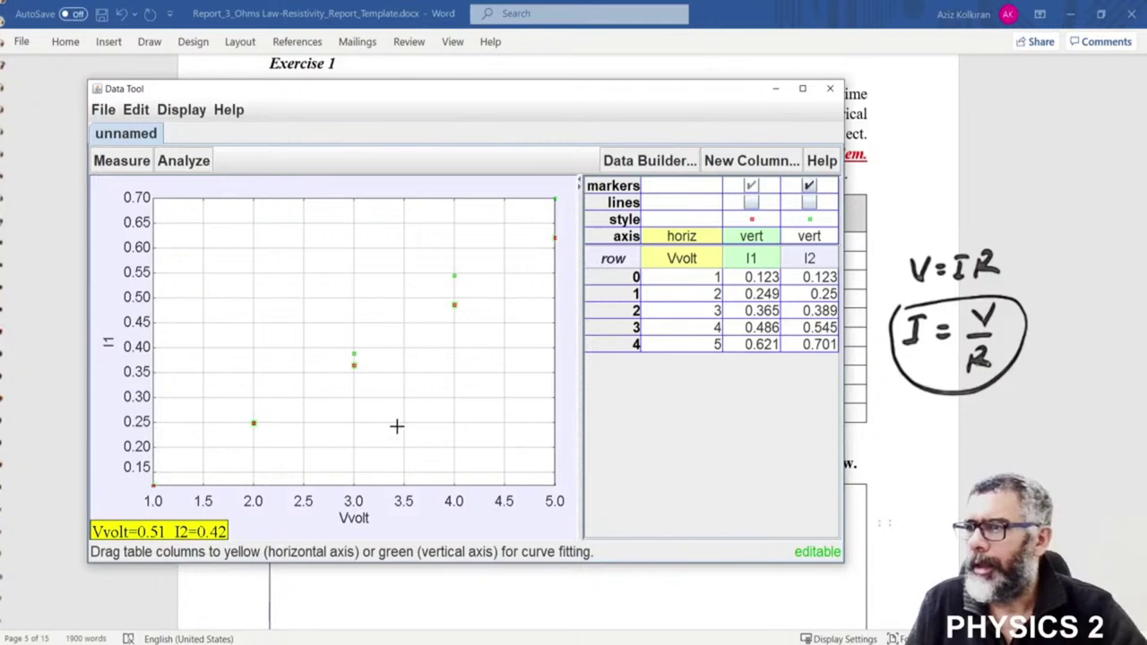
Turn on curve fits for the I1 versus Vvolt data, and switch the vertical axis variable to I2
click(203, 170)
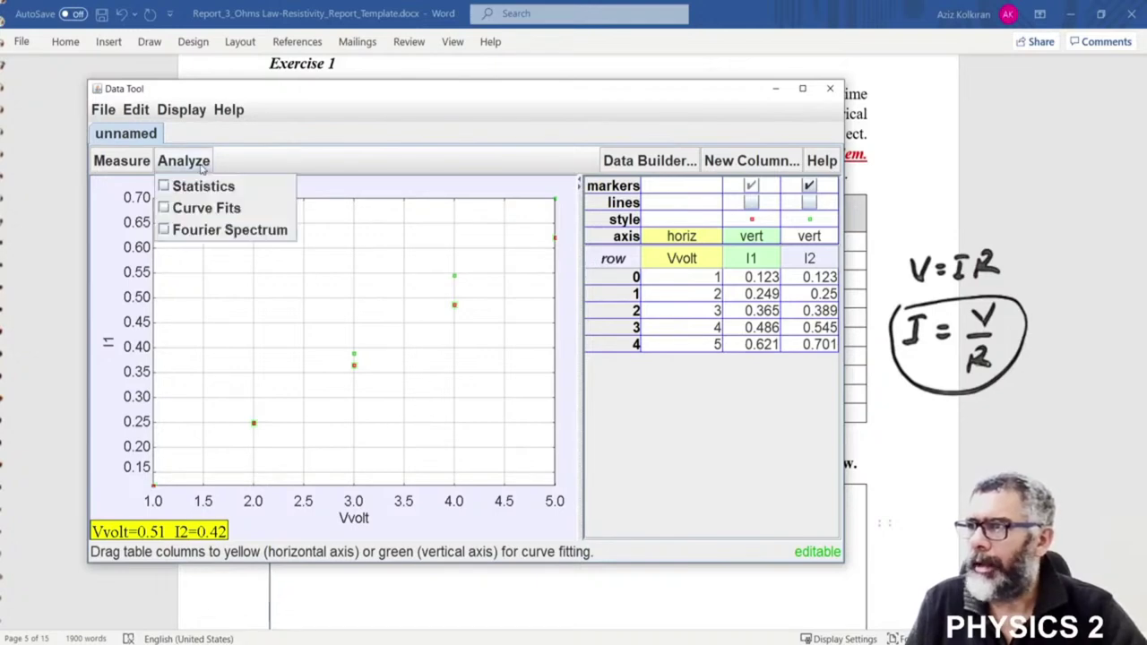
click(205, 208)
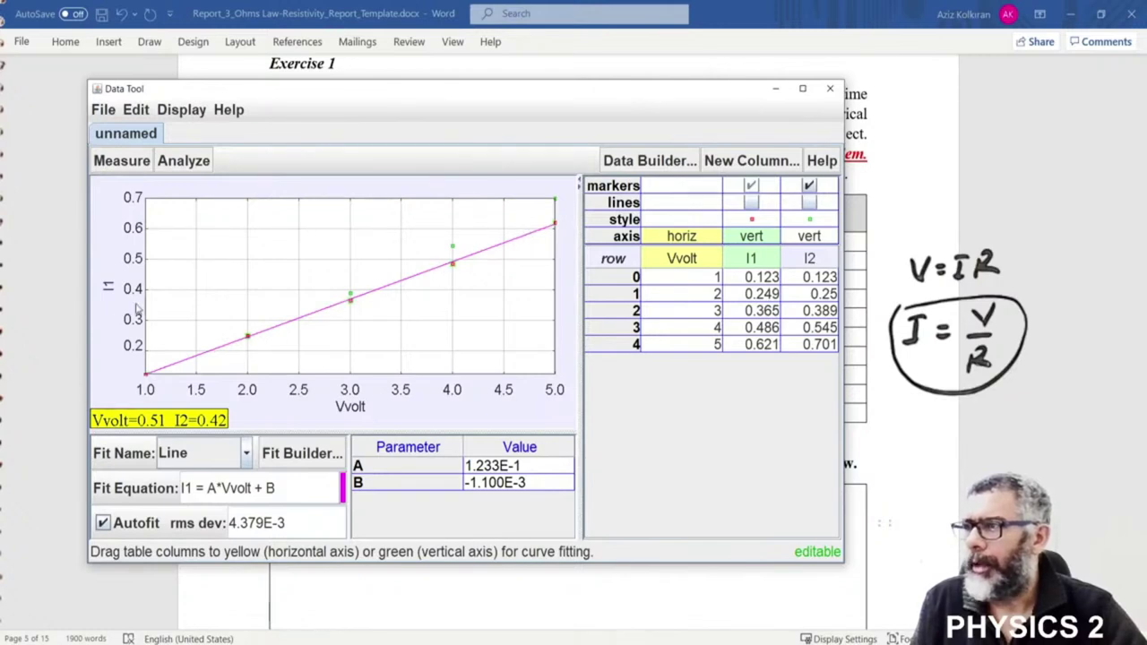
click(108, 287)
click(231, 555)
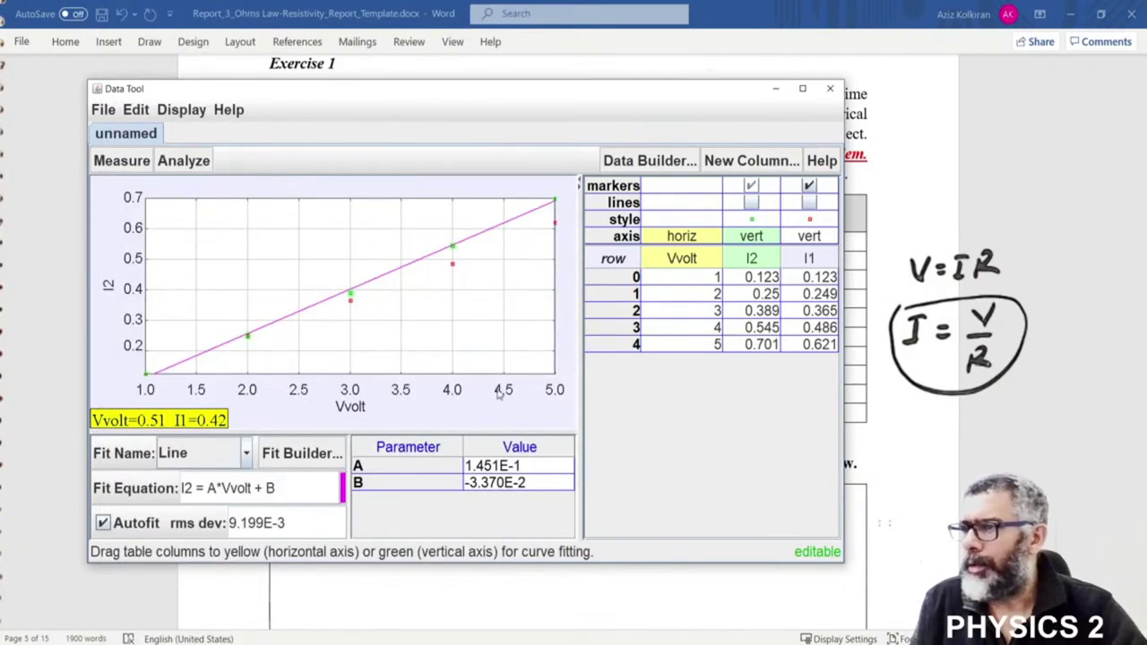
Enlarge the Data Tool window vertically and rescale both plot axes so all data points lie inside the plot area
drag(395, 82, 398, 77)
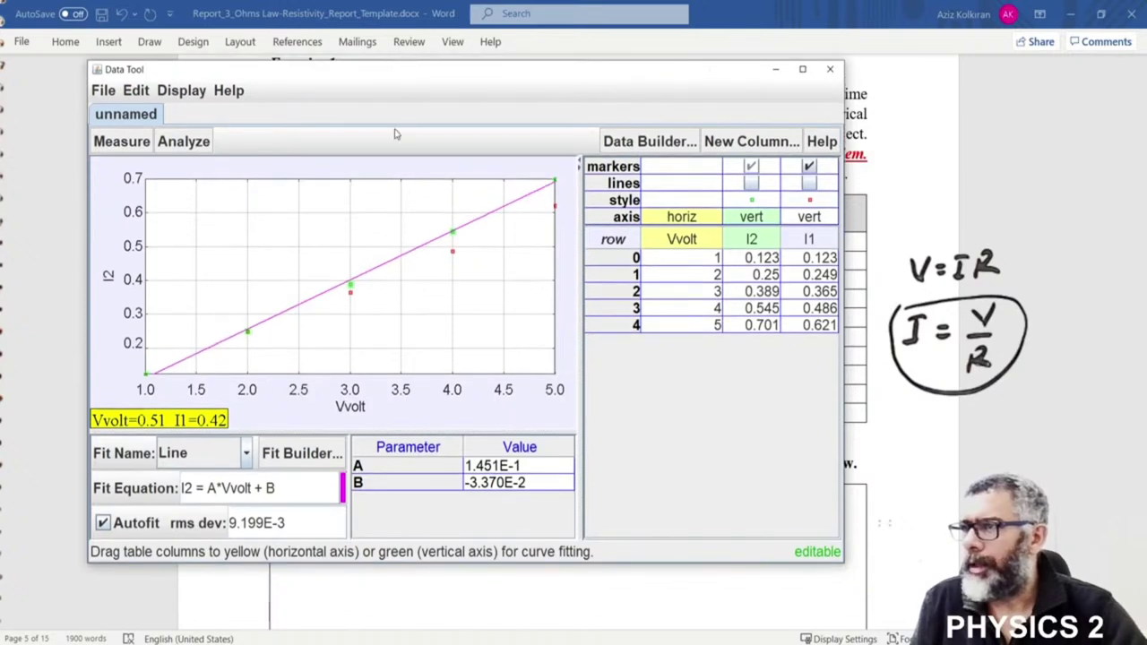
drag(465, 562, 464, 596)
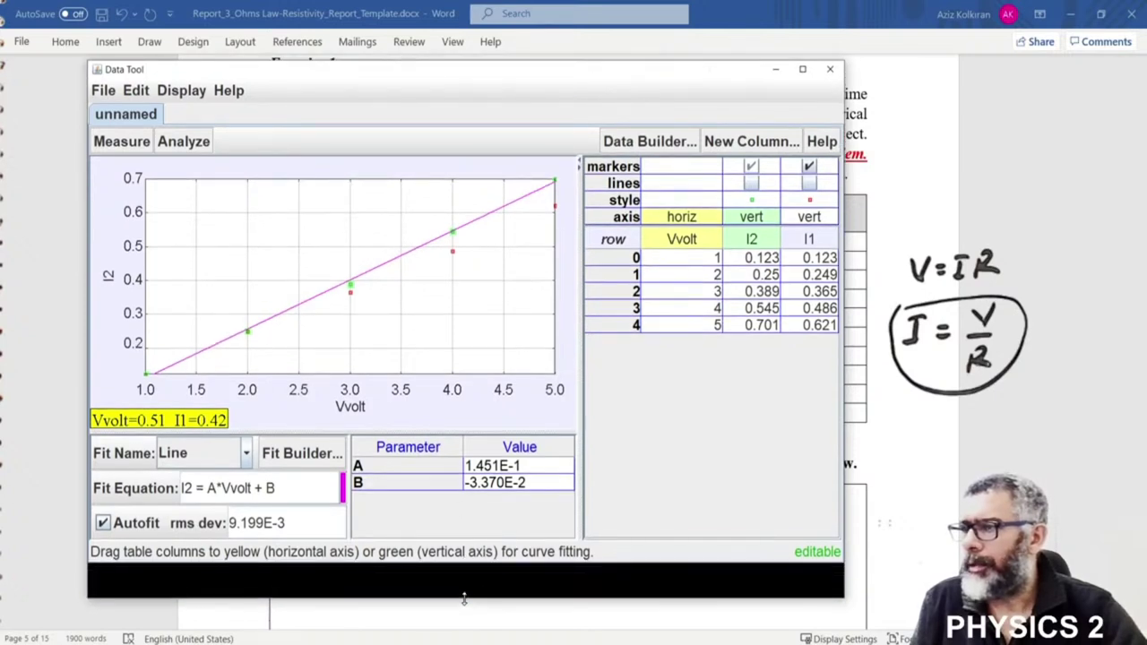
mouse_move(142, 422)
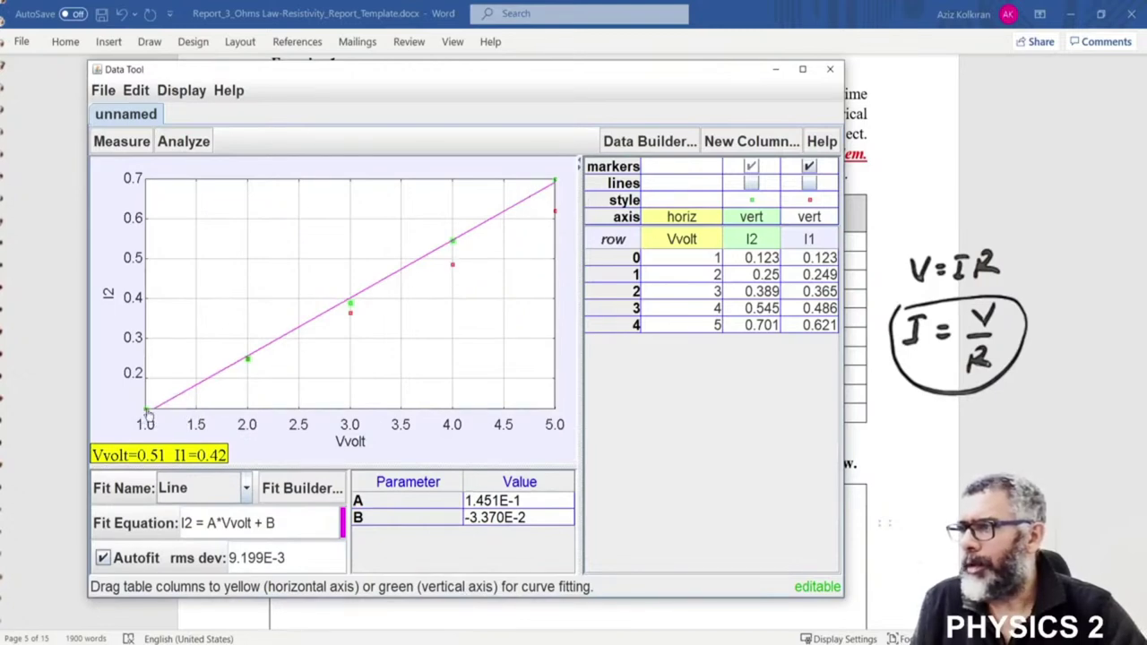
drag(158, 391, 148, 379)
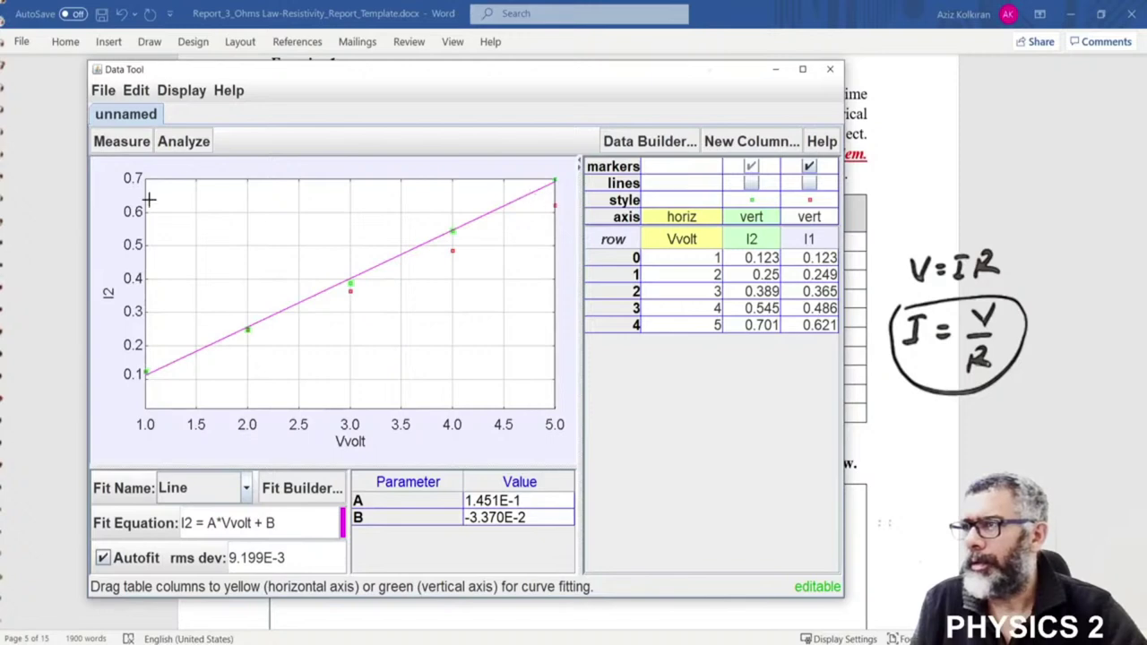
drag(144, 194, 151, 226)
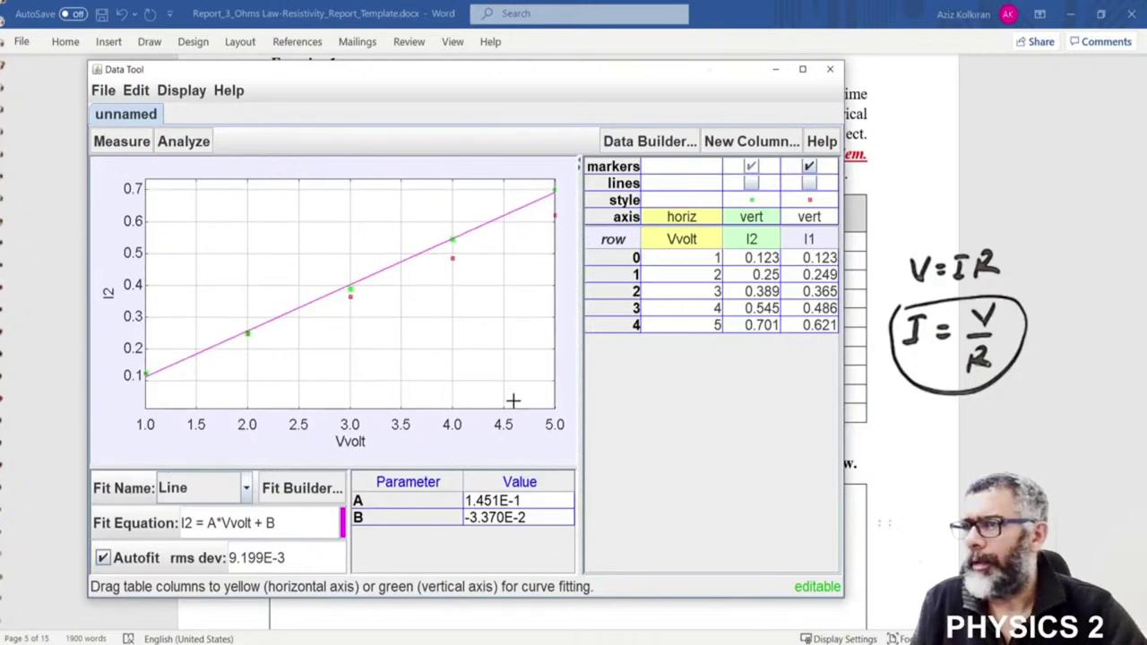
drag(525, 406, 500, 407)
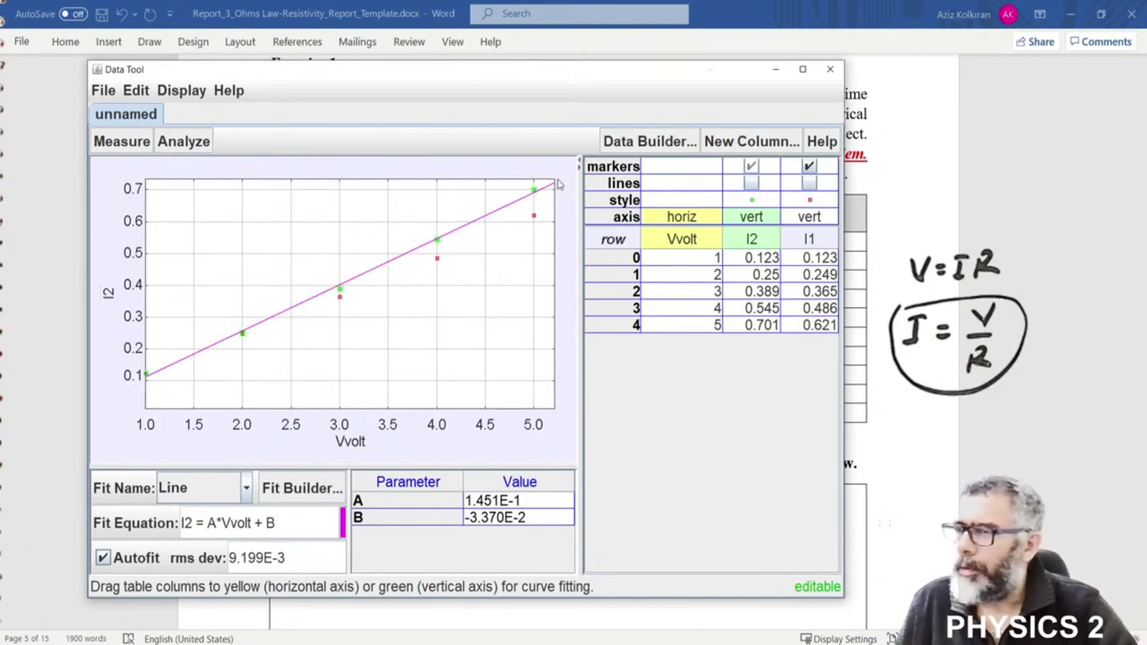
Compare the line fits by making I1 the vertical axis variable and returning it to I2
click(107, 294)
click(109, 350)
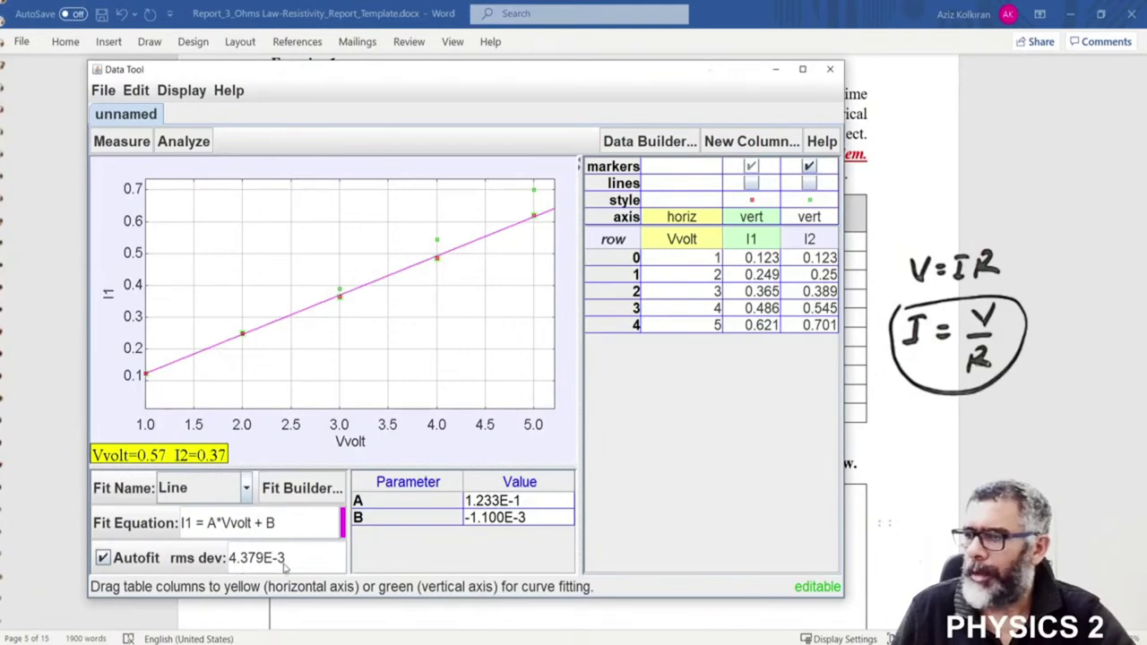
click(107, 300)
click(257, 617)
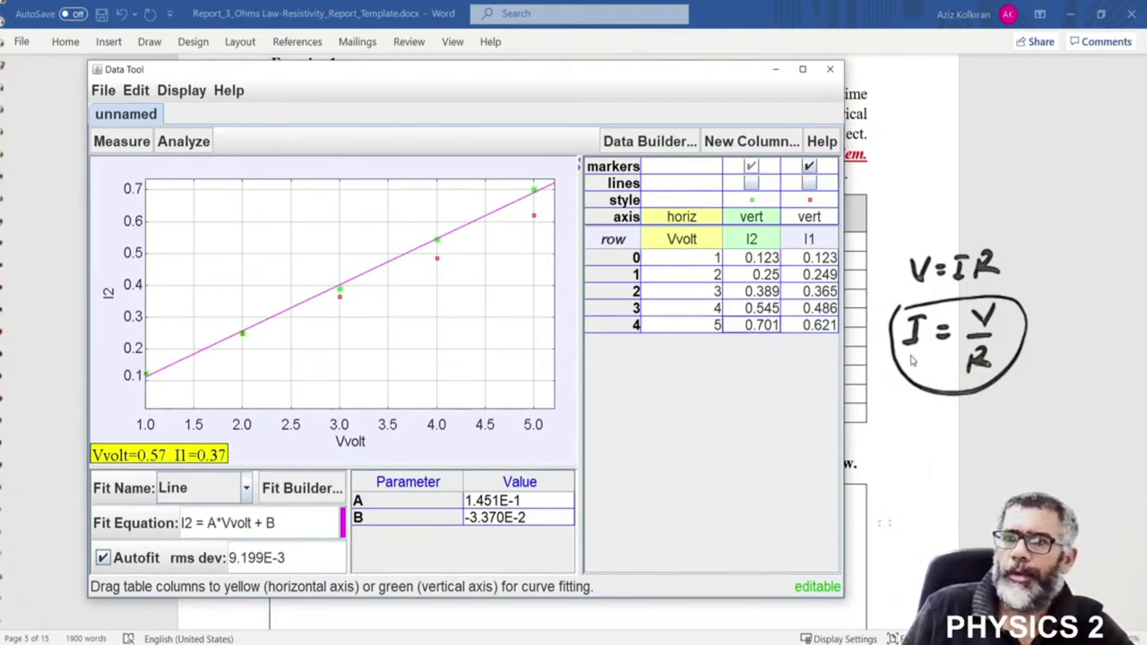
Switch to the Word report and review the Exercise 1 data table and its Ohm's law question
key(alt+Tab)
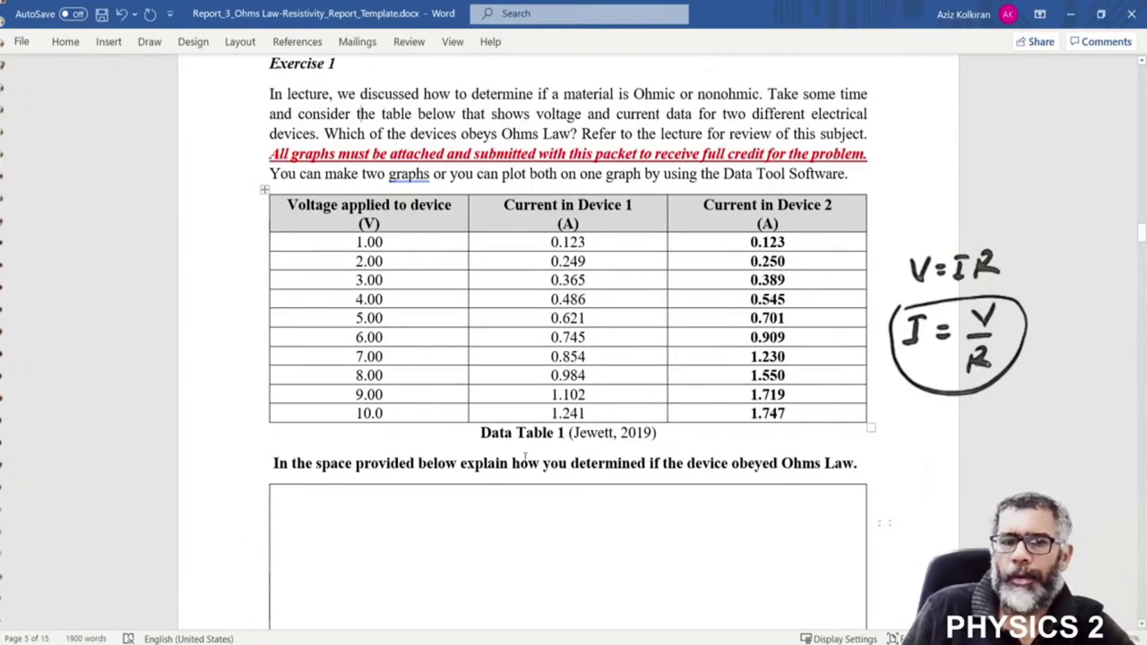
key(alt+Tab)
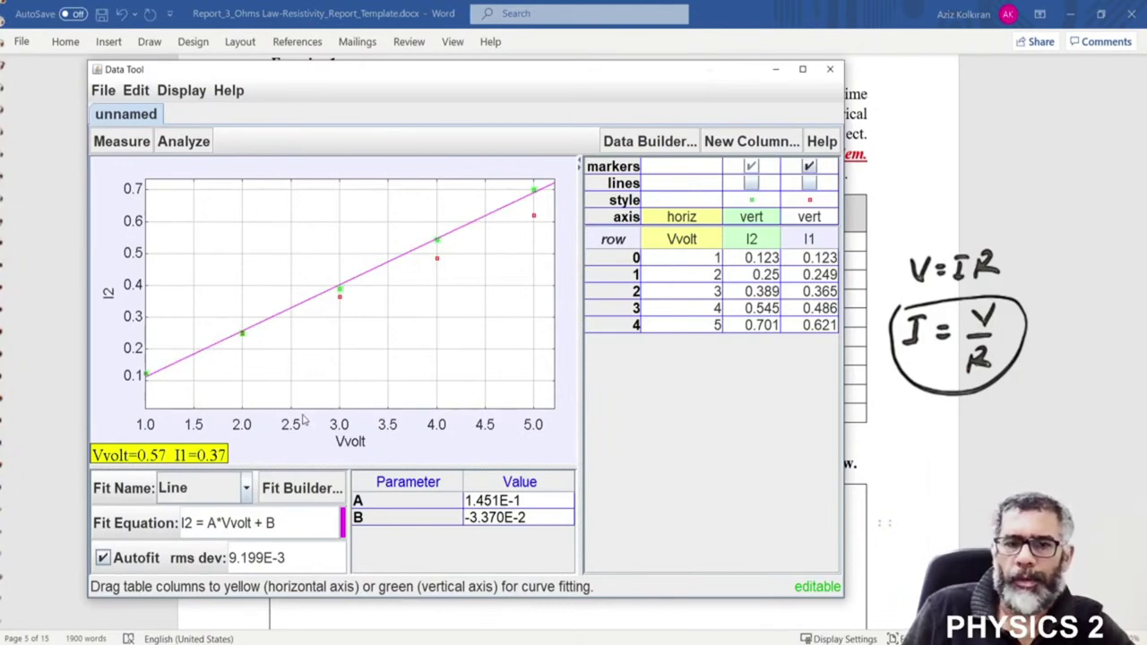
click(968, 440)
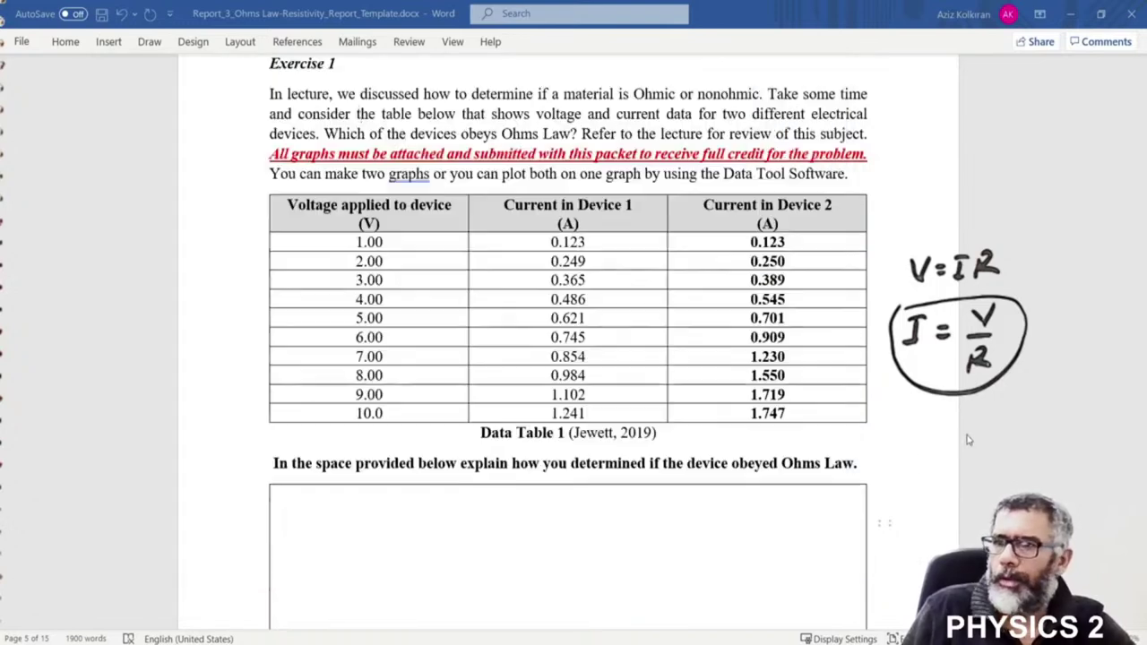
scroll(899, 438, up, 3)
scroll(899, 438, up, 2)
scroll(879, 412, down, 5)
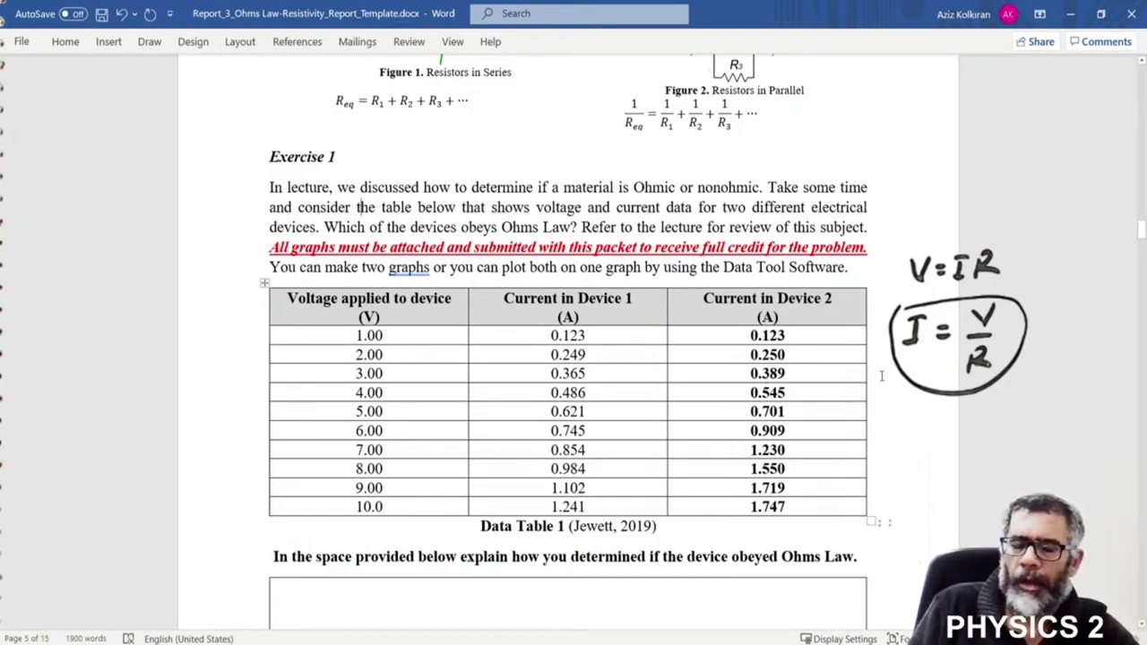
Read the Exercise 2 procedure in the report and view the Ohm's Law simulation in the browser
click(910, 464)
scroll(743, 424, down, 3)
scroll(743, 424, down, 9)
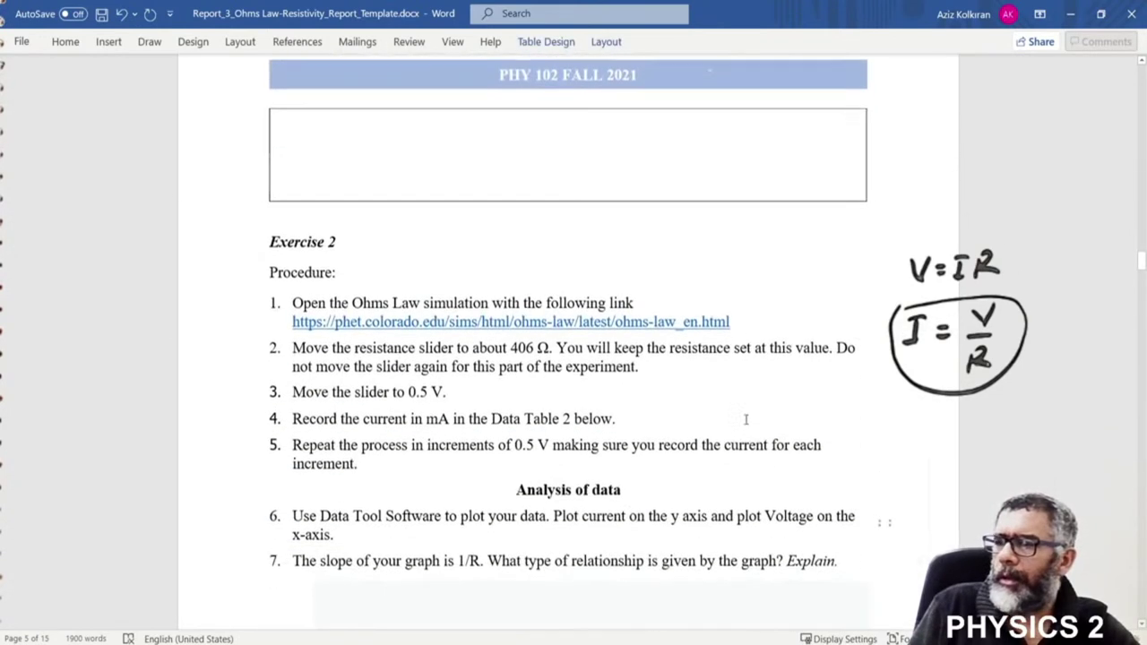
scroll(744, 420, down, 1)
scroll(747, 418, up, 1)
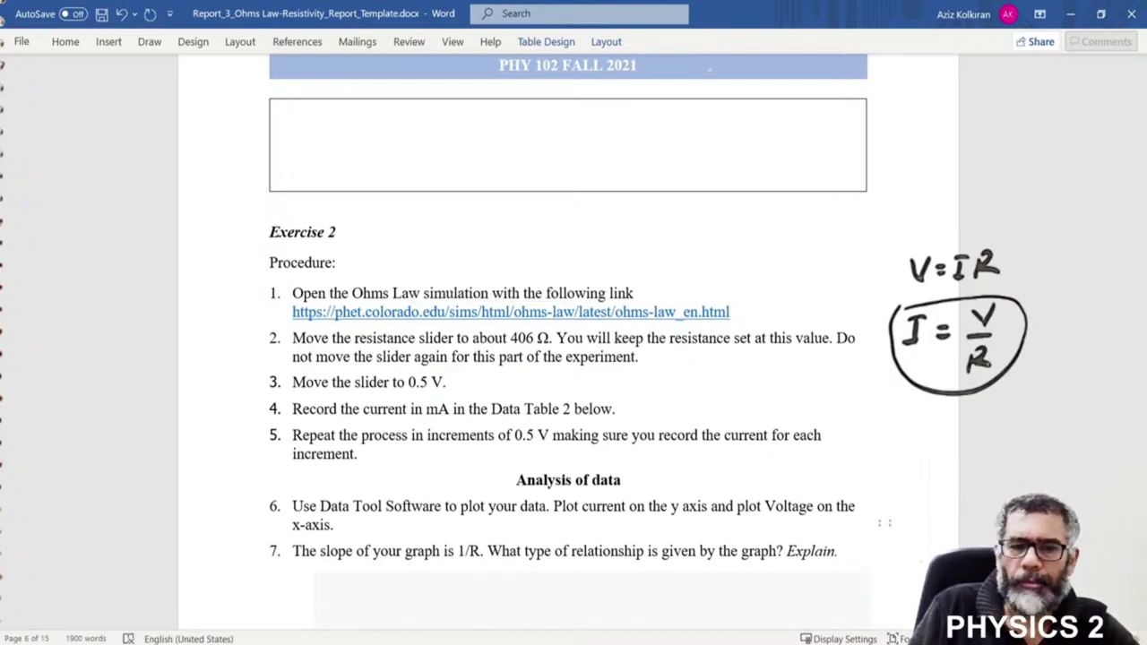
scroll(569, 323, down, 3)
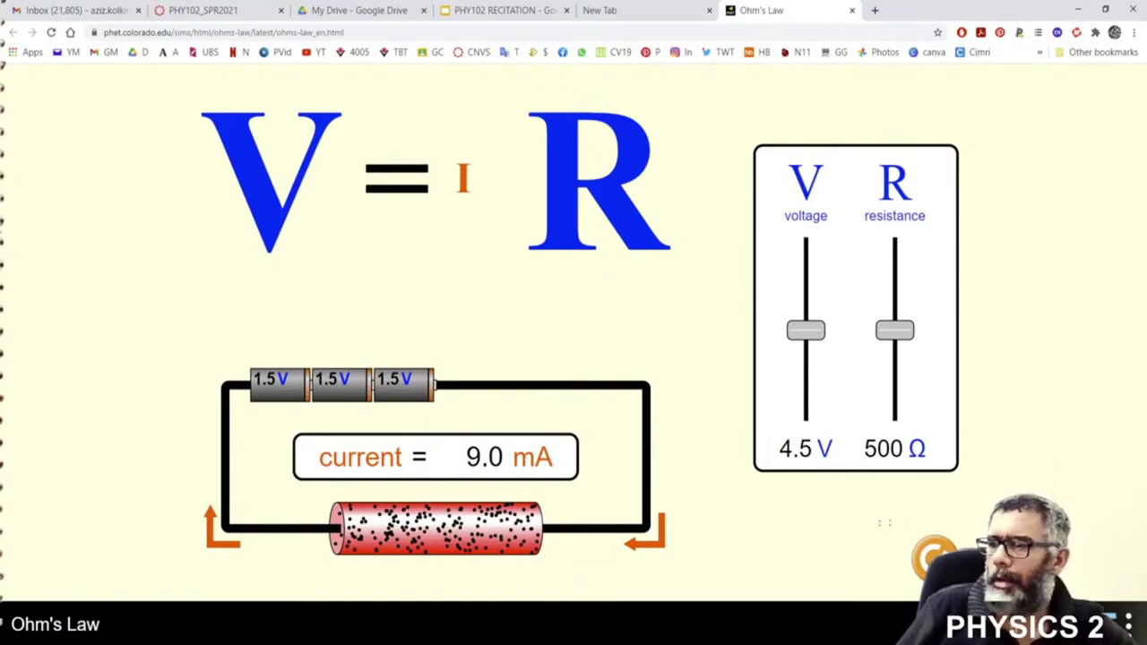
mouse_move(512, 632)
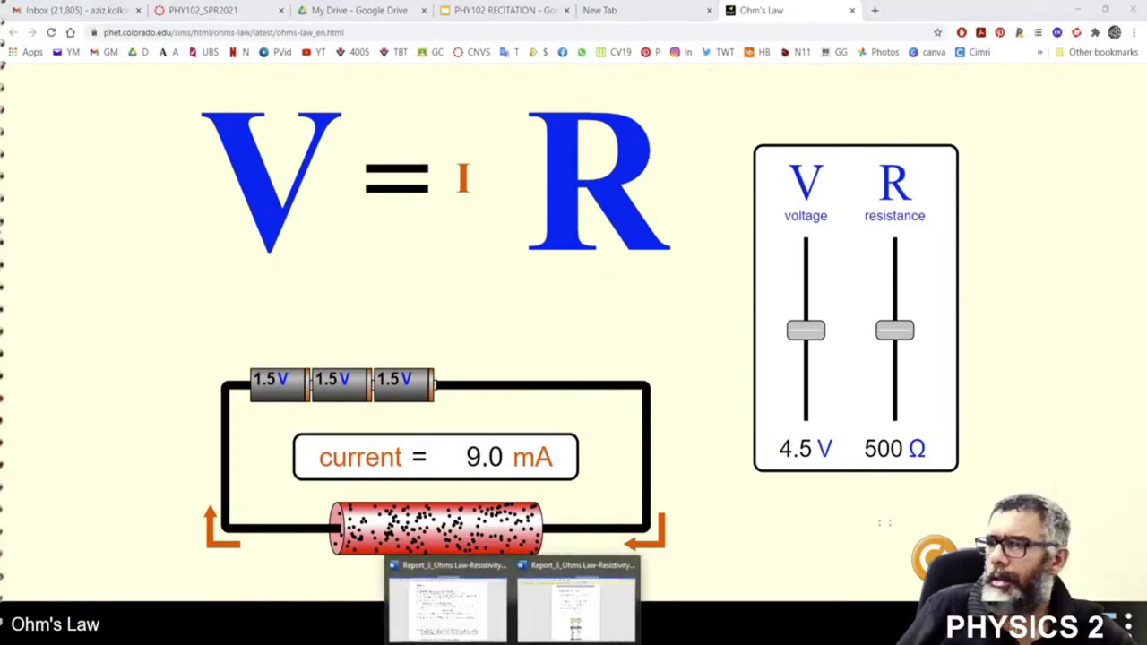
click(461, 627)
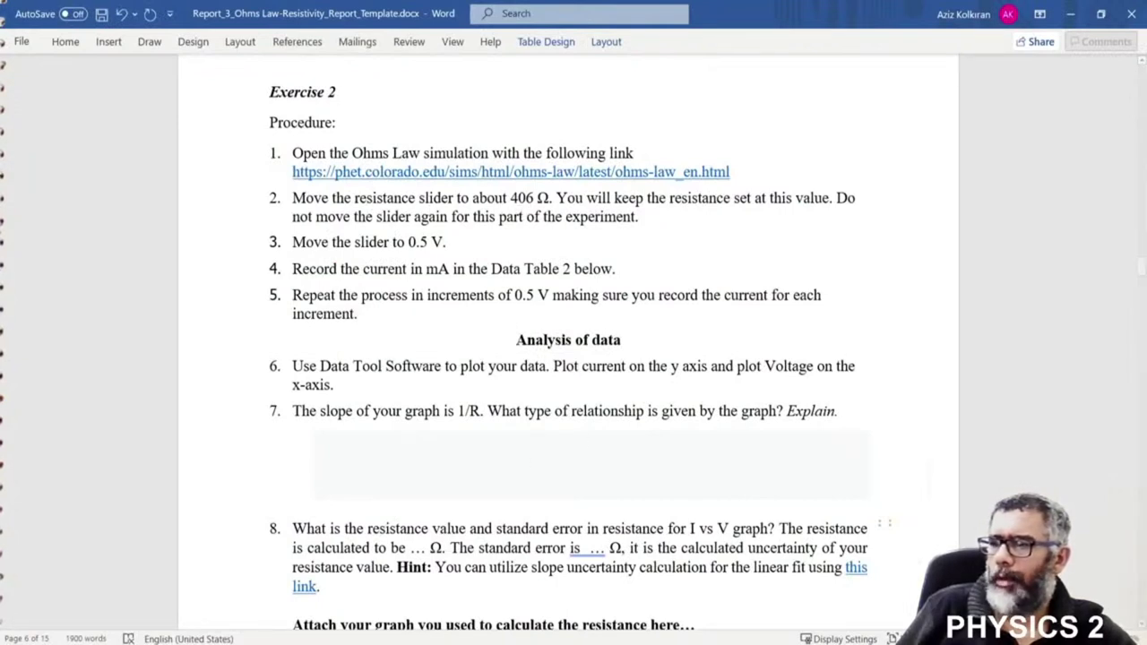
key(alt+Tab)
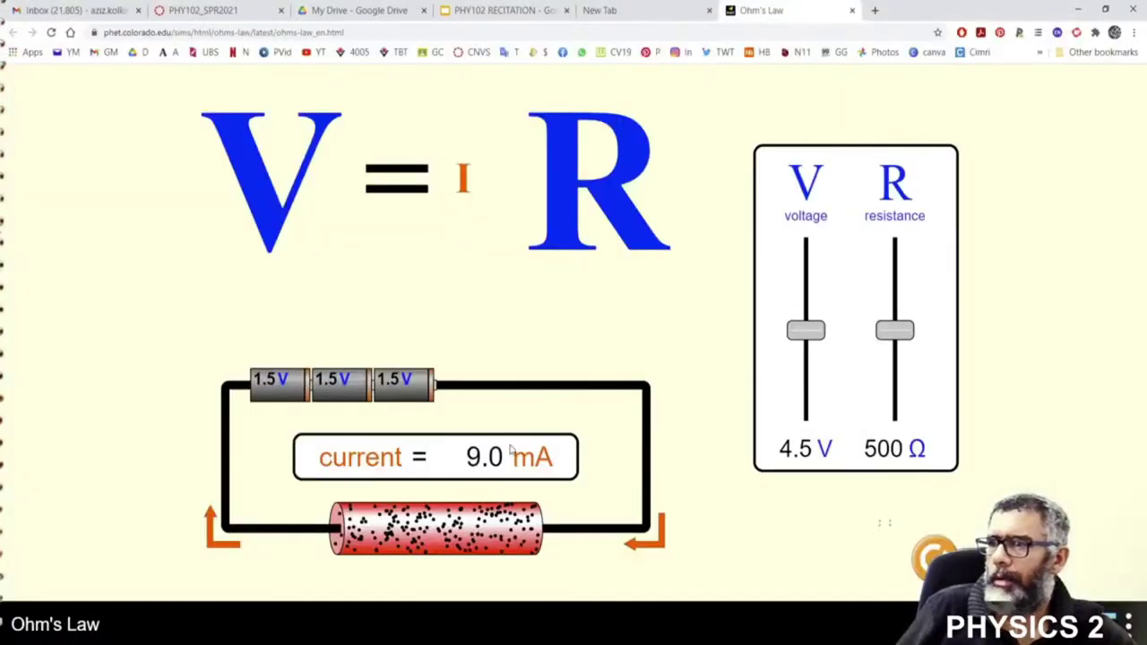
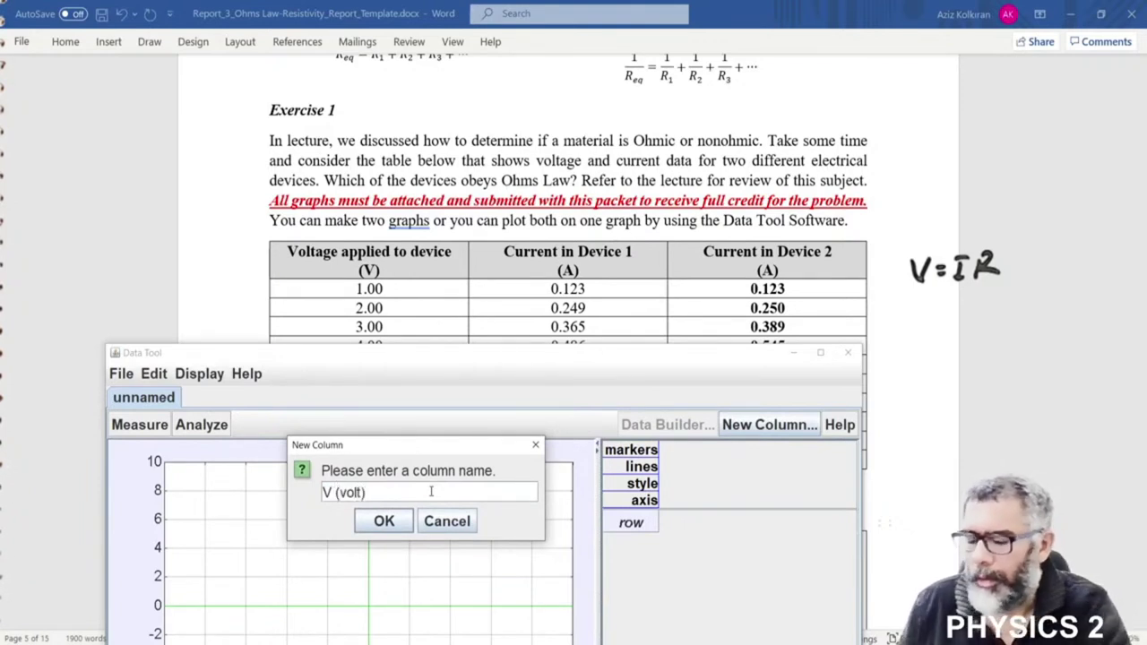
Try V (volt) as the first Data Tool column's name, and replace it with V volt without the parentheses
click(403, 530)
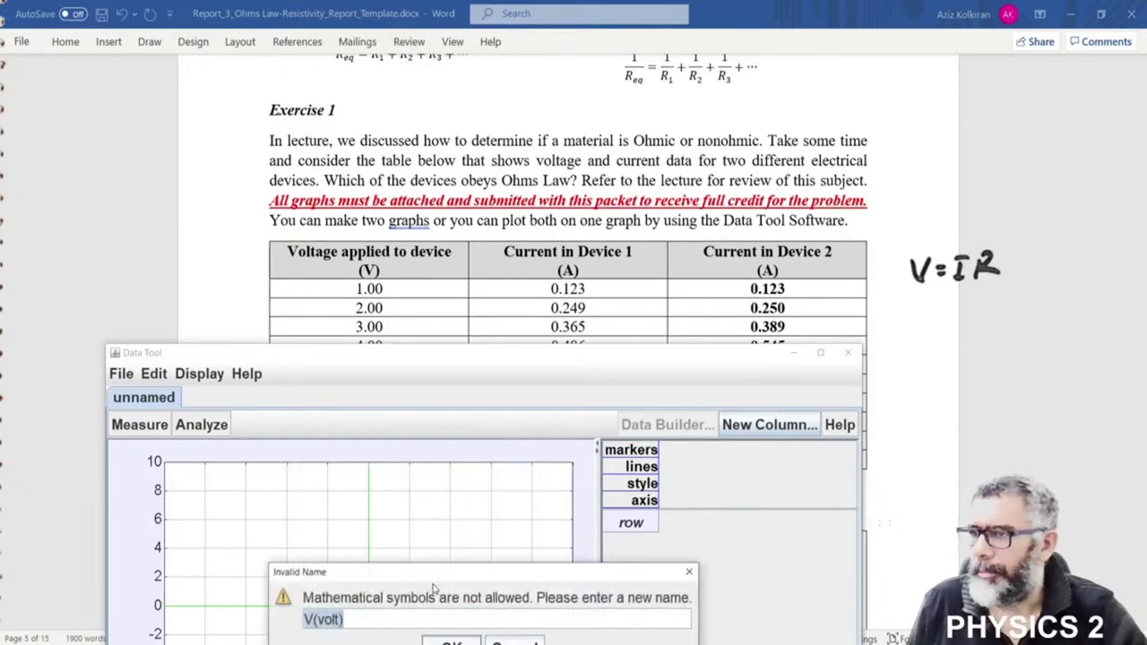
click(371, 552)
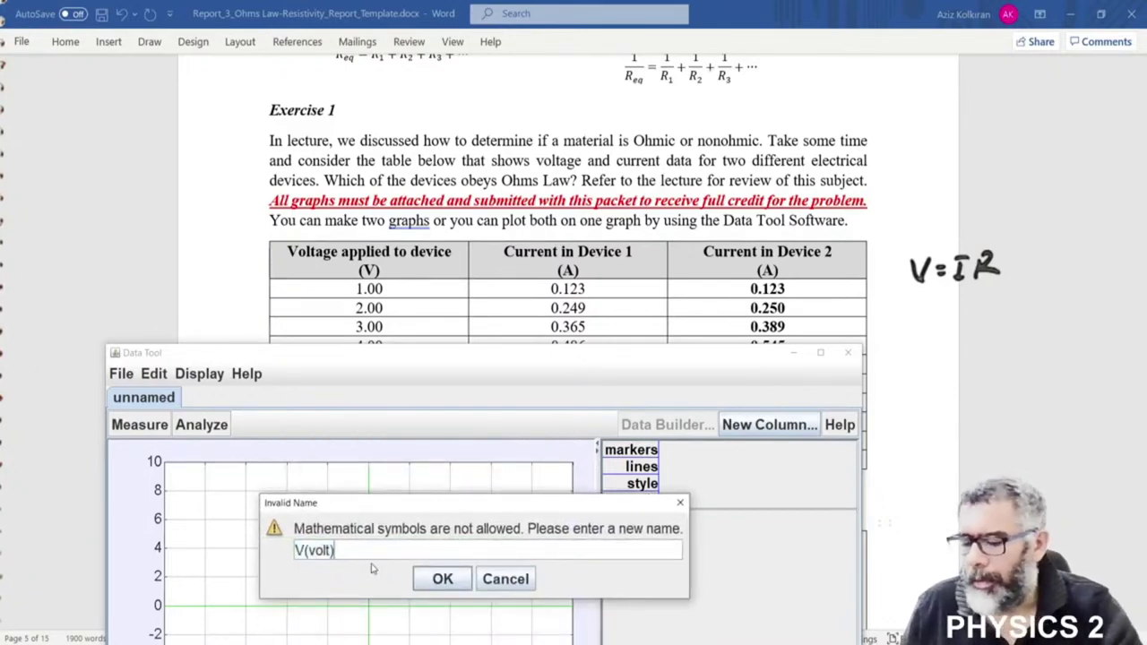
key(BackSpace)
key(BackSpace)
key(BackSpace)
key(BackSpace)
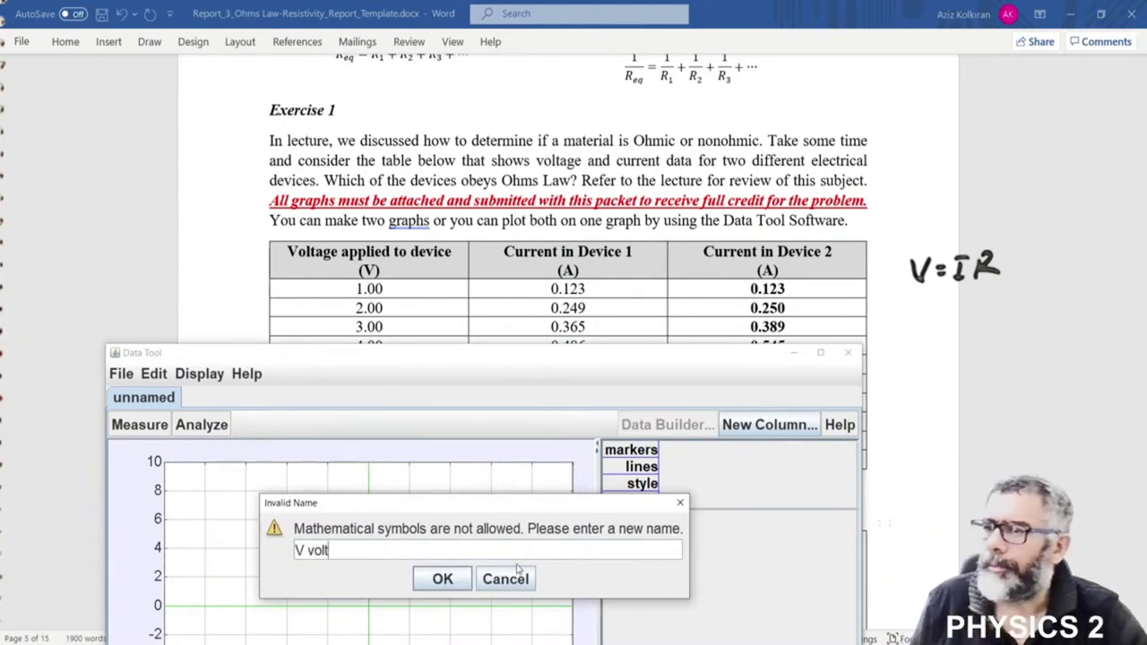
click(443, 579)
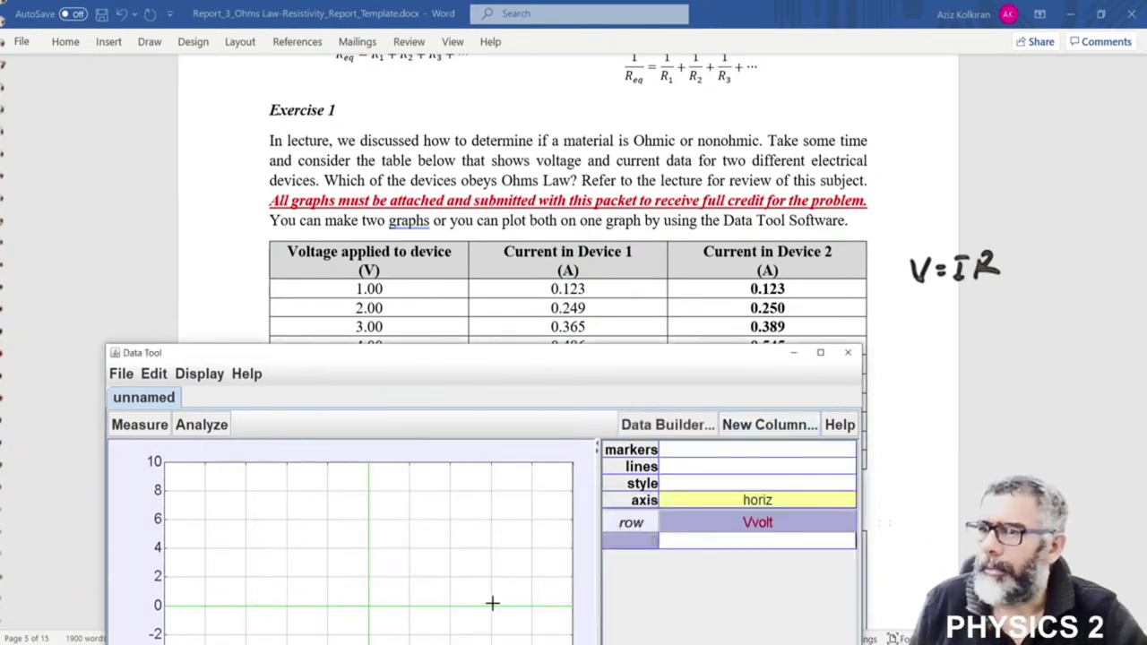
Add a second column named I1 to the data table
click(793, 428)
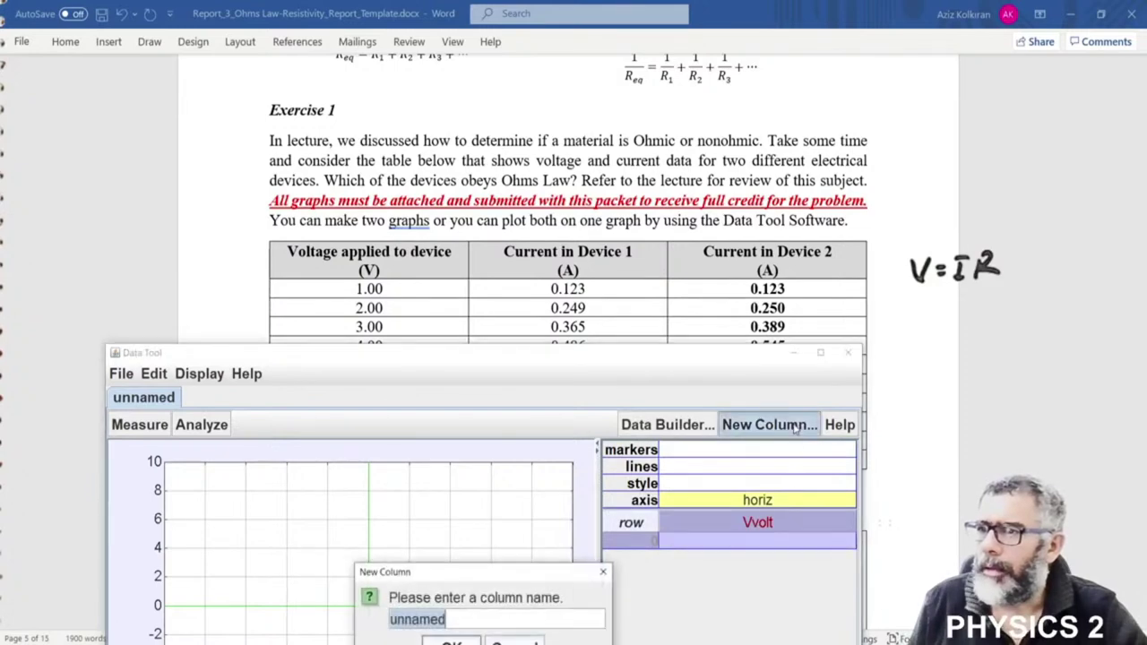
drag(487, 580, 411, 430)
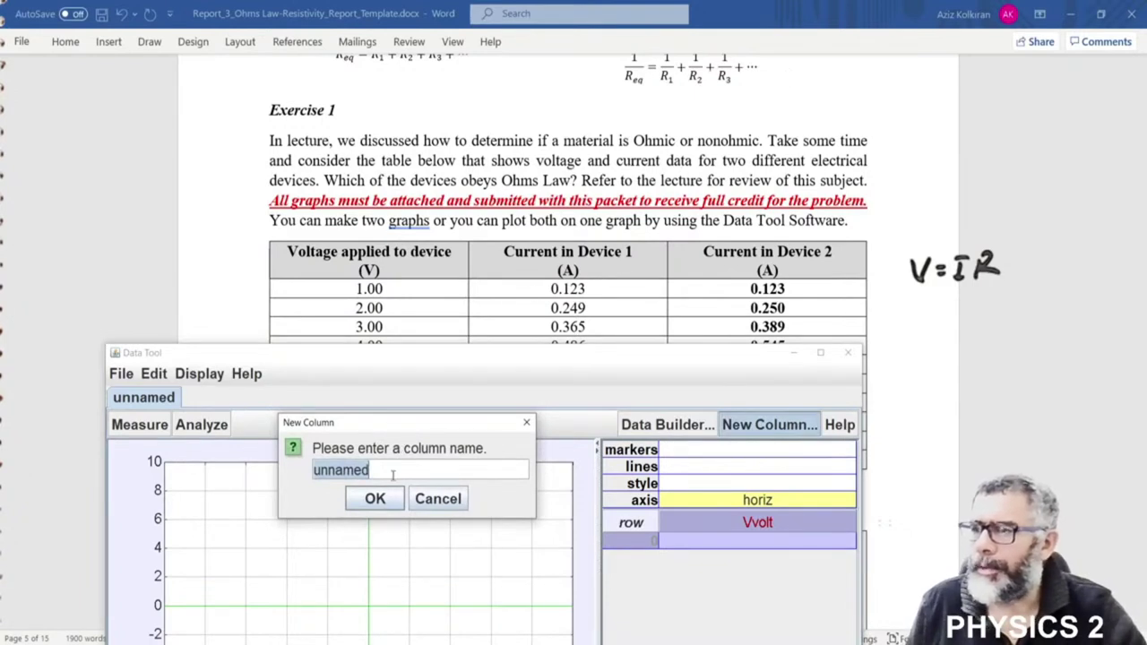
key(BackSpace)
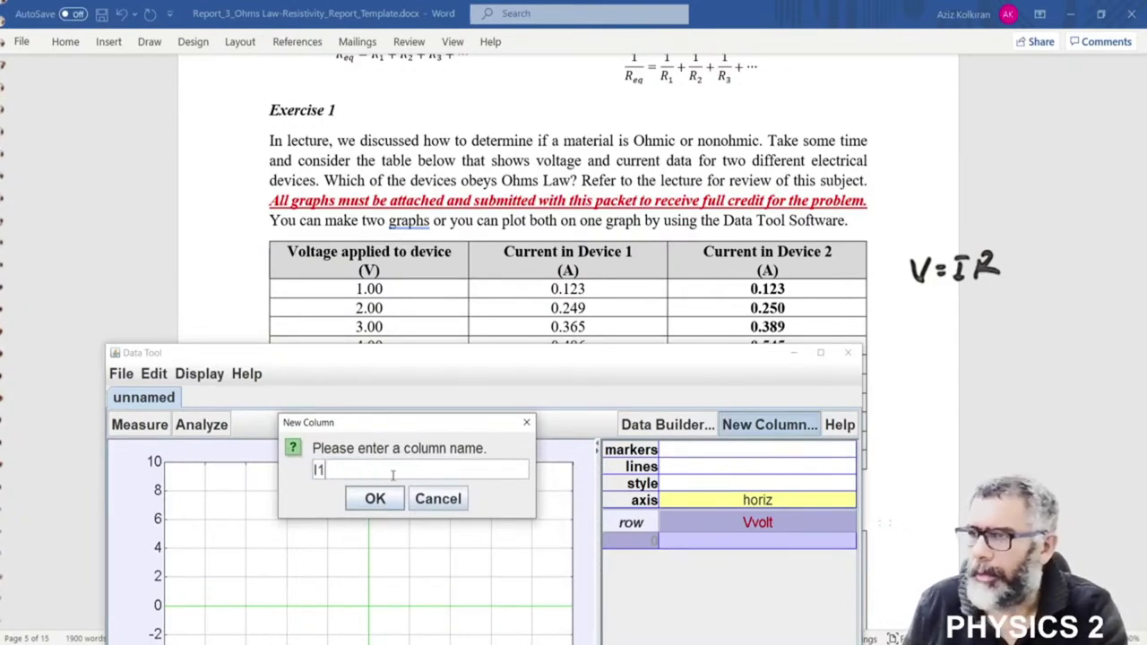
text(I1)
click(384, 507)
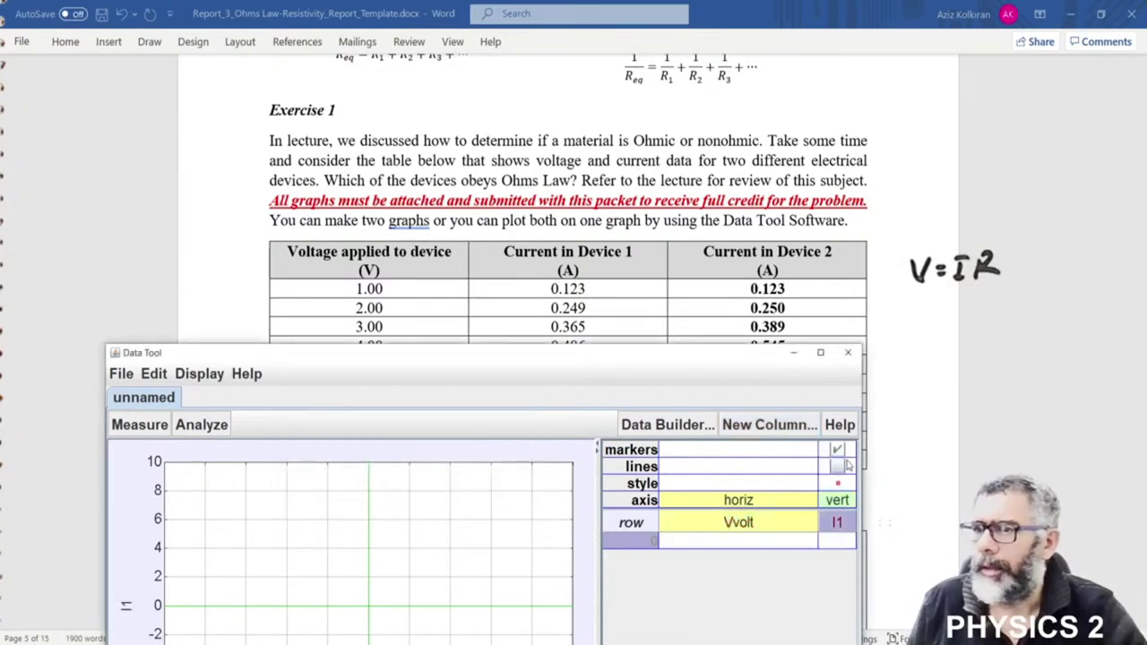
Add a third column named I2, and make I1 the horizontal axis variable with Vvolt as the vertical one
click(785, 427)
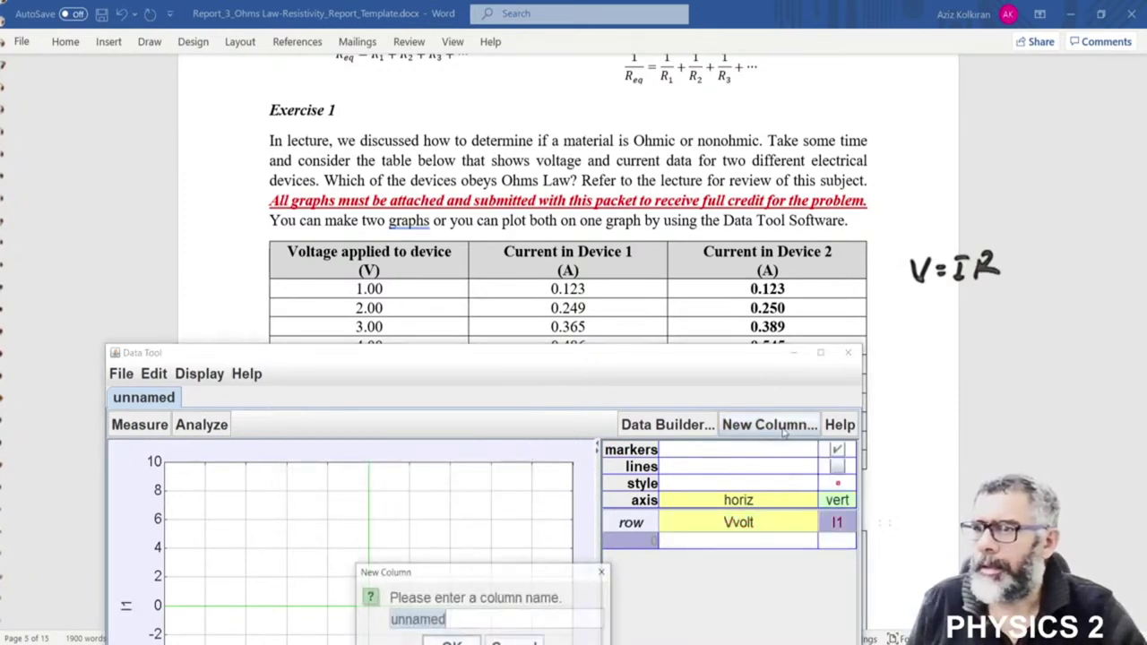
drag(502, 585, 482, 494)
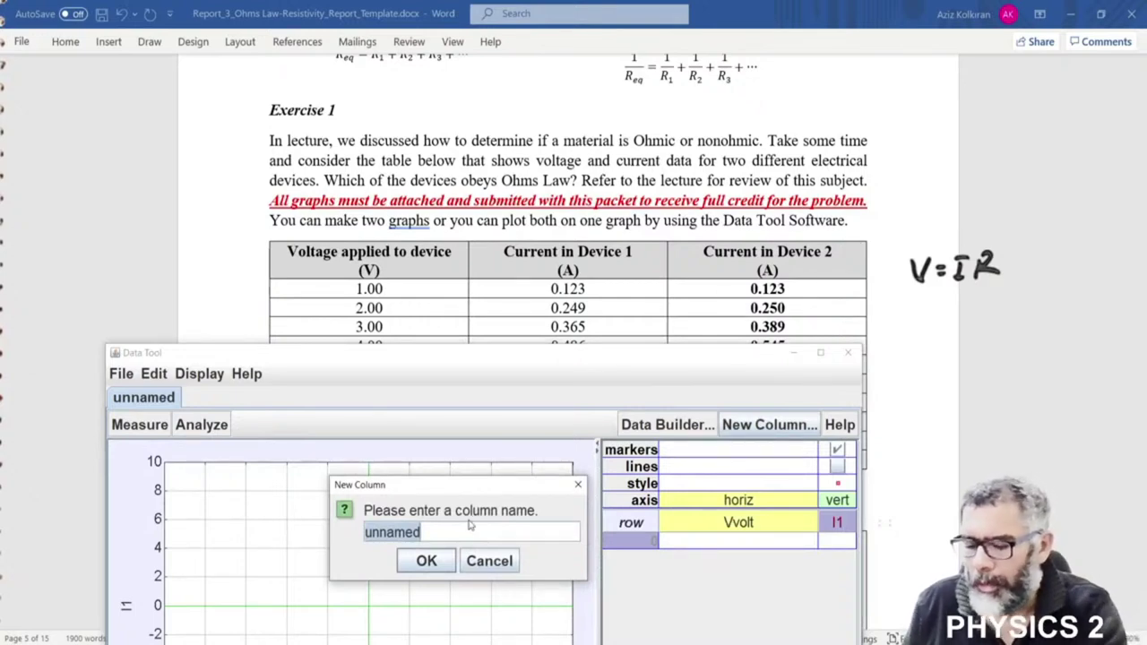
text(I2)
key(Return)
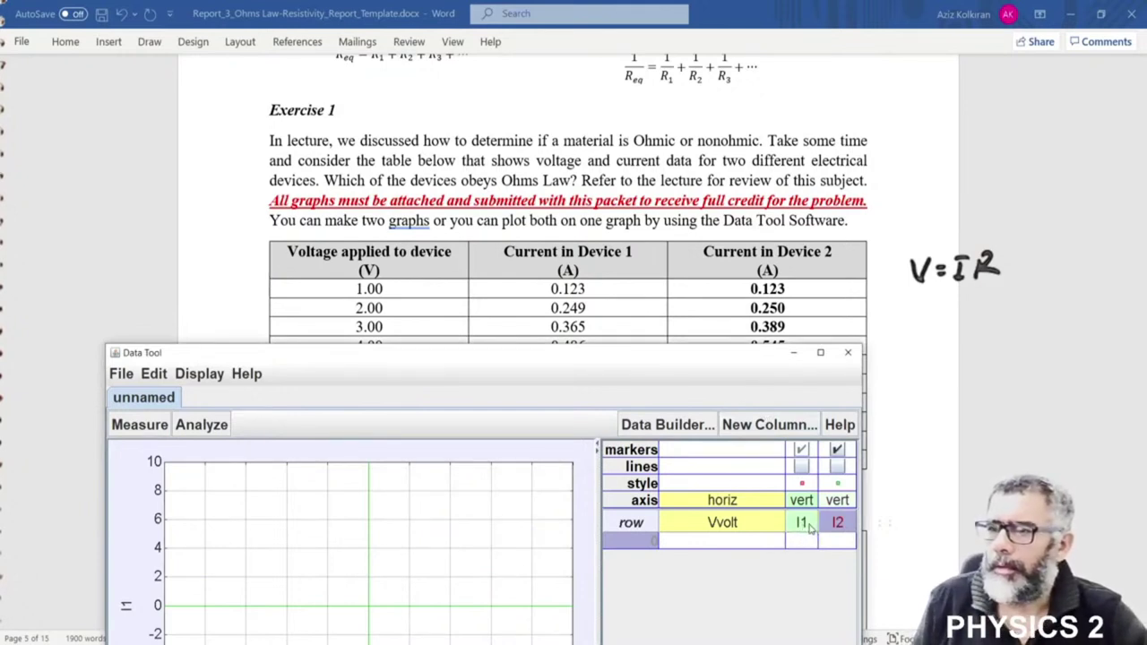
drag(809, 529, 686, 529)
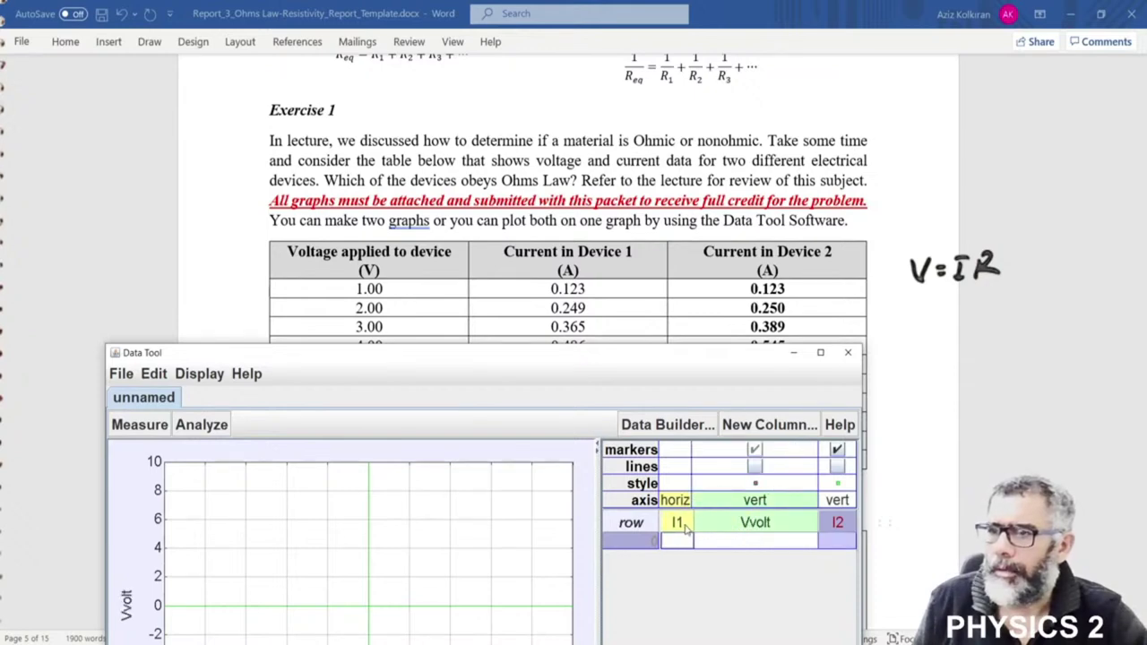
mouse_move(841, 531)
mouse_down()
mouse_move(711, 533)
mouse_move(838, 528)
mouse_up()
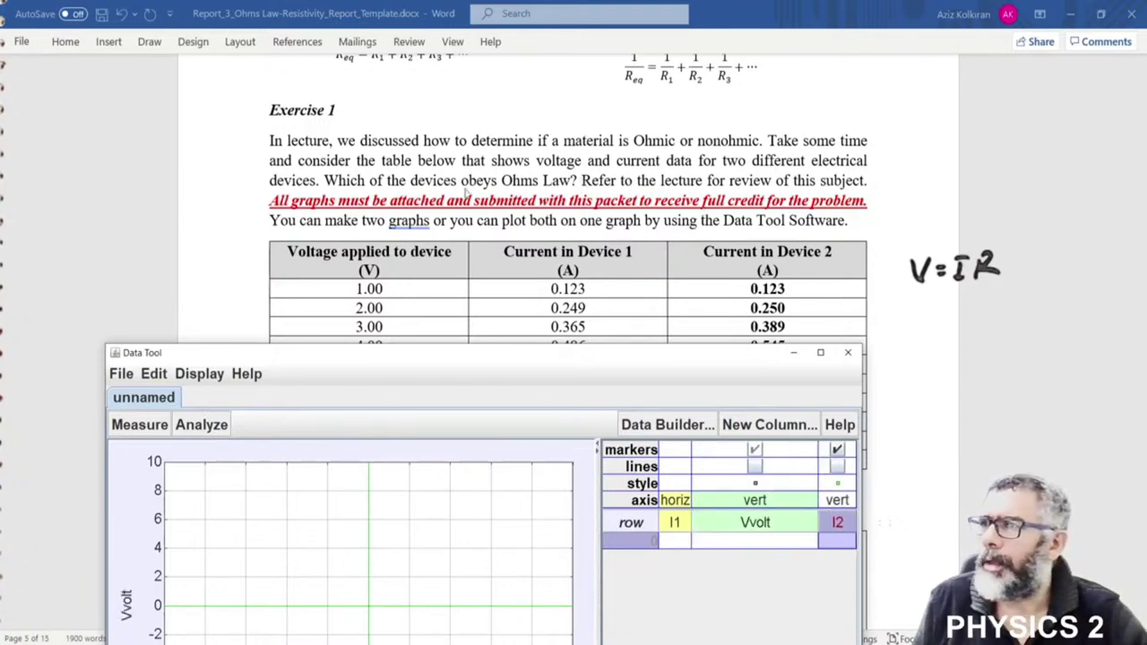
Check Data Table 1 in the report, then reorder the Data Tool columns so Vvolt is horizontal and I1 and I2 are vertical
click(415, 182)
scroll(502, 265, down, 1)
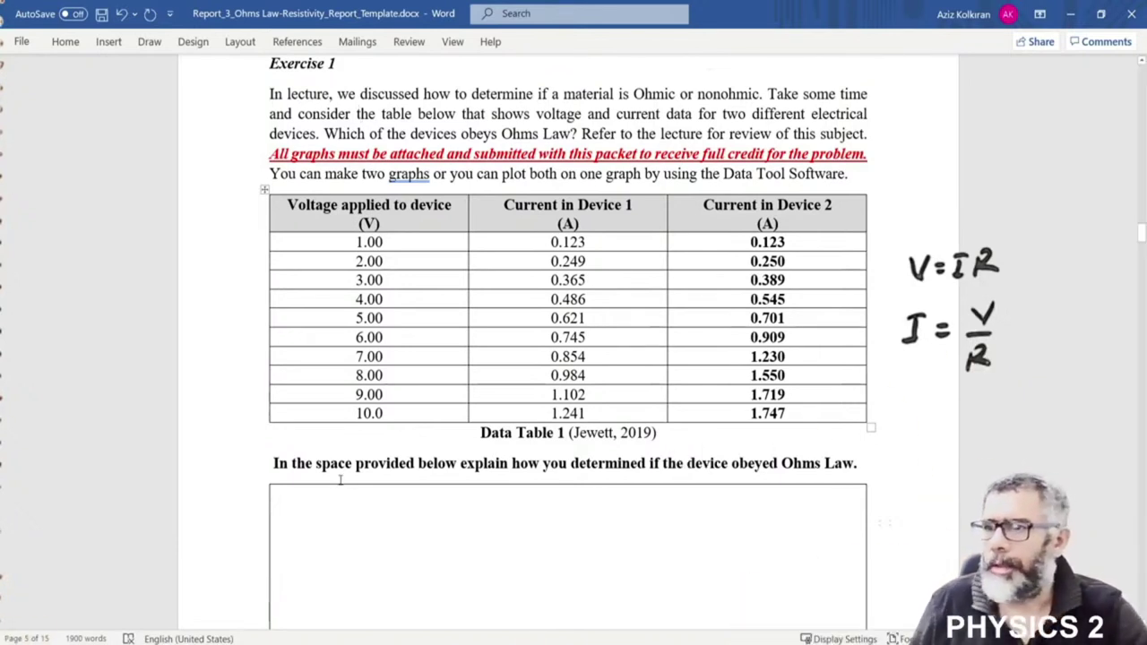
key(alt+Tab)
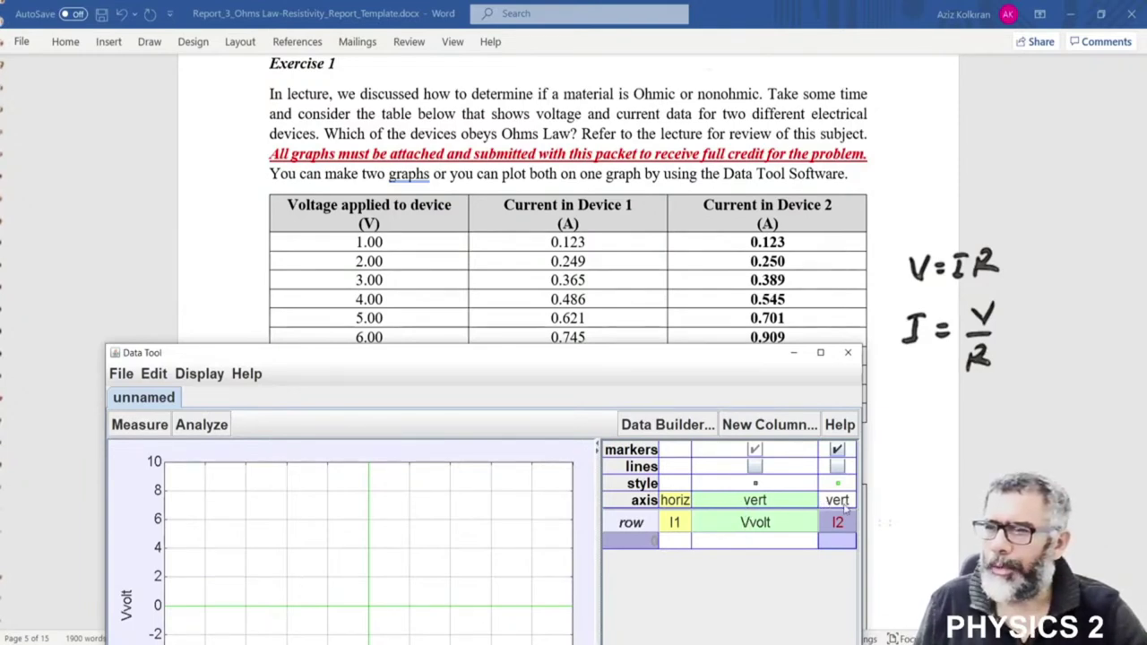
drag(840, 528, 674, 534)
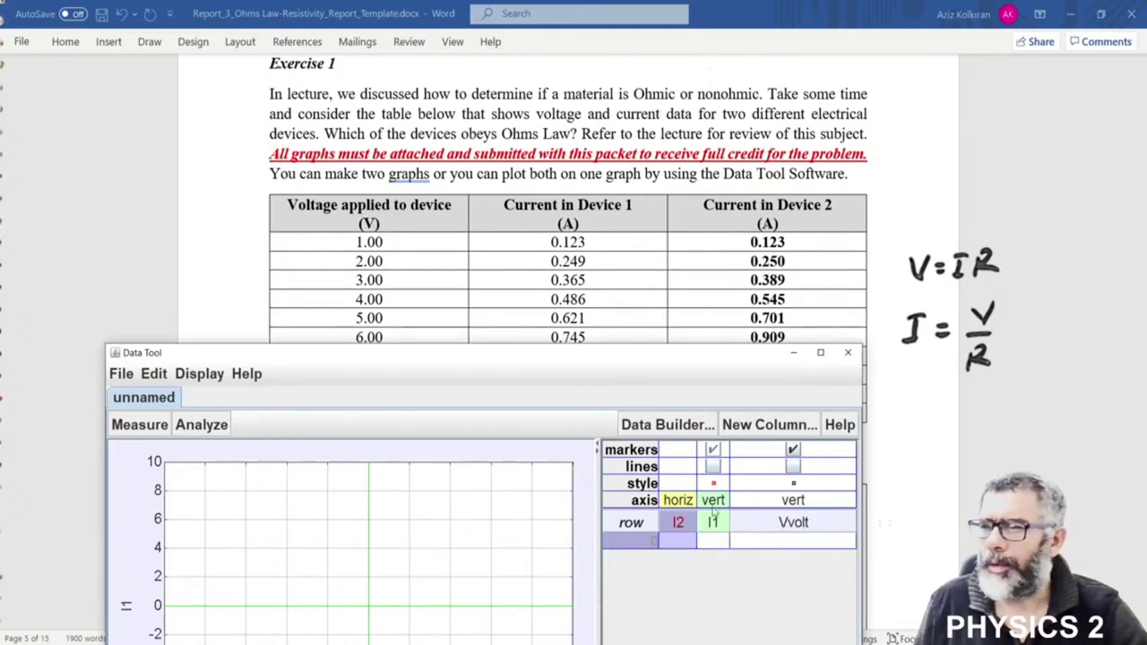
drag(778, 530, 812, 523)
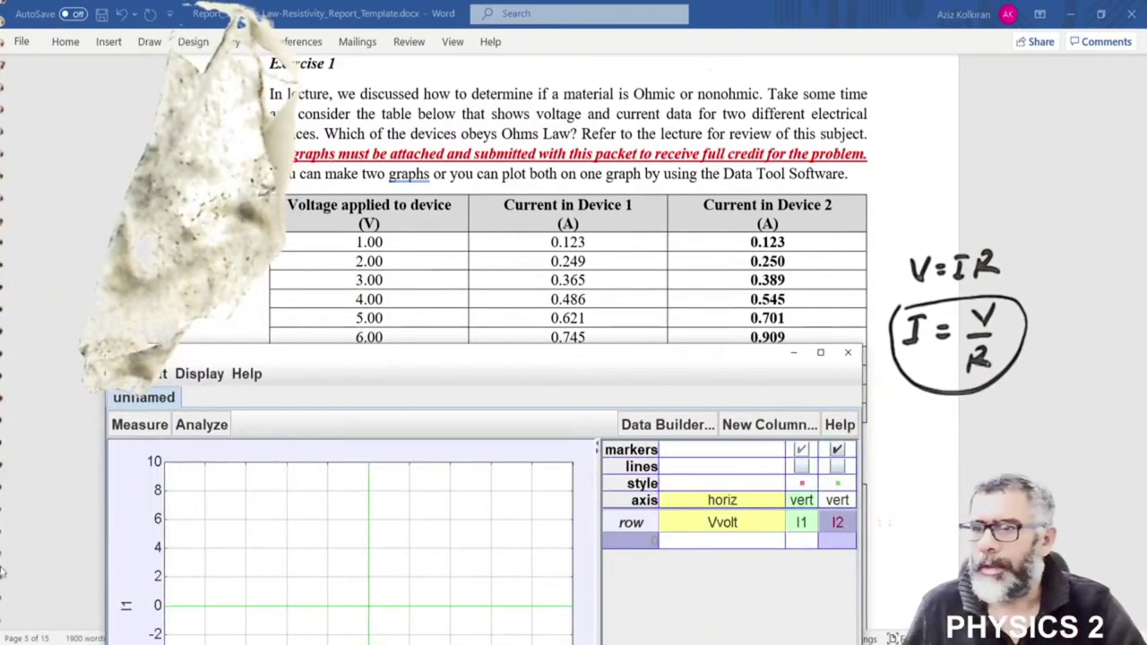
Enter the first data row's voltage as 1 and its I1 current as 0.123
click(762, 541)
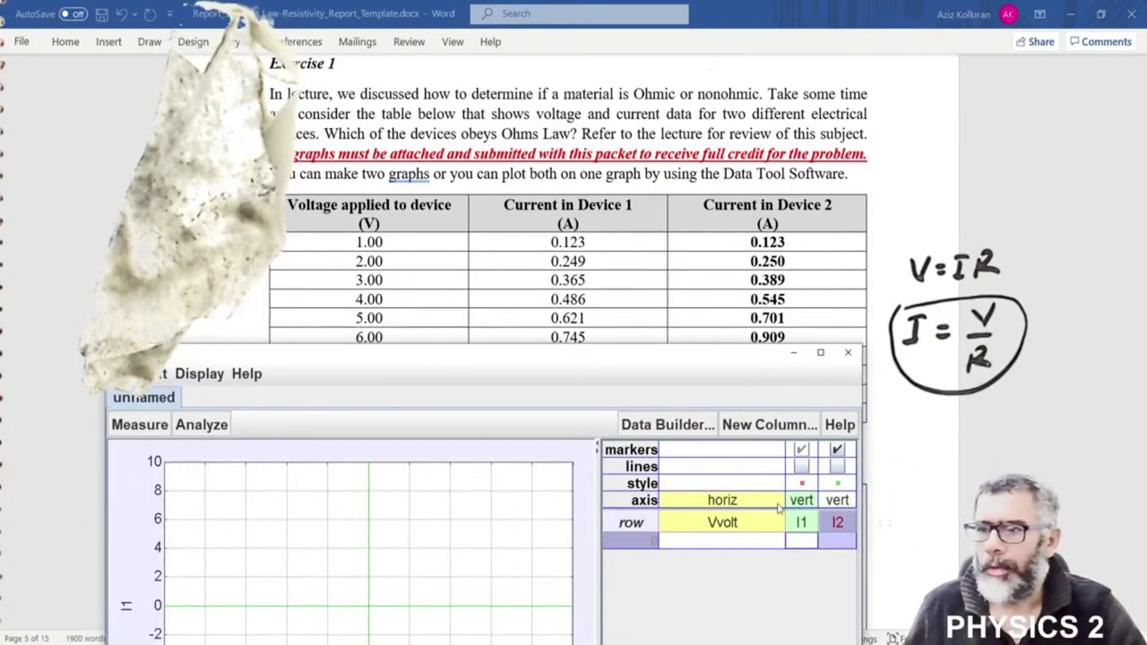
click(716, 542)
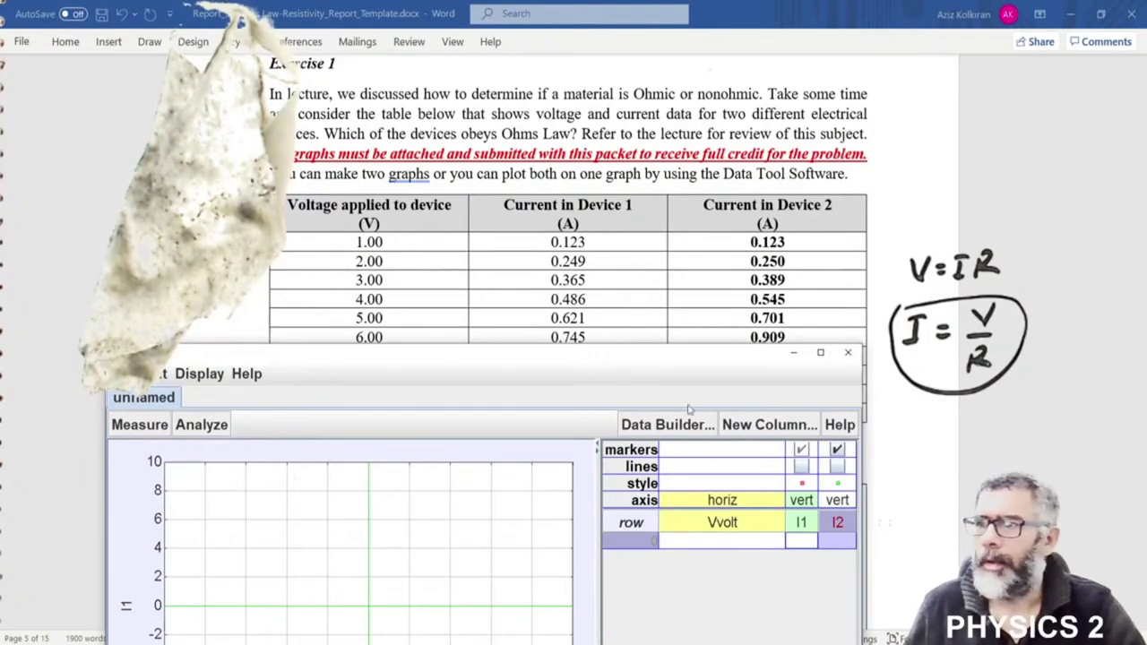
click(741, 544)
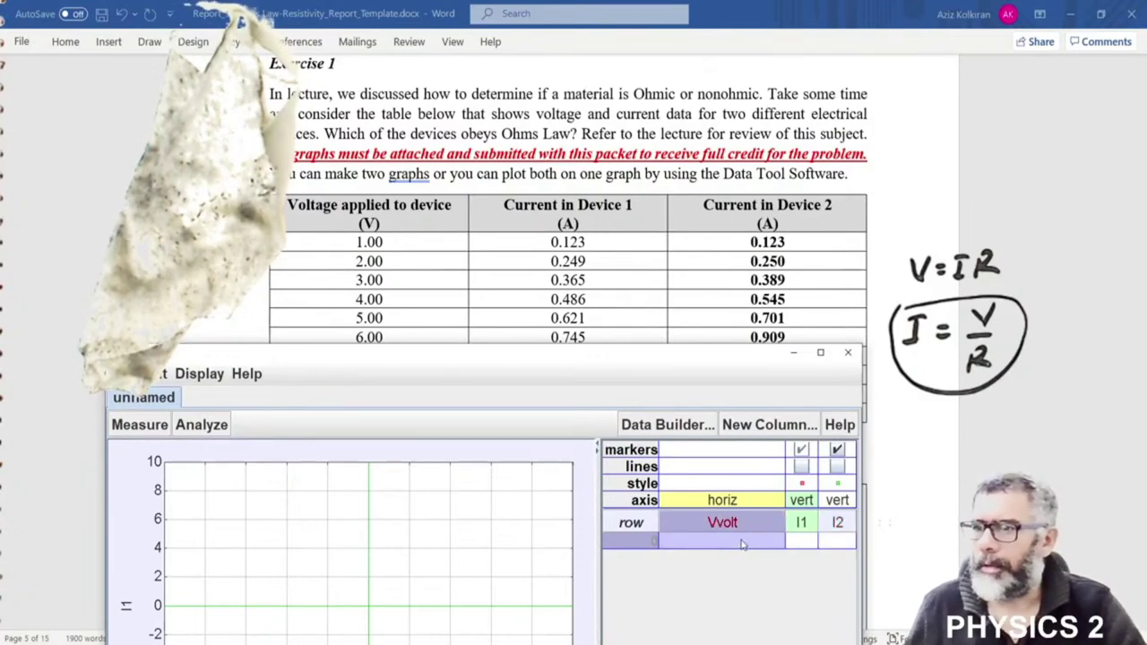
click(741, 544)
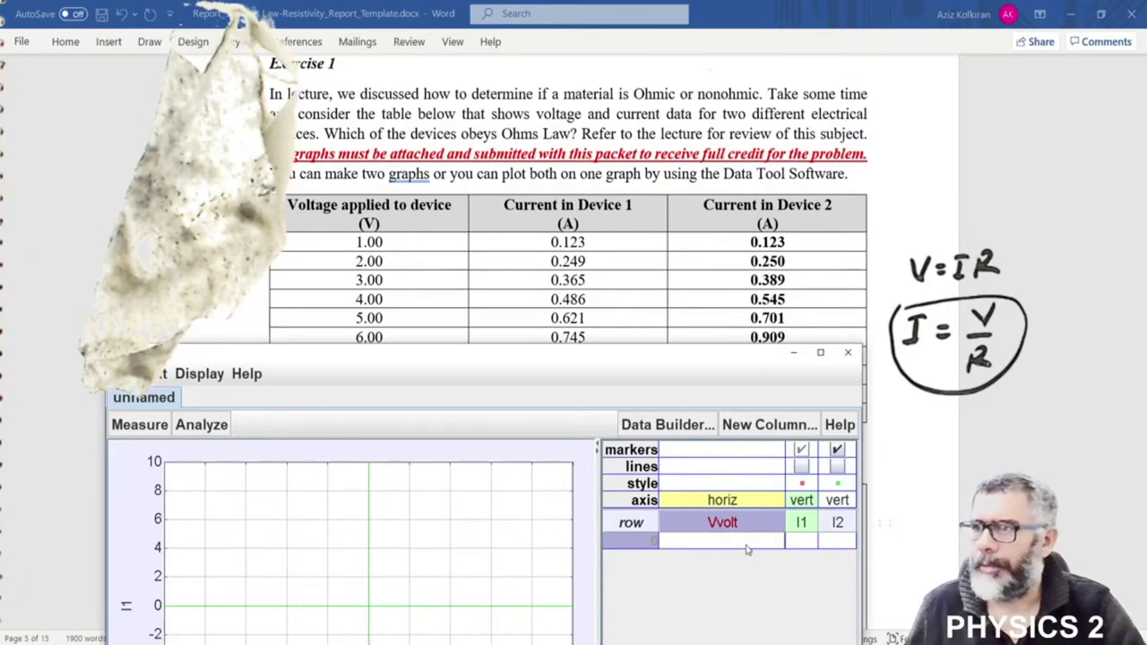
text(1)
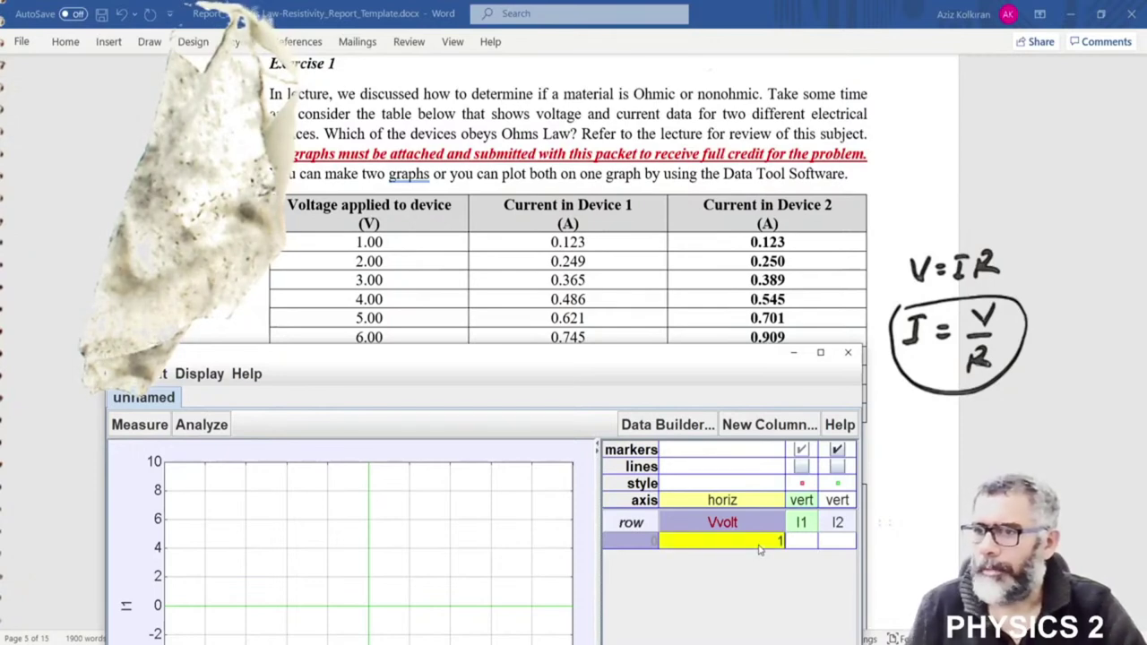
key(Tab)
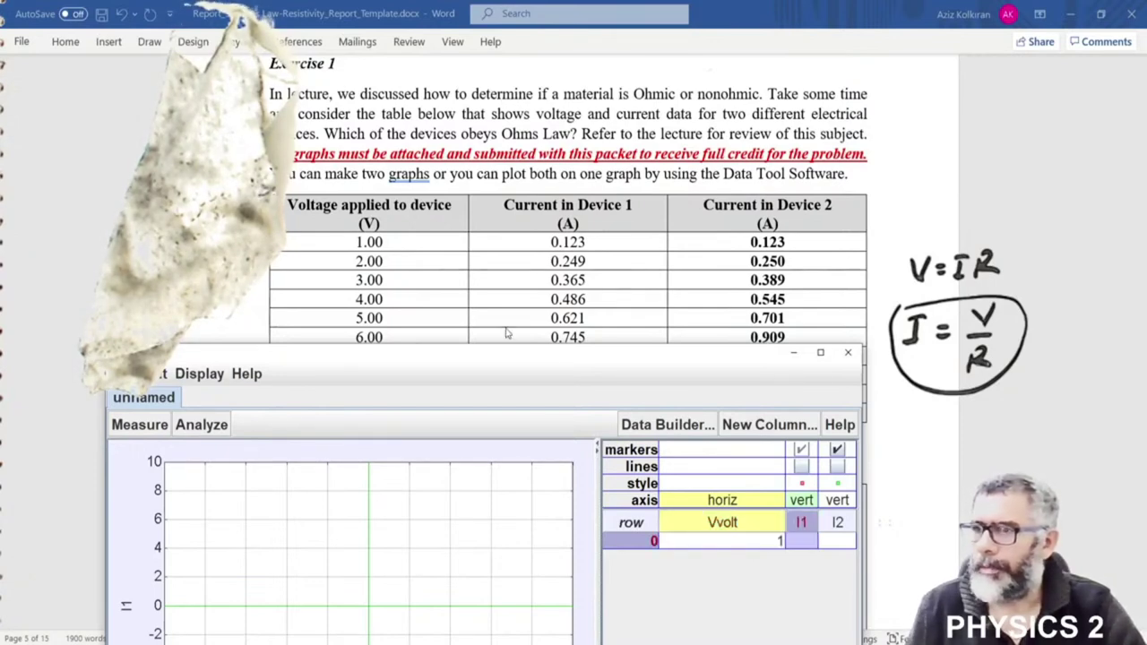
click(809, 546)
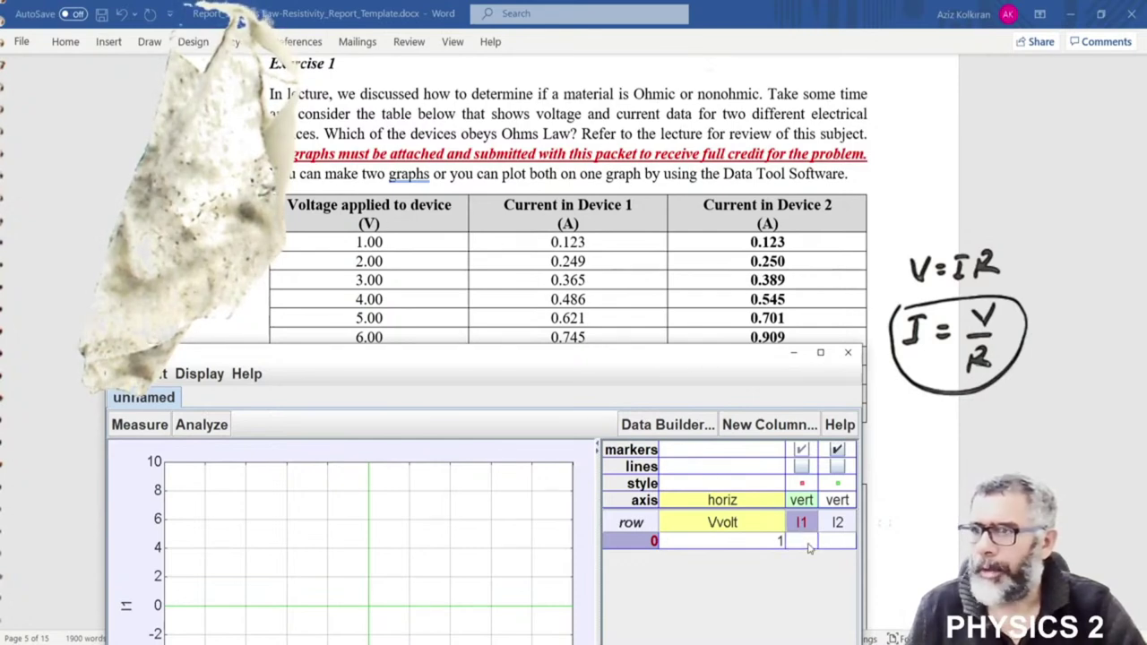
text(0.12)
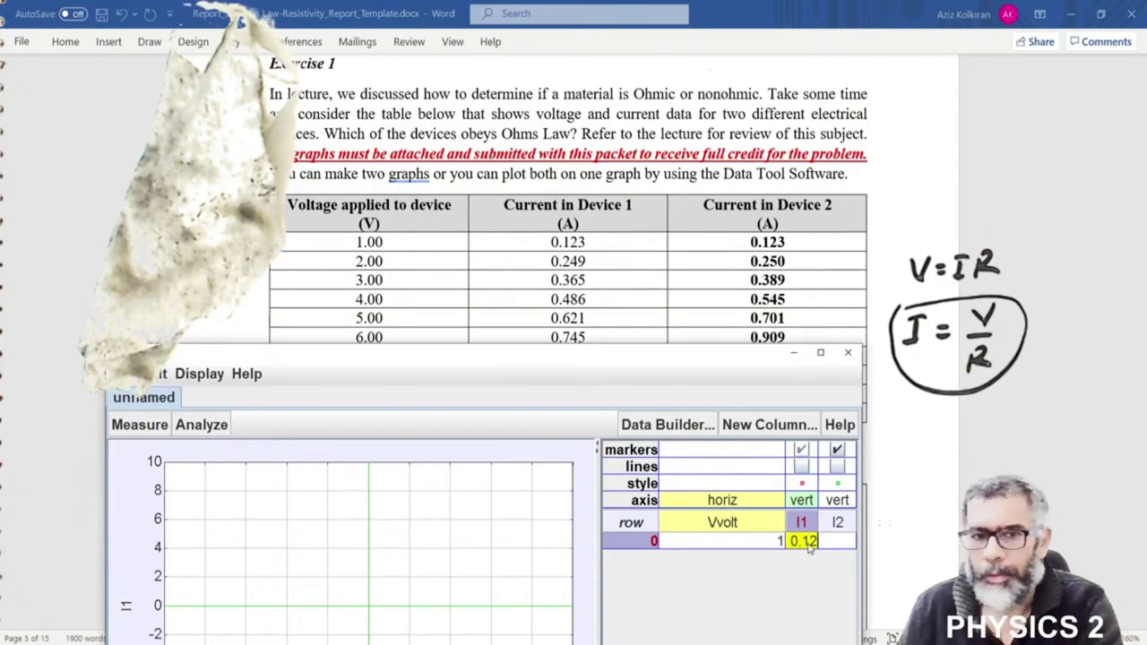
text(3)
key(Return)
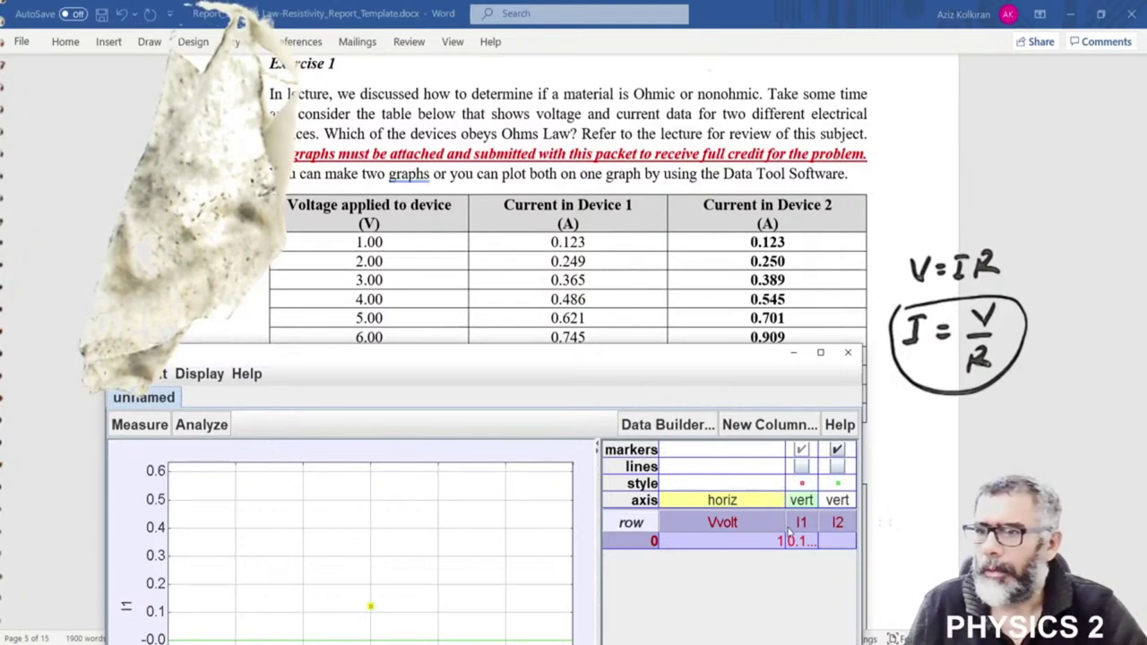
Narrow the Vvolt column to widen the current columns, and enter 0.123 as the first row's I2 current
drag(786, 534, 740, 535)
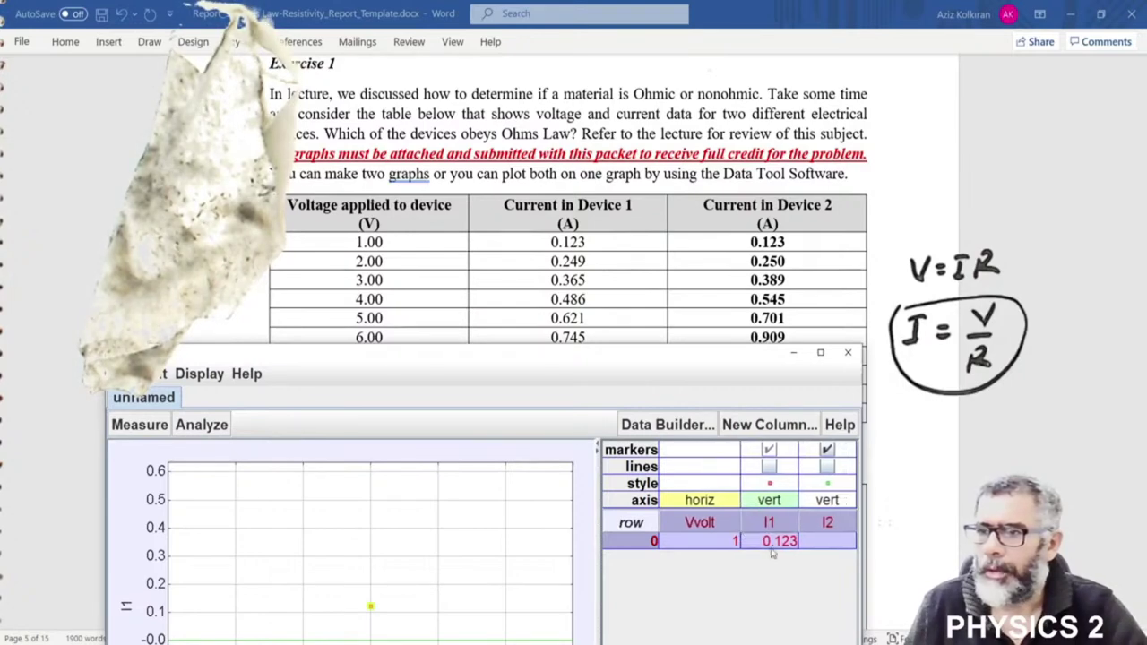
click(842, 547)
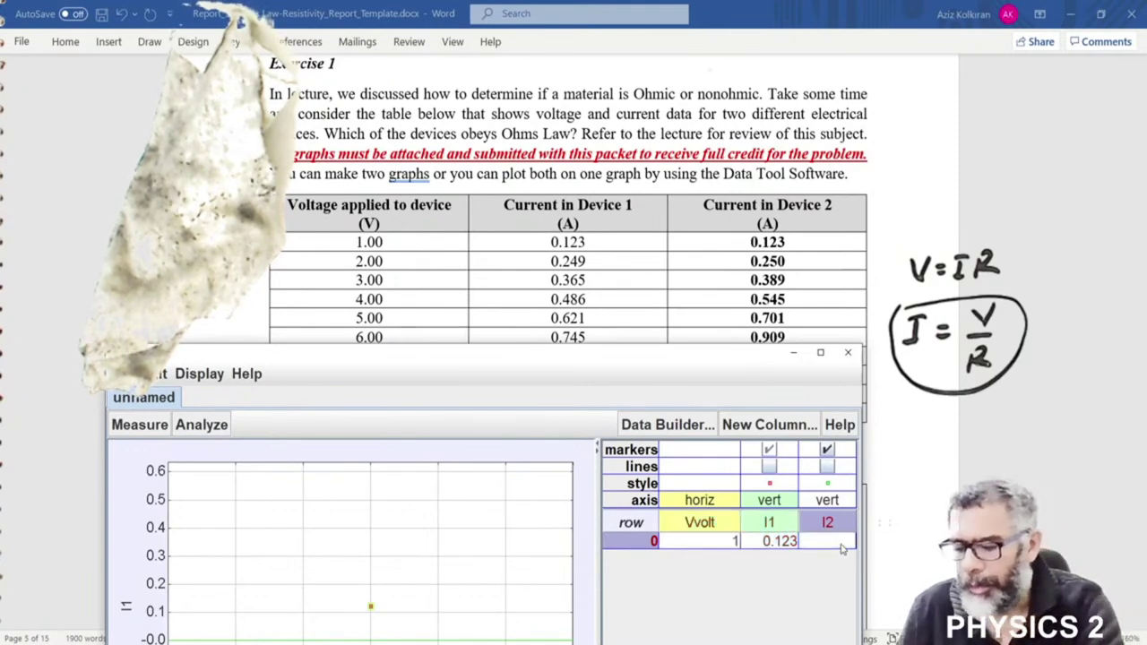
text(0.123)
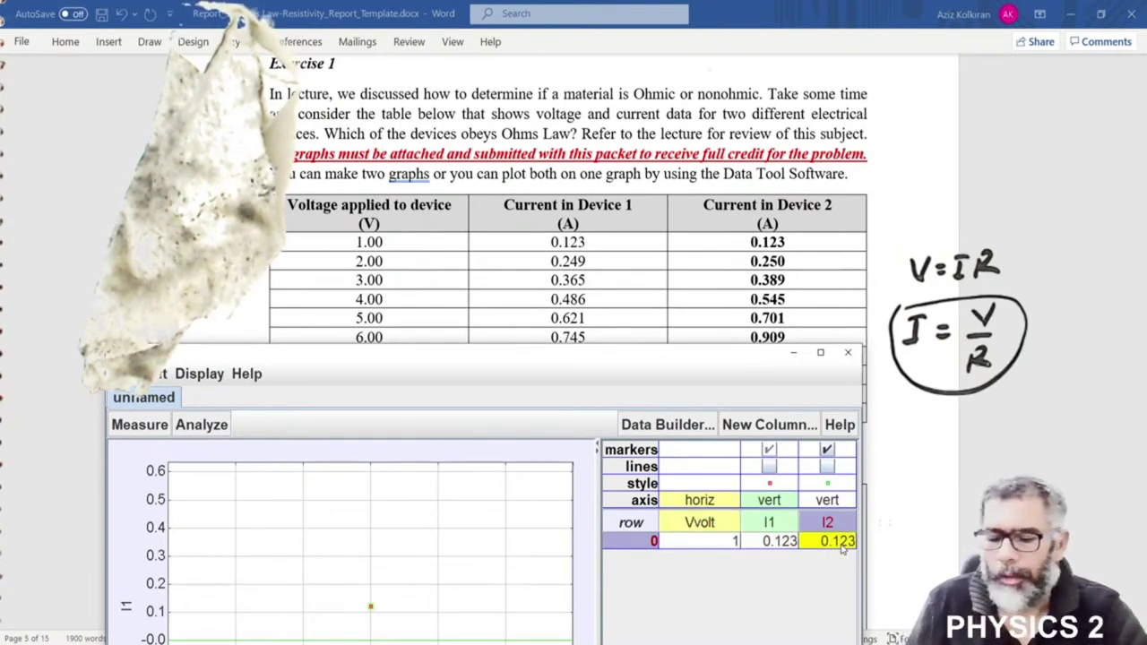
key(Return)
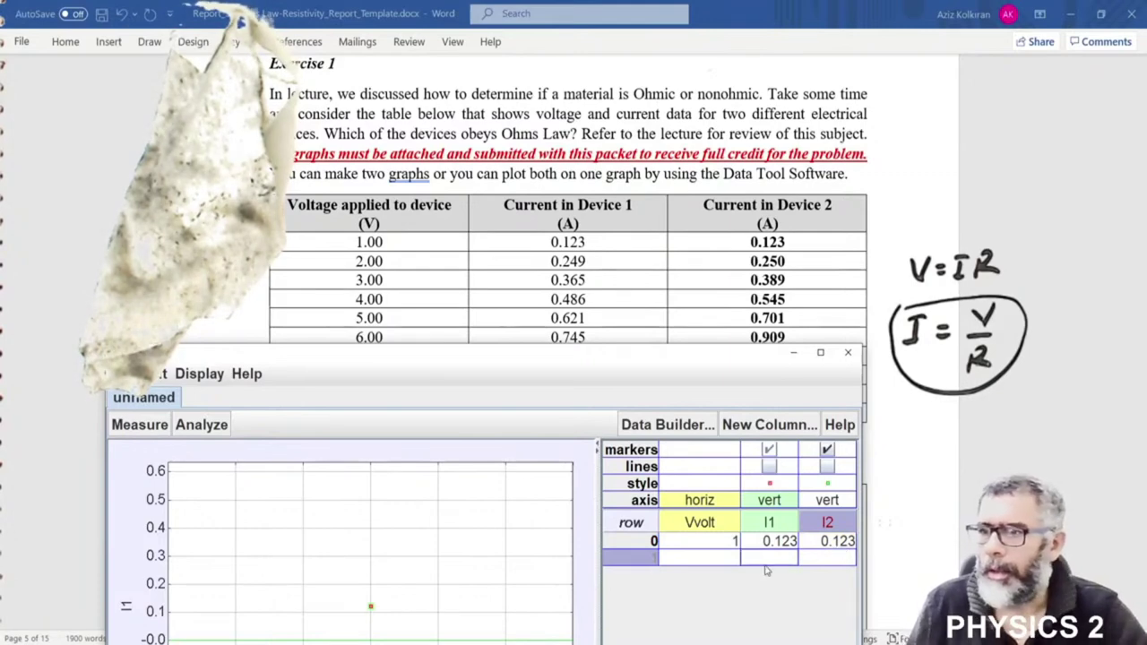
Fill the second data row with Vvolt 2, I1 0.249 and I2 0.250
click(722, 559)
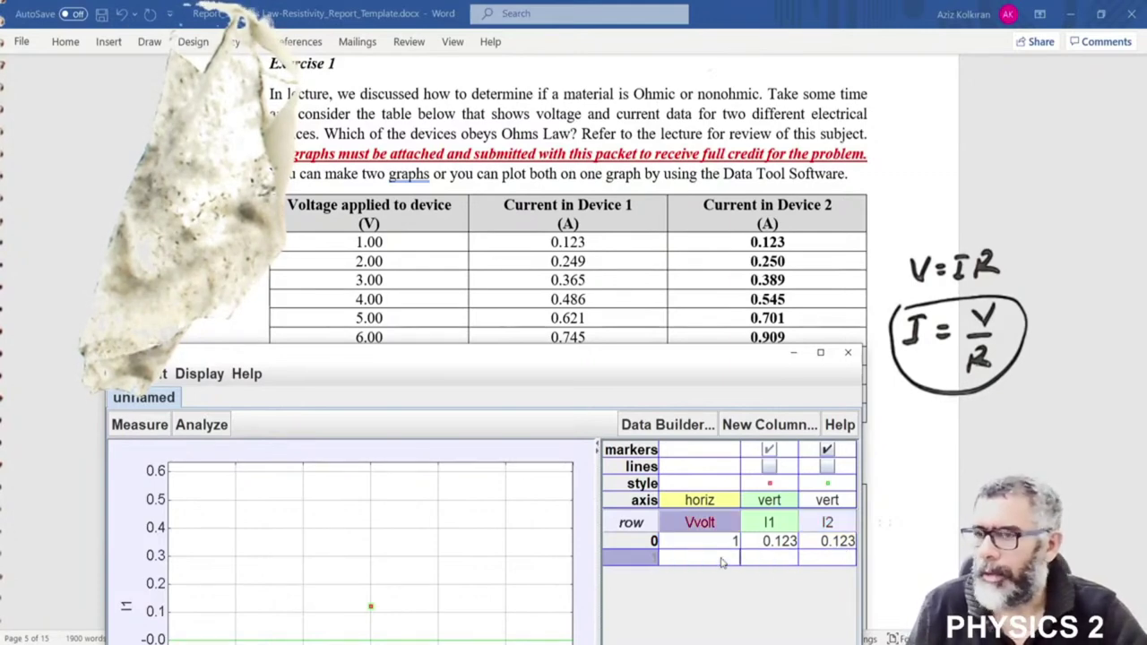
text(2)
click(768, 563)
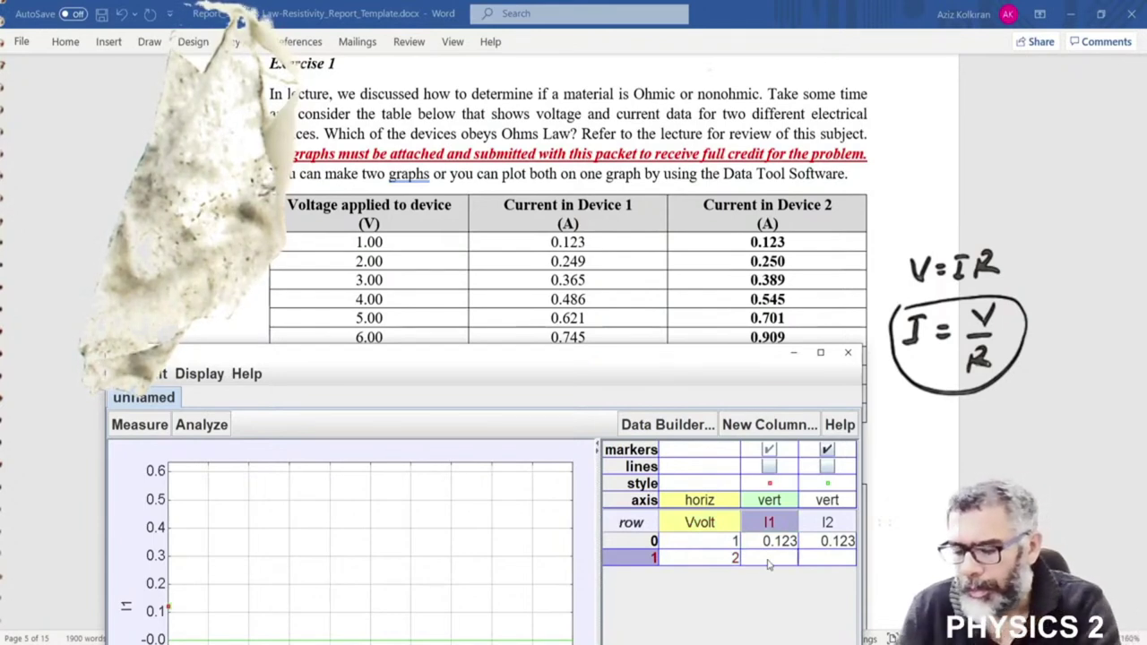
text(0.2)
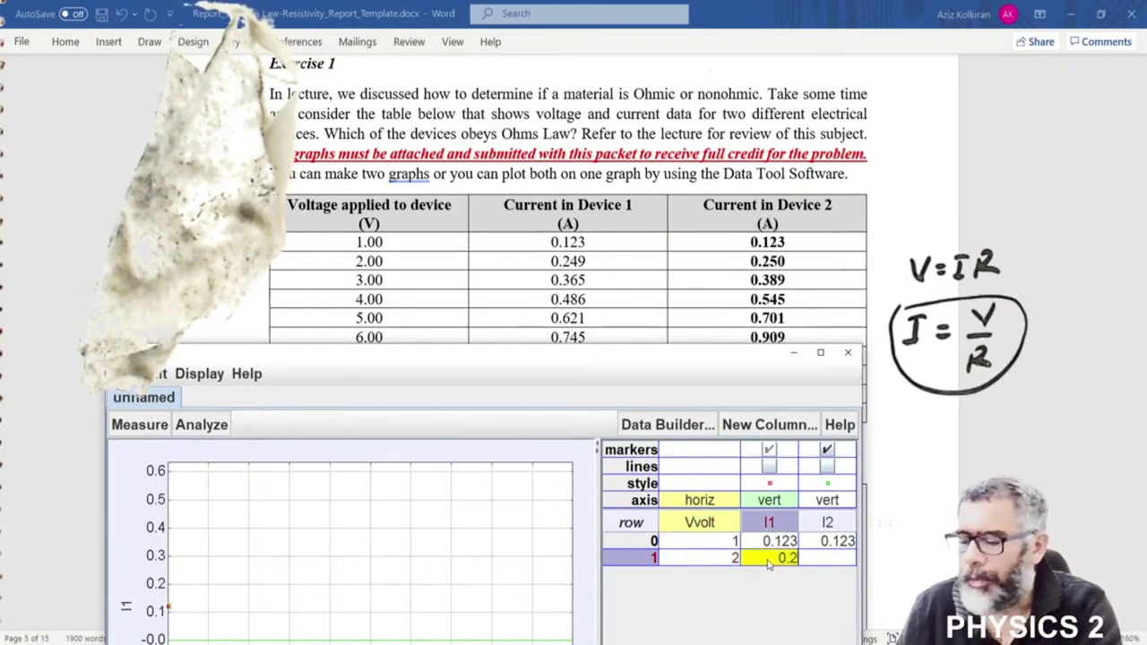
text(49)
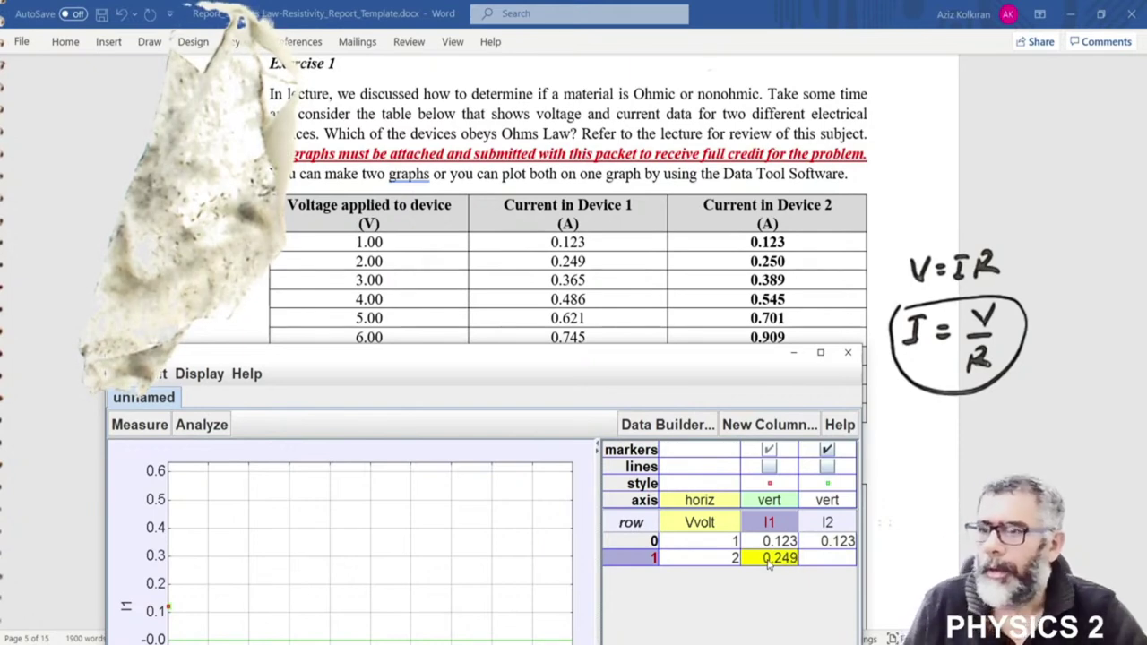
click(825, 562)
text(0.250)
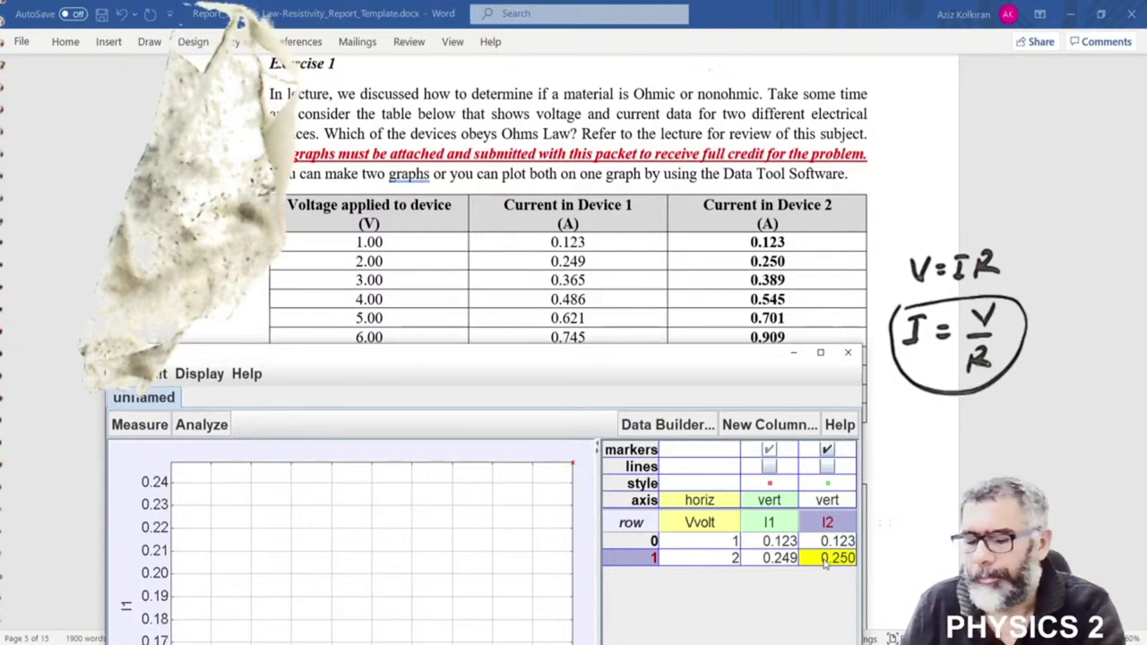
key(Return)
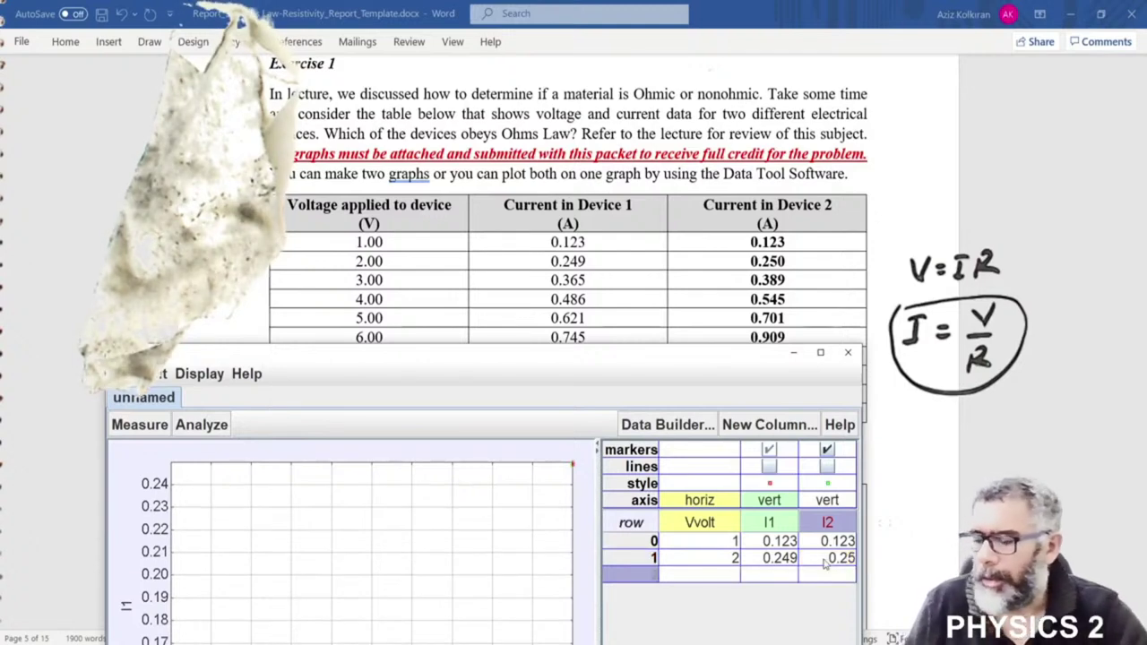
Fill the third data row with Vvolt 3, I1 0.365 and I2 0.389
click(727, 575)
text(3)
click(769, 579)
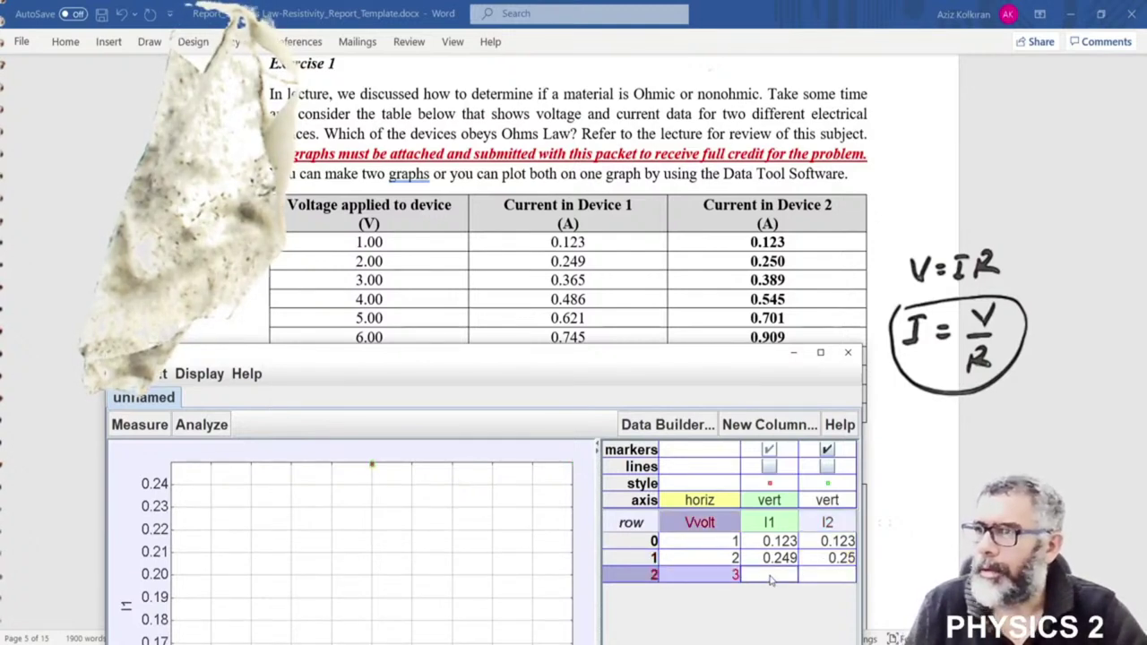
click(770, 579)
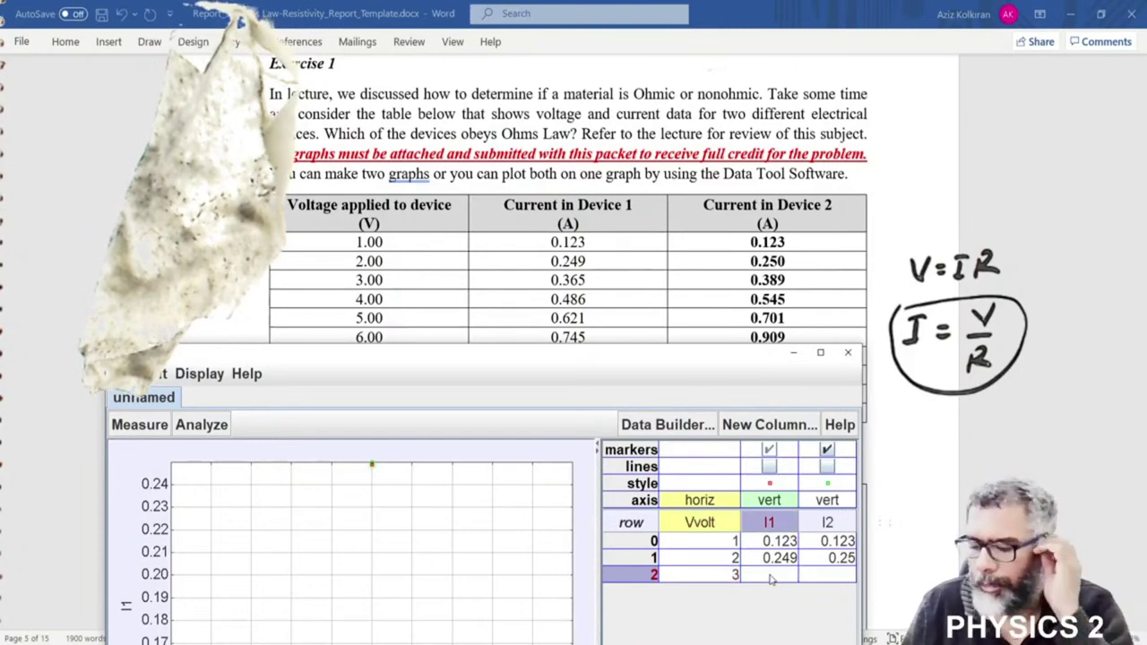
text(0.3)
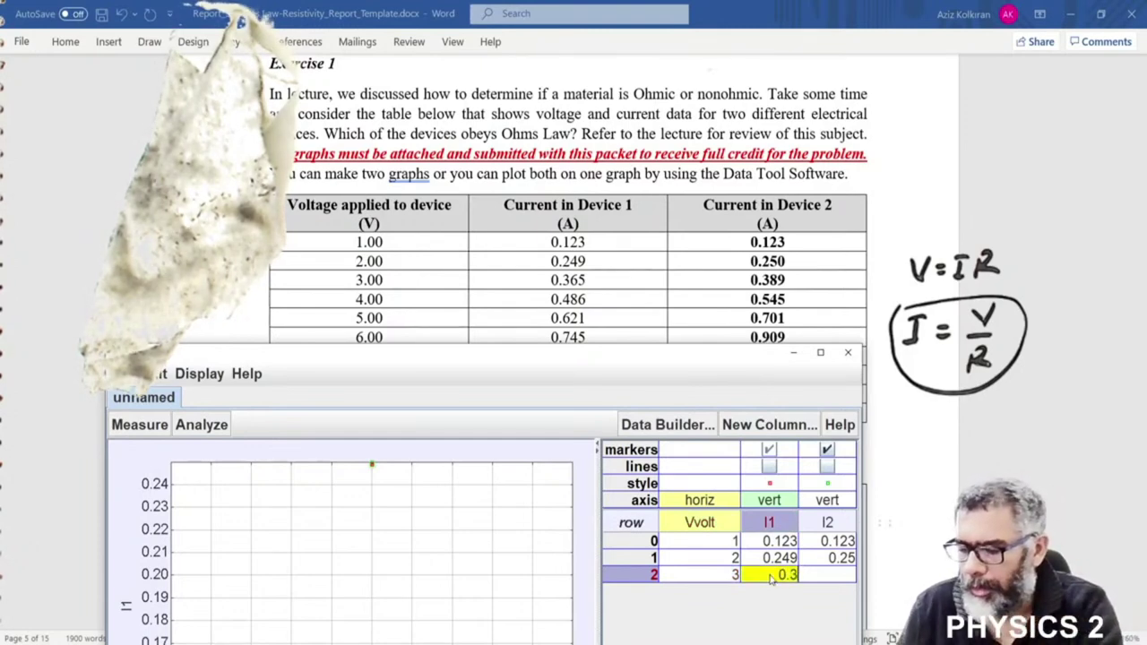
text(65)
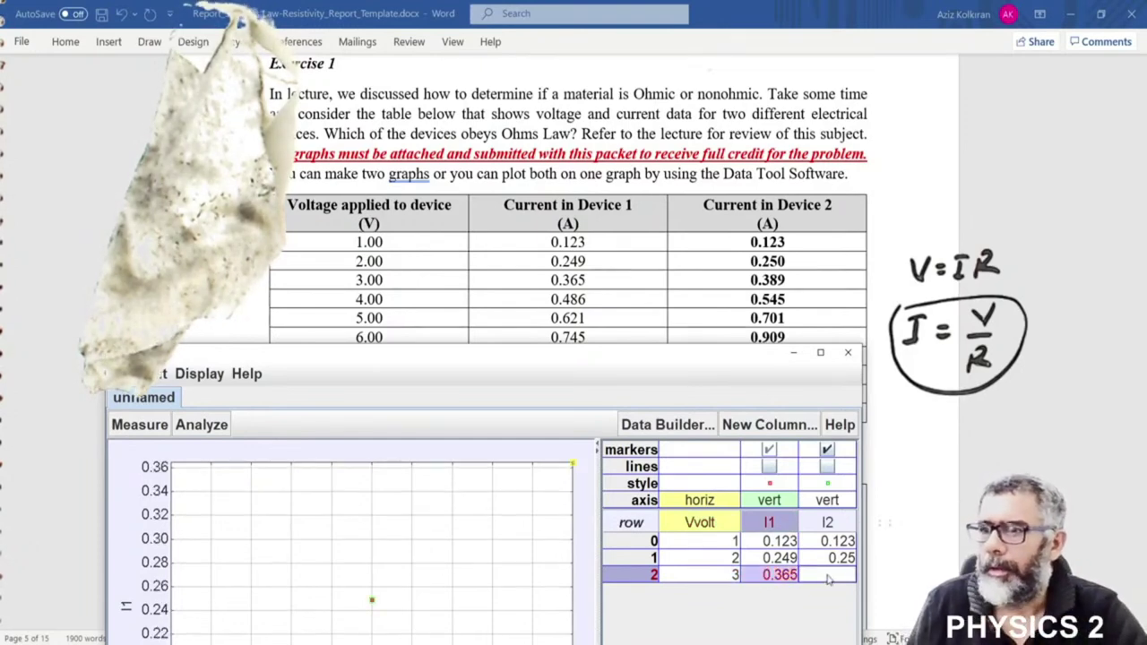
click(829, 580)
text(0)
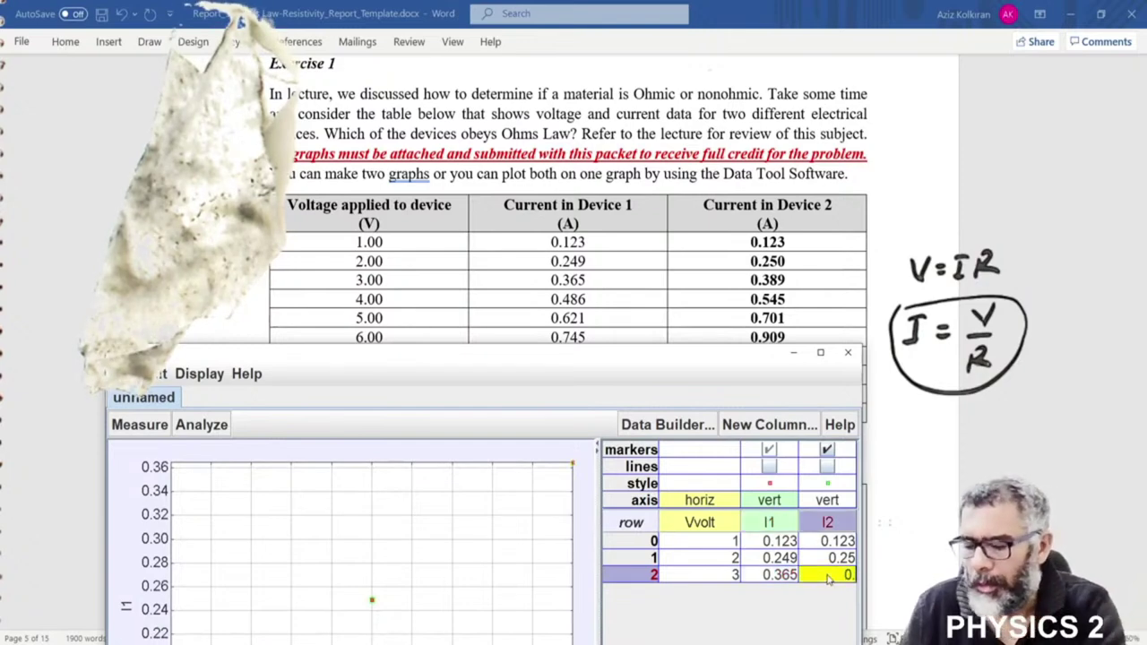
text(.389)
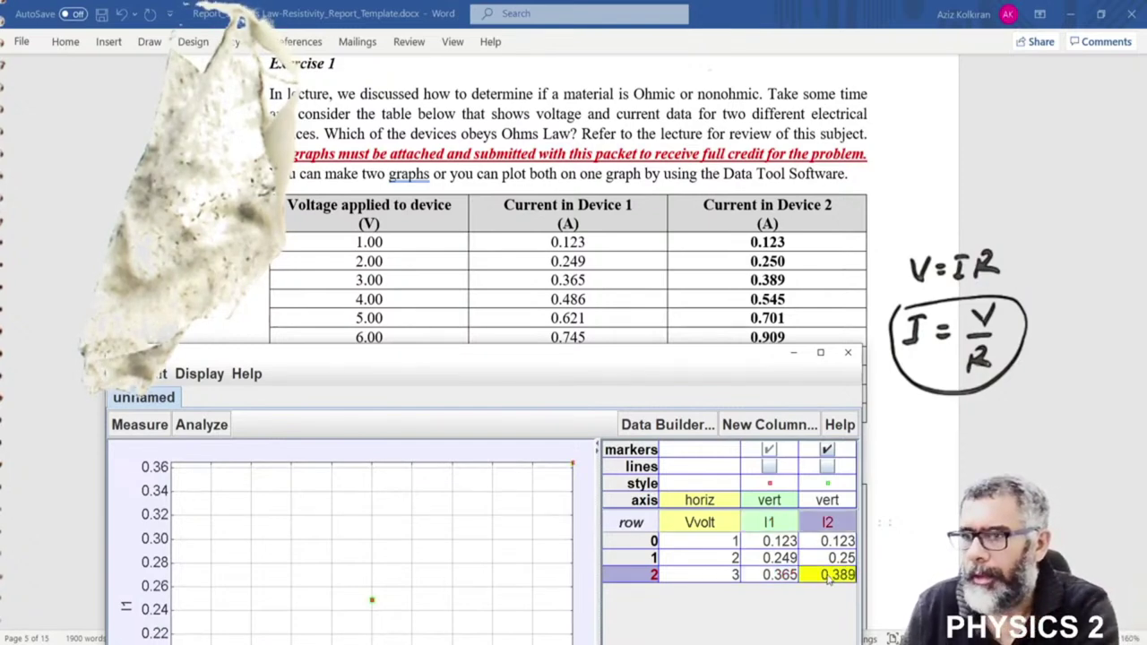
key(Return)
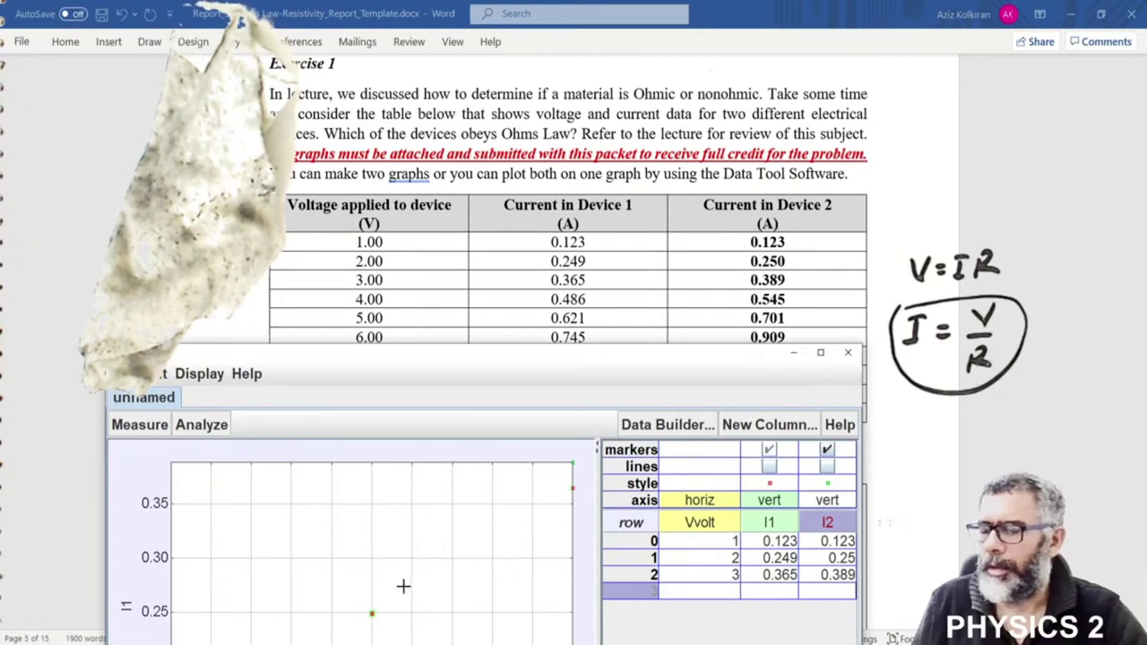
Fill the fourth data row with Vvolt 4, I1 0.486 and I2 0.545
click(699, 590)
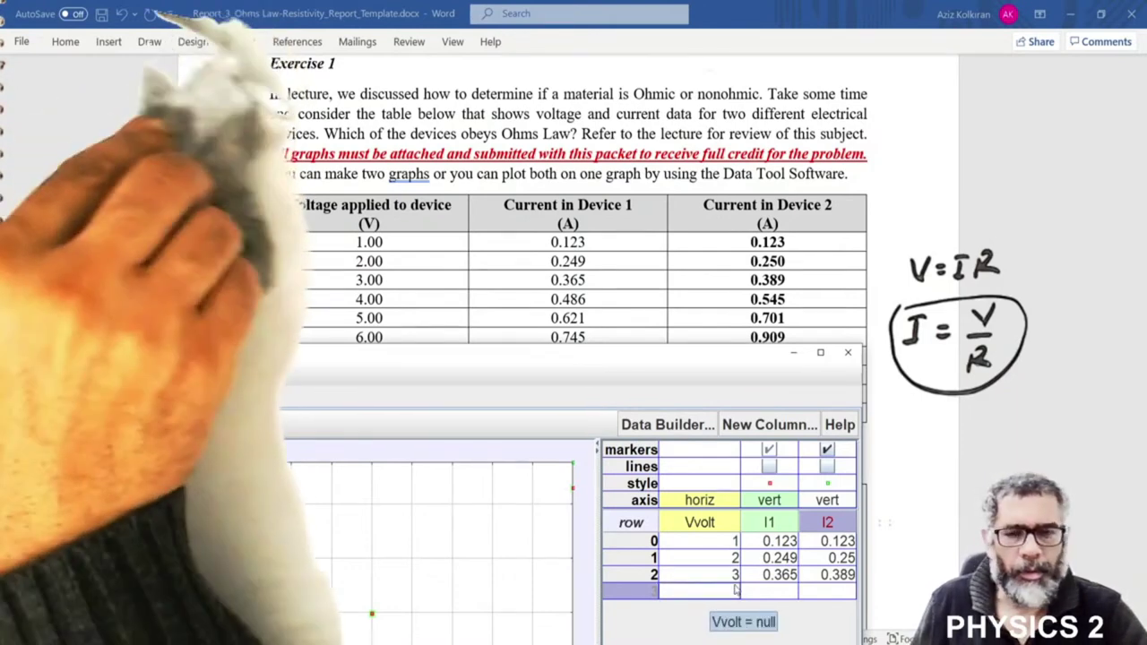
click(737, 588)
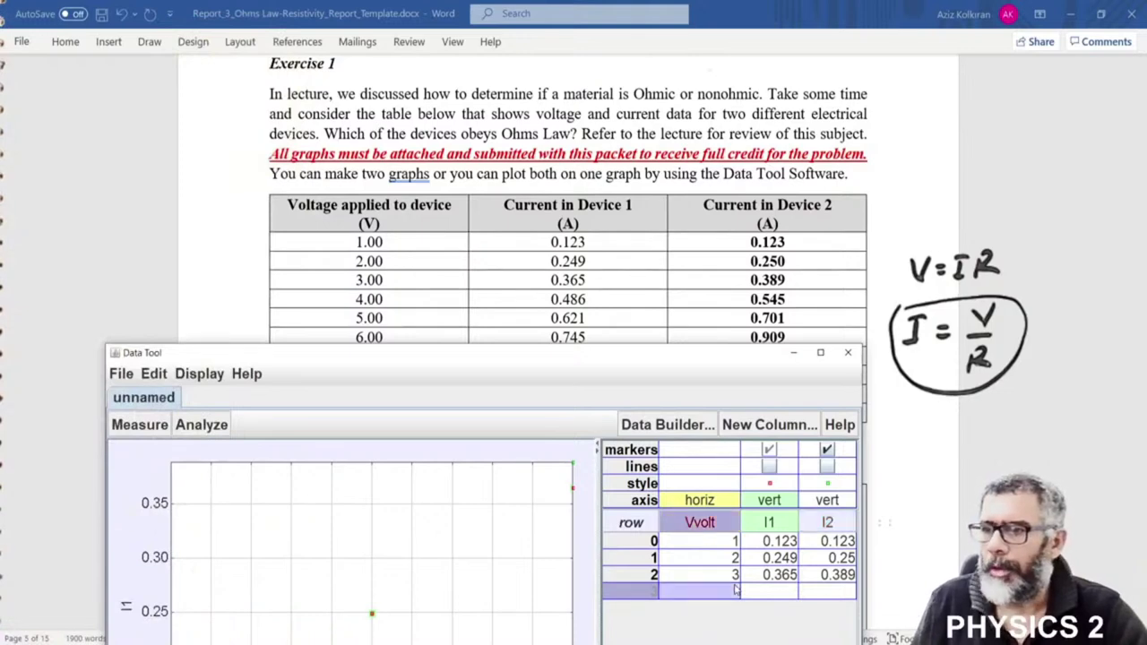
text(4)
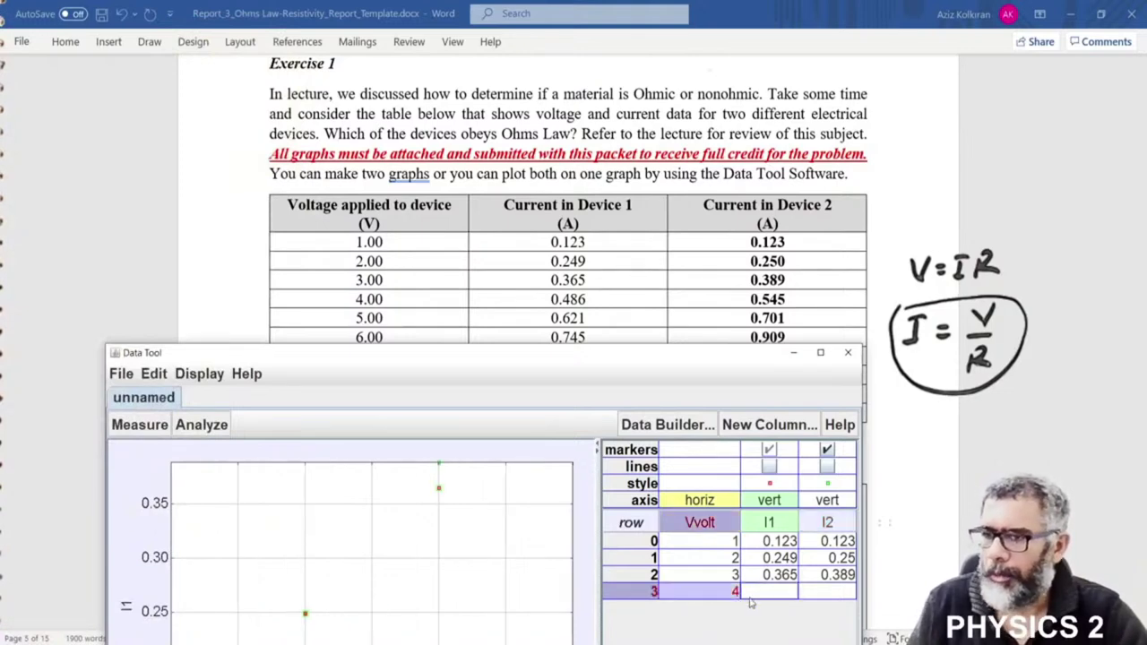
click(762, 594)
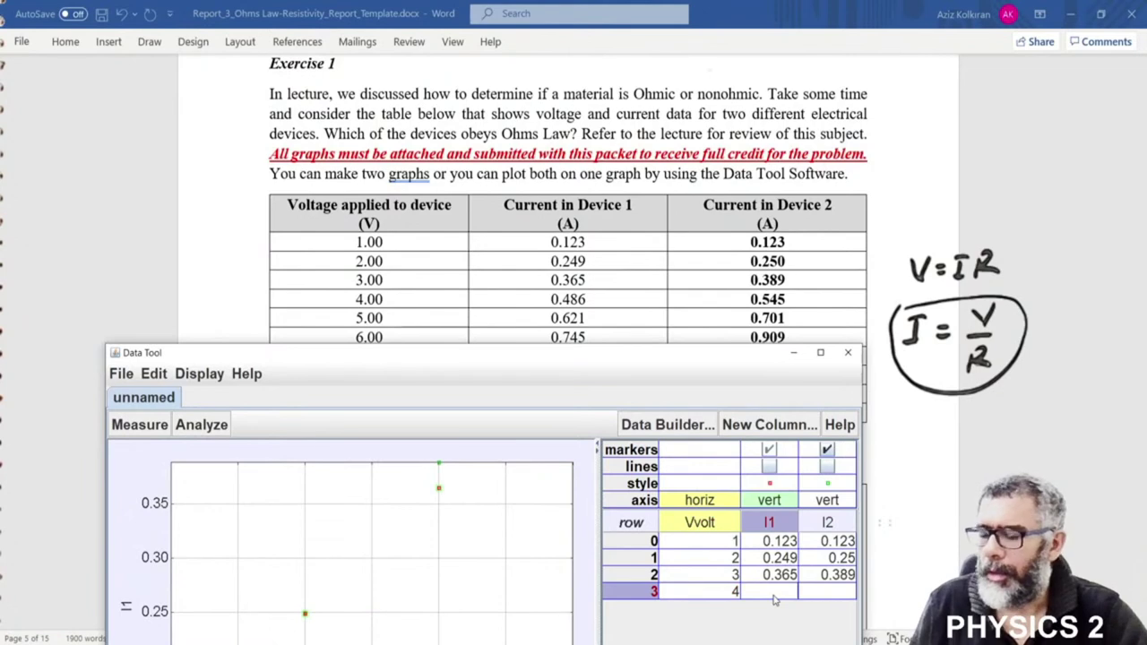
text(0)
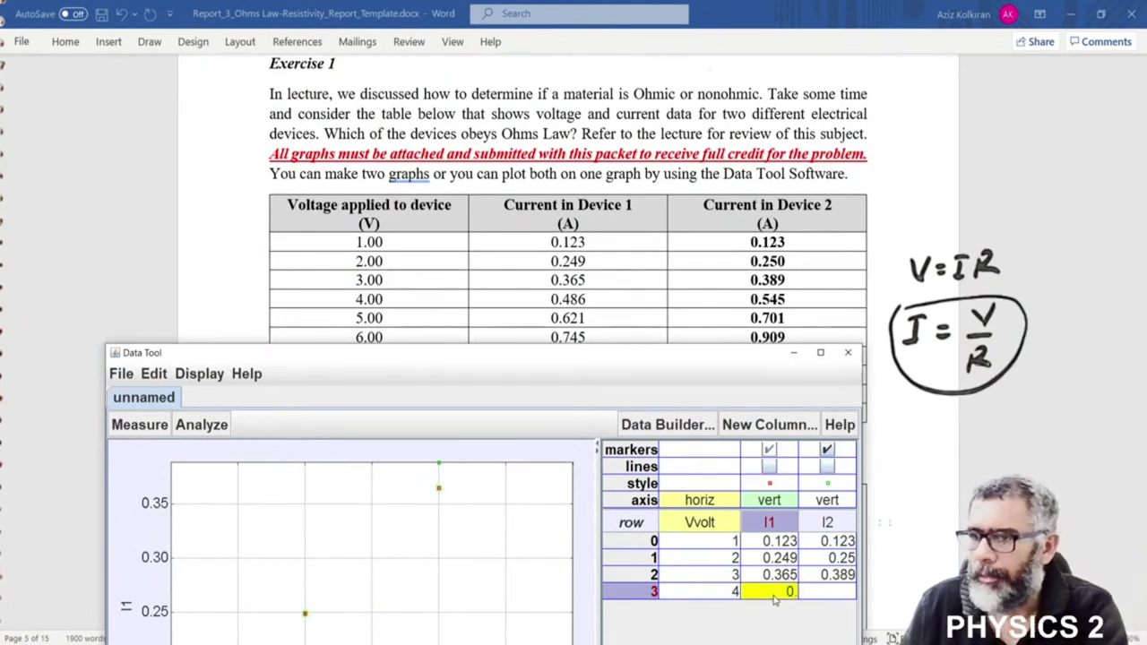
text(.4)
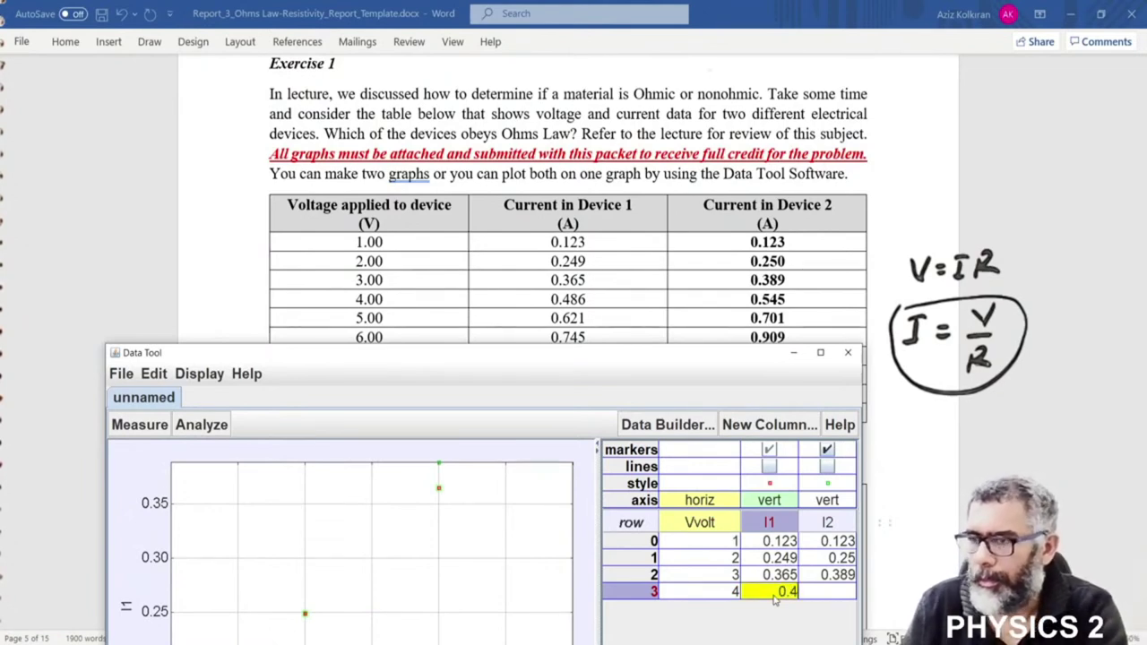
text(86)
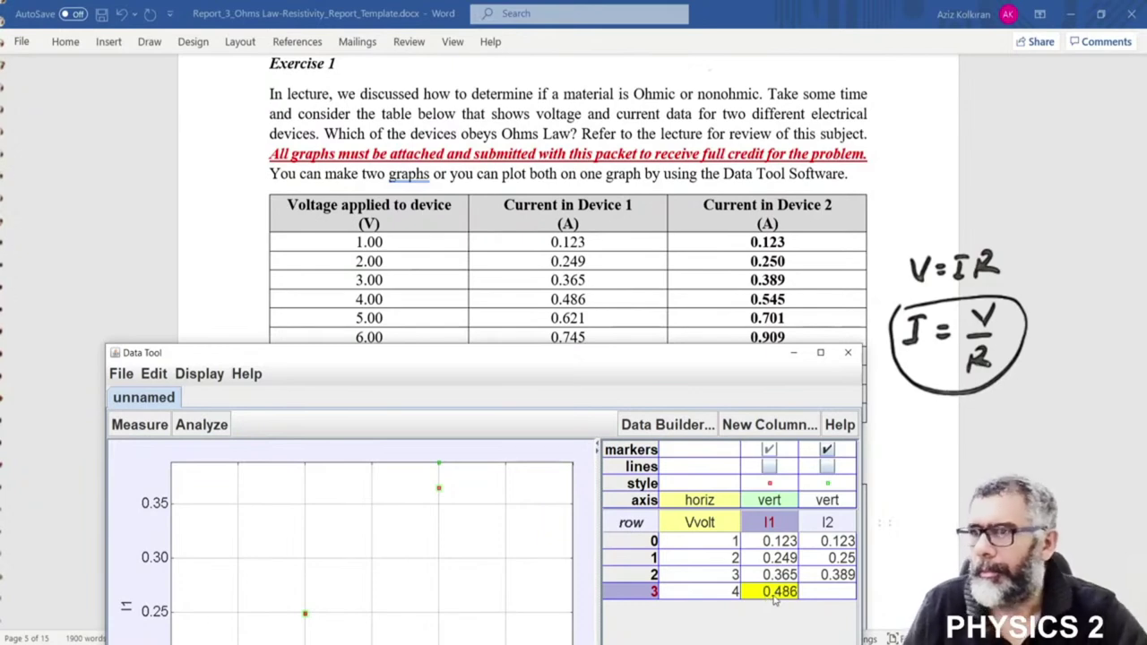
click(825, 599)
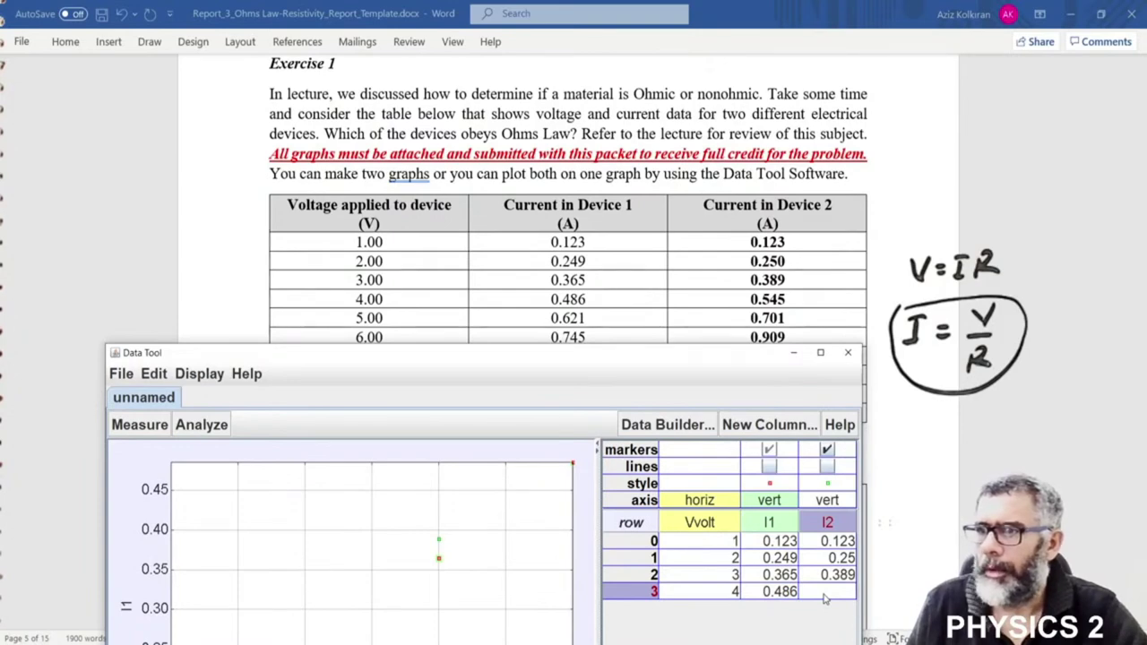
click(824, 594)
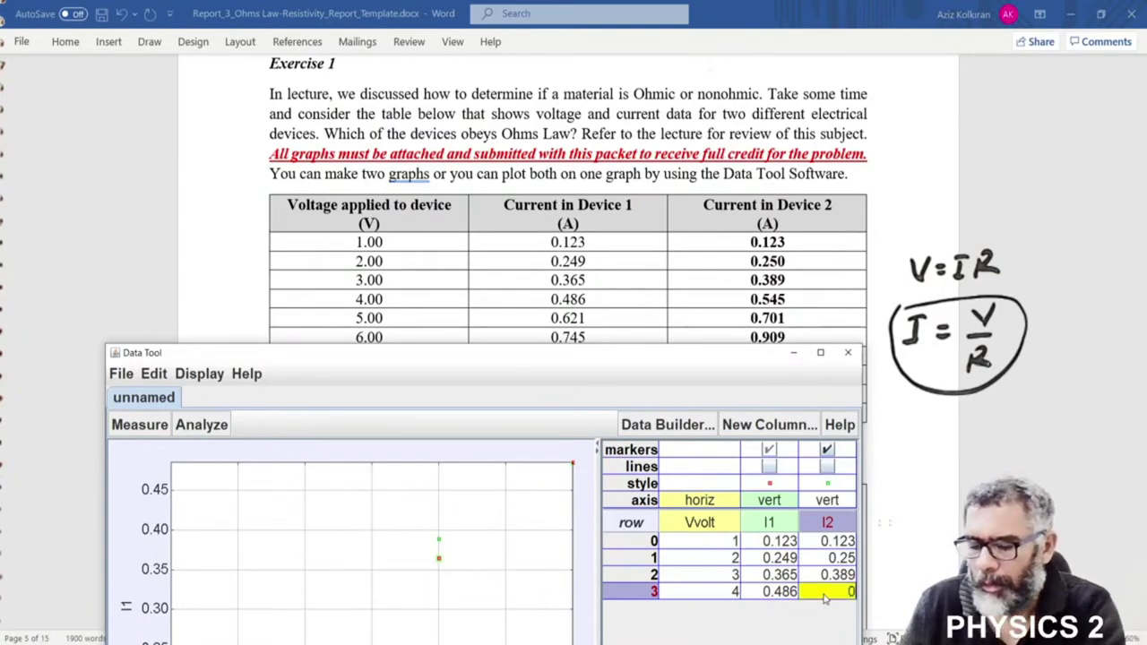
text(0.5)
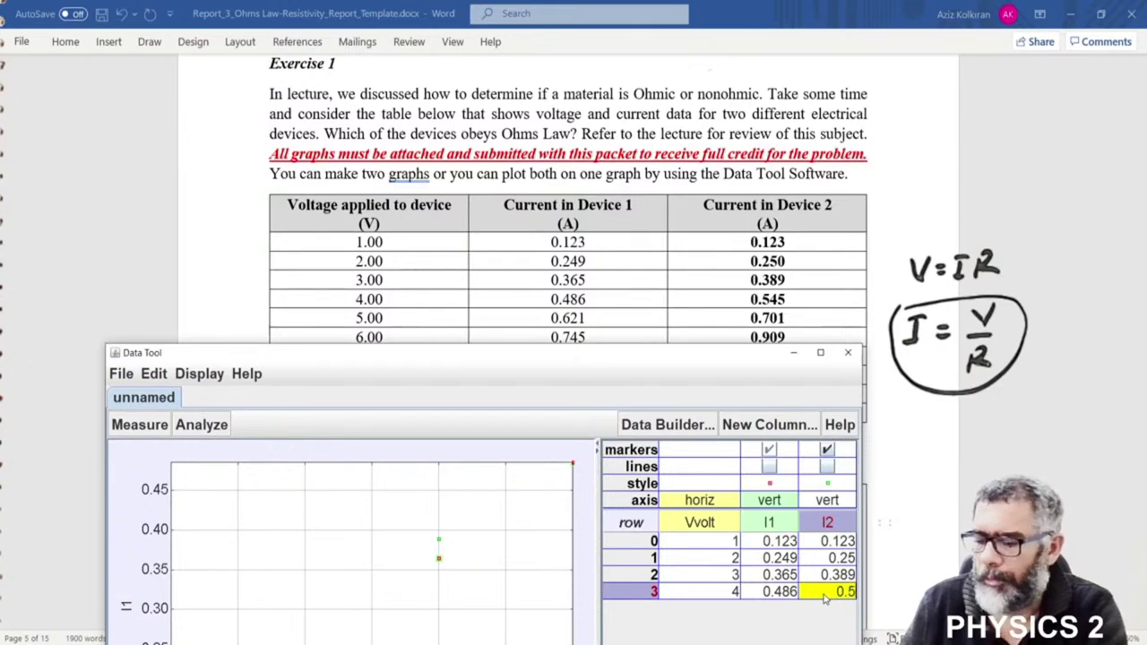
text(45)
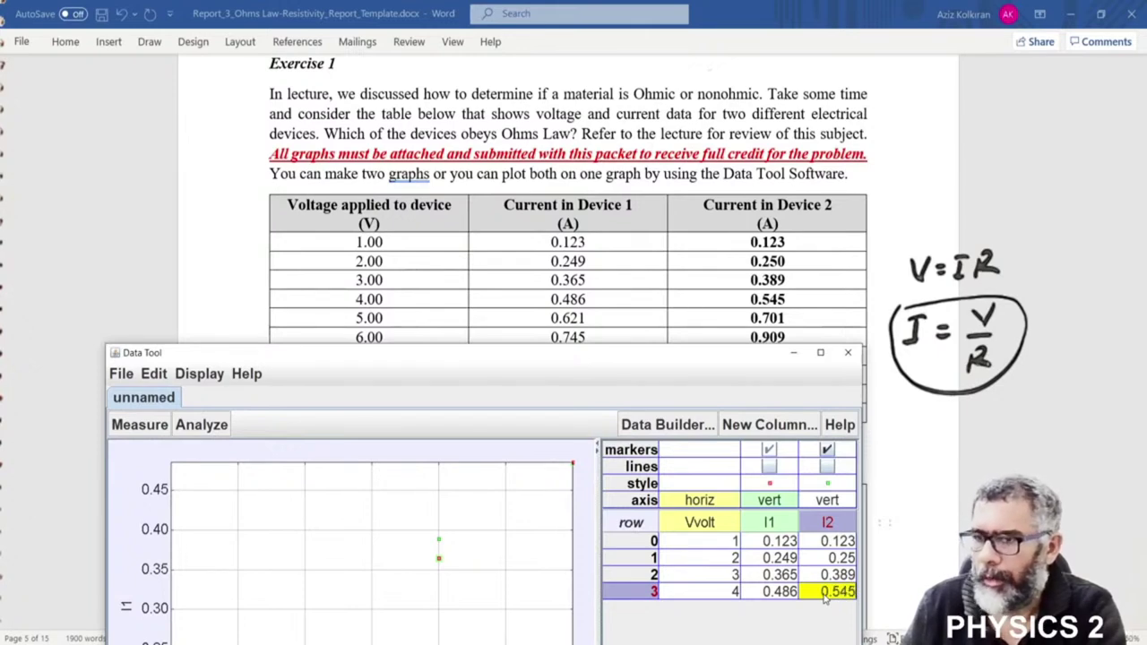
key(Return)
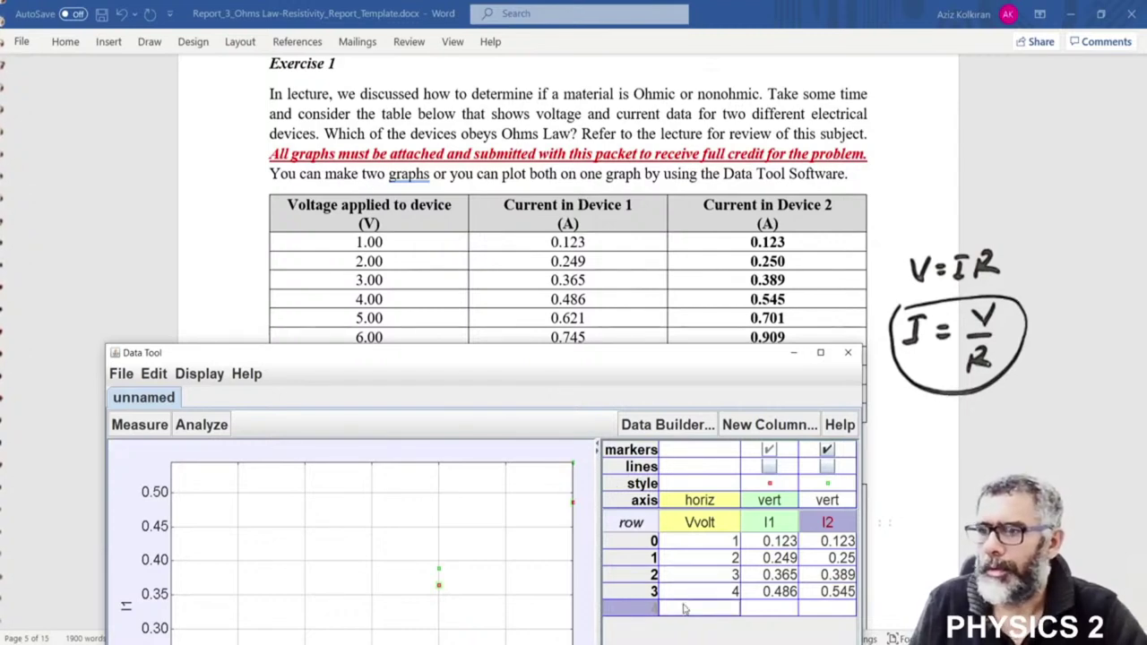
Fill the fifth data row with Vvolt 5, I1 0.621 and I2 0.701, and move the Data Tool window up to expose the whole graph
click(724, 609)
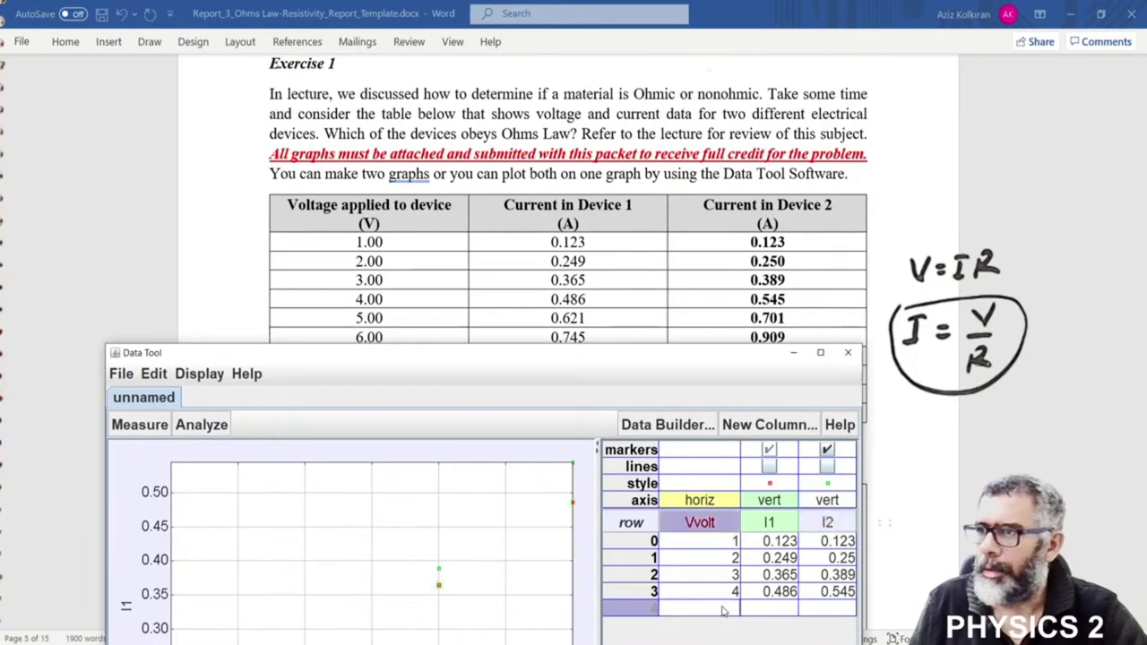
text(5)
click(789, 609)
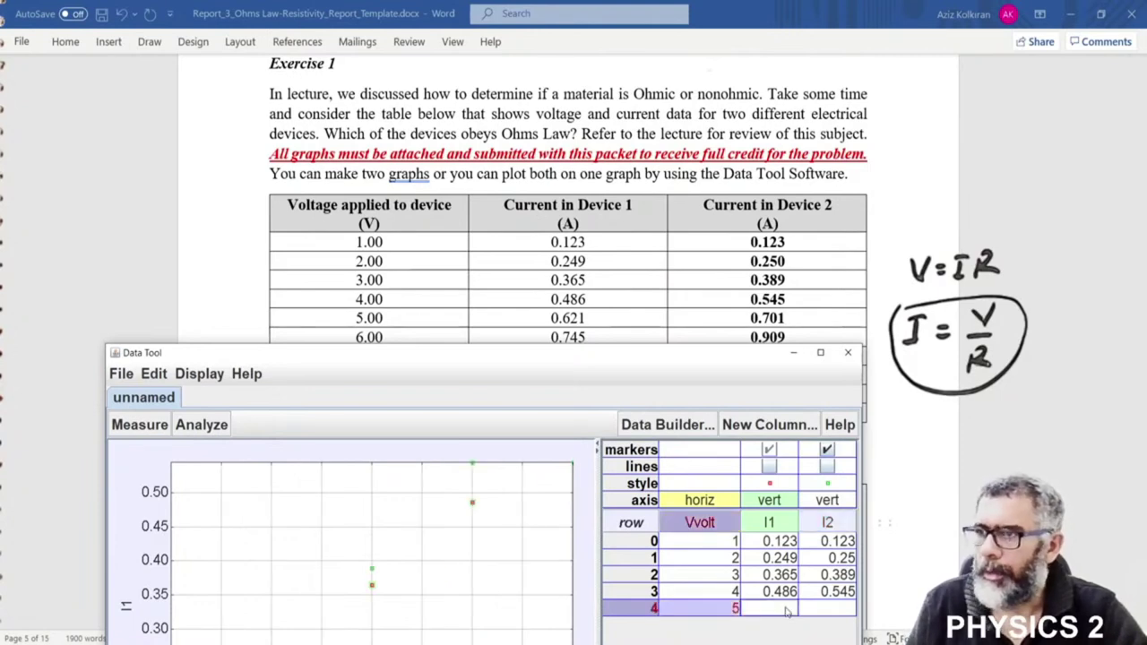
text(0)
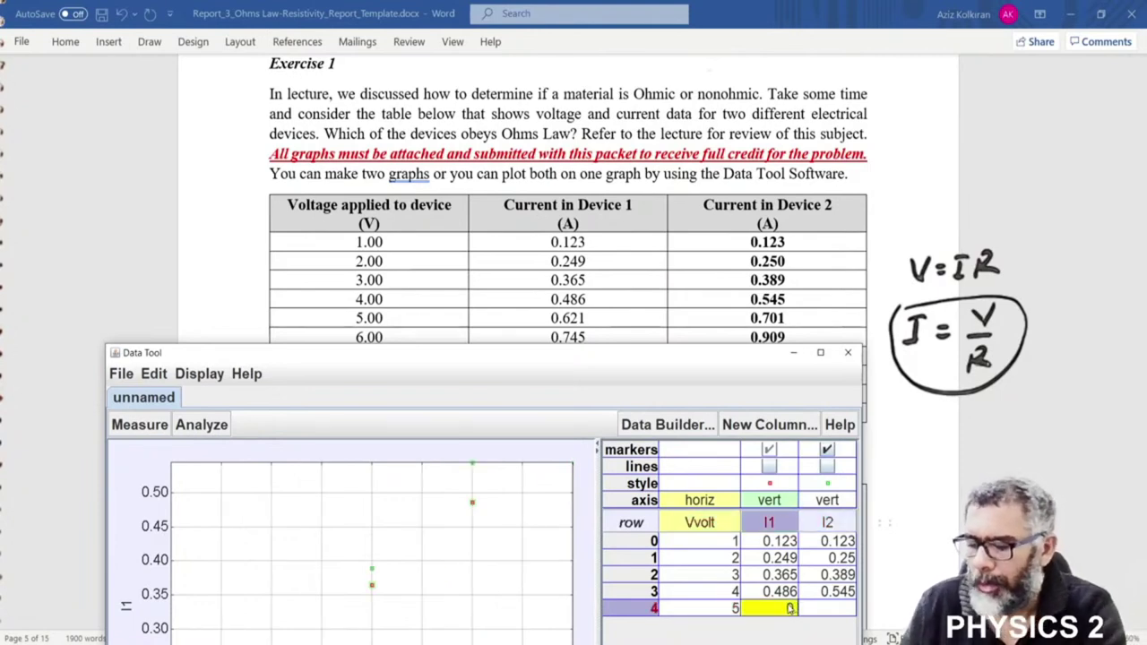
text(.6)
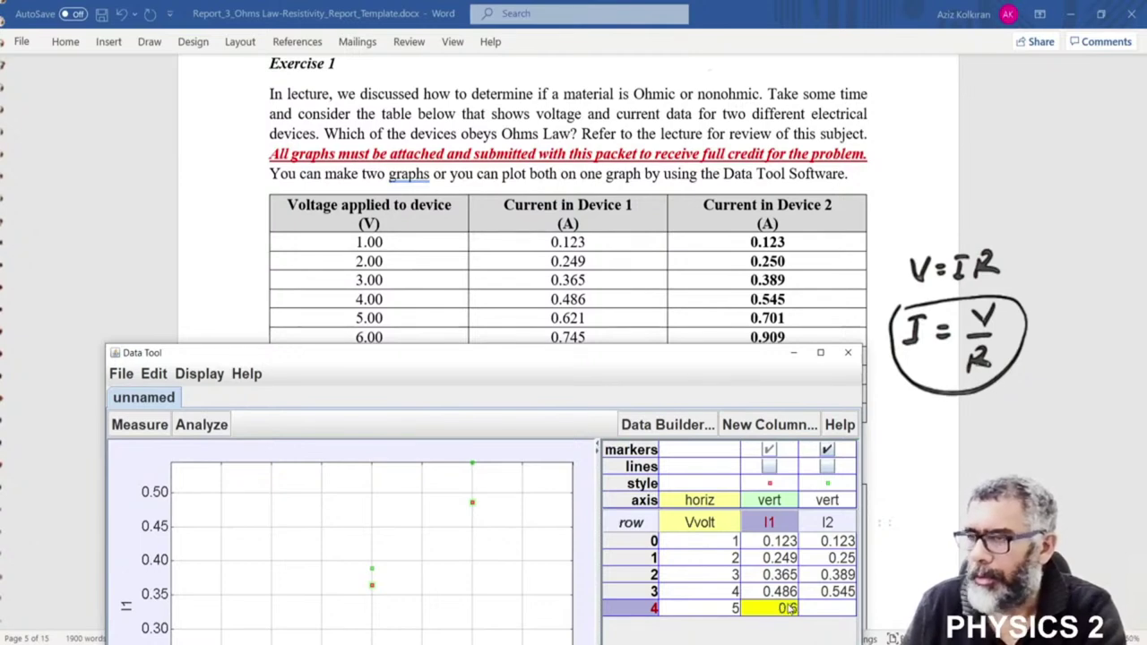
text(21)
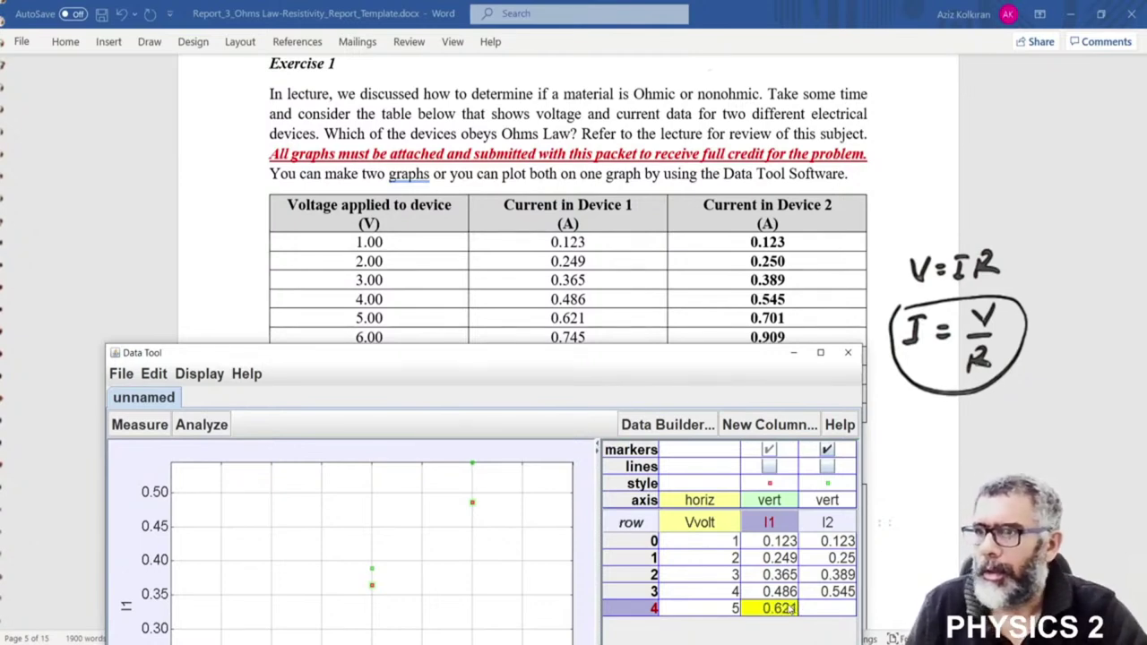
key(Return)
click(847, 615)
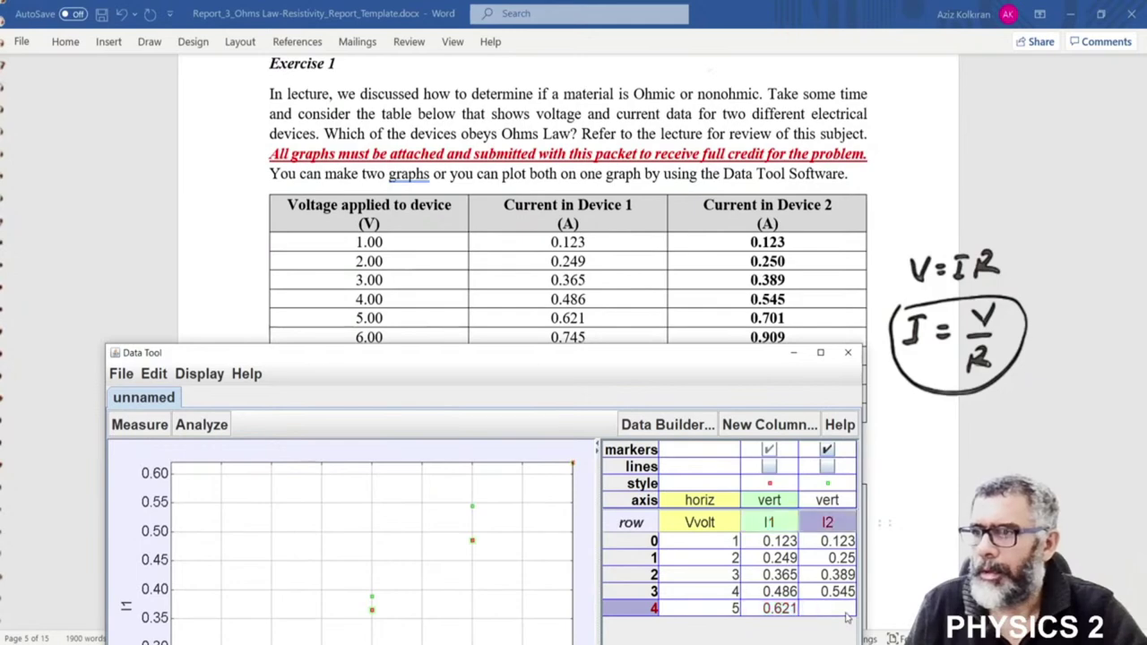
text(0)
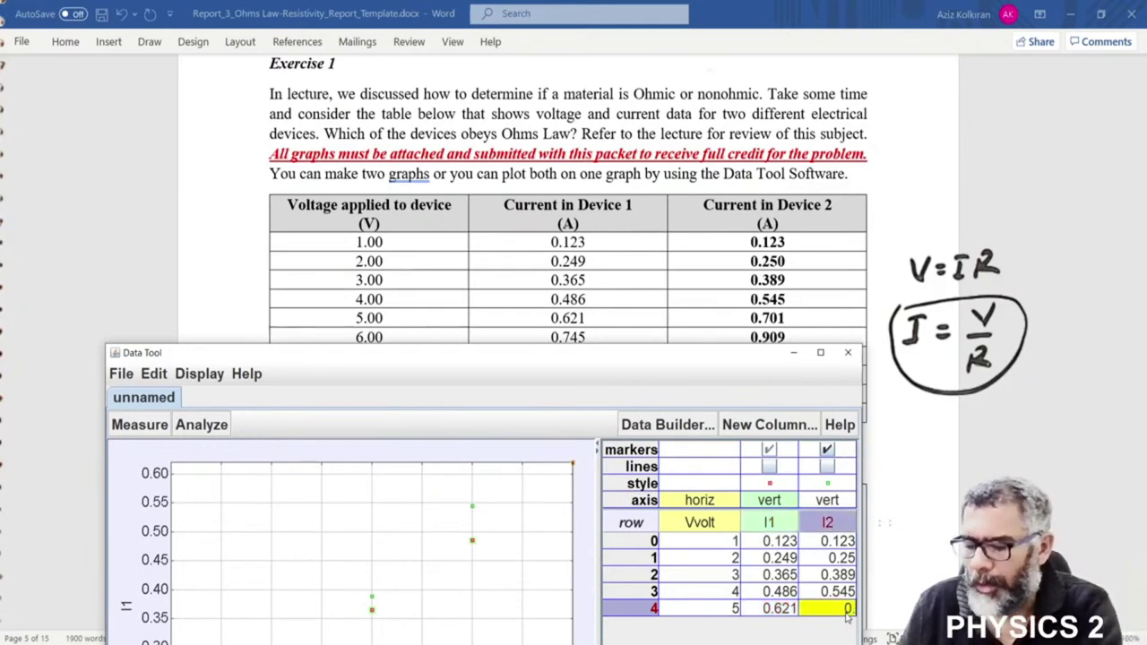
text(.701)
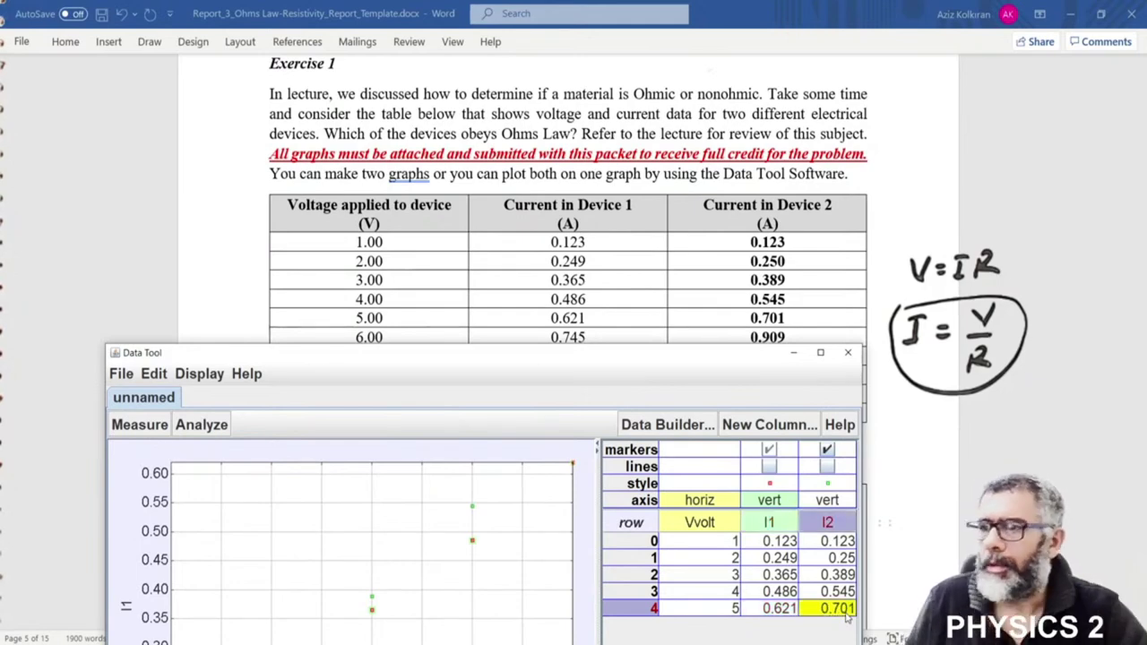
key(Return)
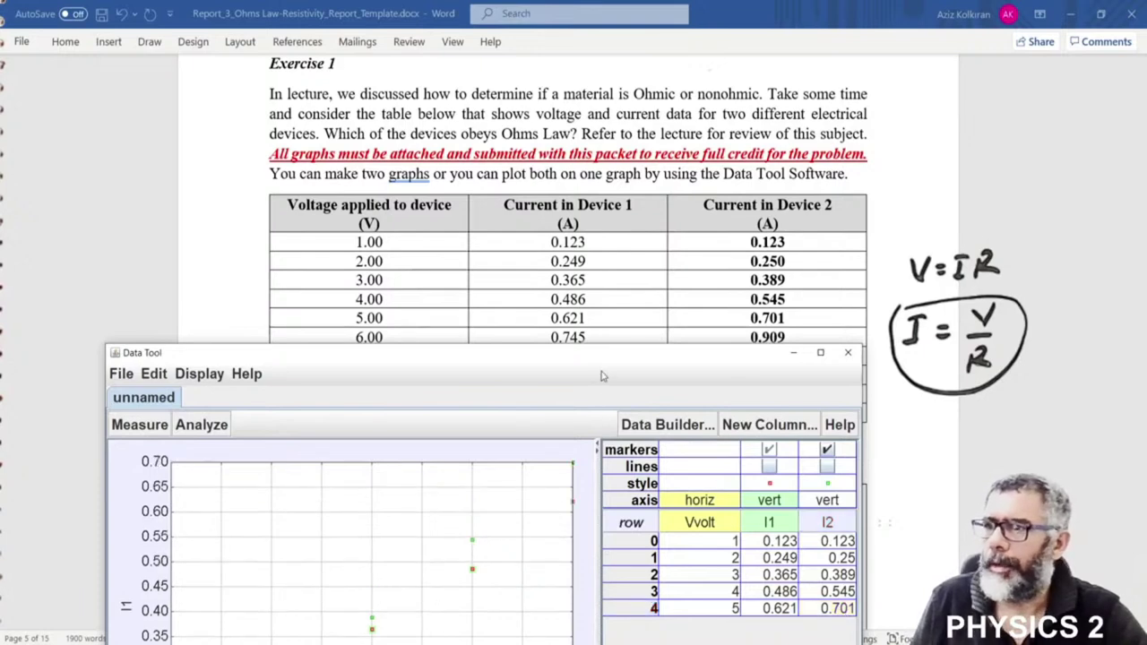
drag(563, 354, 547, 89)
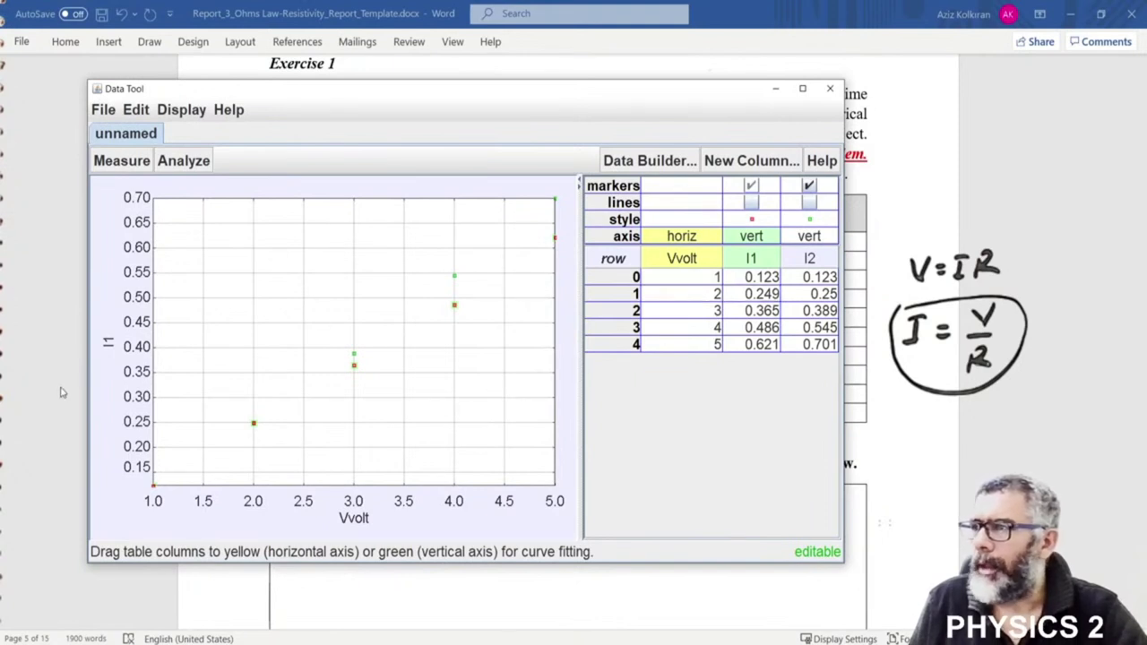
Switch the graph's vertical axis to I2 and restore I1 on it
click(107, 348)
click(108, 350)
click(117, 394)
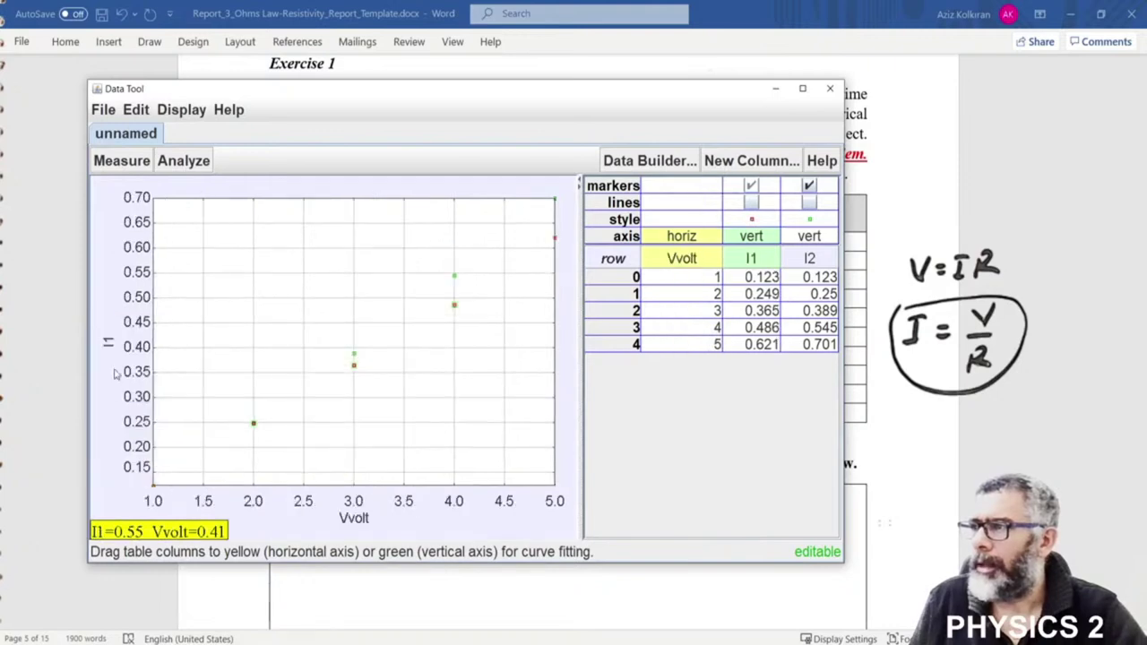
click(108, 345)
click(99, 524)
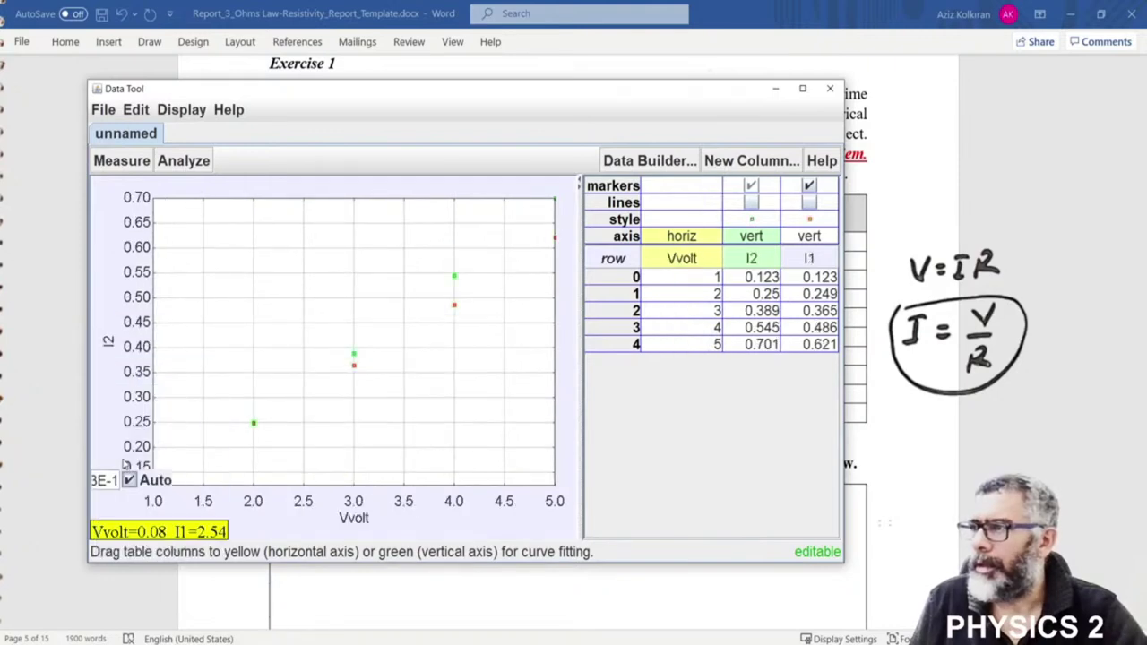
click(108, 342)
click(130, 453)
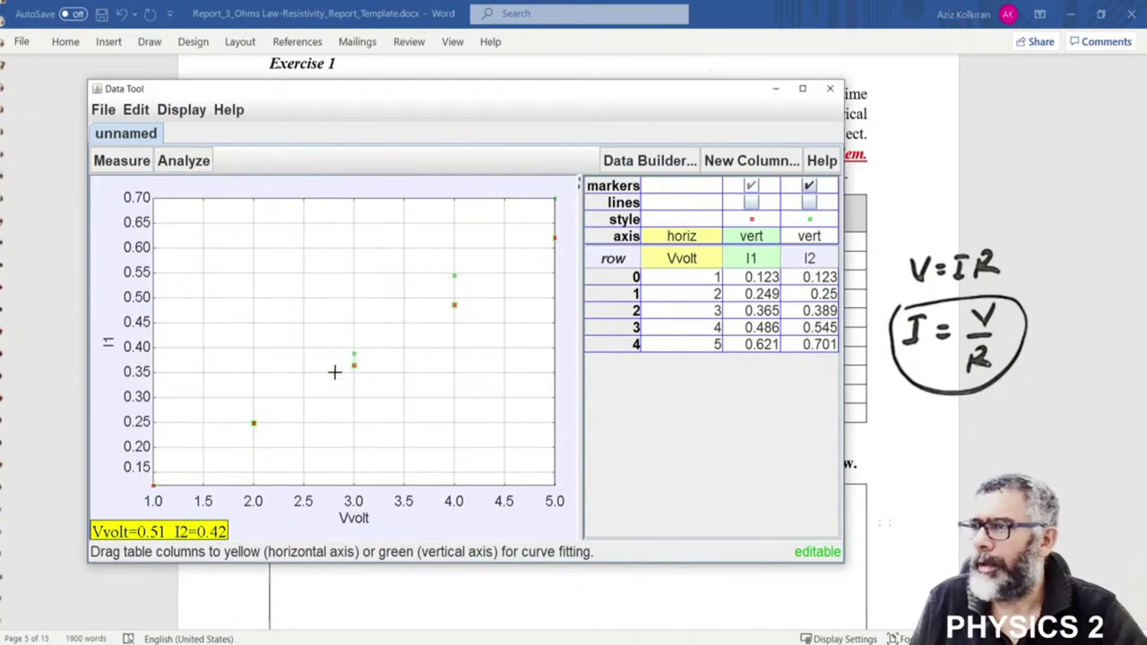
Show connecting lines for I1 and I2 to compare their shapes, and hide both lines again
click(752, 204)
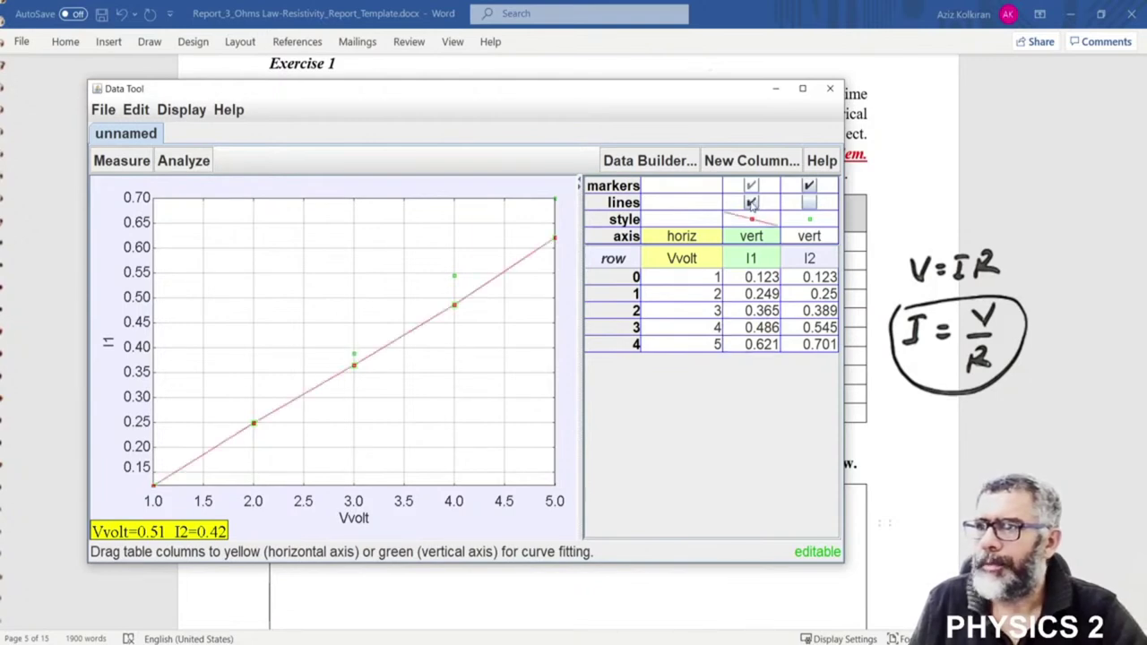
click(809, 203)
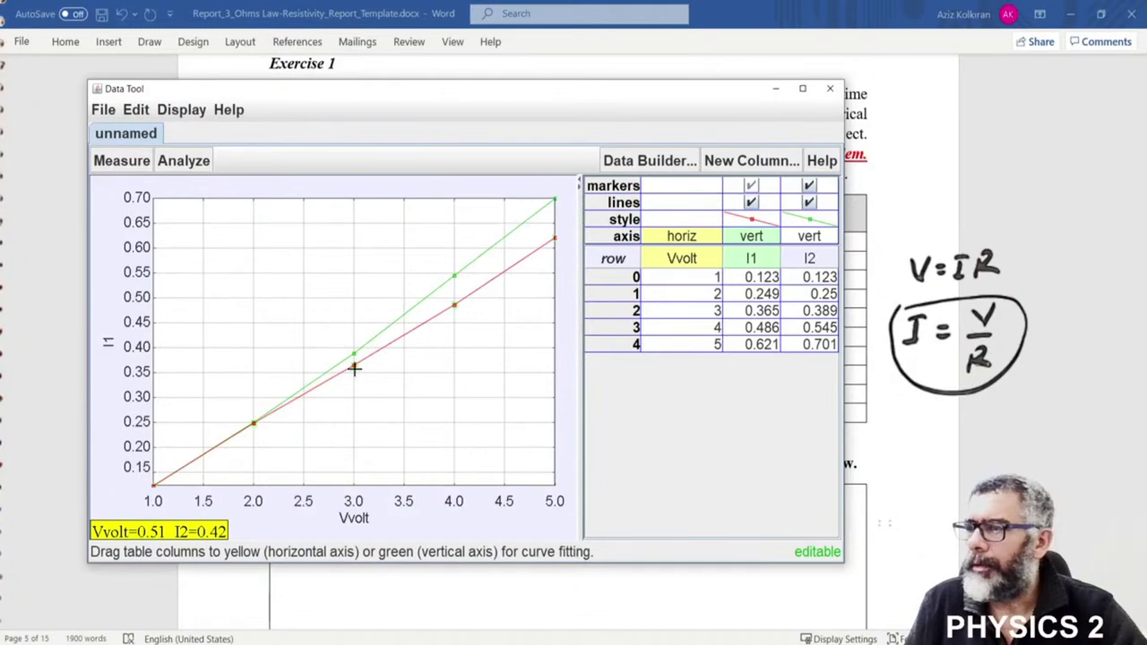
click(751, 203)
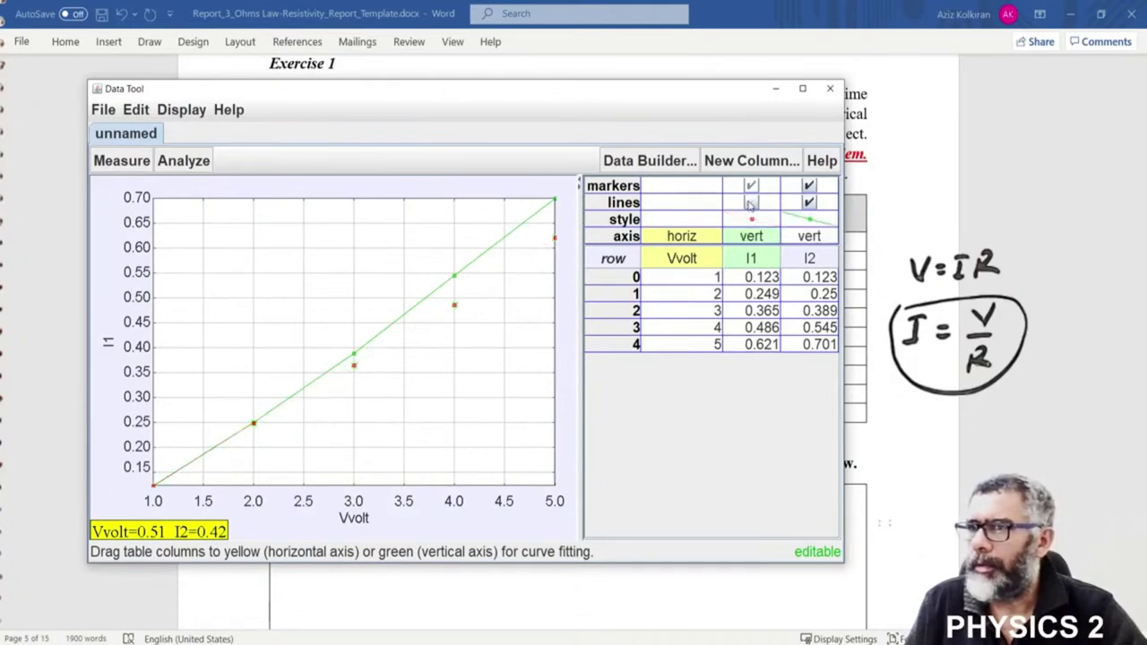
click(810, 202)
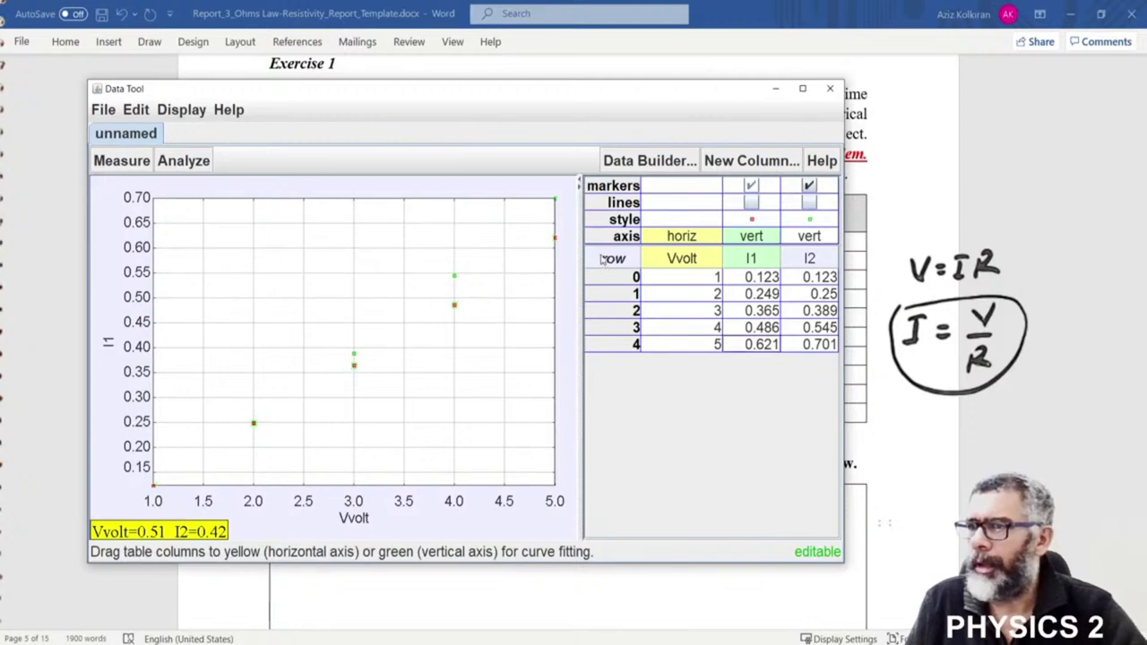
Apply a Line curve fit to the I1 data, and switch the vertical axis to I2 to fit that device's data
click(184, 161)
click(197, 207)
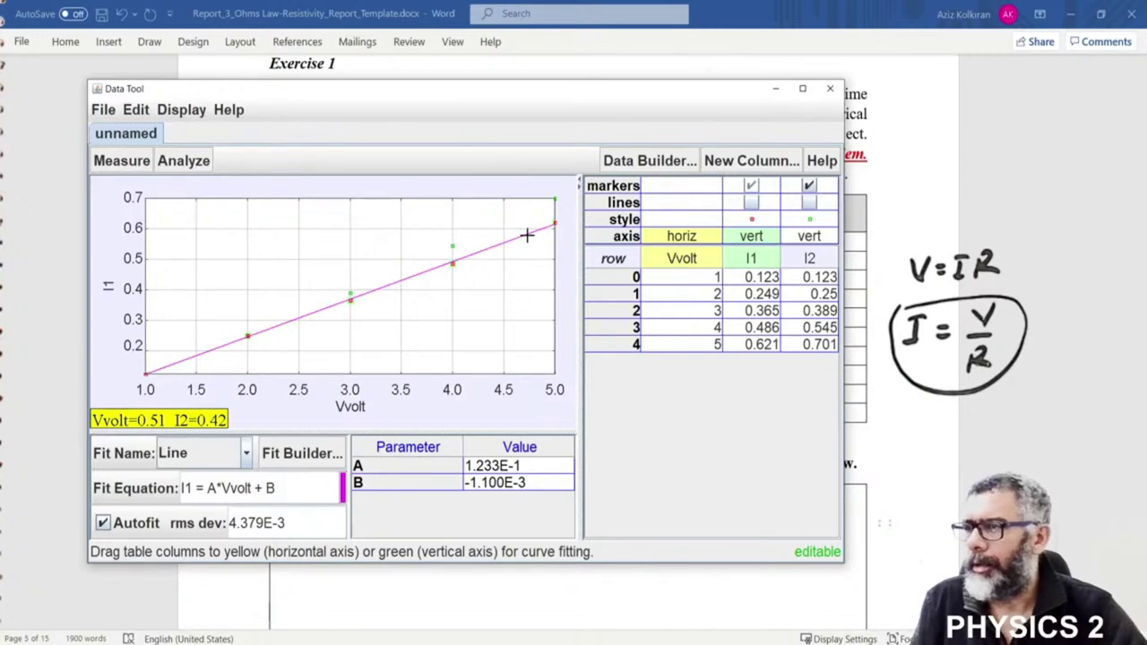
click(109, 287)
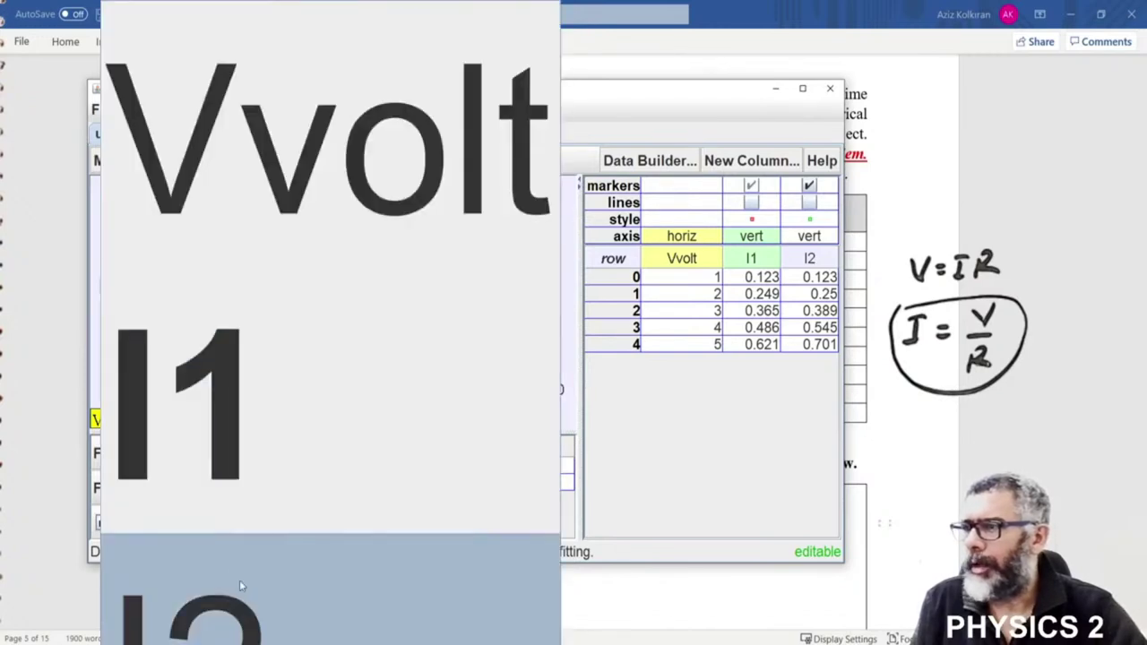
click(246, 609)
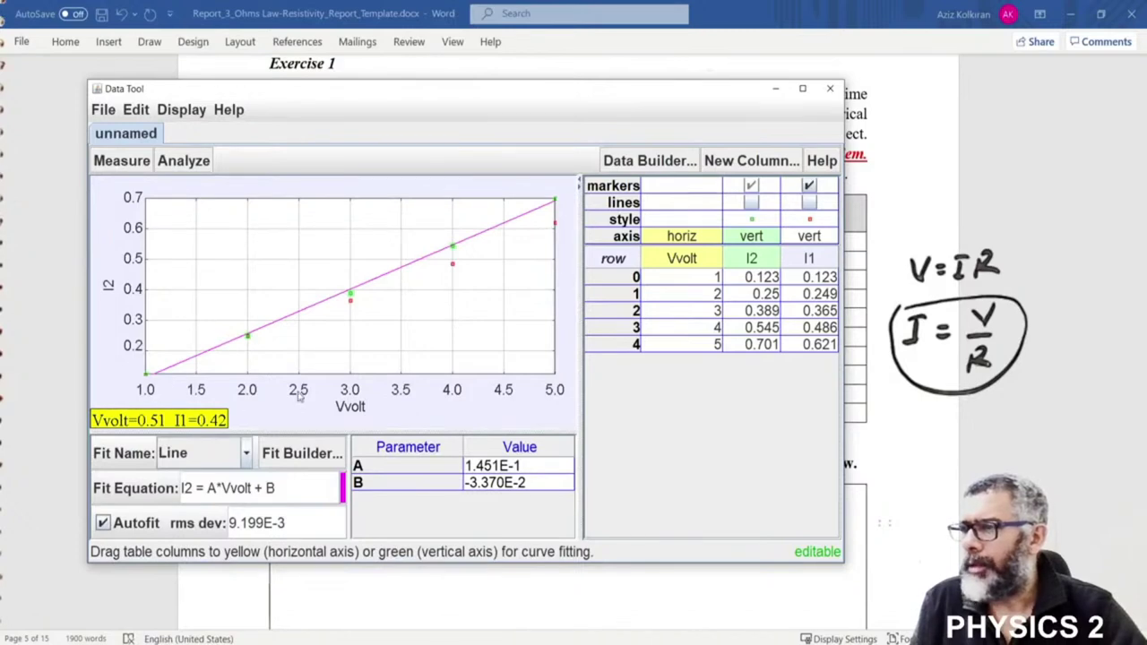
Make the Data Tool window taller and extend the graph's vertical axis downward past 0.1
drag(393, 82, 400, 63)
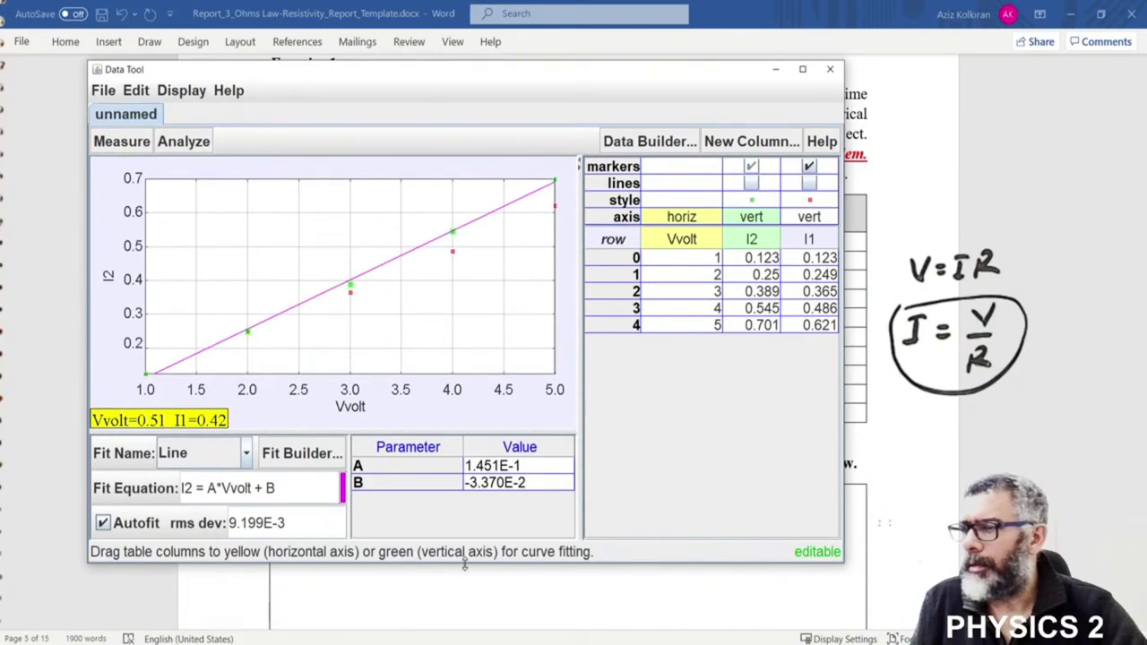
drag(464, 562, 464, 598)
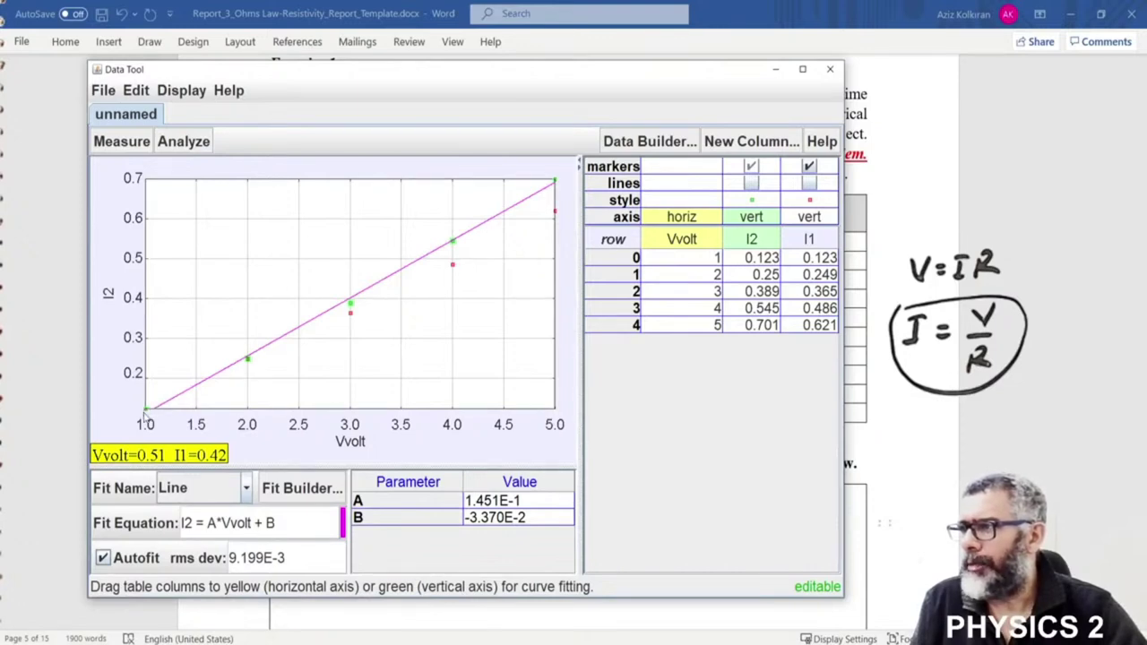
drag(146, 384, 147, 375)
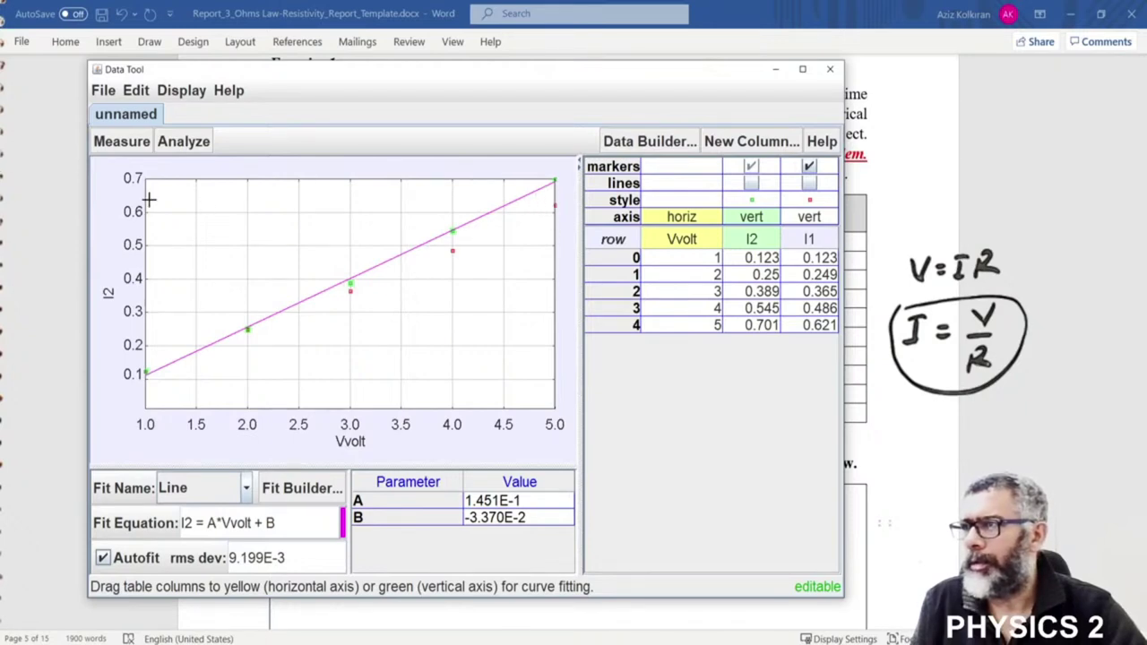
Extend the graph's vertical axis upward past 0.7 and its horizontal axis beyond 5.0
drag(146, 199, 297, 357)
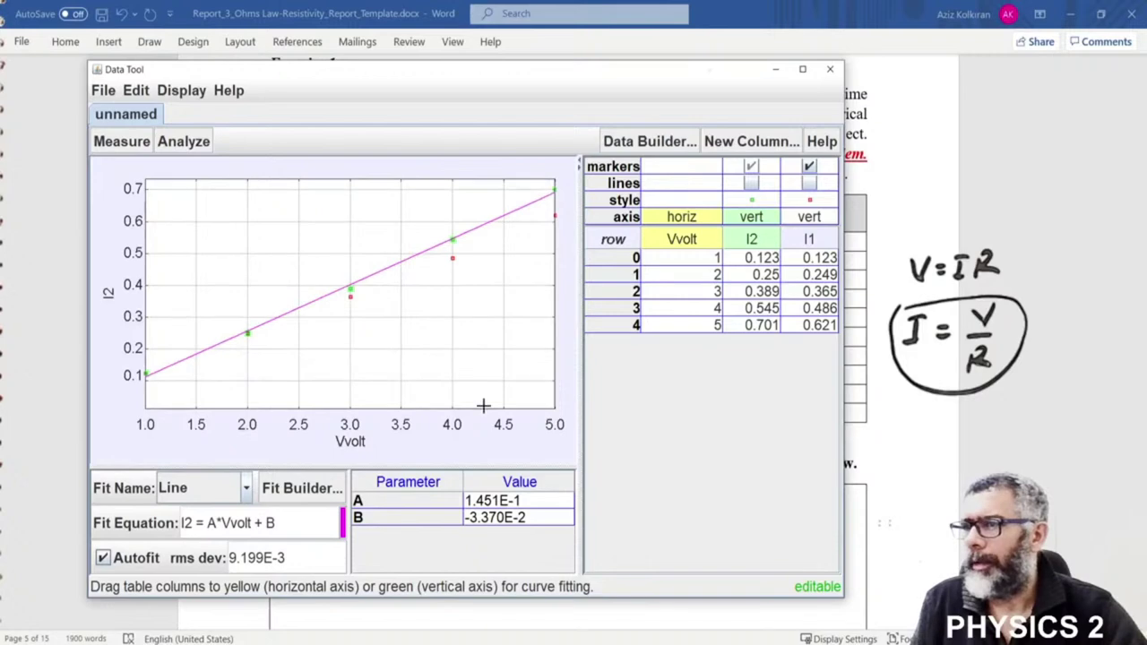
drag(526, 408, 501, 408)
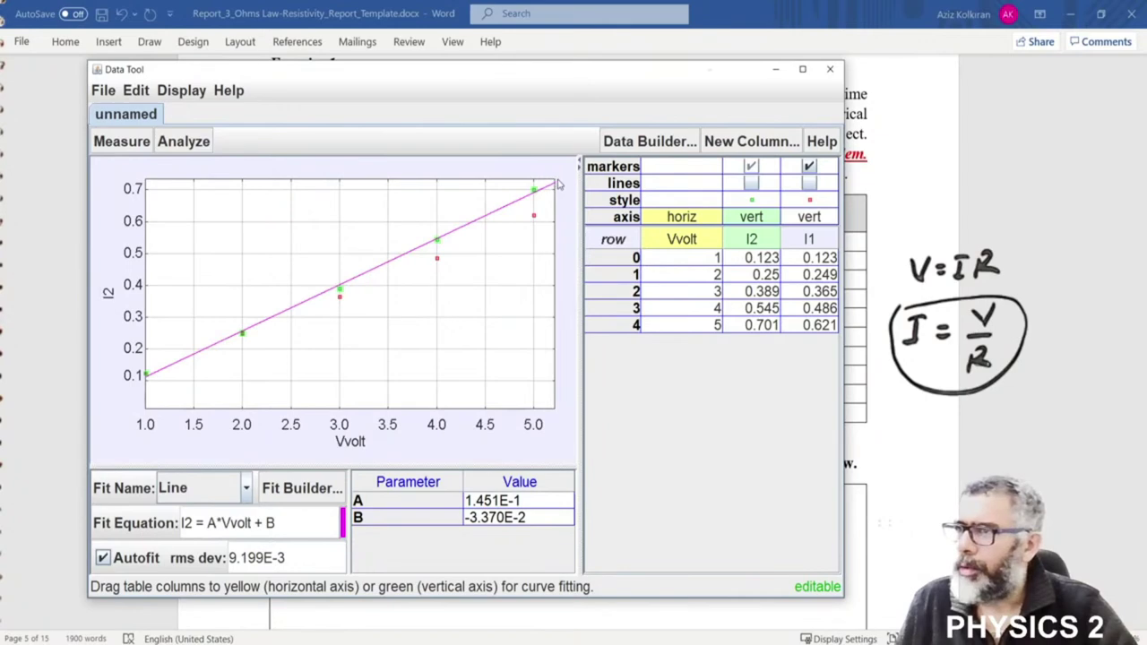
Switch the graph's vertical axis to I1 and back to I2 to compare the two line fits
click(108, 294)
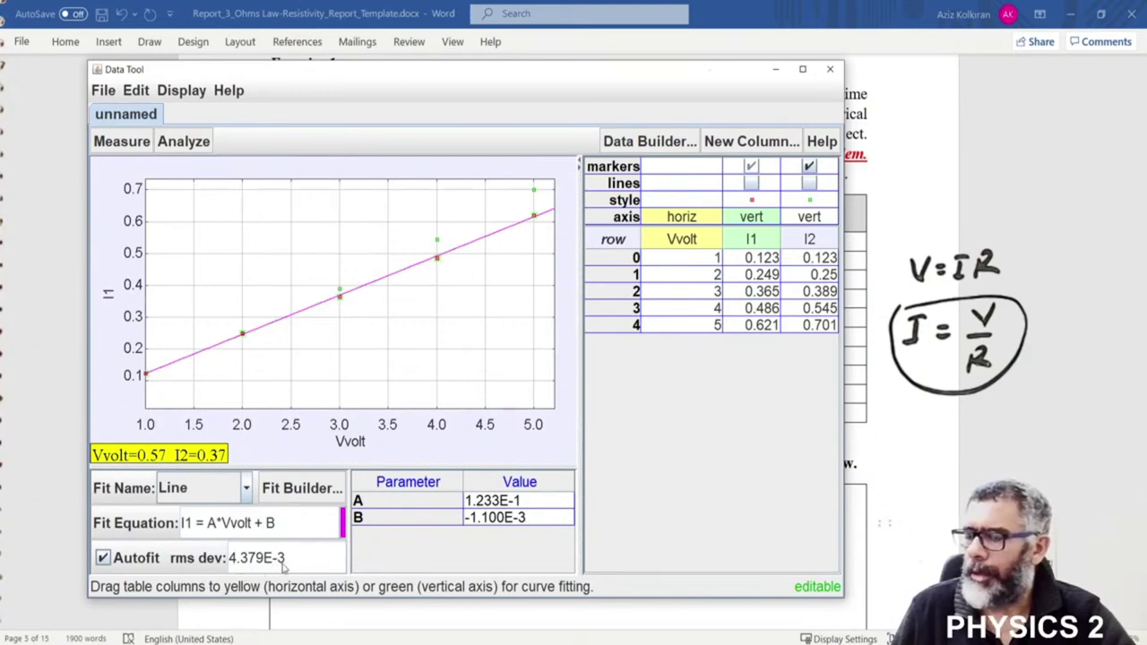
click(107, 300)
click(260, 632)
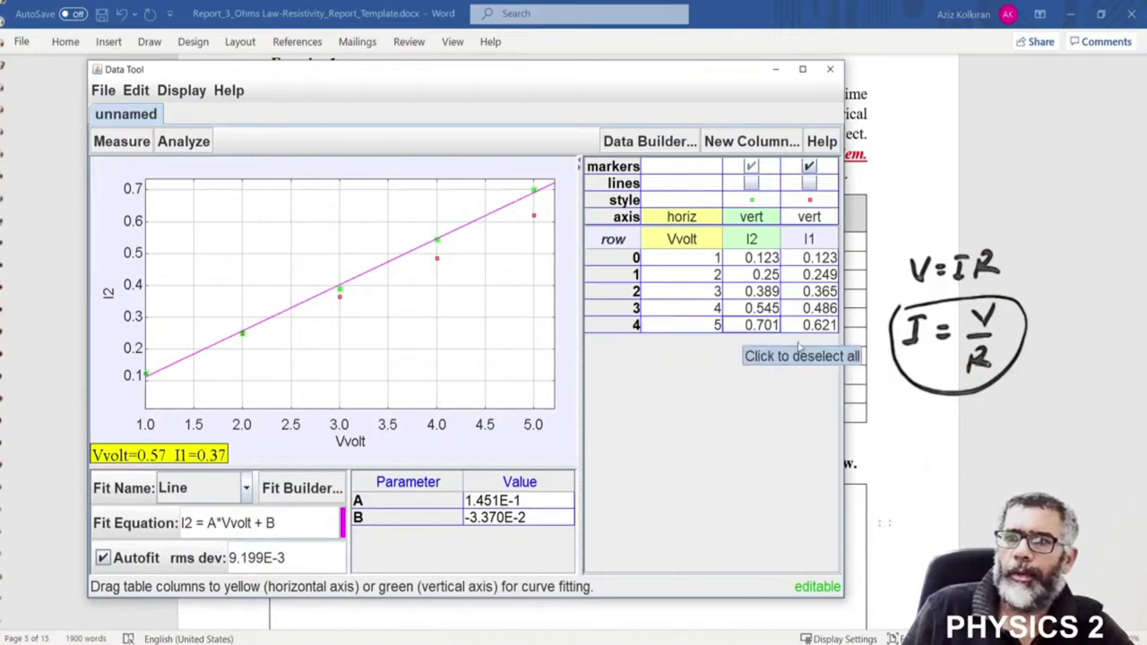
Switch to the Word report and review the Exercise 1 data table and the Exercise 2 procedure and analysis questions
click(890, 362)
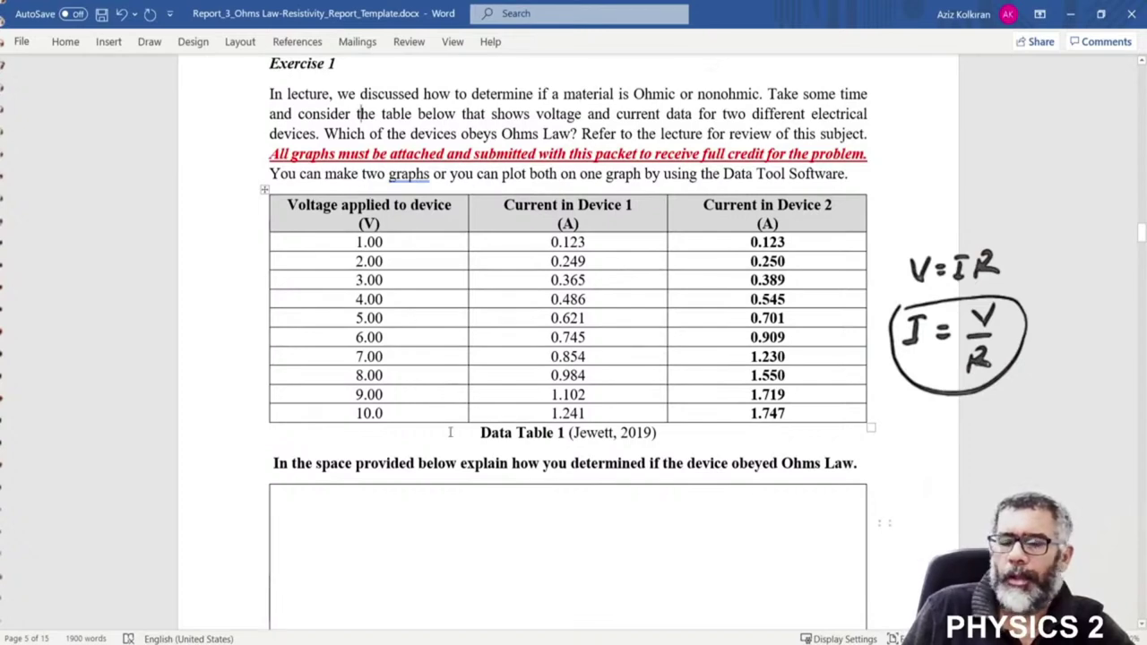
key(alt+Tab)
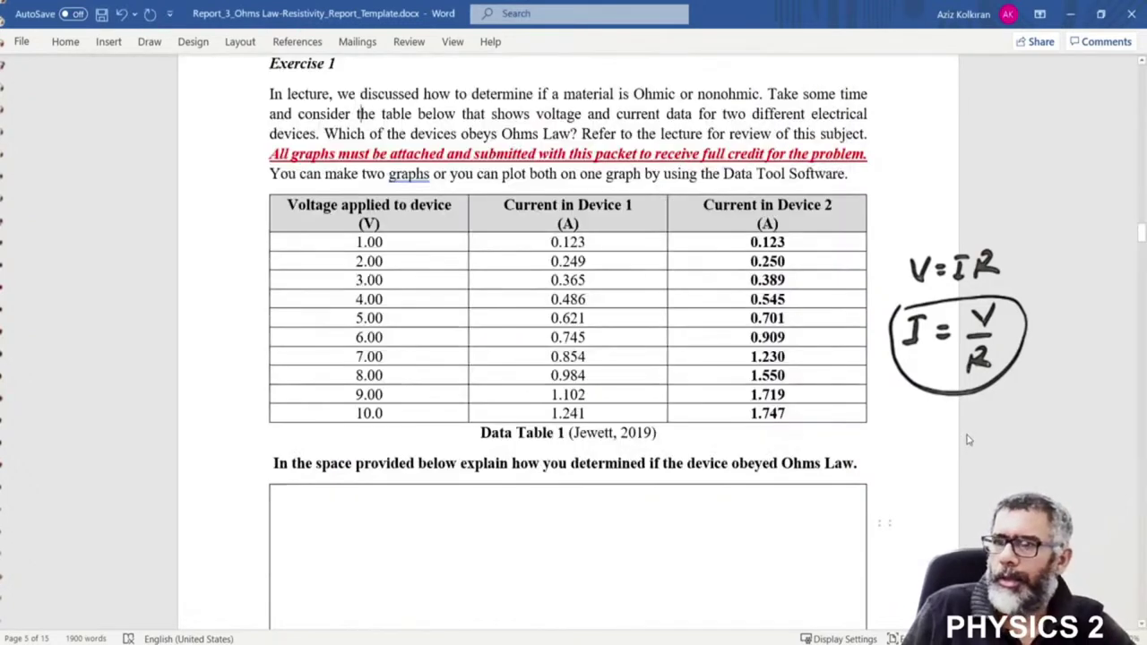
click(966, 442)
scroll(927, 441, up, 5)
scroll(862, 395, down, 4)
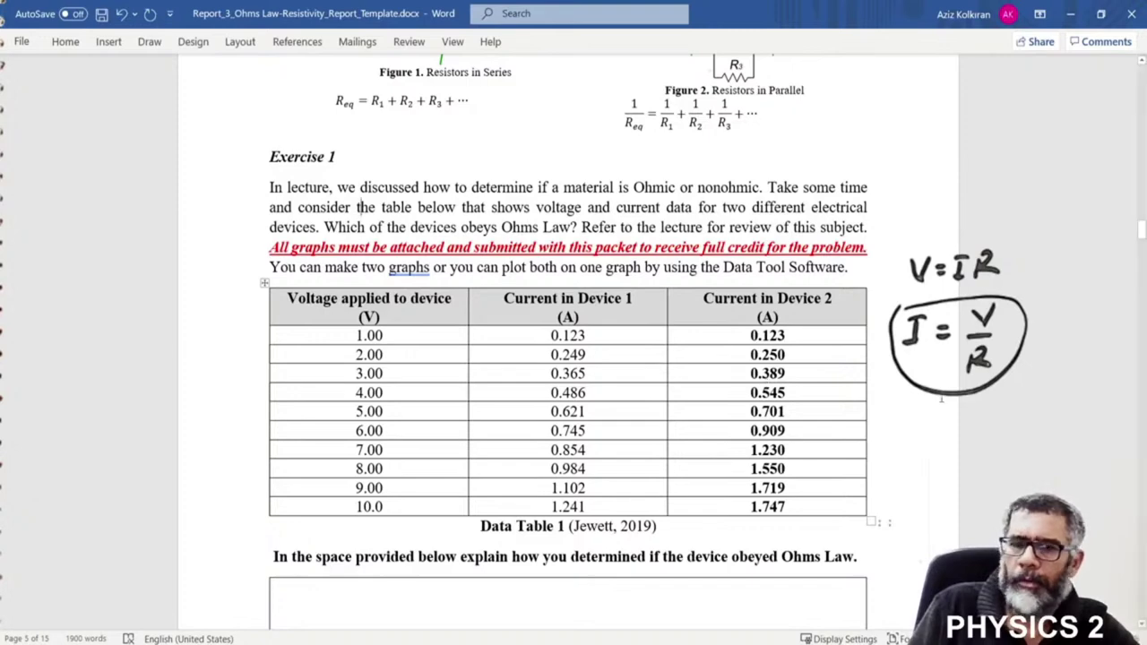
click(880, 366)
scroll(743, 424, down, 5)
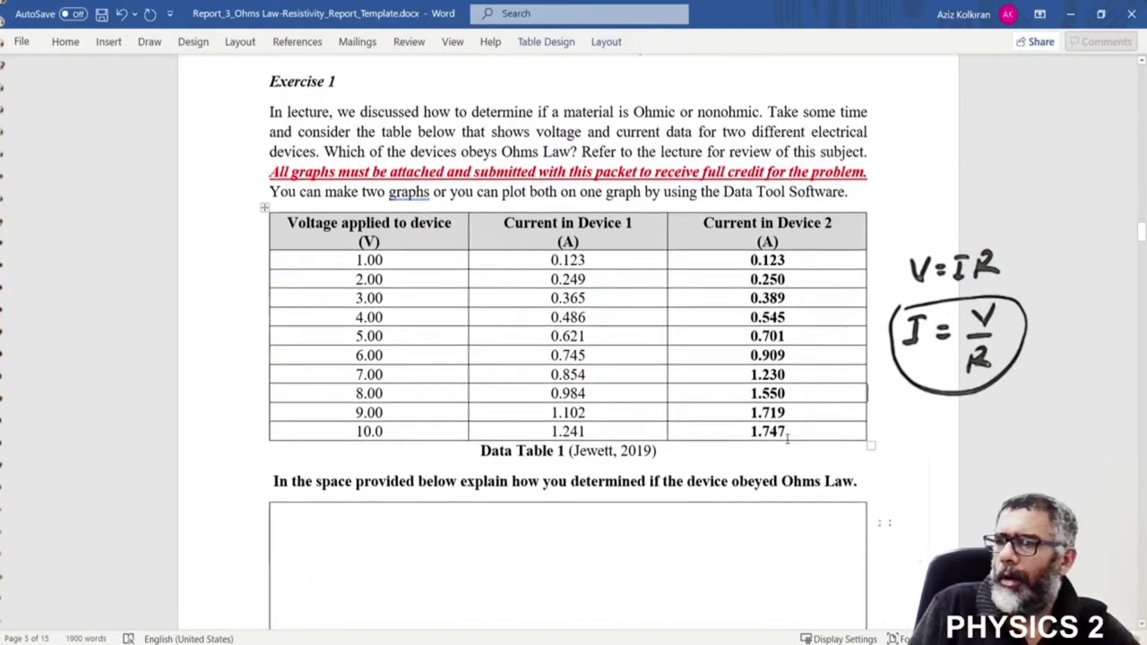
scroll(743, 424, down, 15)
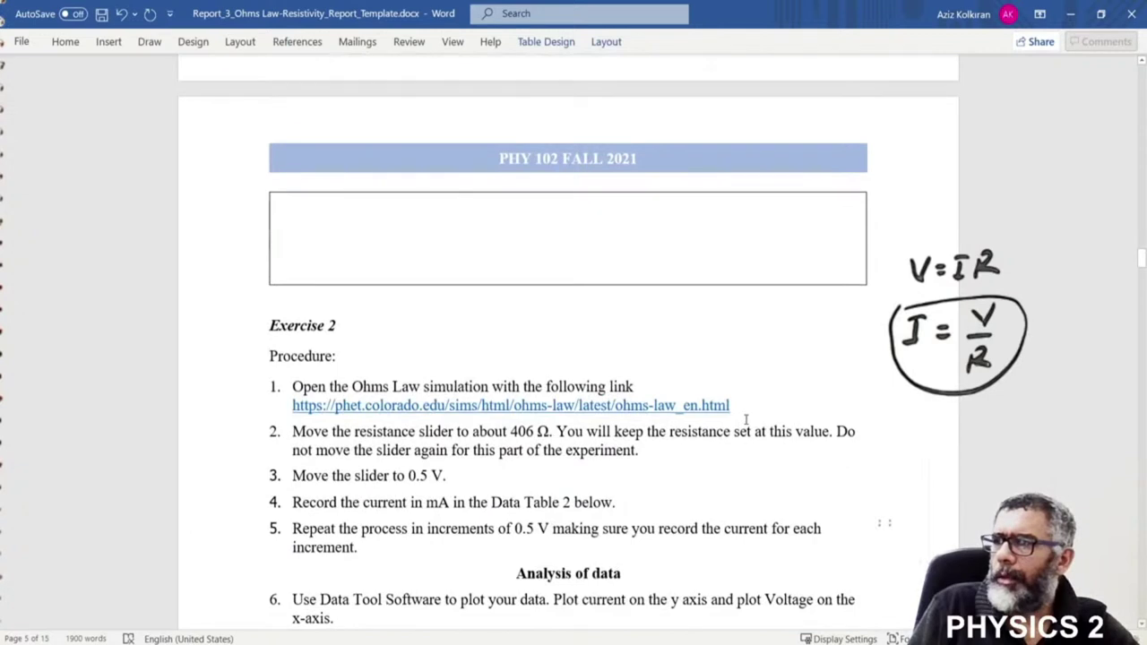
scroll(749, 419, up, 1)
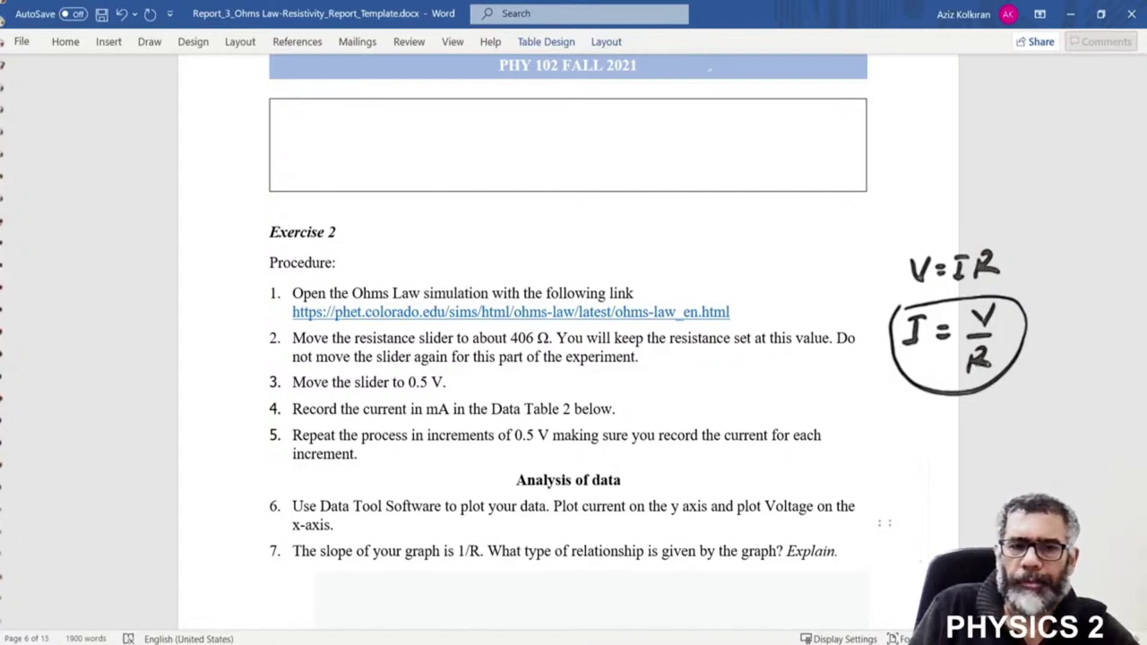
scroll(708, 215, down, 3)
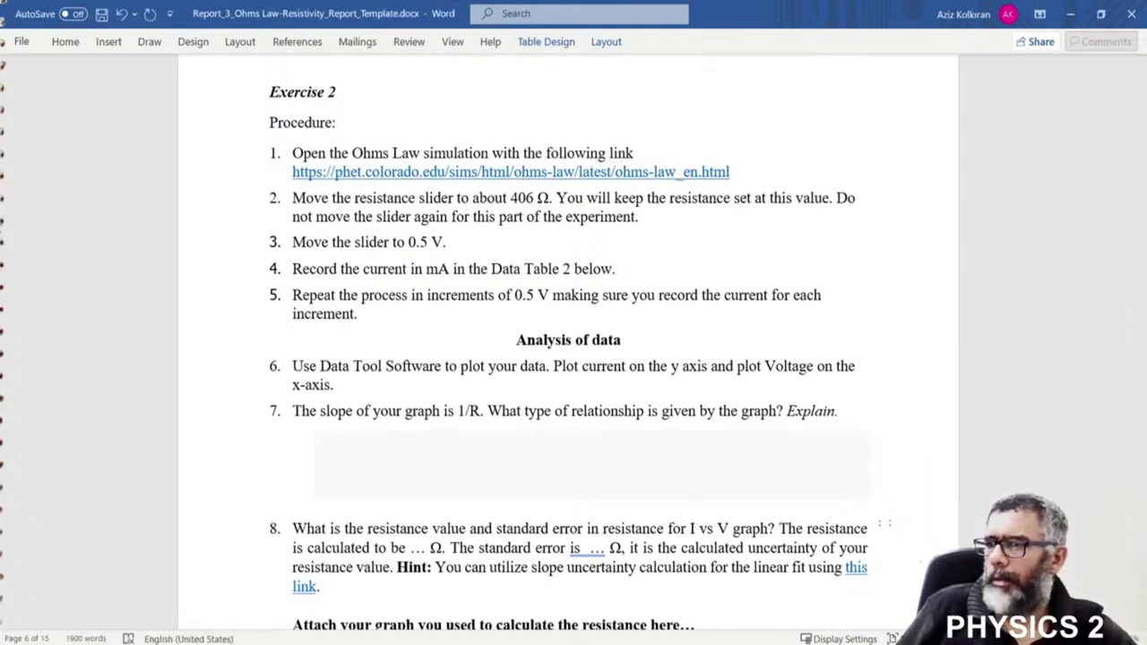
Bring up the PhET Ohm's Law simulation in the browser, rechecking the Exercise 2 procedure in the Word report
key(alt+Tab)
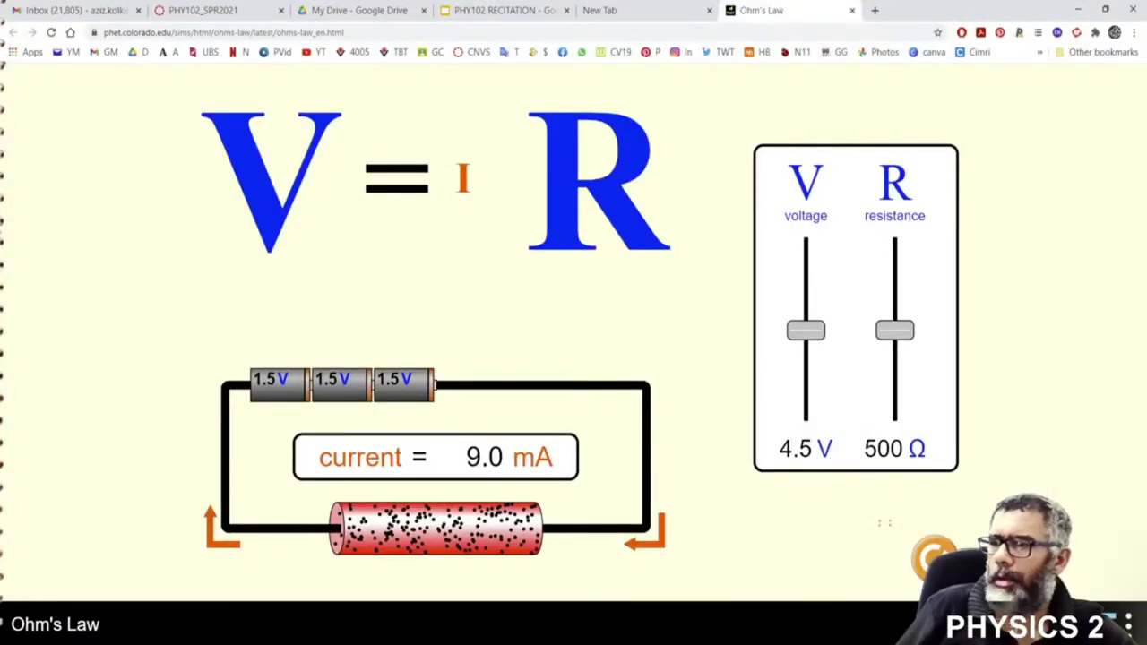
mouse_move(511, 638)
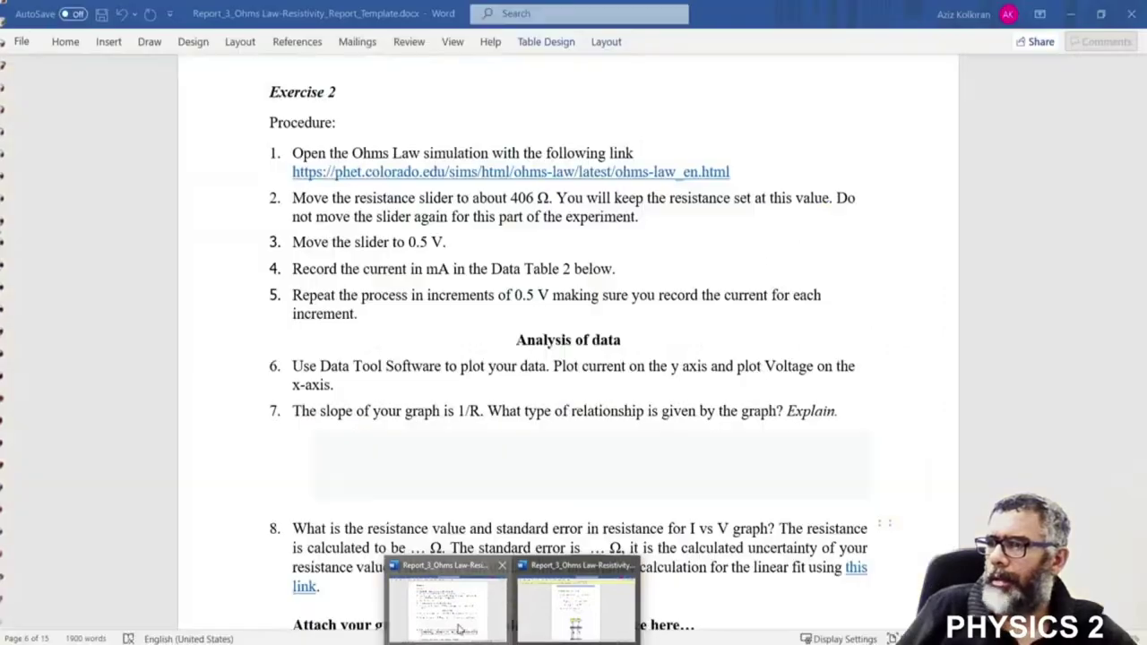
click(459, 614)
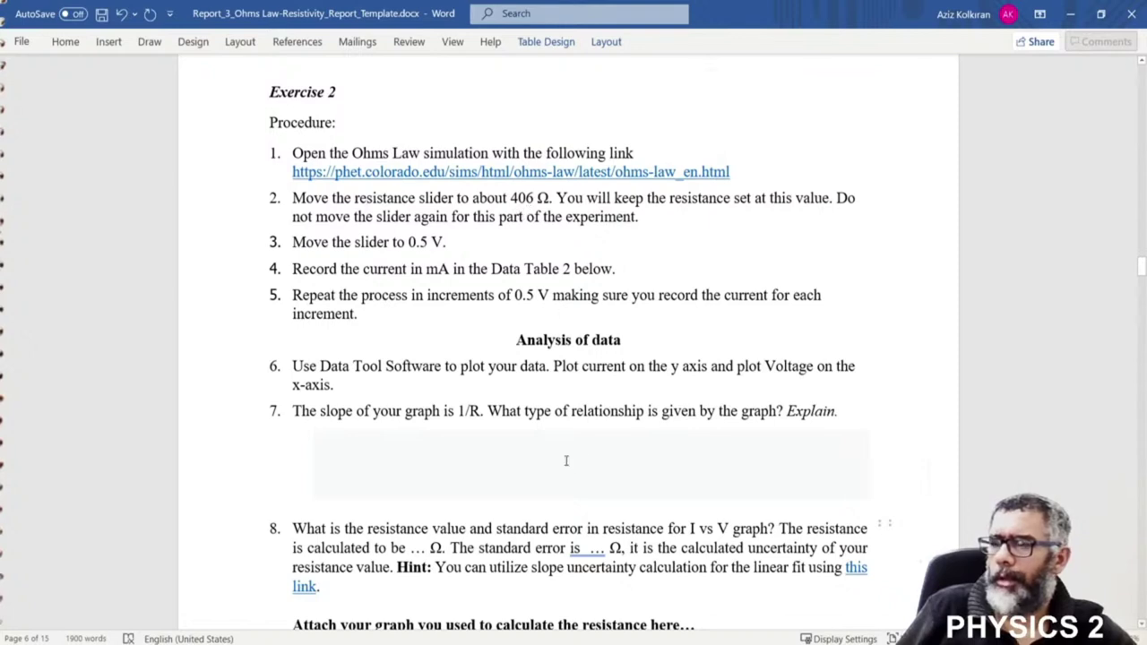
key(alt+Tab)
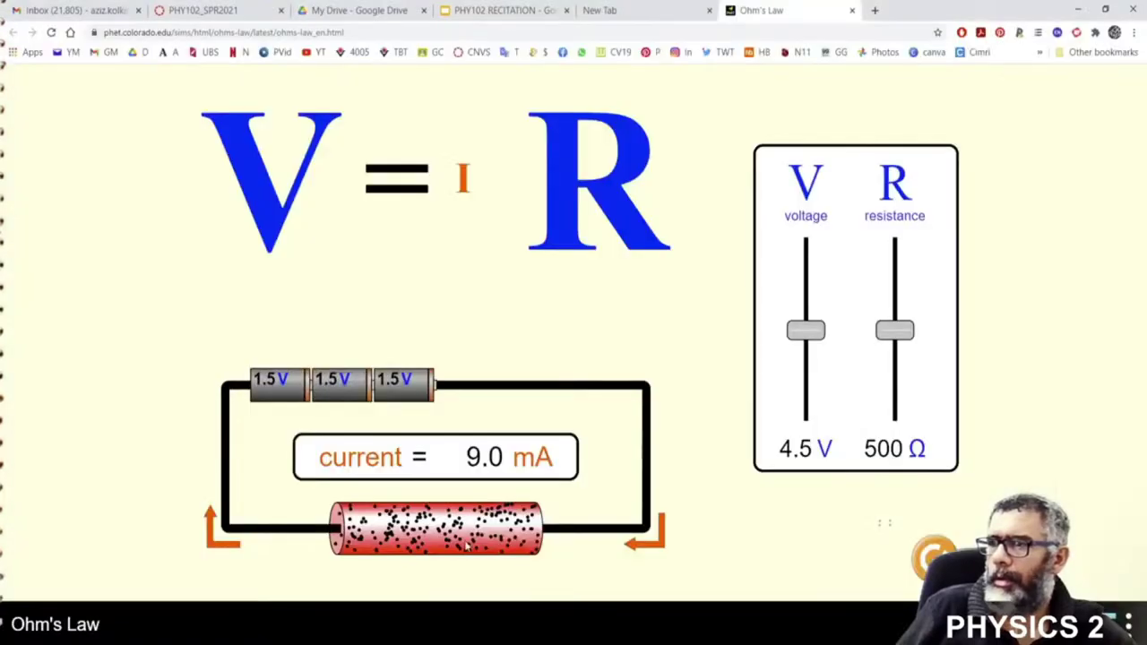